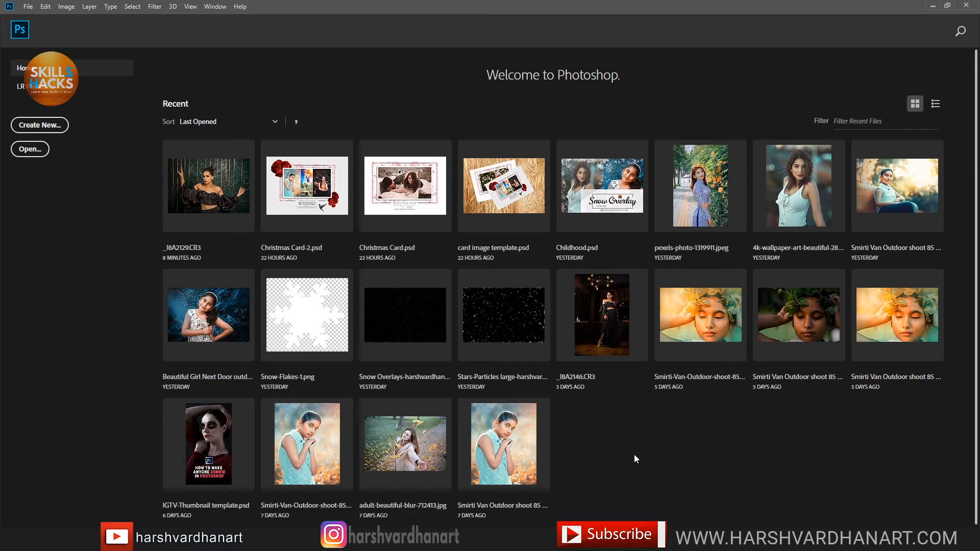
Step: Check the OBS recording window, then return to Photoshop
click(308, 541)
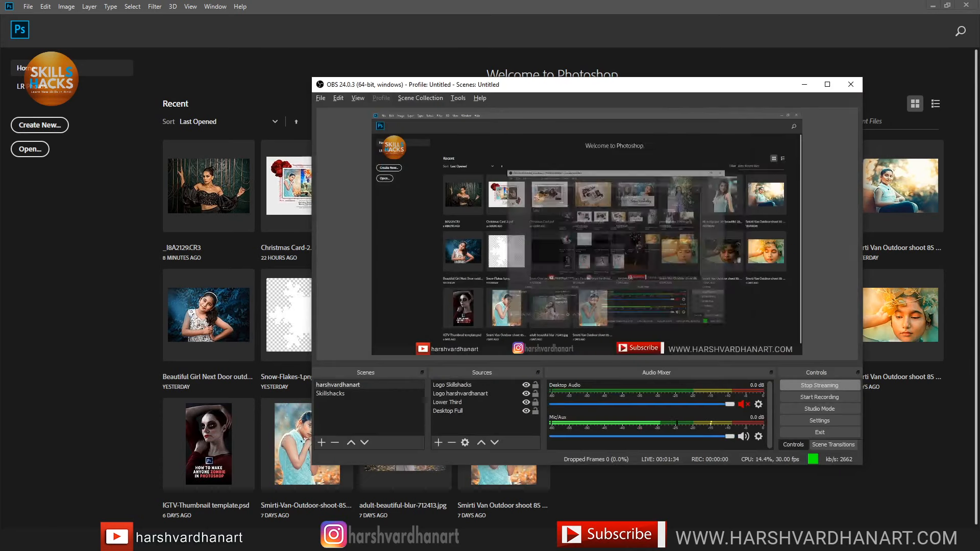
click(308, 541)
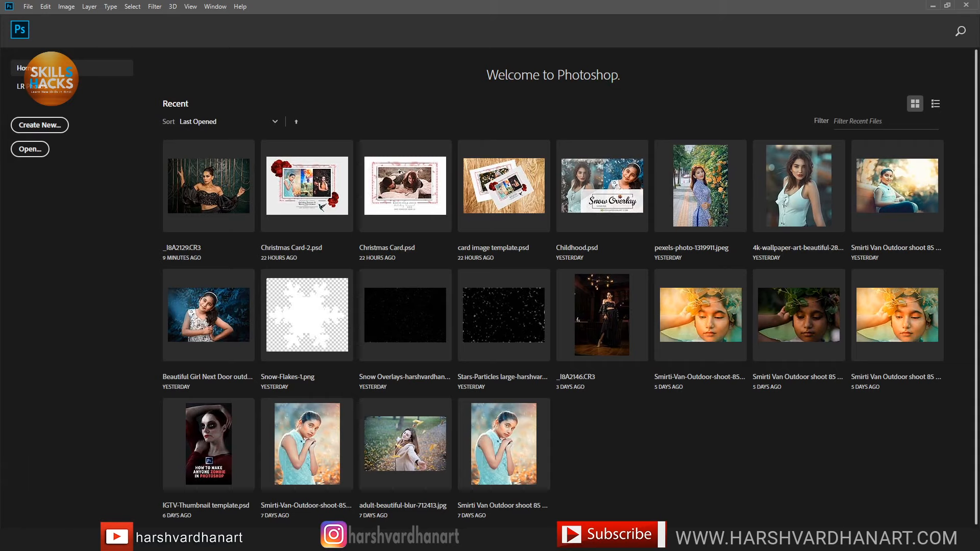
key(alt+Tab)
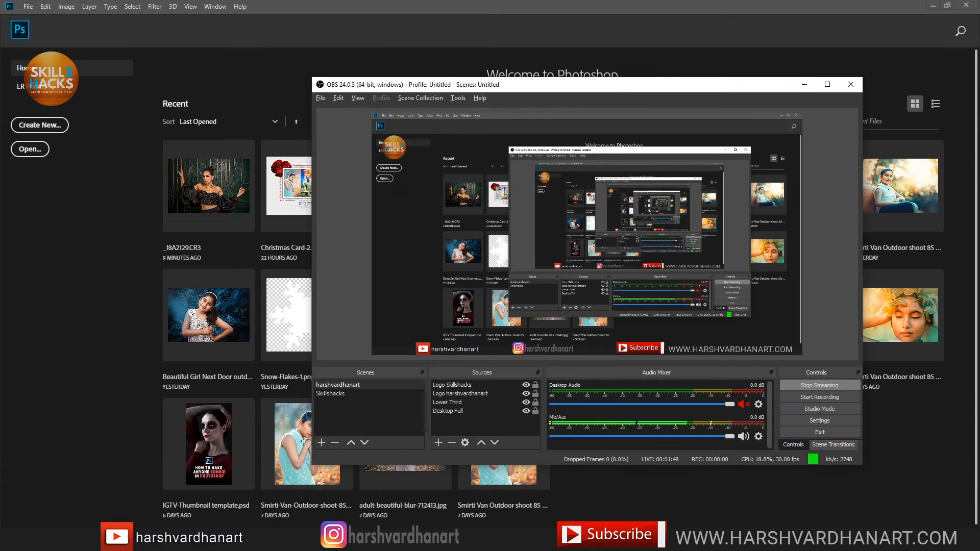
key(alt+Tab)
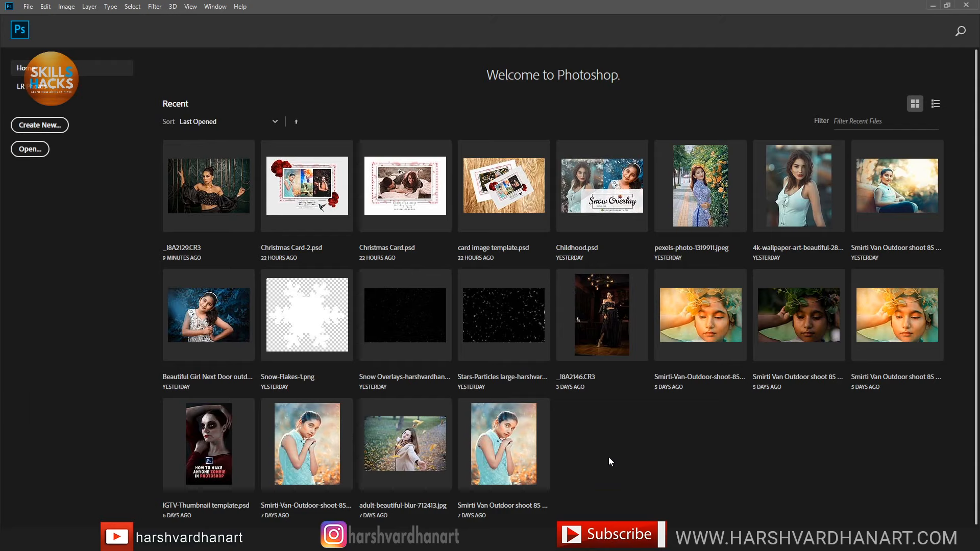
Step: Open _I8A2129.CR3 in Camera Raw and reset the Basic panel to Default, then bring up OBS
click(214, 198)
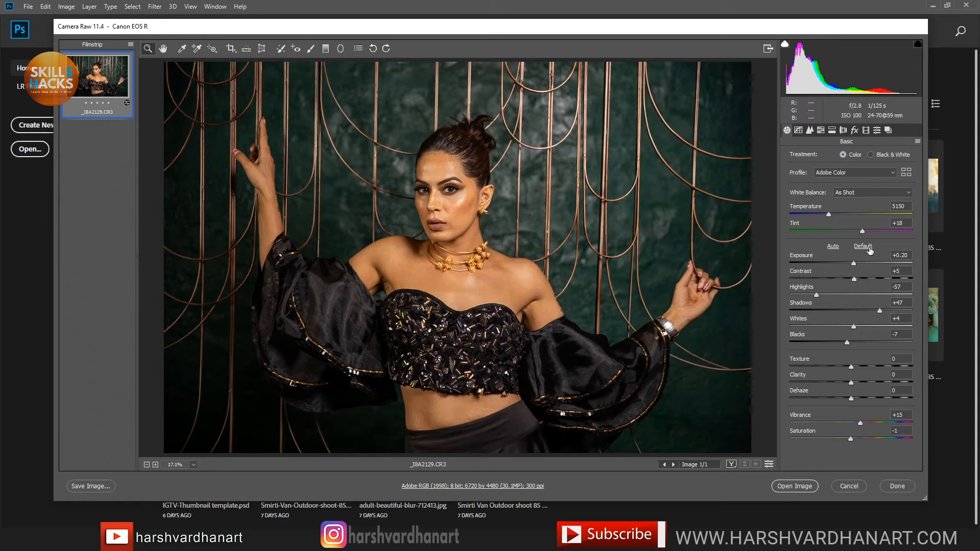
click(868, 247)
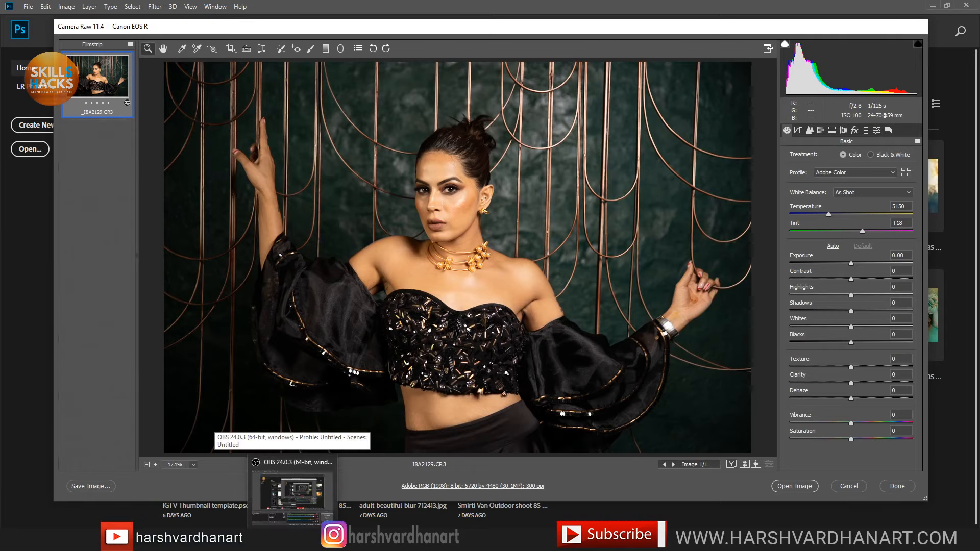
click(292, 541)
Step: Switch to the YouTube Studio live dashboard and view the stream's viewer analytics
click(292, 541)
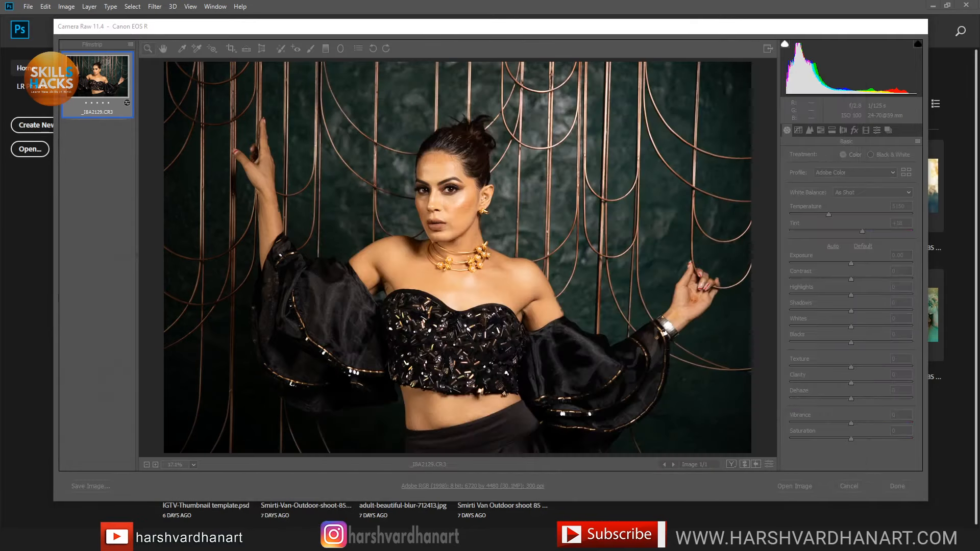
mouse_move(388, 541)
click(388, 497)
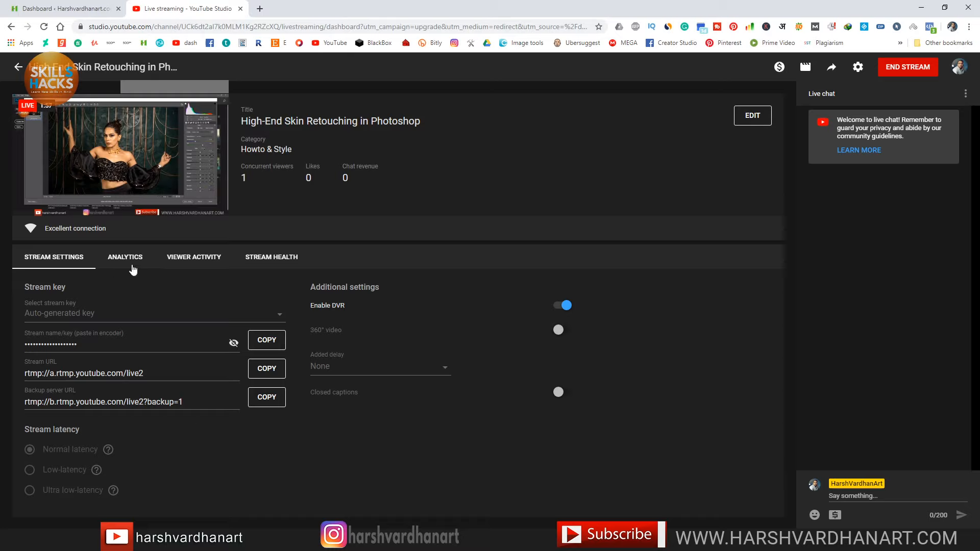
click(134, 264)
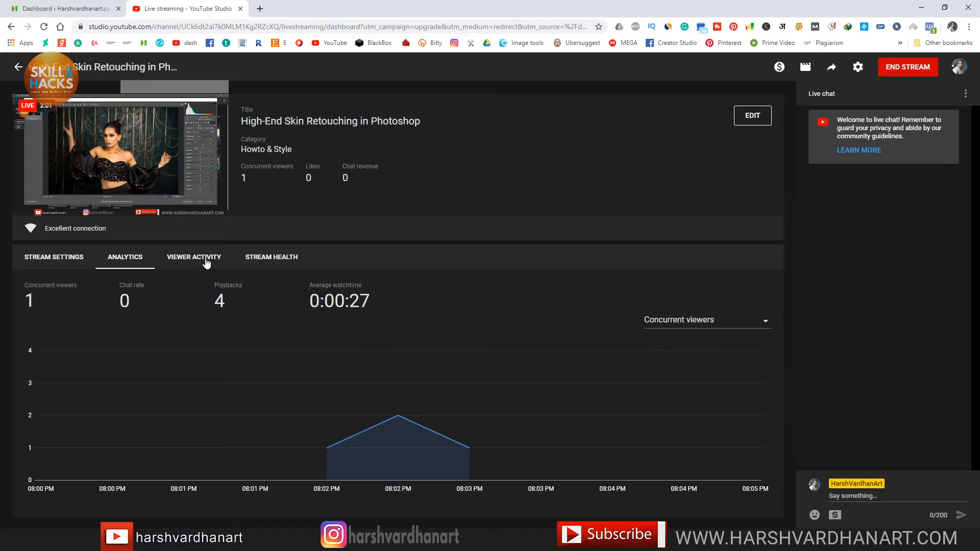
click(206, 263)
click(130, 263)
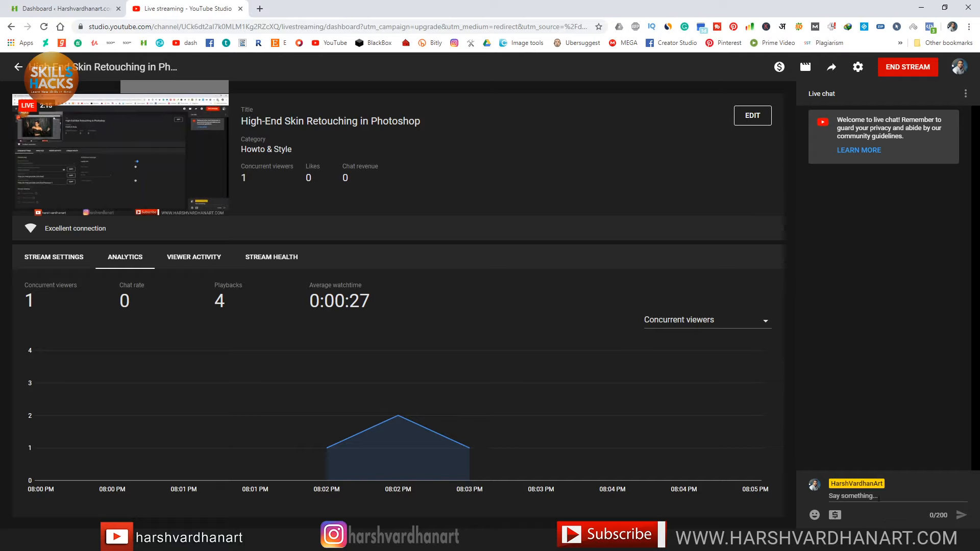
Step: Post 'can you hear me?' in the live chat
click(881, 508)
text(can you hear)
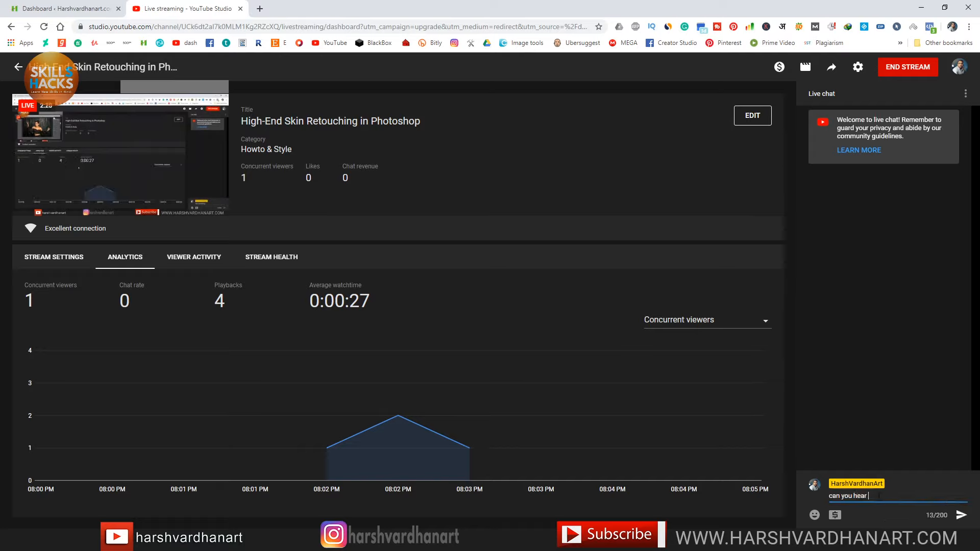
text( me?)
key(Return)
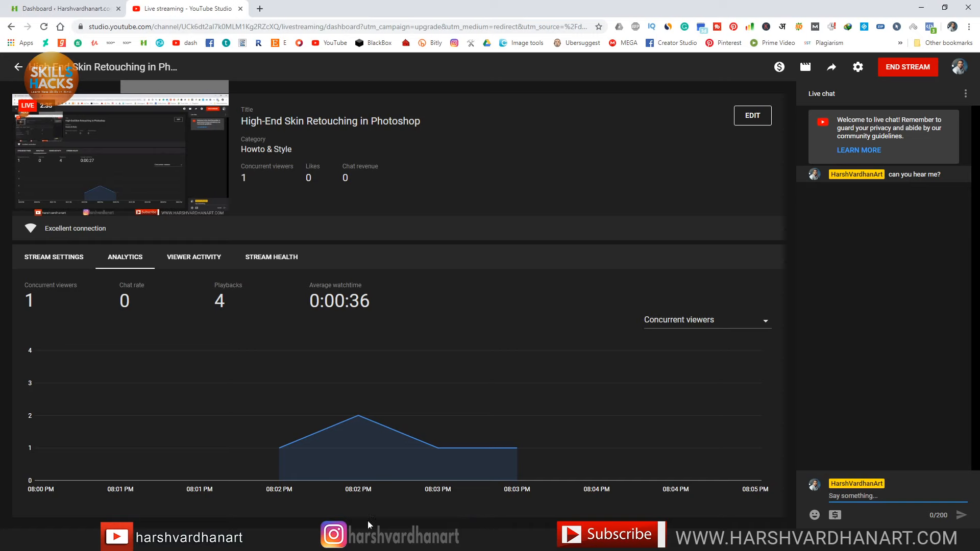
Step: Return from YouTube Studio to _I8A2129.CR3 in Camera Raw after a quick dashboard check
click(437, 497)
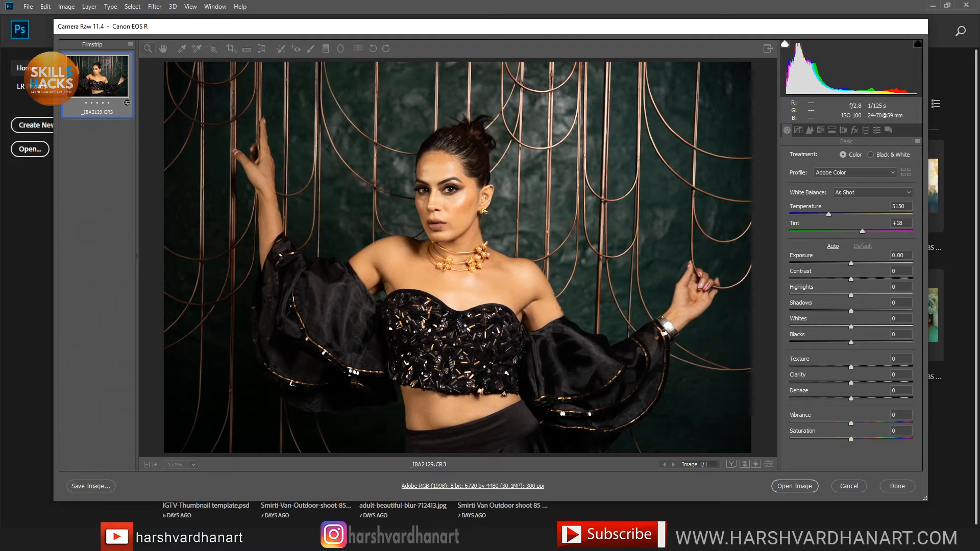
key(alt+Tab)
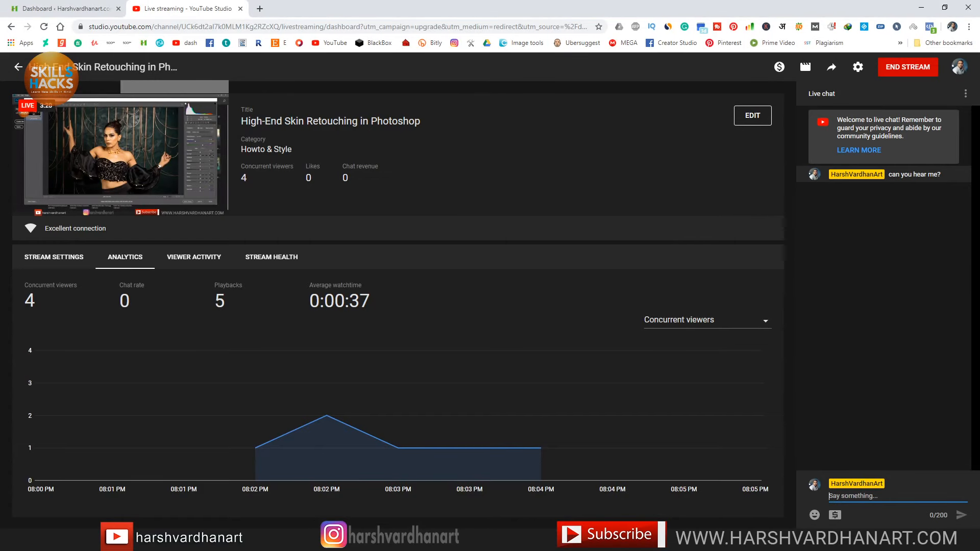
key(alt+Tab)
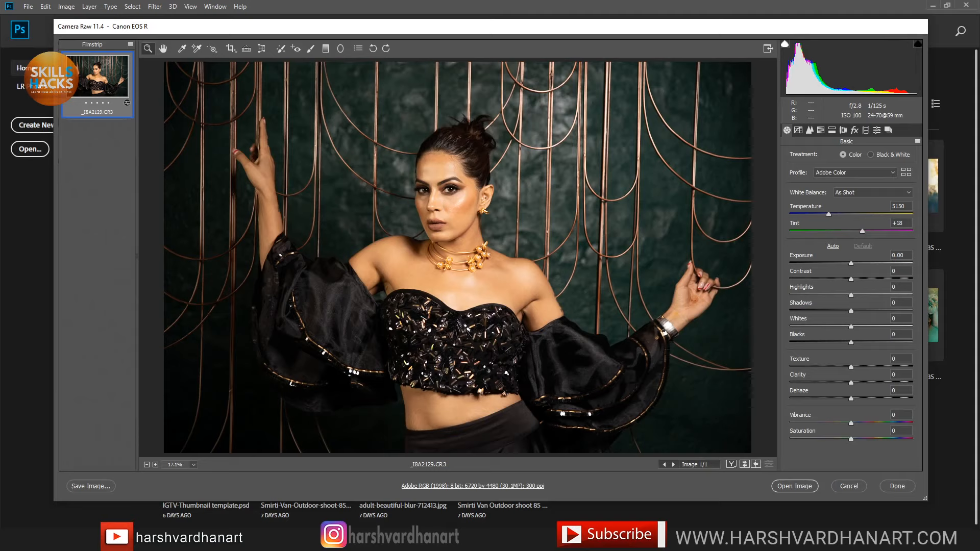
click(387, 541)
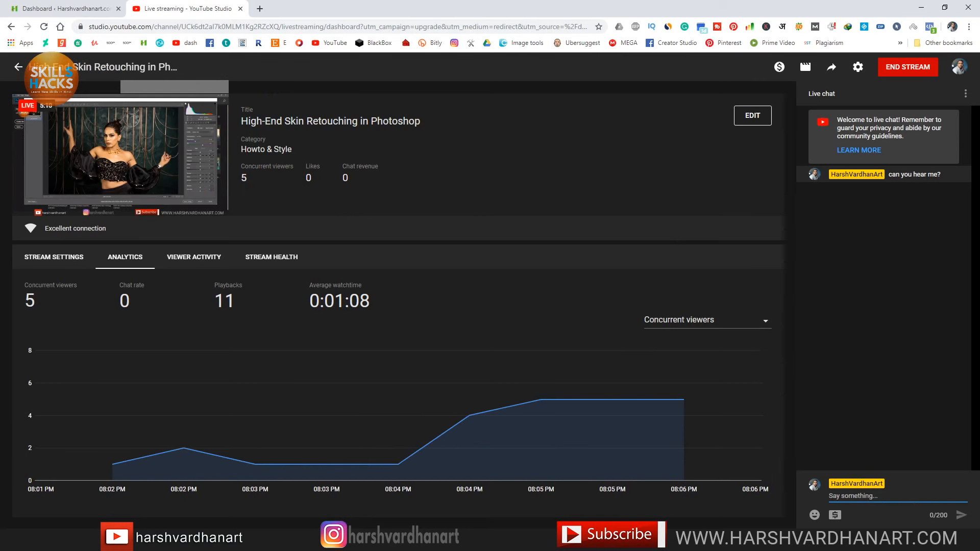
click(386, 541)
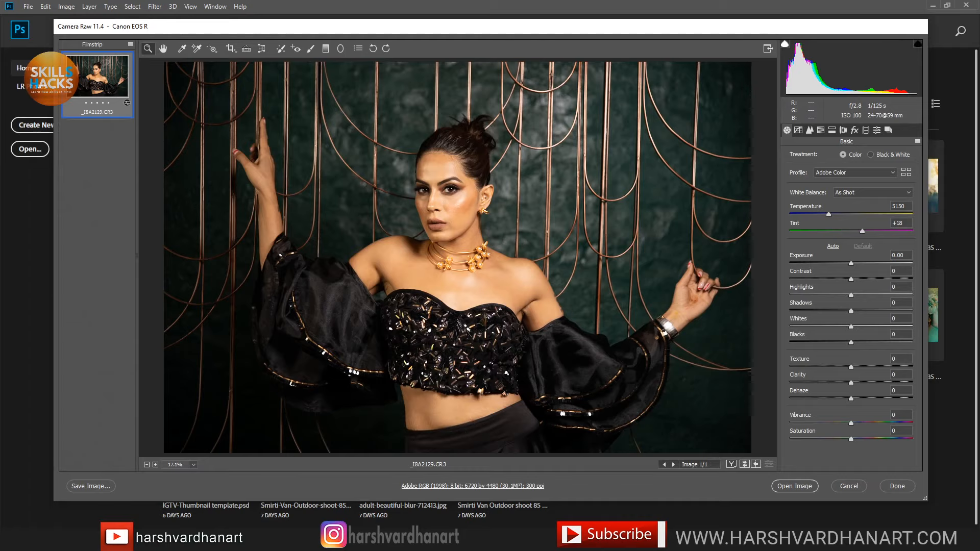
key(alt+Tab)
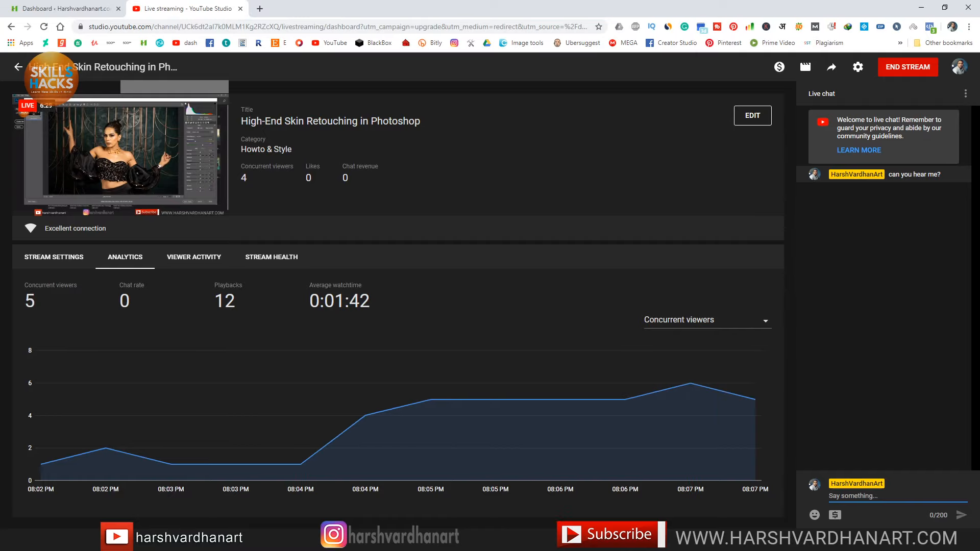
key(alt+Tab)
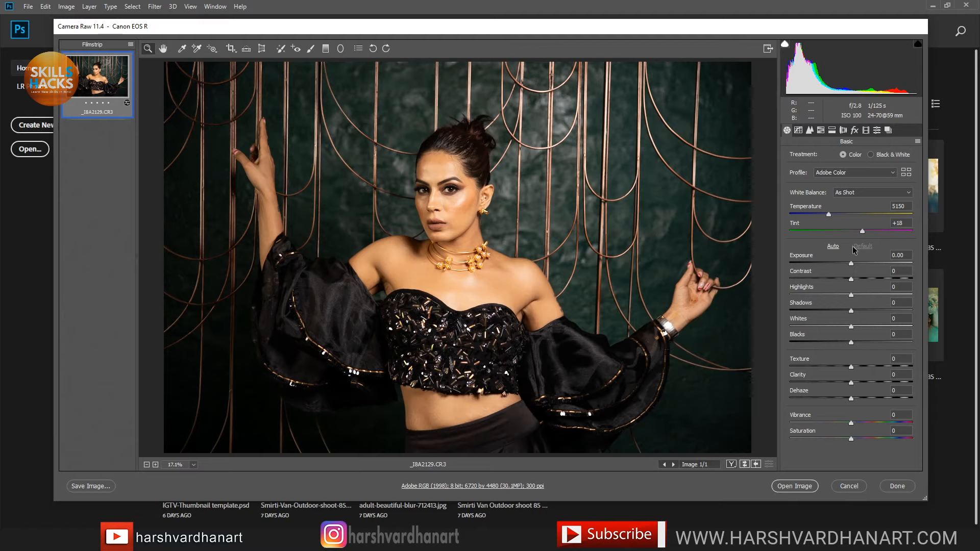
drag(449, 208, 470, 233)
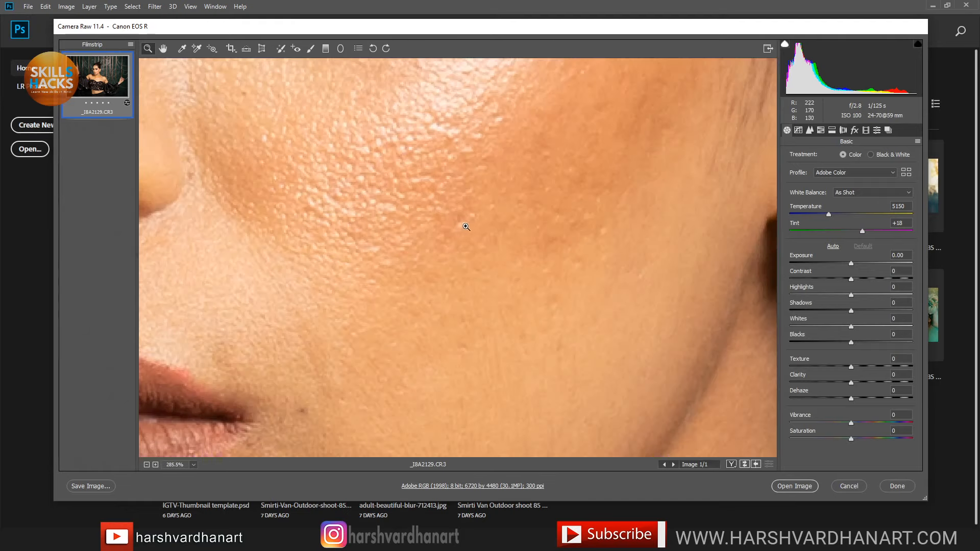
right_click(486, 213)
click(527, 207)
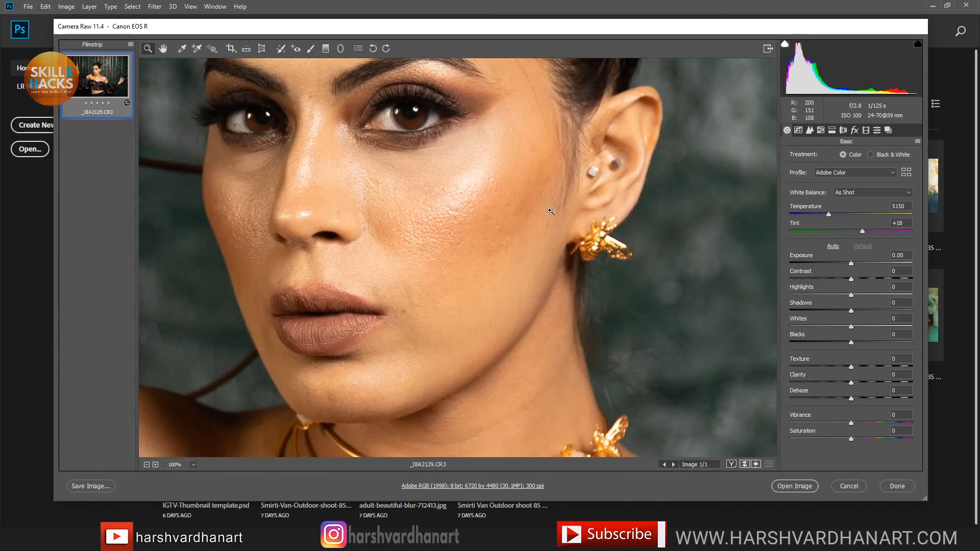
drag(442, 197, 533, 245)
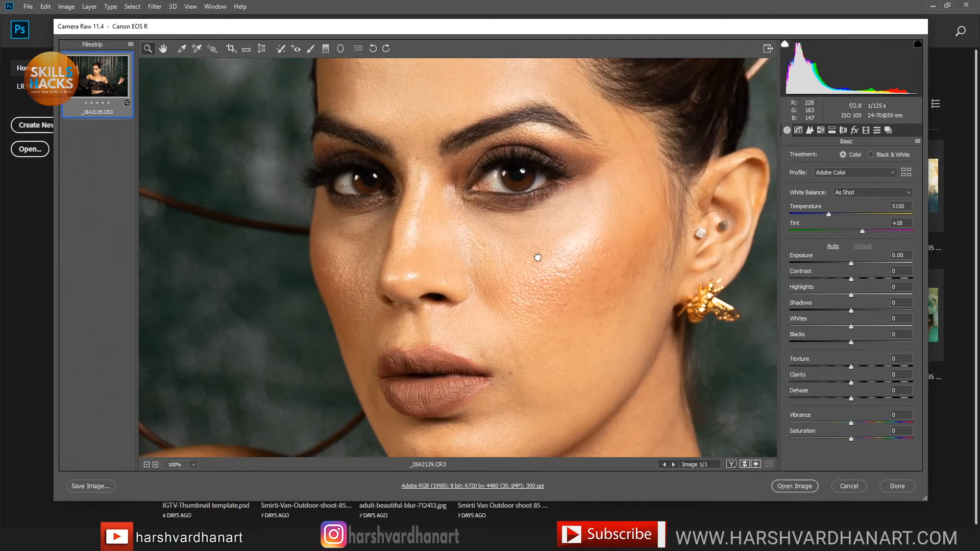
click(540, 223)
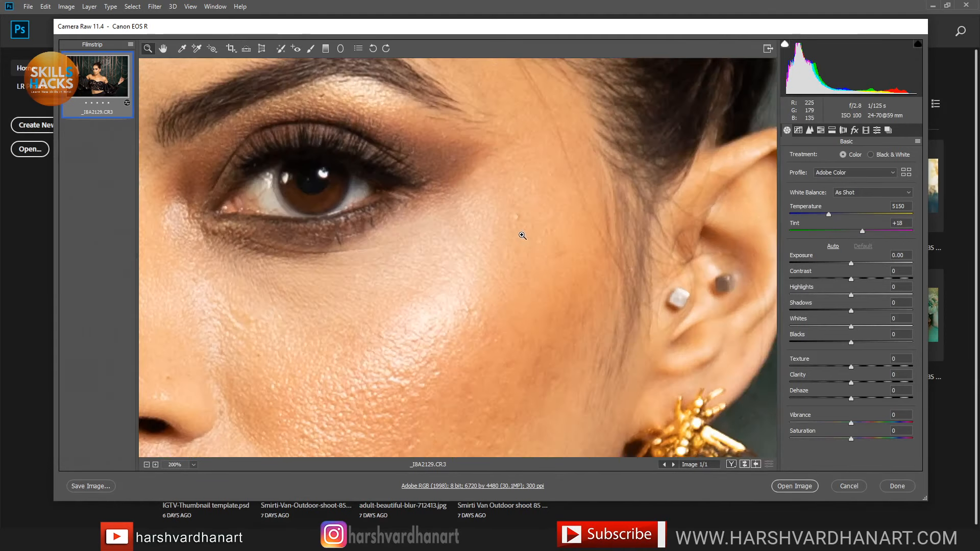
right_click(496, 226)
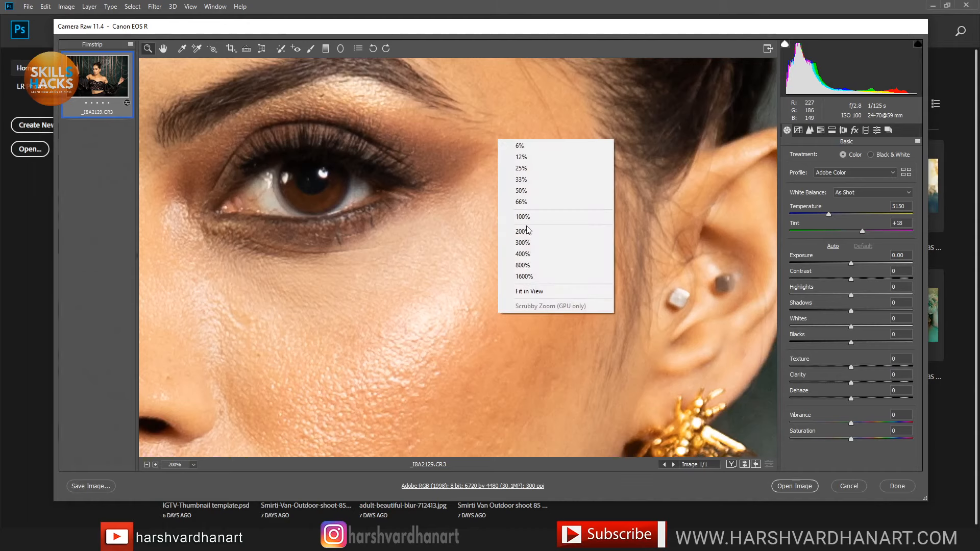
click(538, 190)
drag(417, 304, 528, 235)
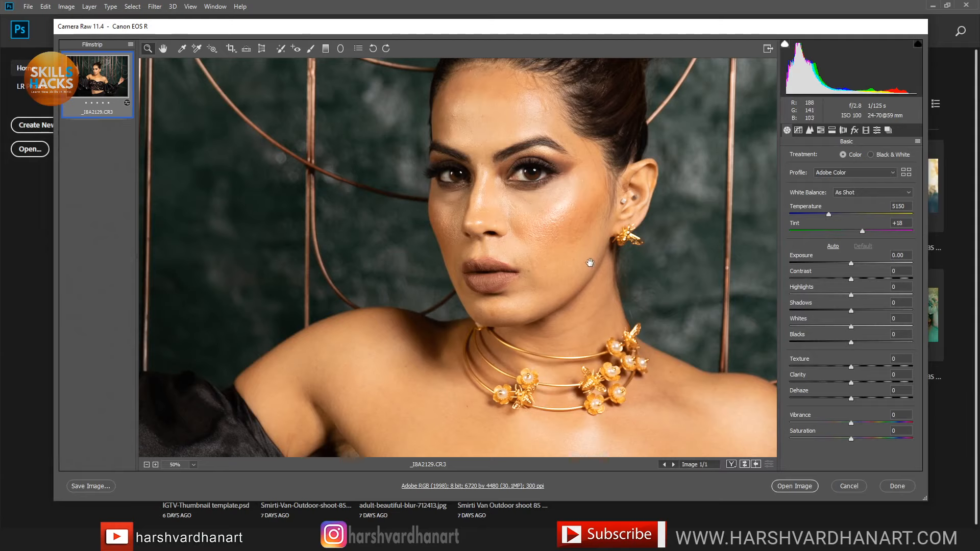
right_click(568, 227)
click(601, 293)
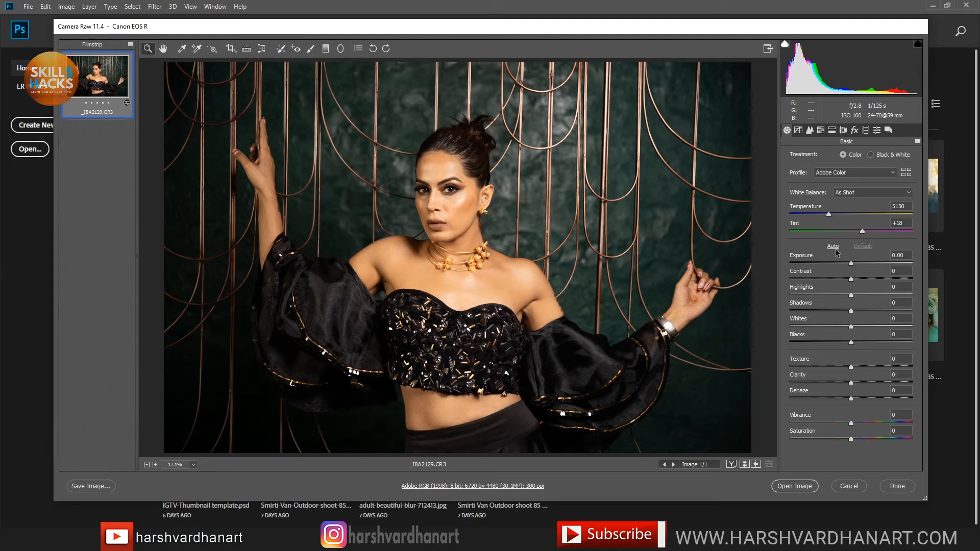
Step: Apply Auto tone, then set Exposure to +0.40, pull Highlights down and set Whites to +9
click(833, 247)
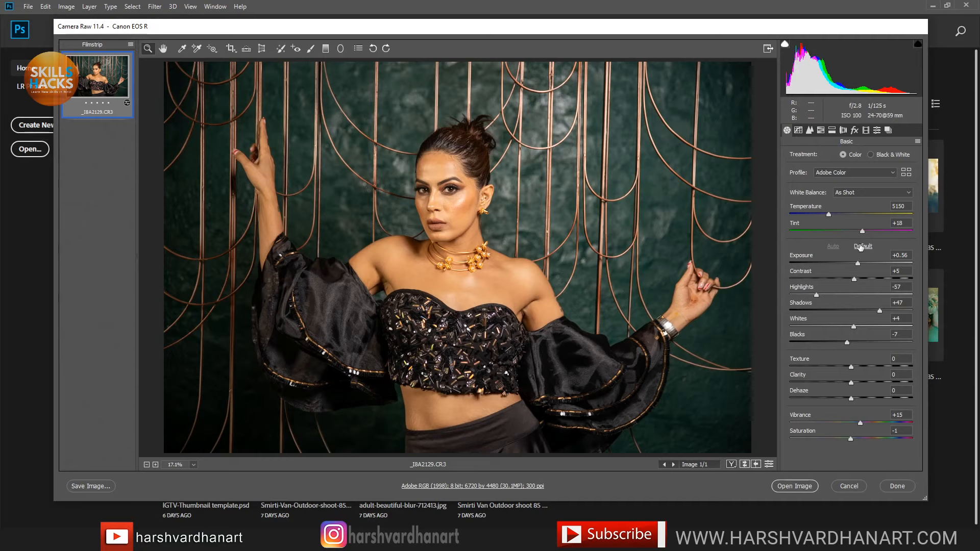
drag(858, 264, 857, 264)
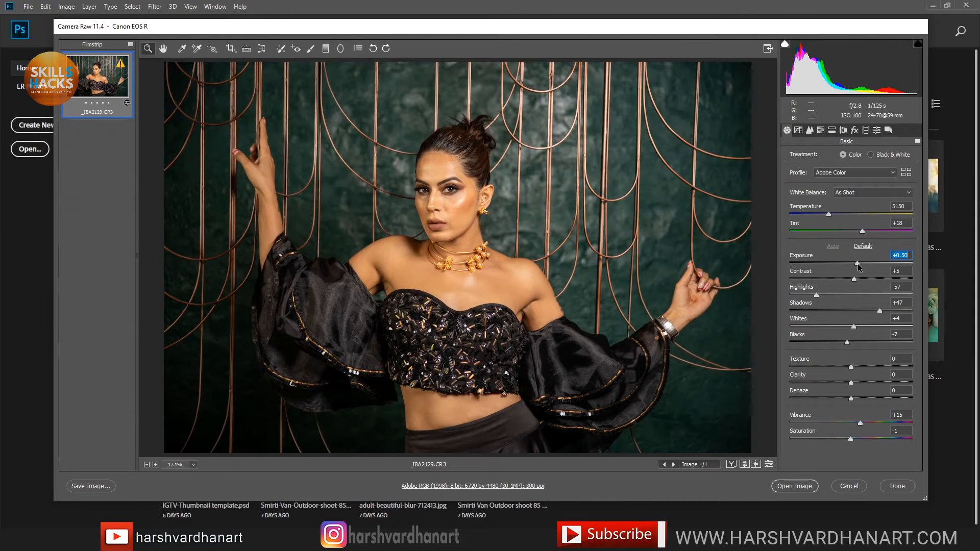
drag(857, 264, 857, 265)
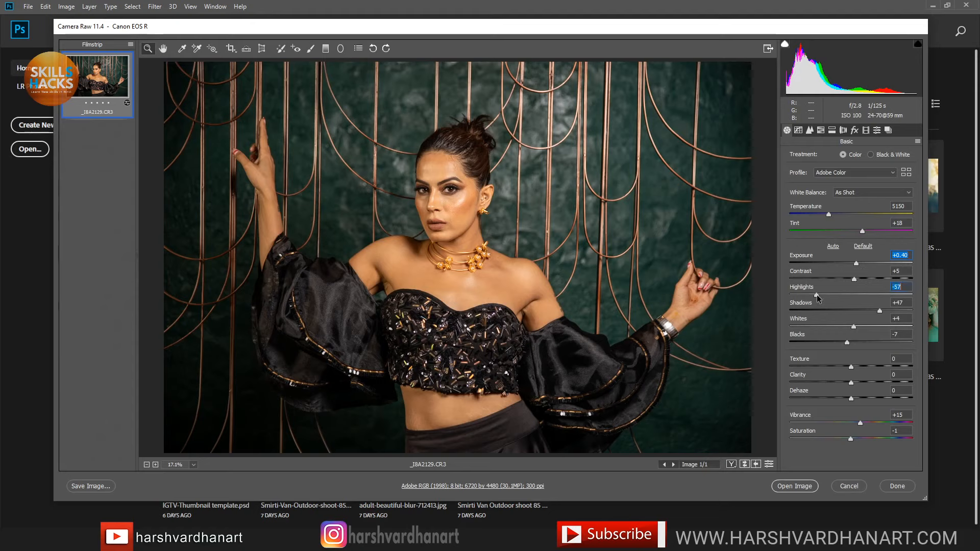
drag(817, 295, 816, 297)
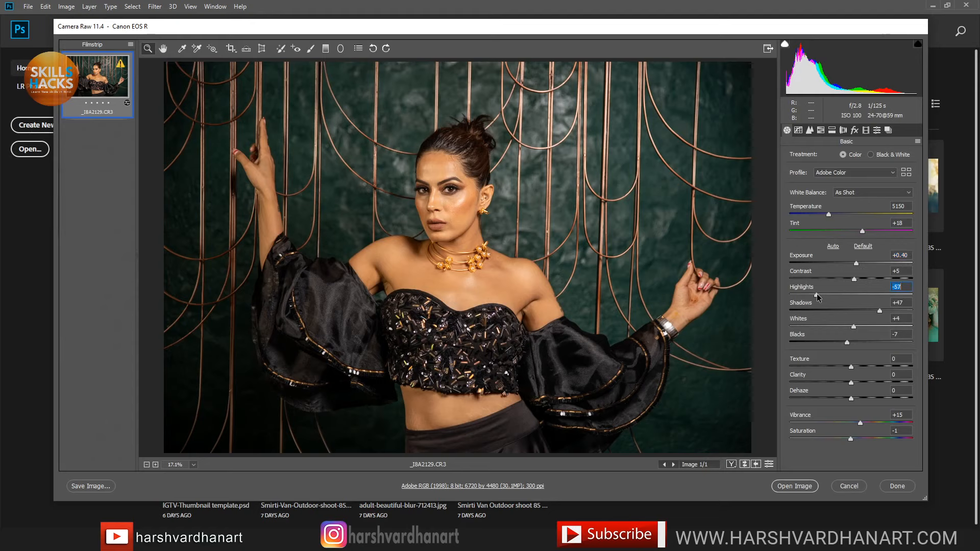
click(854, 327)
drag(855, 328, 844, 342)
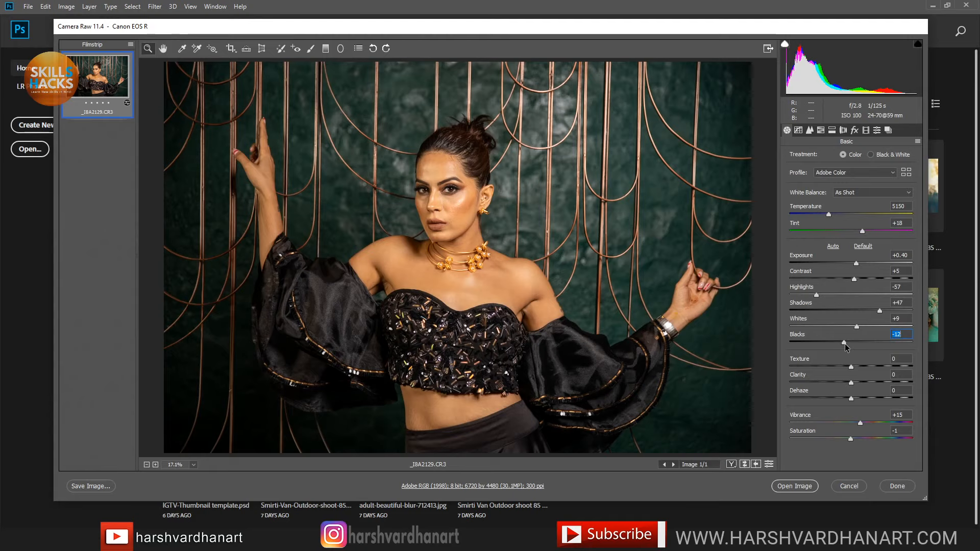
Step: Adjust Whites to +13 and Blacks to -11, and set Vibrance to +8
drag(844, 344, 858, 327)
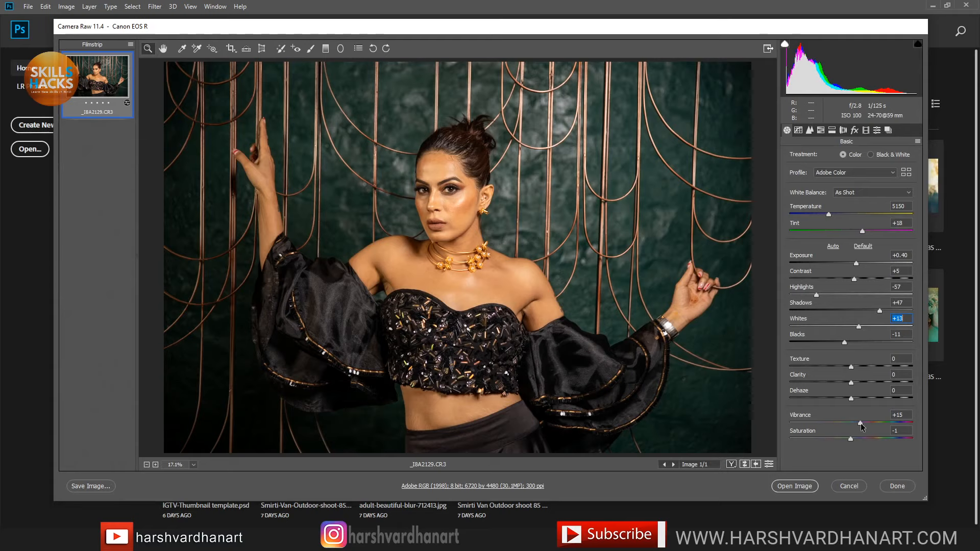
mouse_move(860, 423)
mouse_down()
mouse_move(876, 422)
mouse_move(859, 425)
mouse_up()
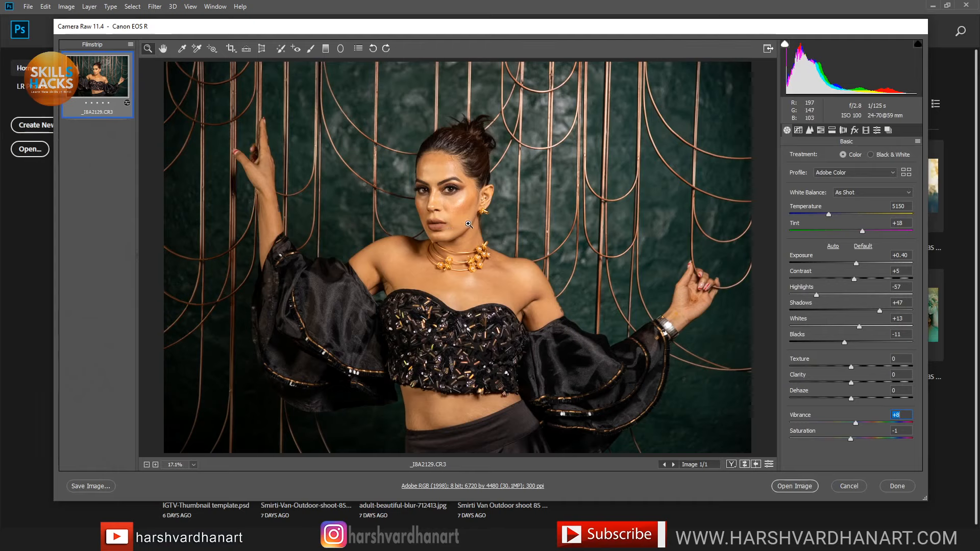
Step: Enable Remove Chromatic Aberration and Enable Profile Corrections in Lens Corrections
click(843, 131)
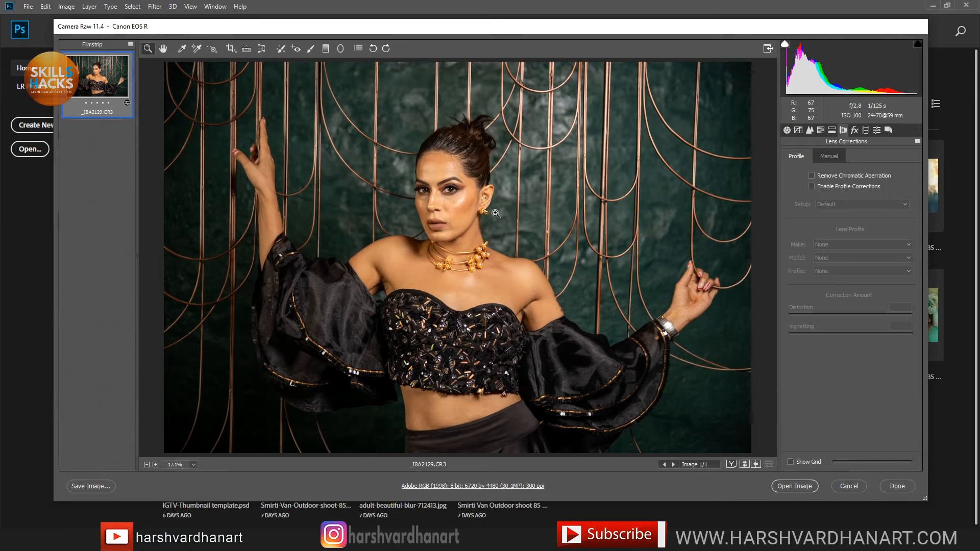
click(810, 176)
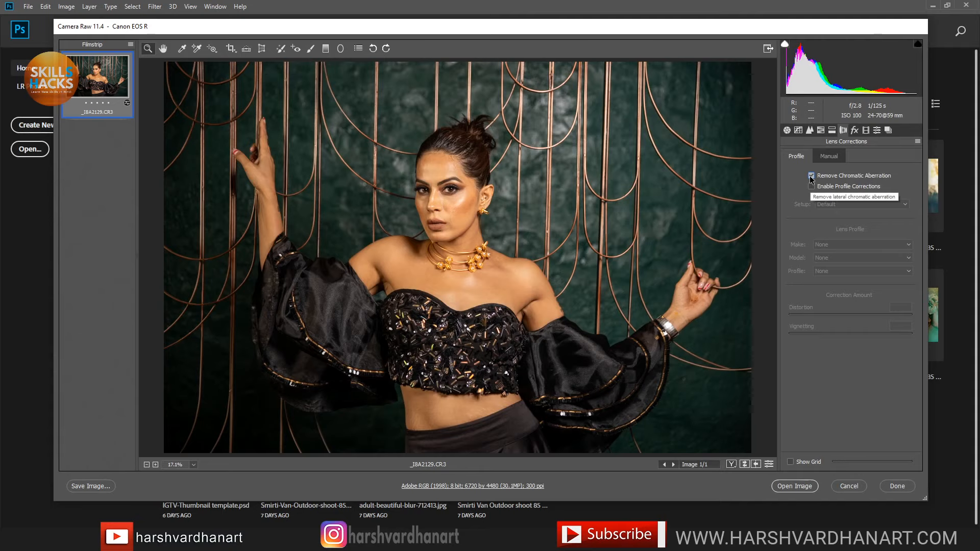
click(812, 187)
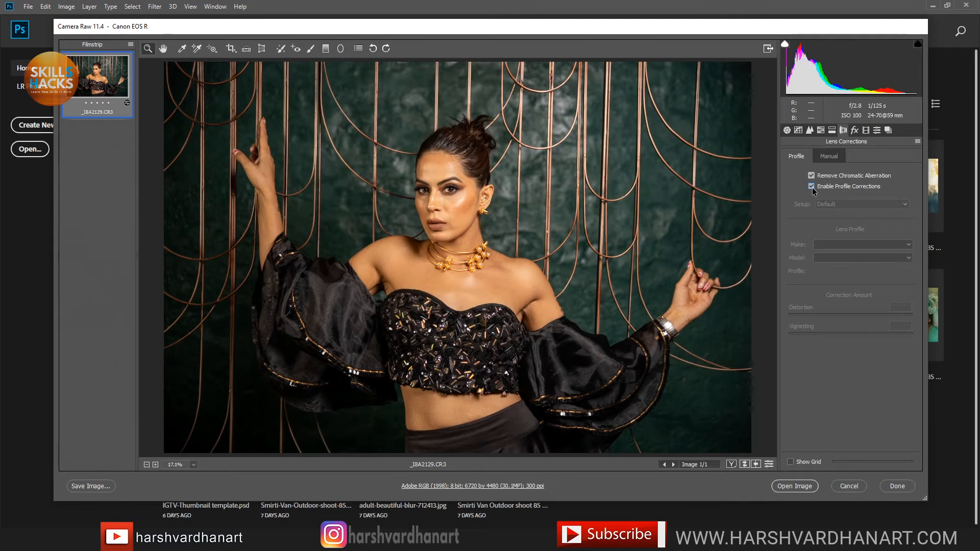
click(811, 187)
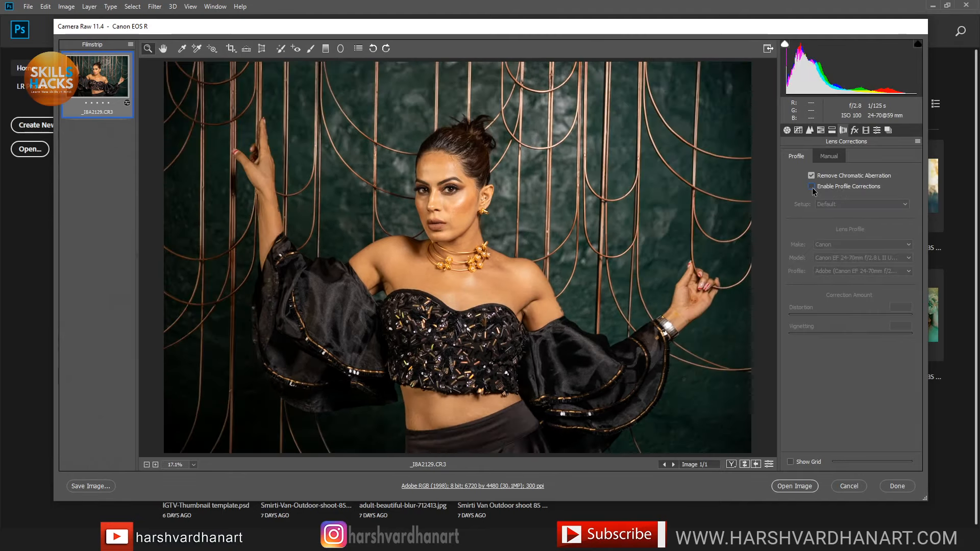
click(811, 186)
click(811, 187)
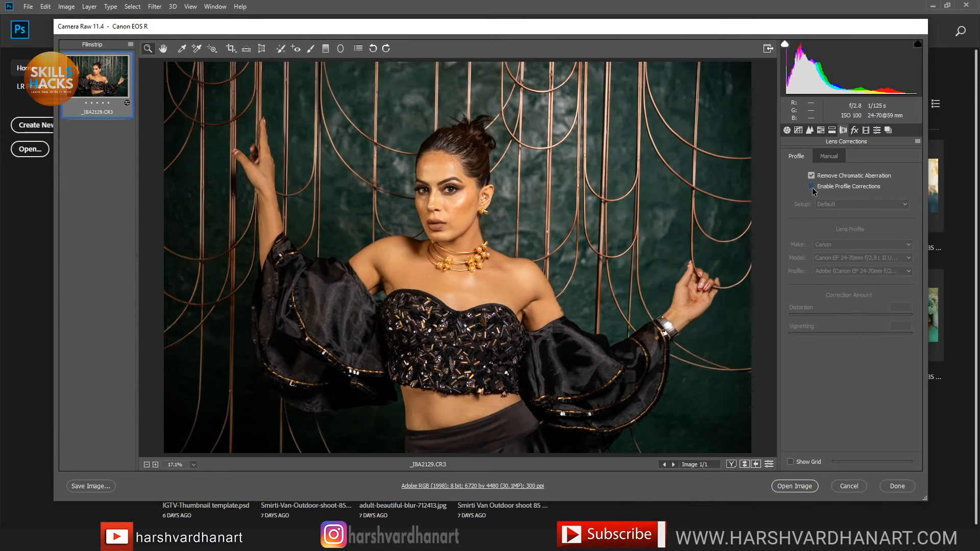
click(812, 187)
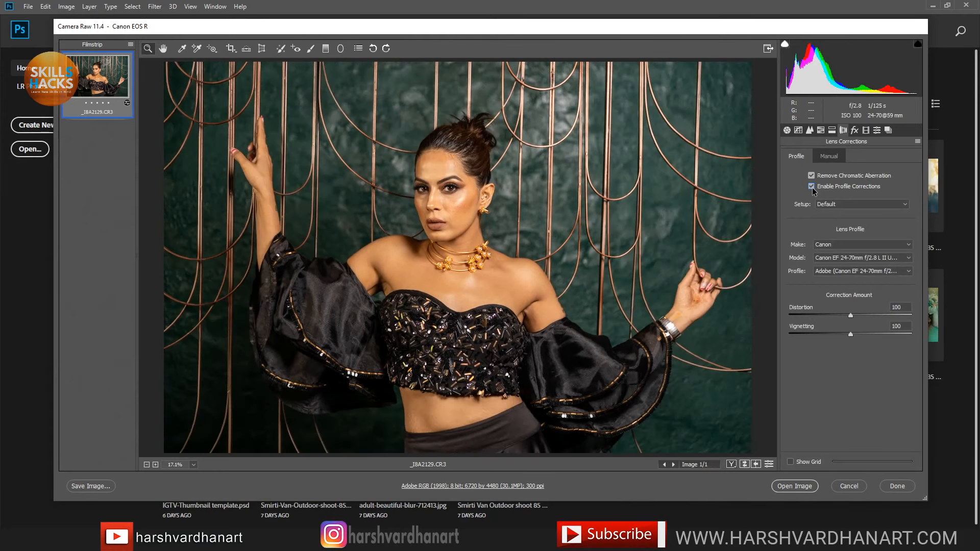
Step: Keep Canon as the lens profile maker and compare the correction on and off
click(852, 246)
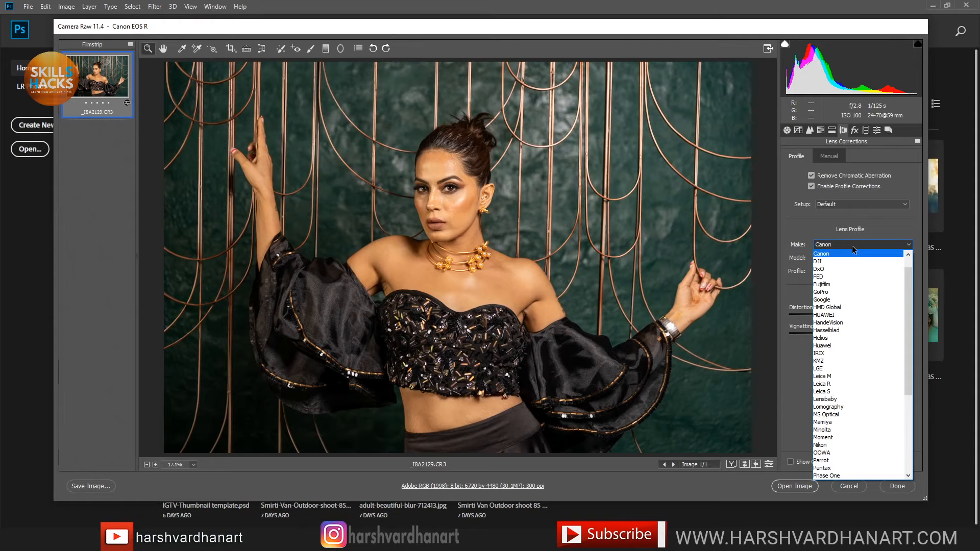
click(854, 251)
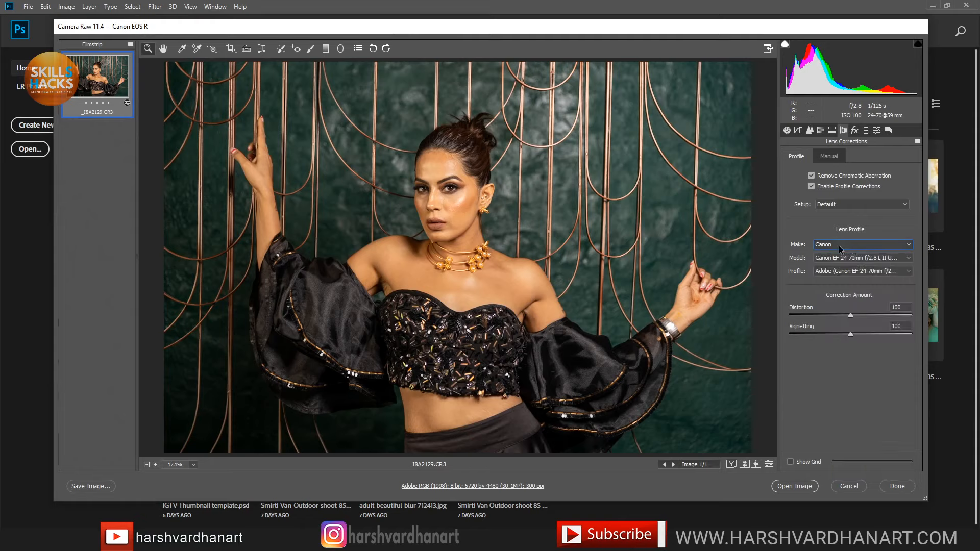
click(862, 259)
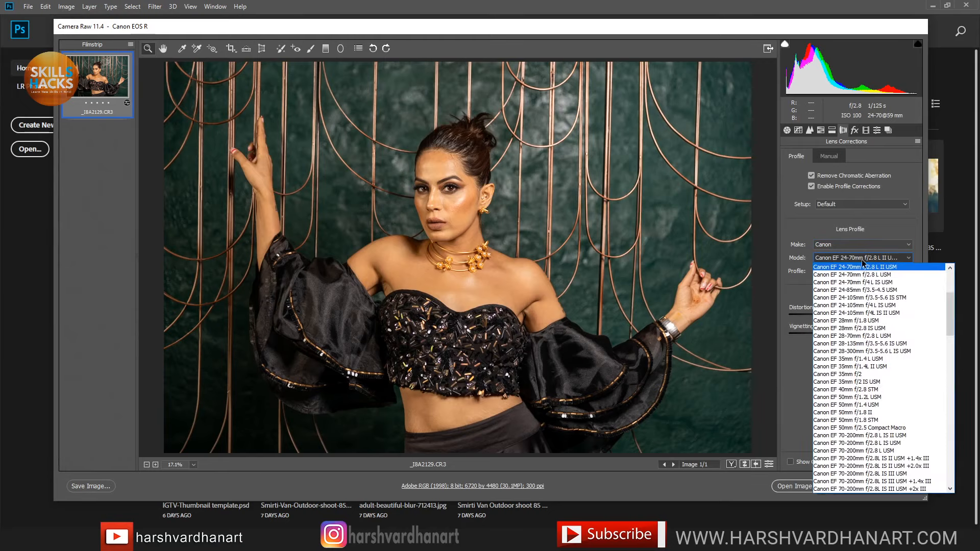
click(862, 259)
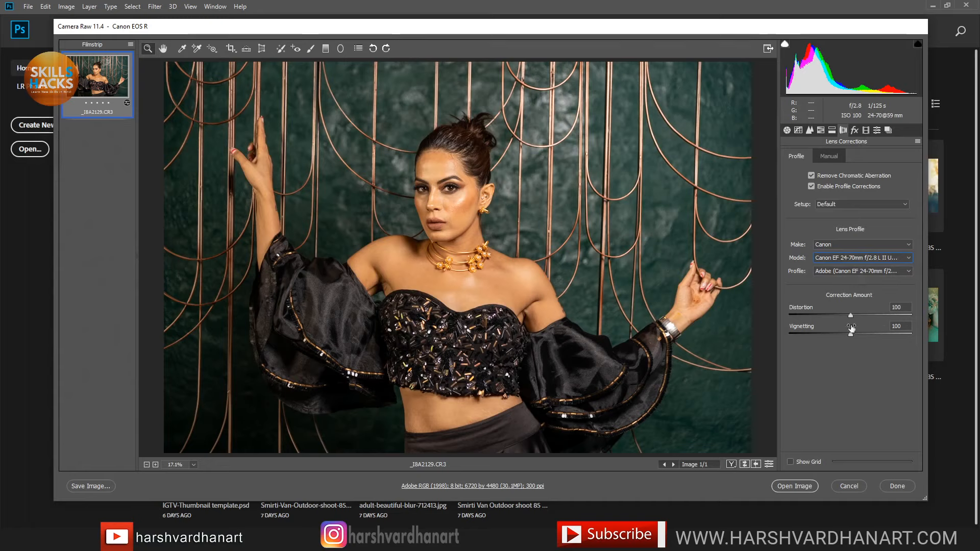
click(811, 186)
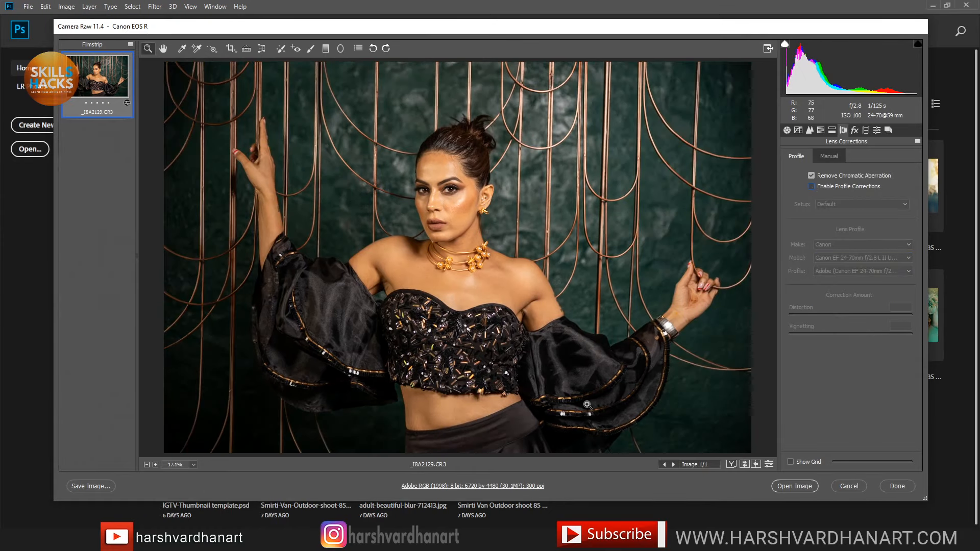
click(811, 187)
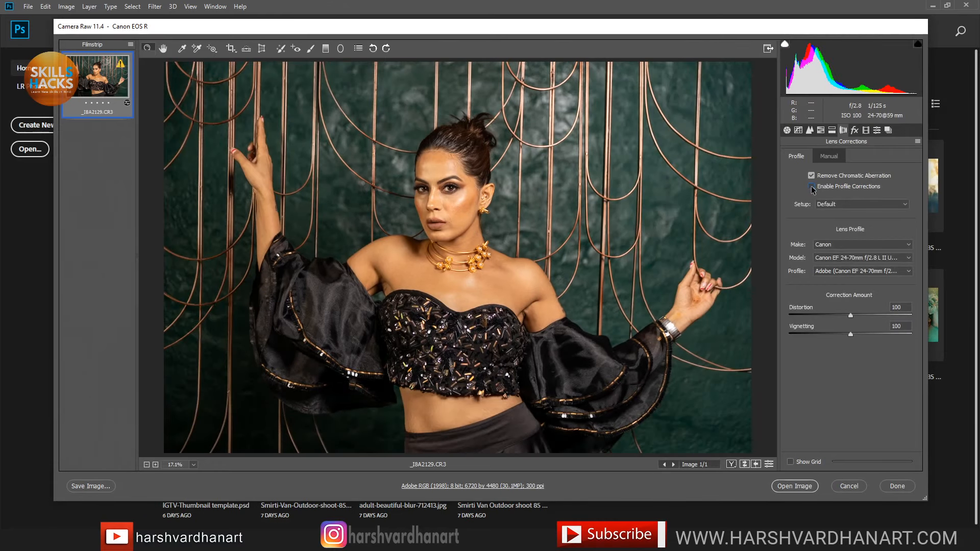
click(812, 187)
click(812, 187)
click(809, 130)
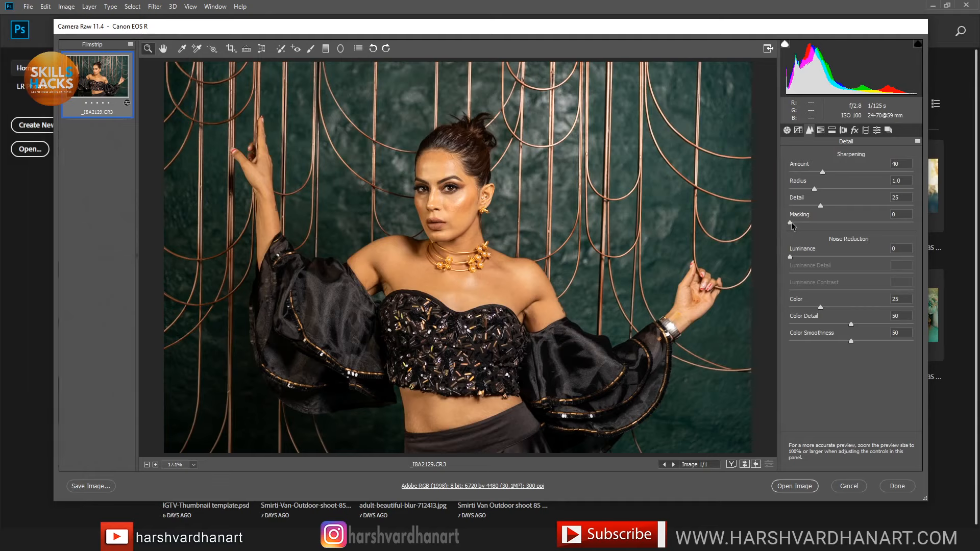
Step: Alt-drag sharpening Masking up to 86 while watching the mask preview
key(alt)
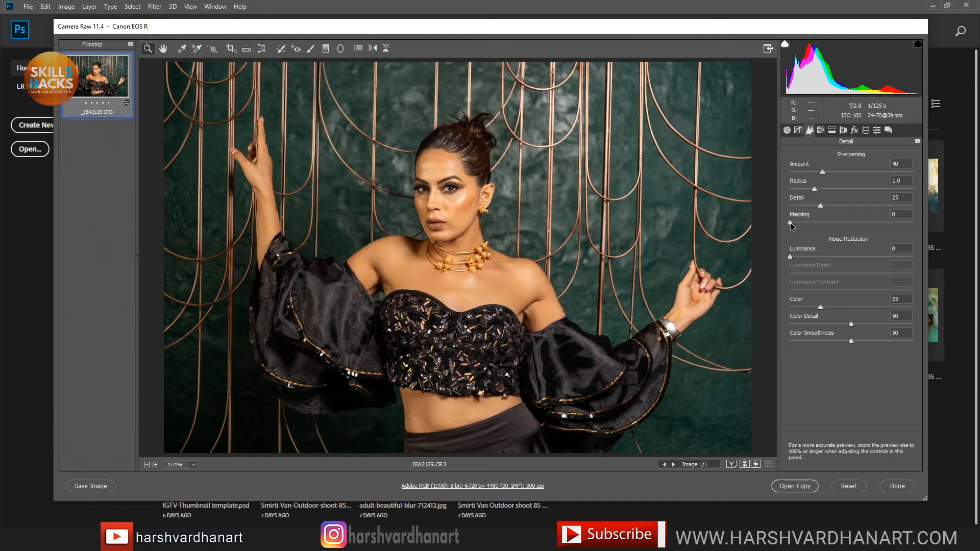
mouse_move(790, 223)
mouse_down()
mouse_move(901, 228)
mouse_move(784, 227)
mouse_move(791, 233)
mouse_move(791, 224)
mouse_up()
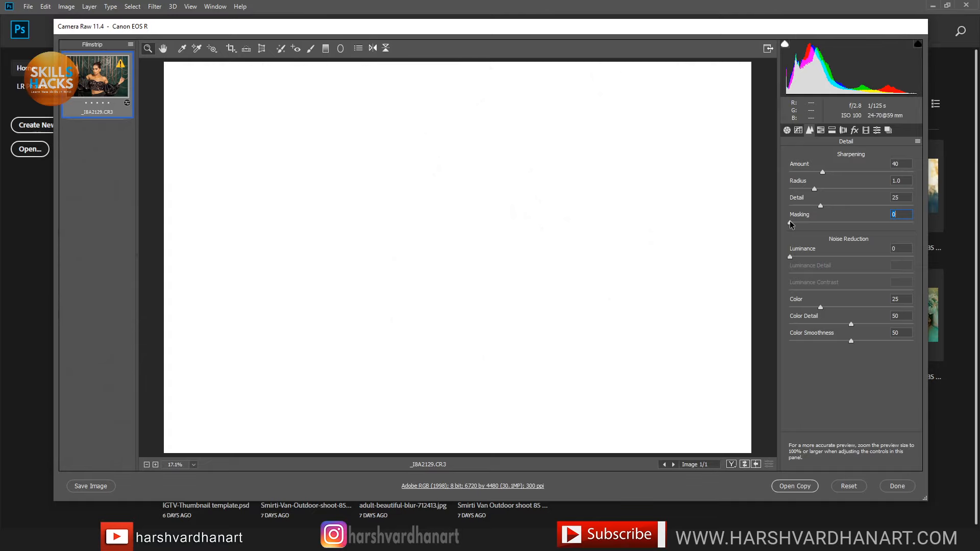
mouse_move(789, 222)
mouse_down()
mouse_move(892, 226)
mouse_move(791, 223)
mouse_up()
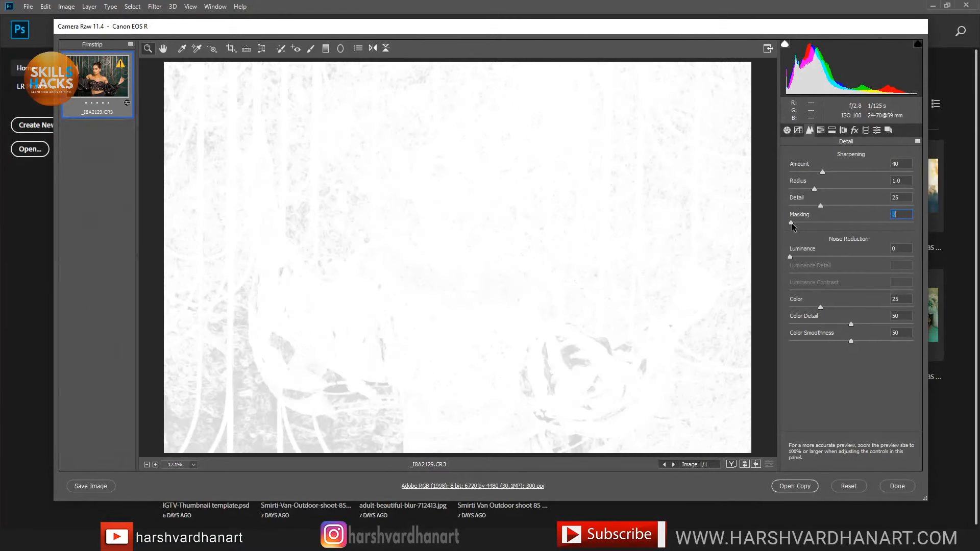
drag(792, 223, 796, 225)
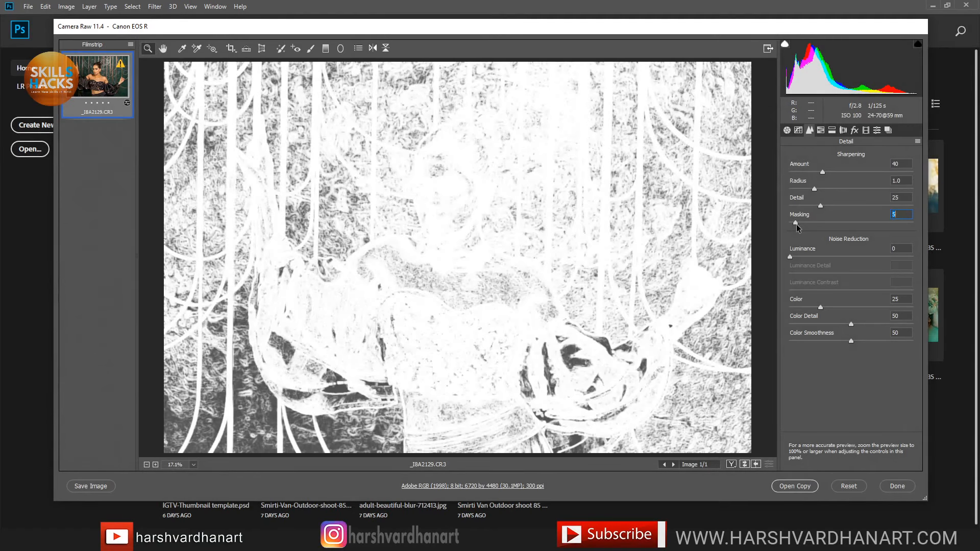
drag(796, 225, 896, 225)
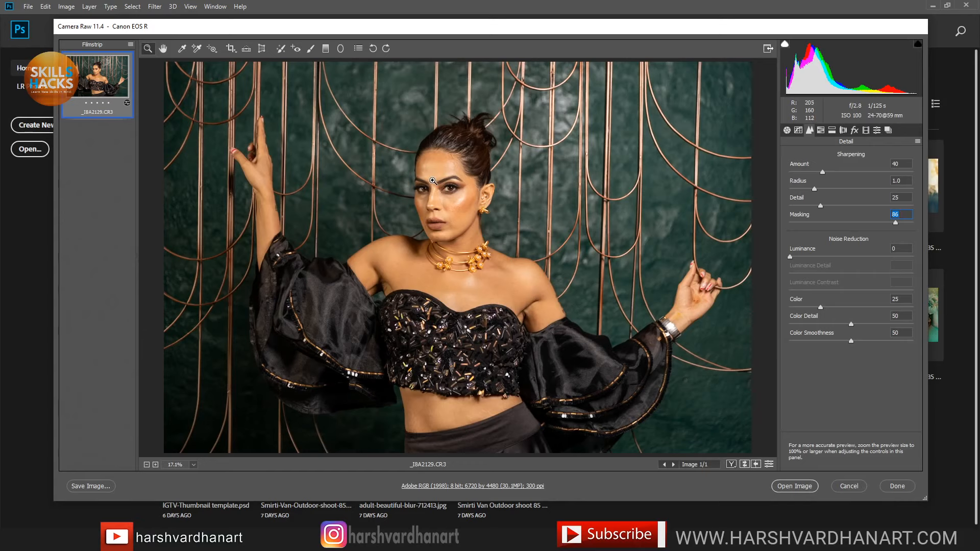
Step: Zoom in on the cheek and eye, then raise Sharpening Amount to 58
click(460, 198)
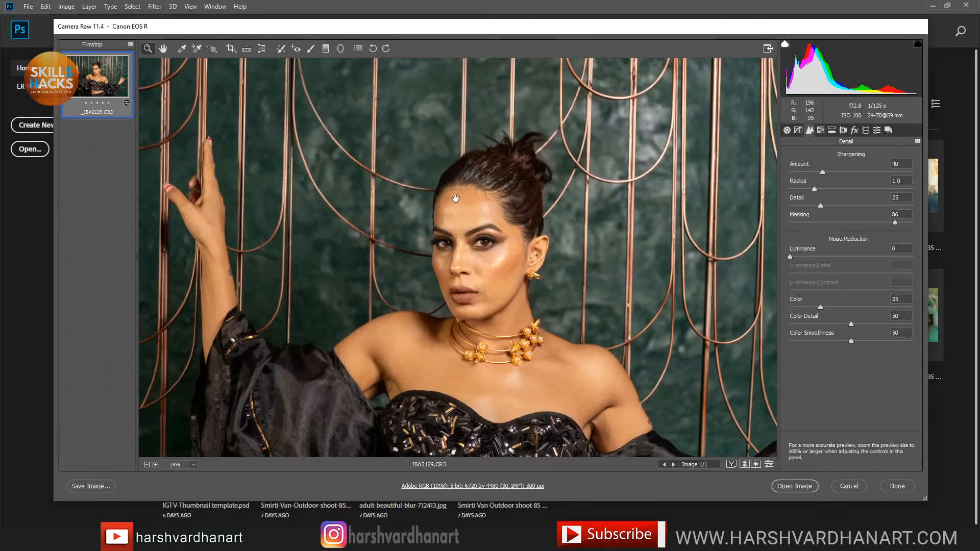
click(486, 259)
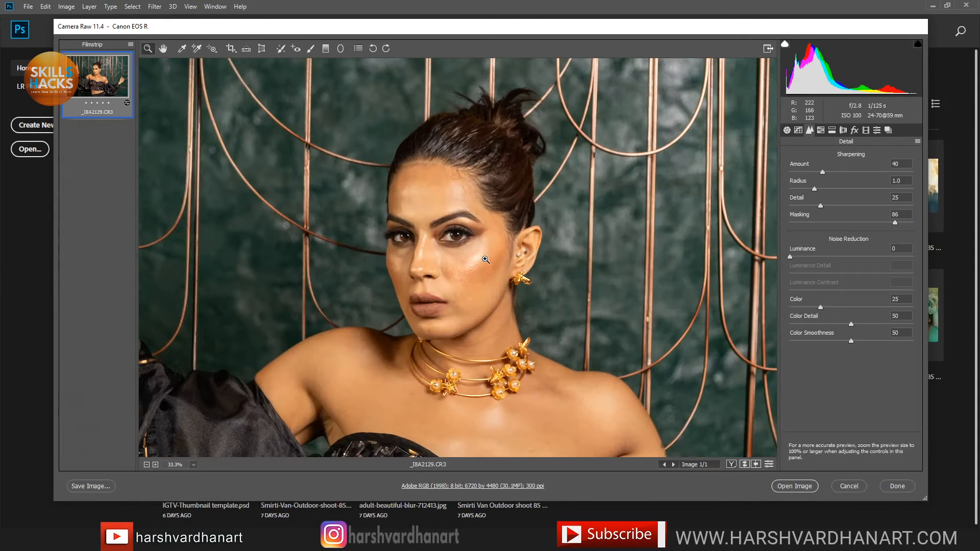
click(470, 259)
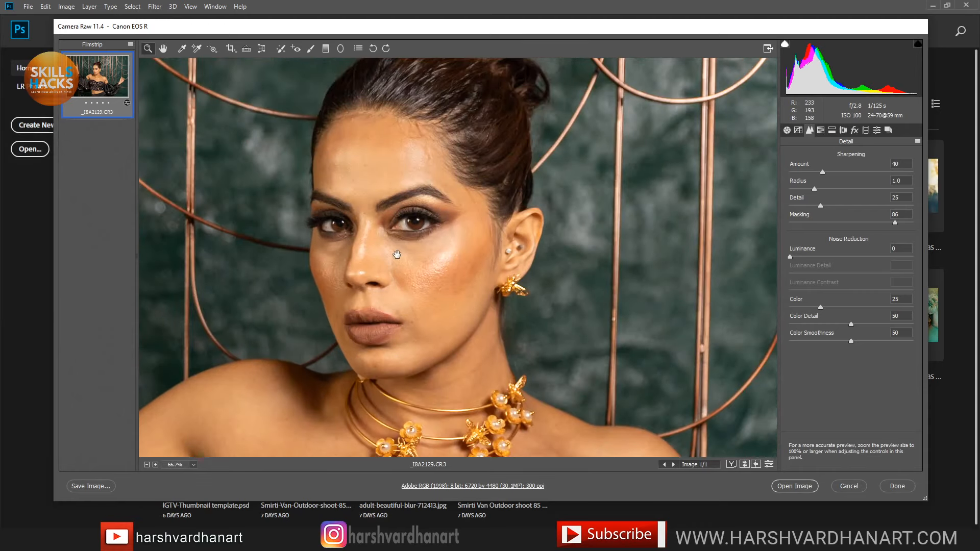
drag(397, 254, 466, 220)
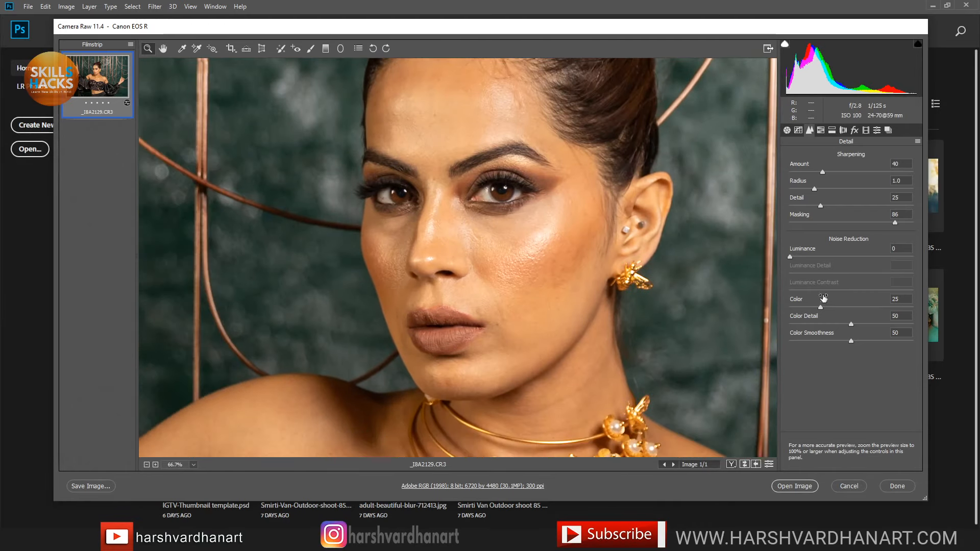
drag(822, 173, 773, 167)
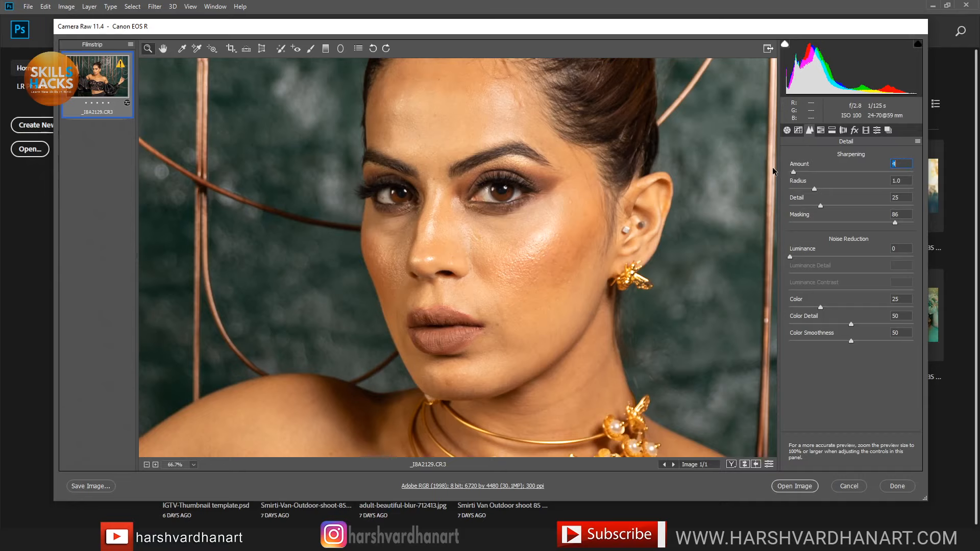
click(492, 185)
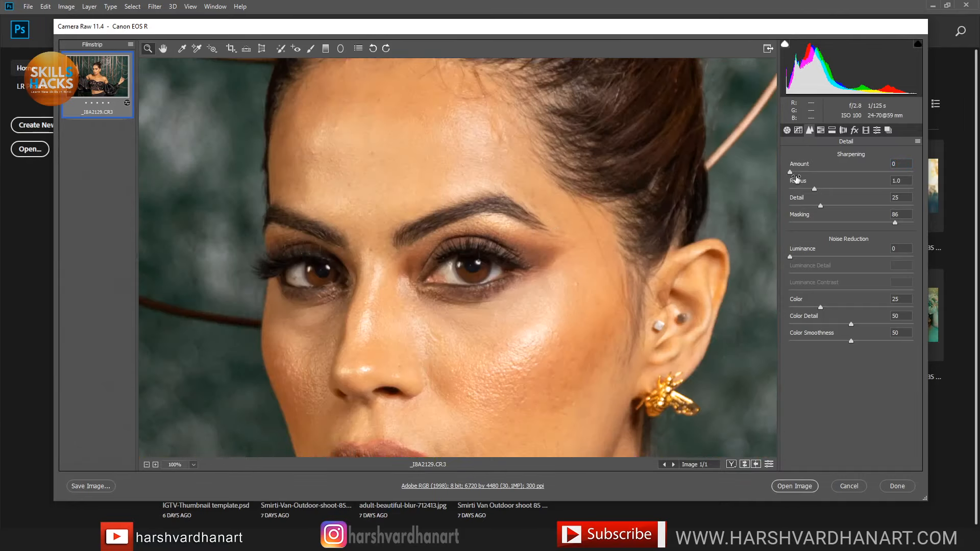
drag(792, 172, 838, 177)
Step: Apply Luminance noise reduction of 34, checking it at 100%, then fit the portrait in view
drag(789, 257, 829, 261)
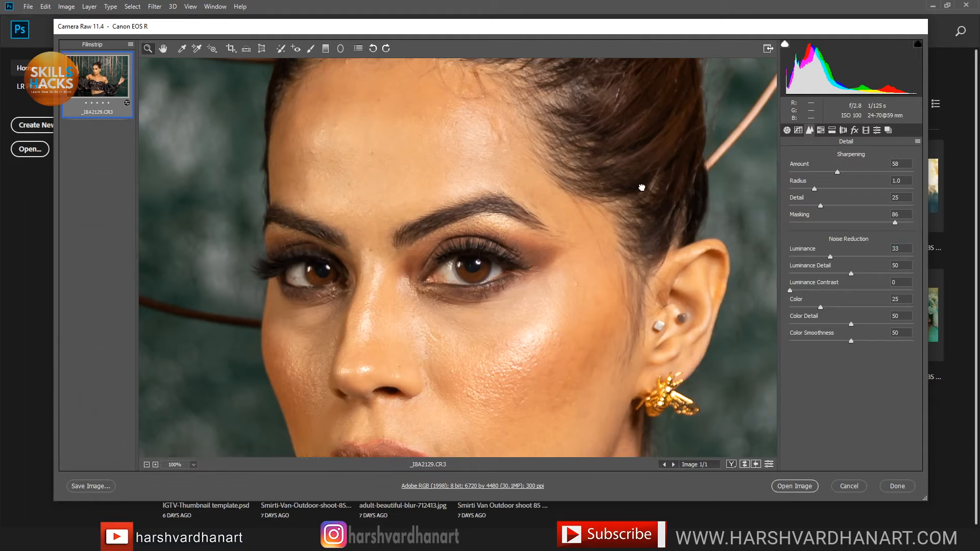
right_click(677, 189)
click(701, 175)
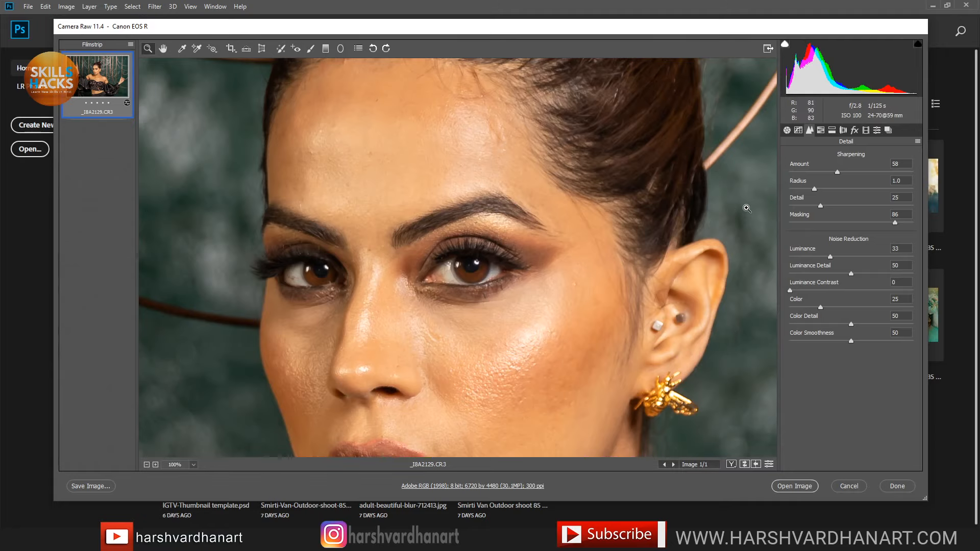
drag(714, 202, 472, 203)
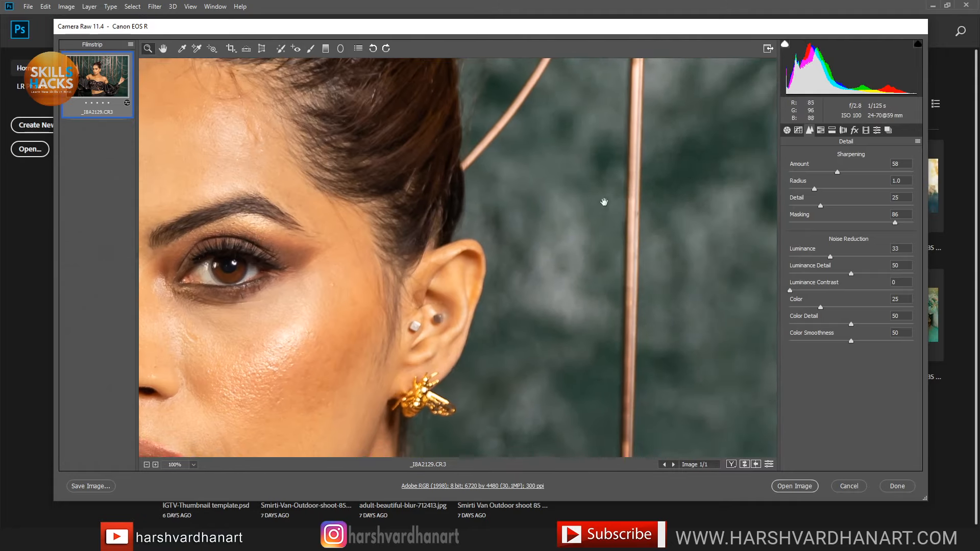
drag(794, 257, 788, 257)
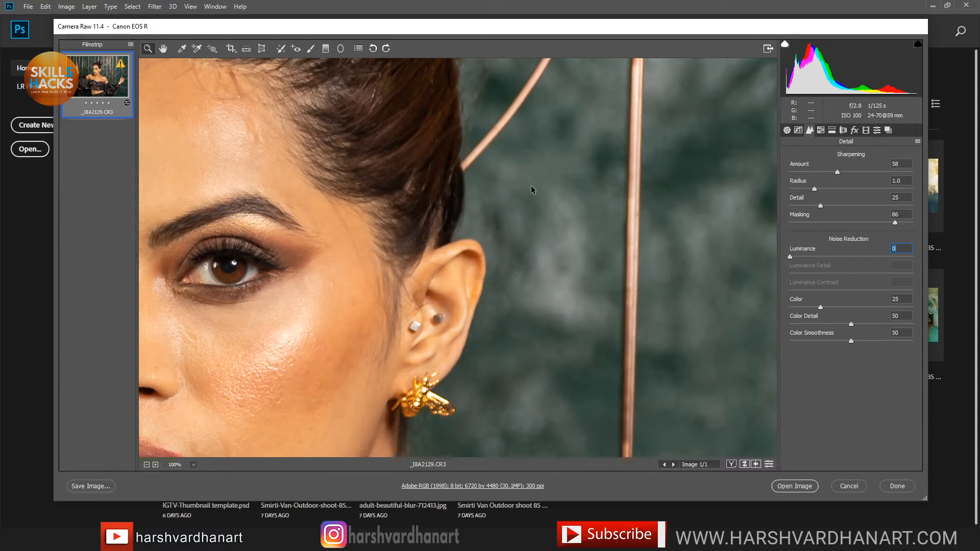
click(525, 210)
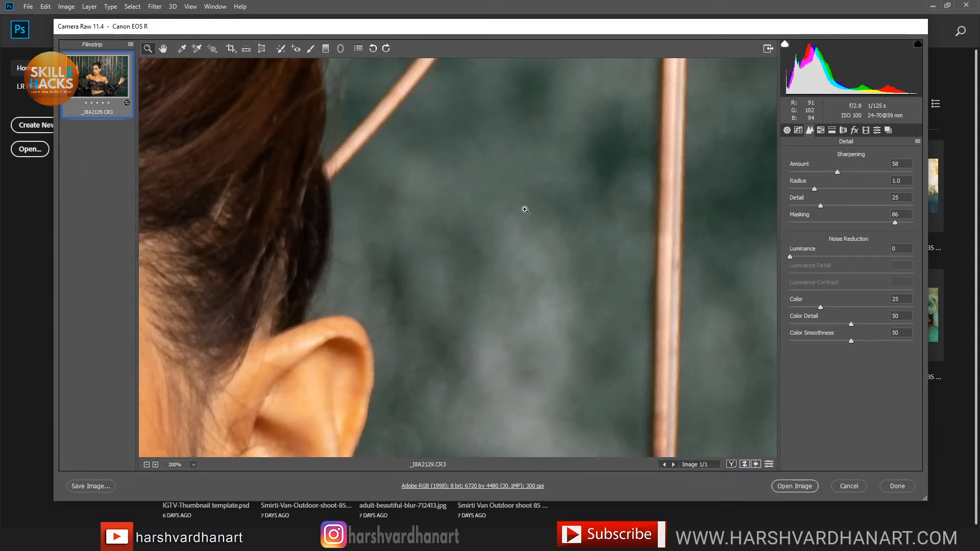
right_click(545, 249)
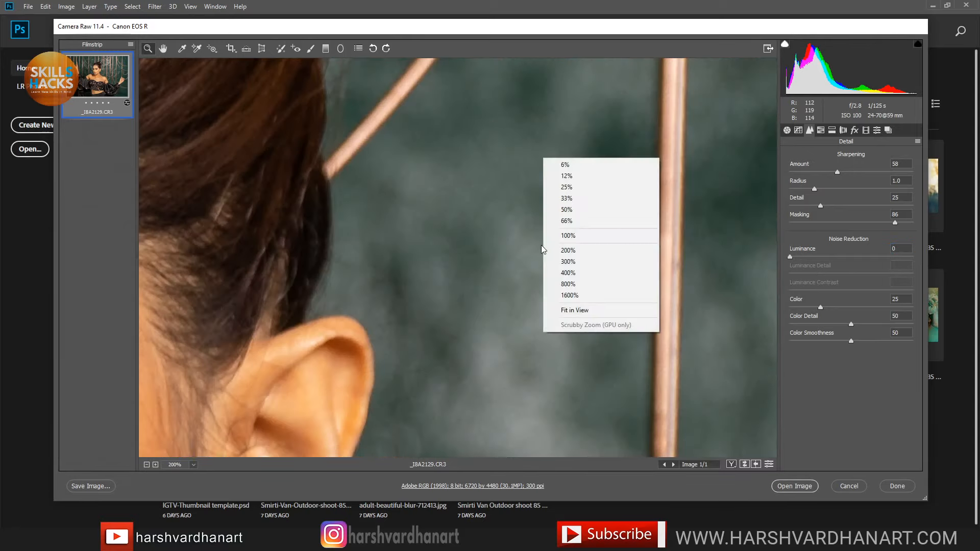
click(568, 236)
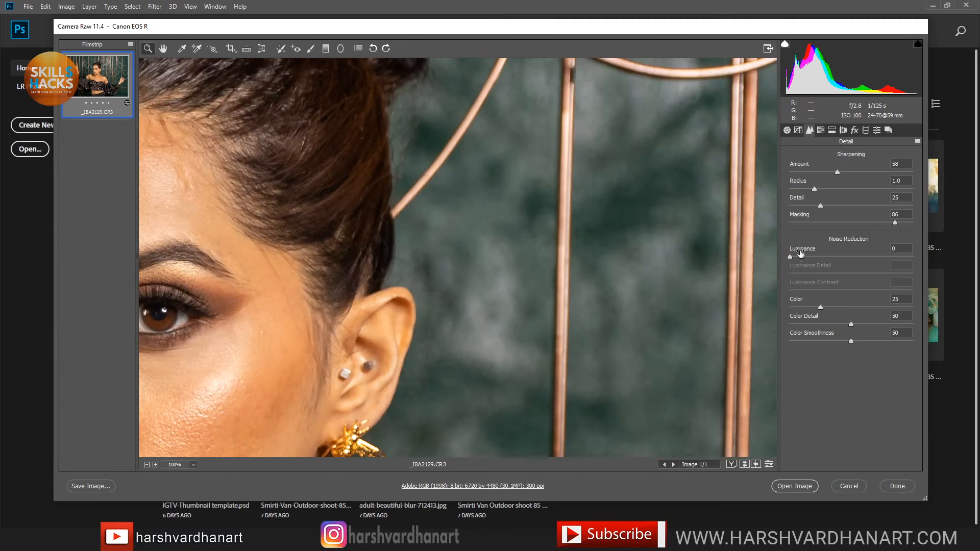
drag(793, 257, 831, 257)
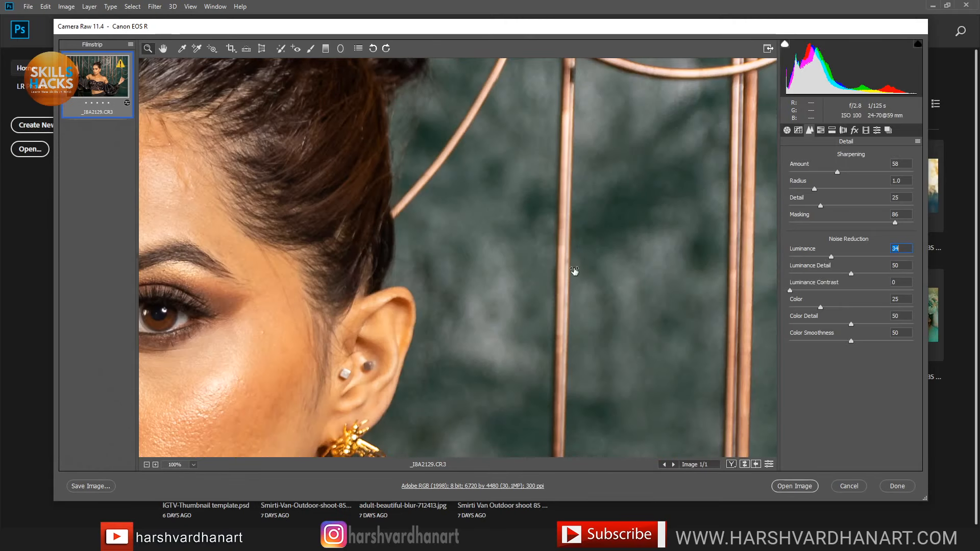
right_click(496, 233)
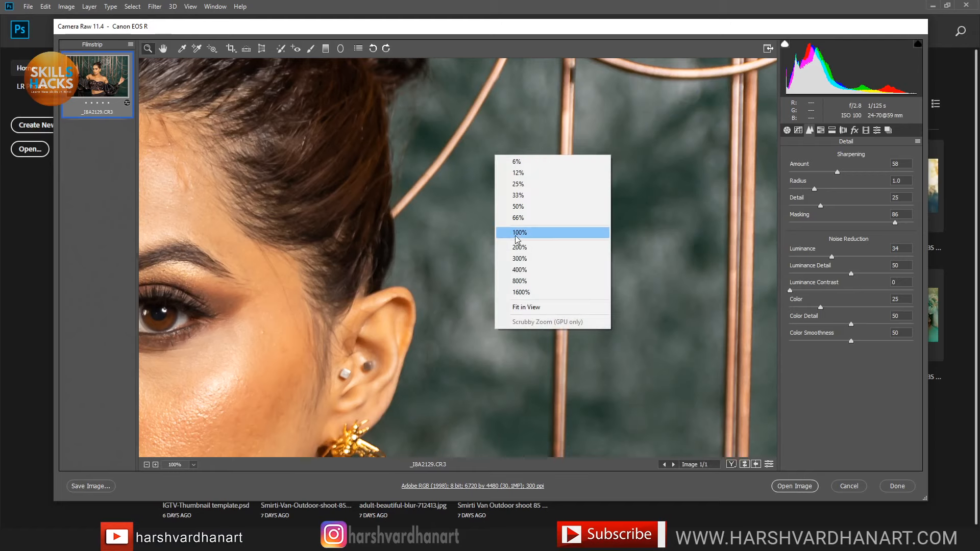
click(526, 307)
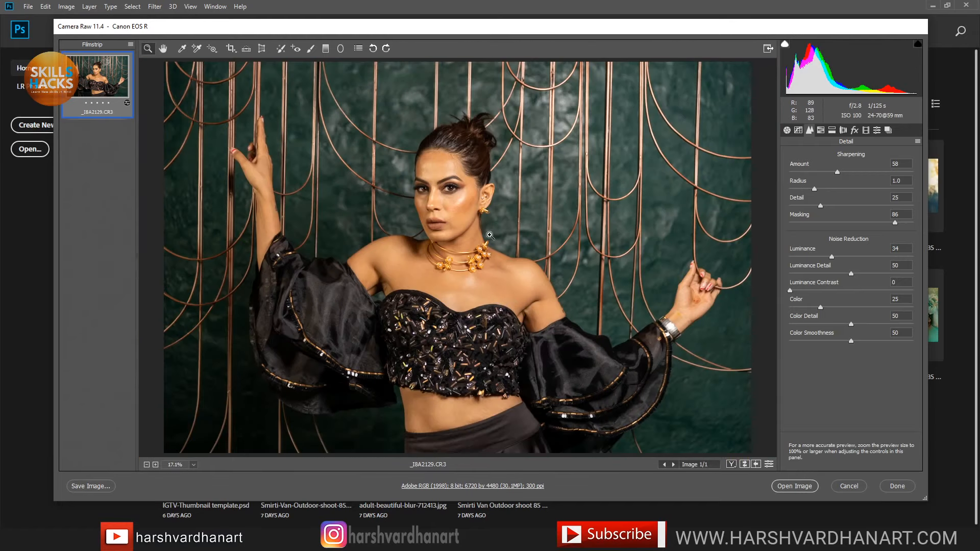
Step: Settle Luminance noise reduction at 32 and fit the portrait in view
drag(440, 179, 516, 237)
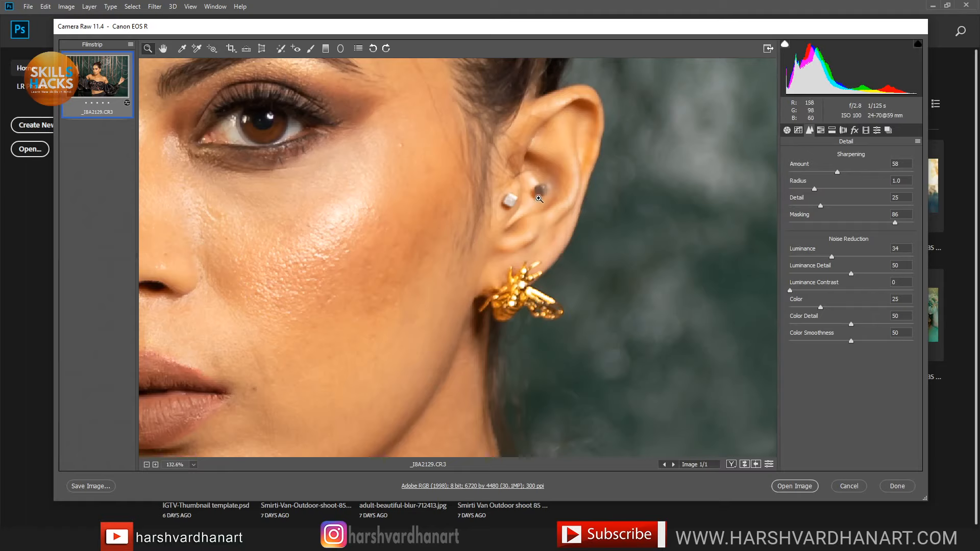
alt+click(508, 195)
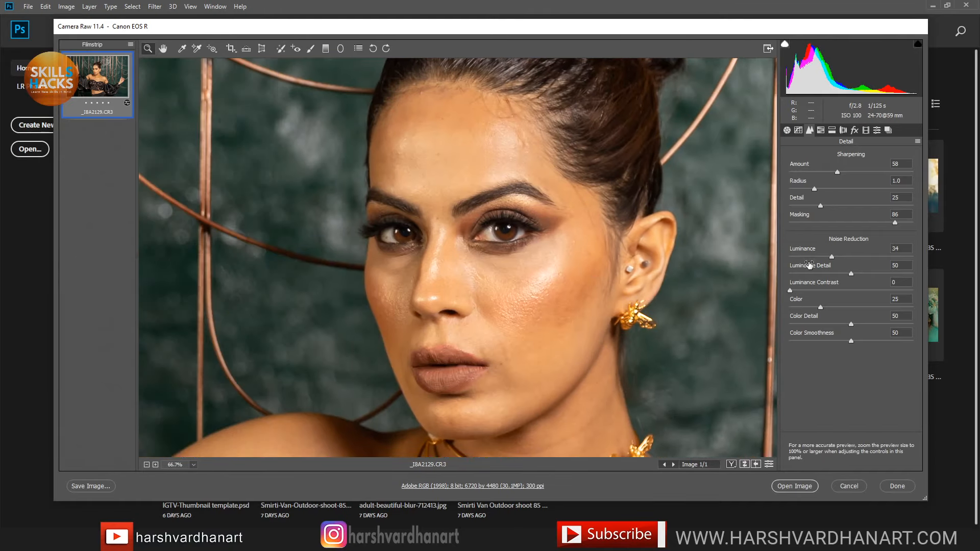
mouse_move(832, 256)
mouse_down()
mouse_move(786, 258)
mouse_move(832, 260)
mouse_up()
right_click(566, 218)
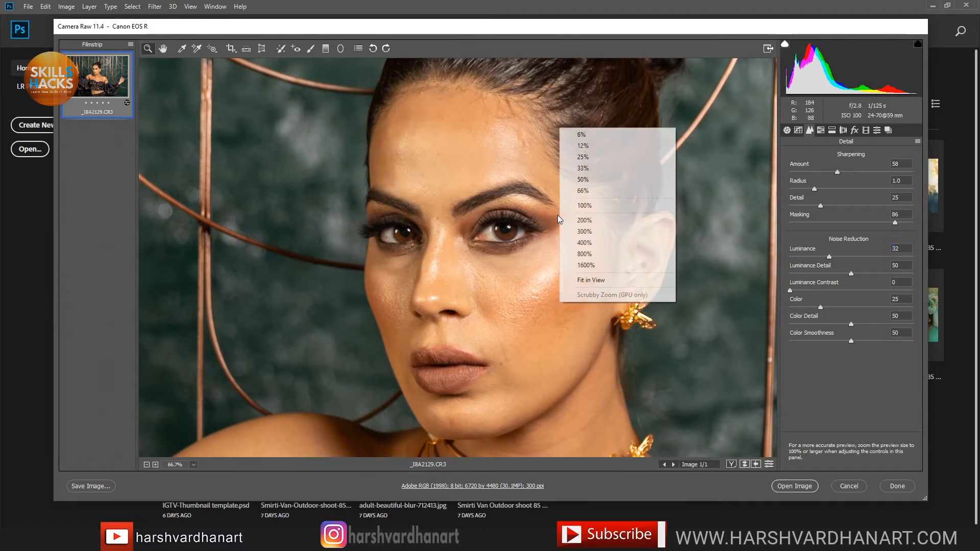
click(596, 276)
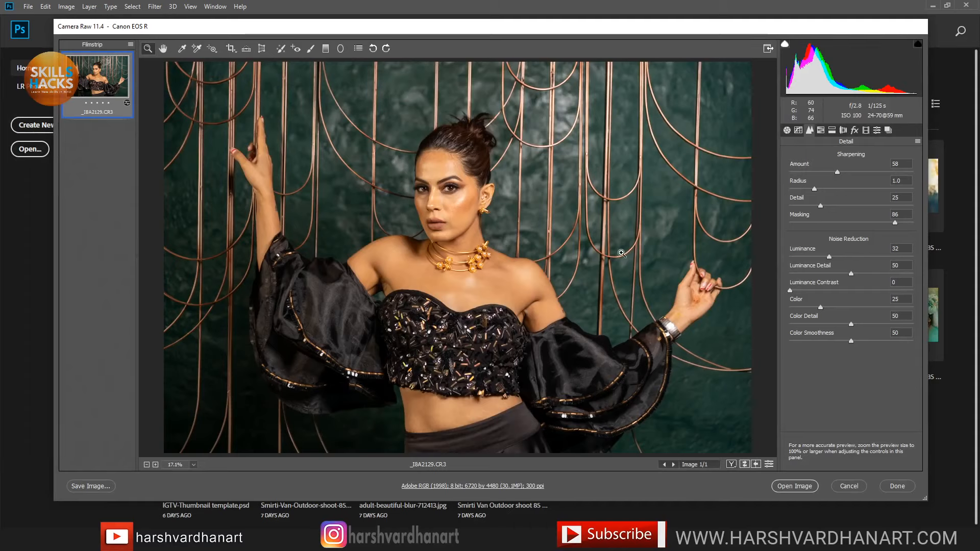
Step: Toggle the before/after preview with P to compare against the original
key(p)
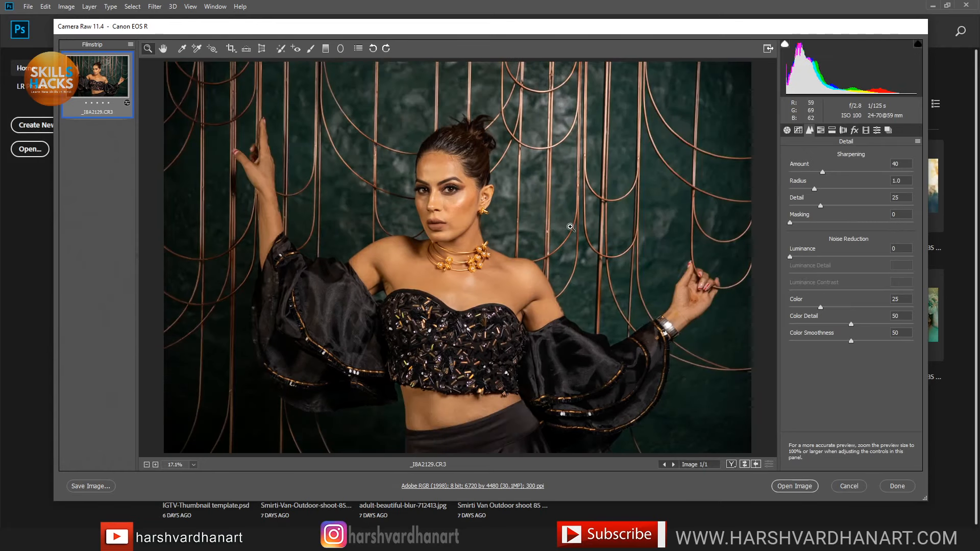
key(p)
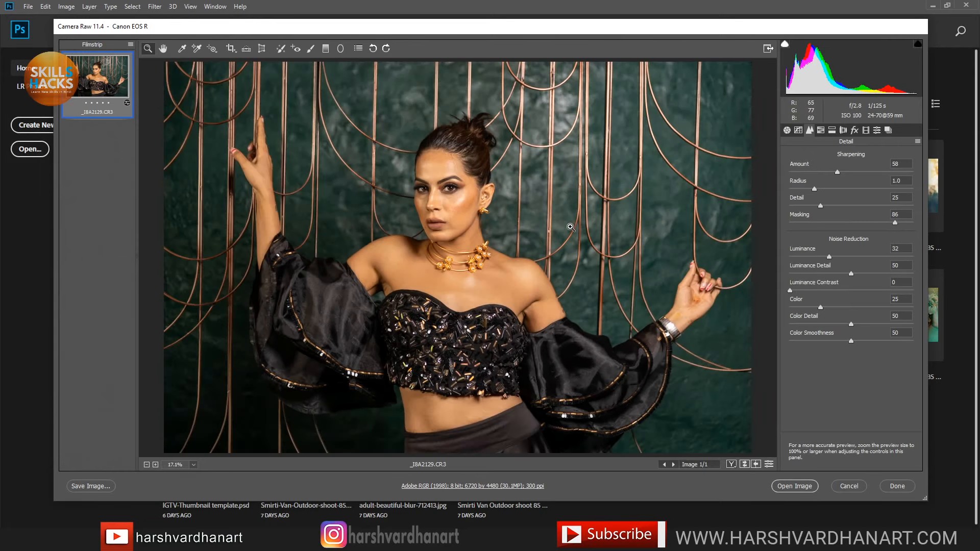
key(p)
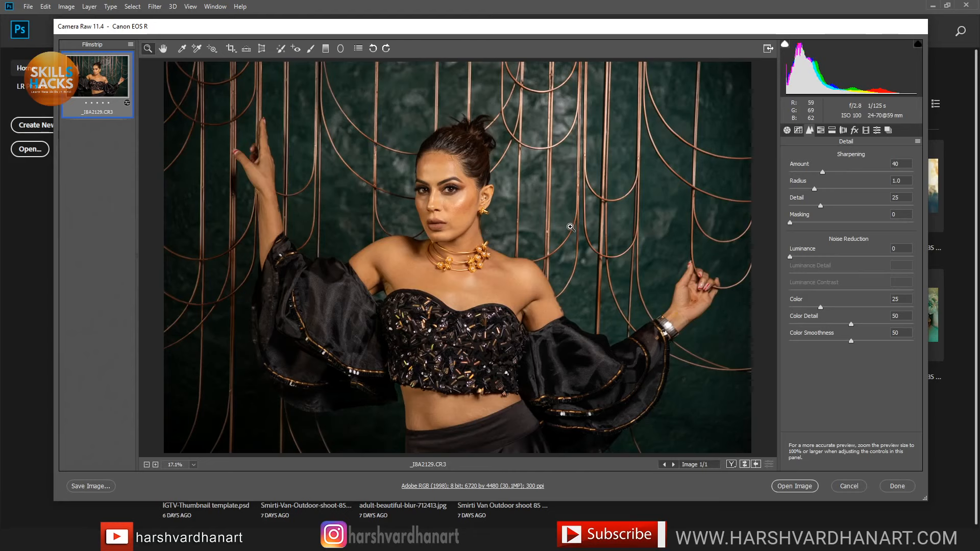
key(p)
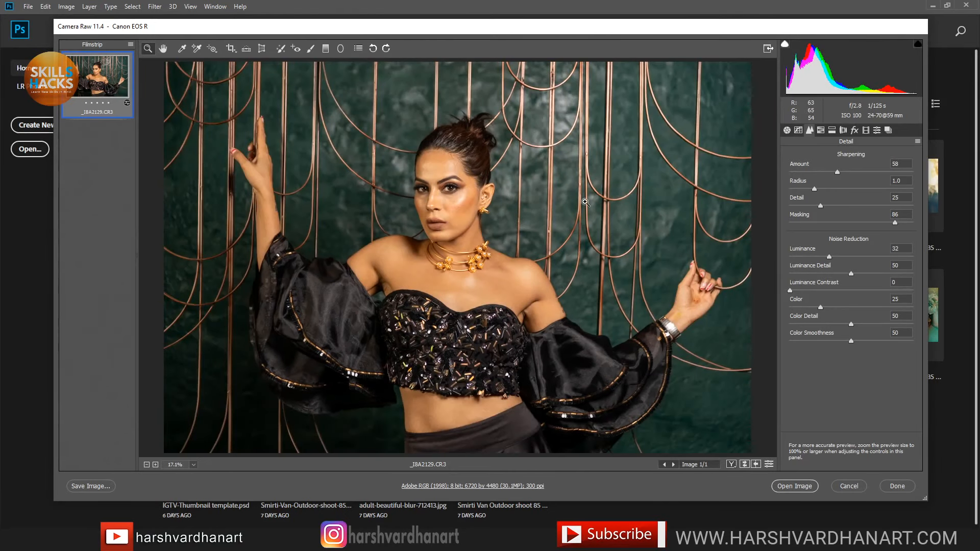
Step: Set Post Crop Vignetting Amount to -19 and open the image in Photoshop
click(855, 133)
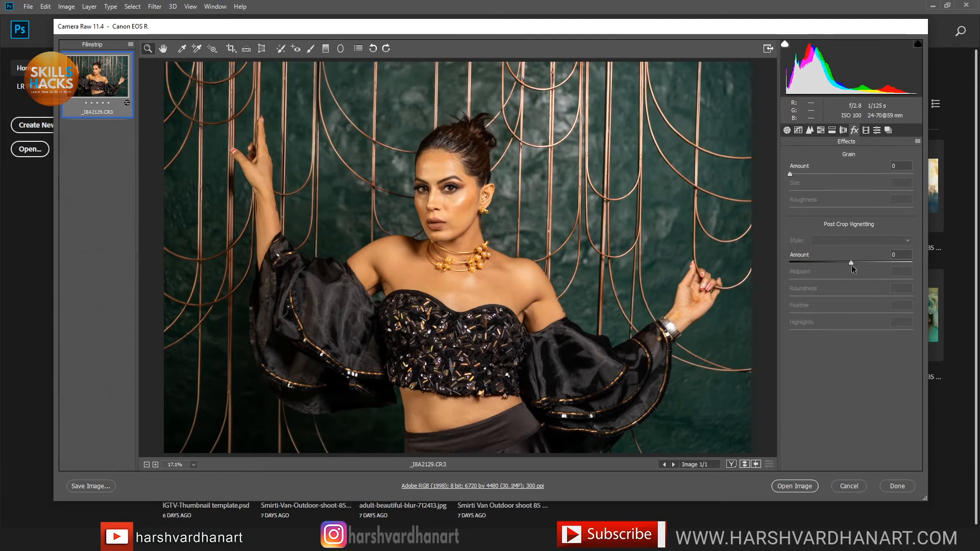
drag(851, 262, 840, 261)
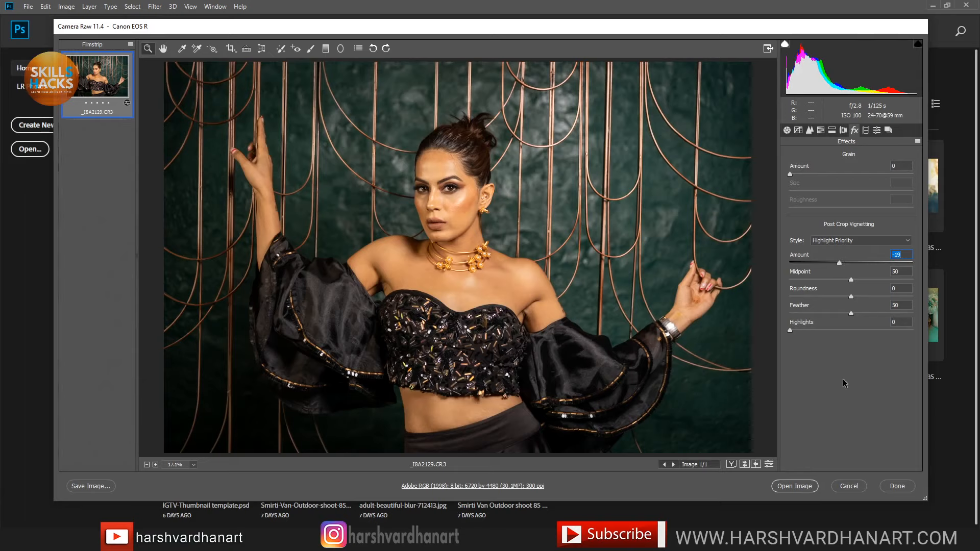
click(792, 487)
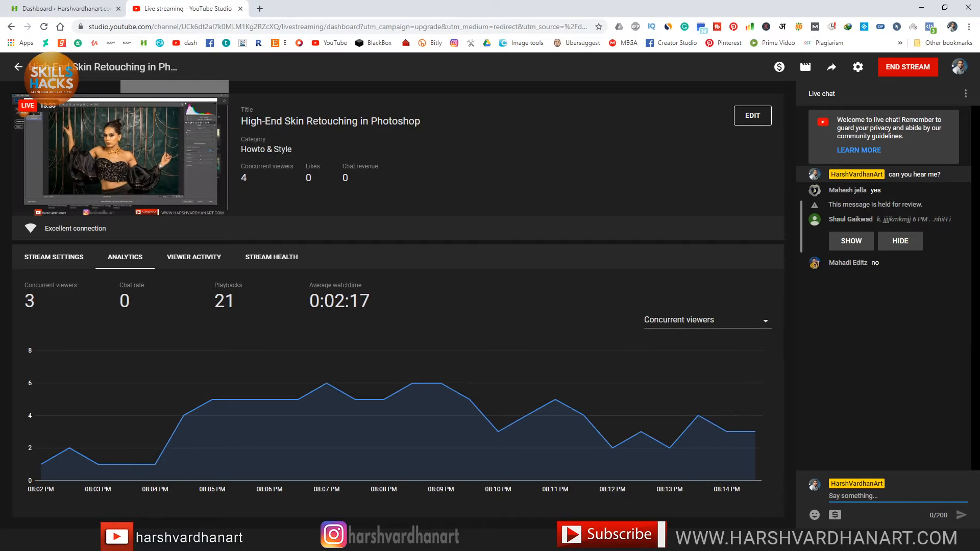
click(293, 541)
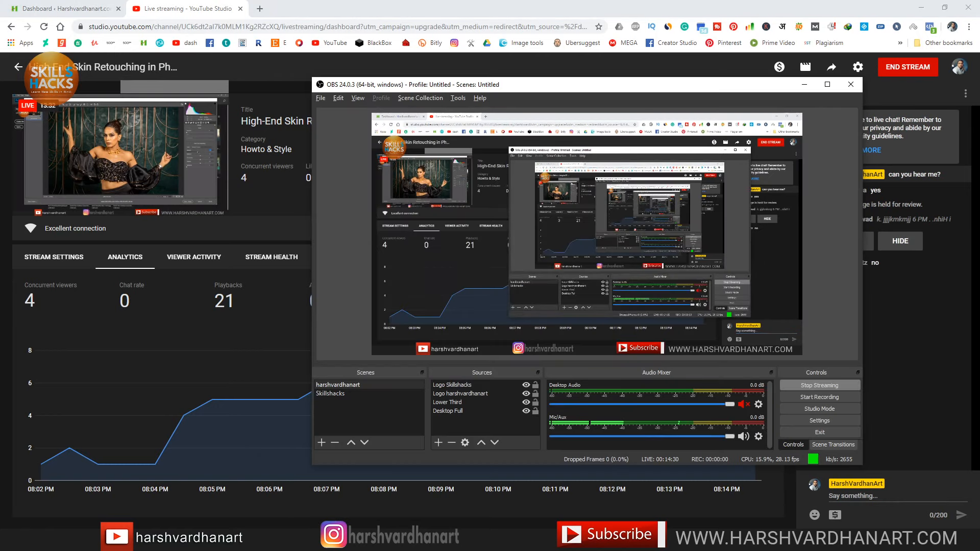
drag(703, 90, 517, 70)
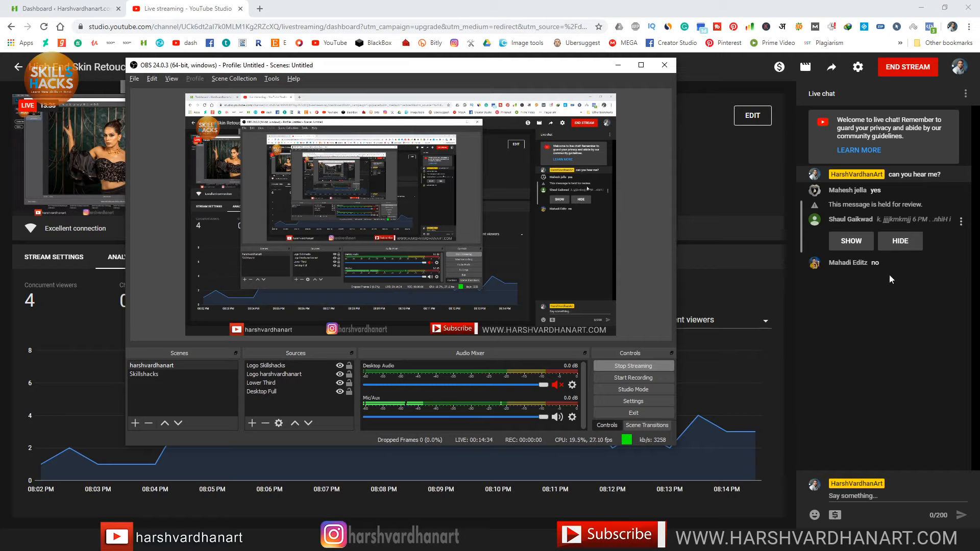
click(857, 244)
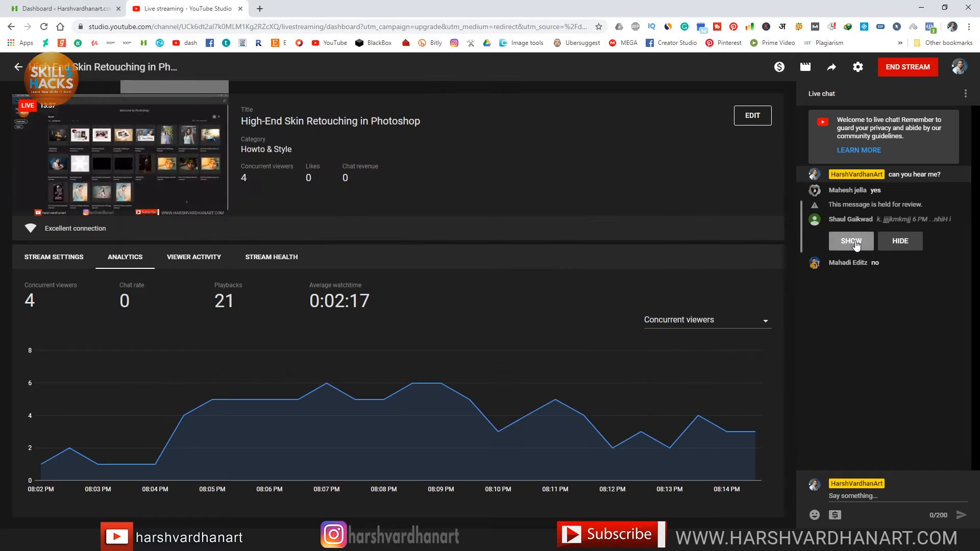
click(857, 244)
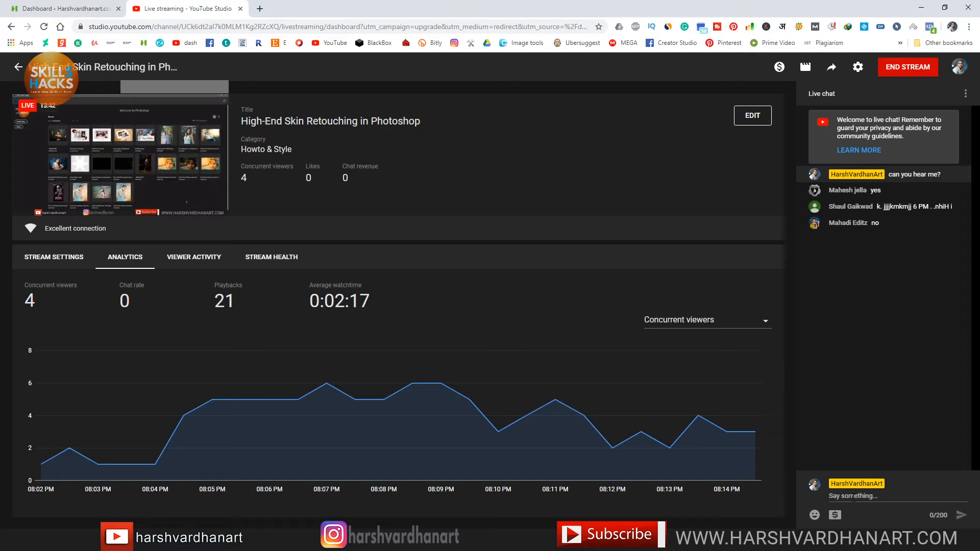
click(853, 497)
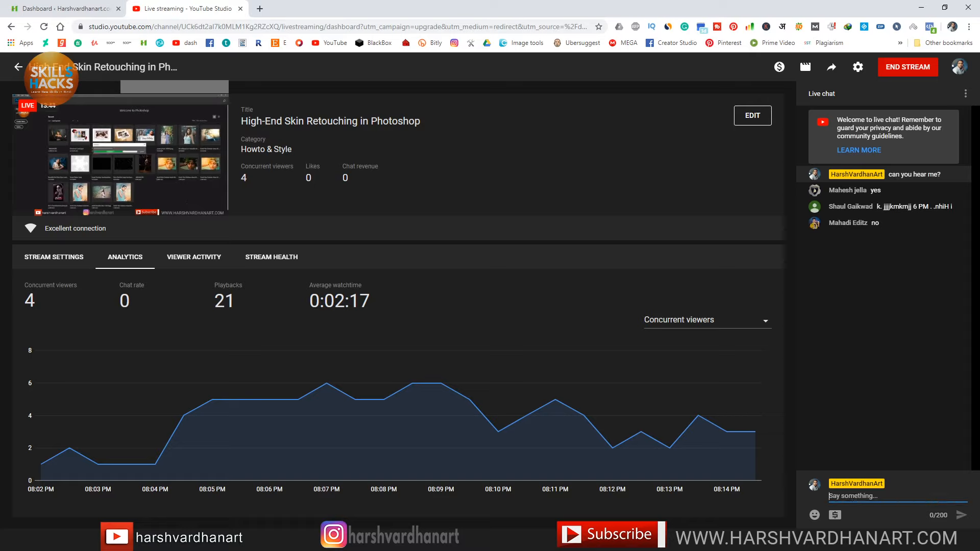
click(387, 542)
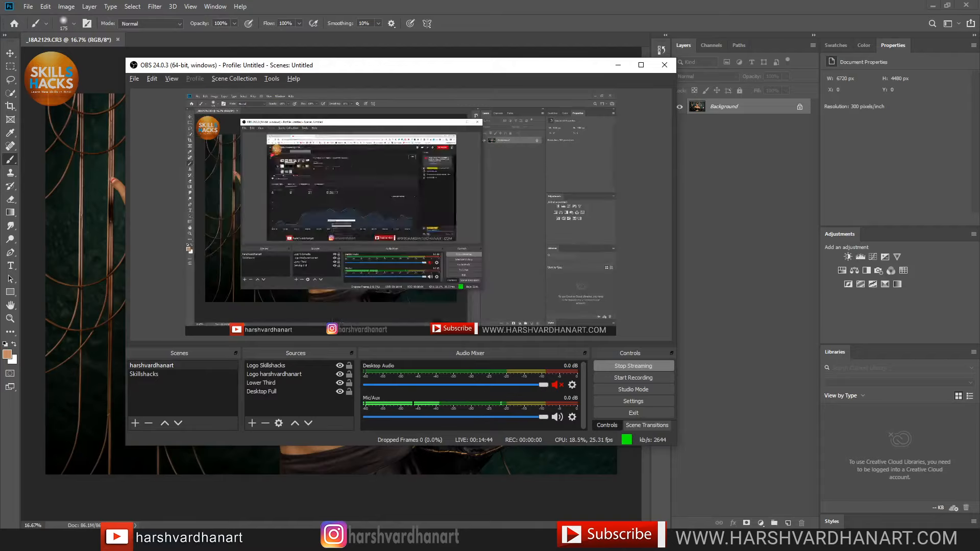
click(387, 541)
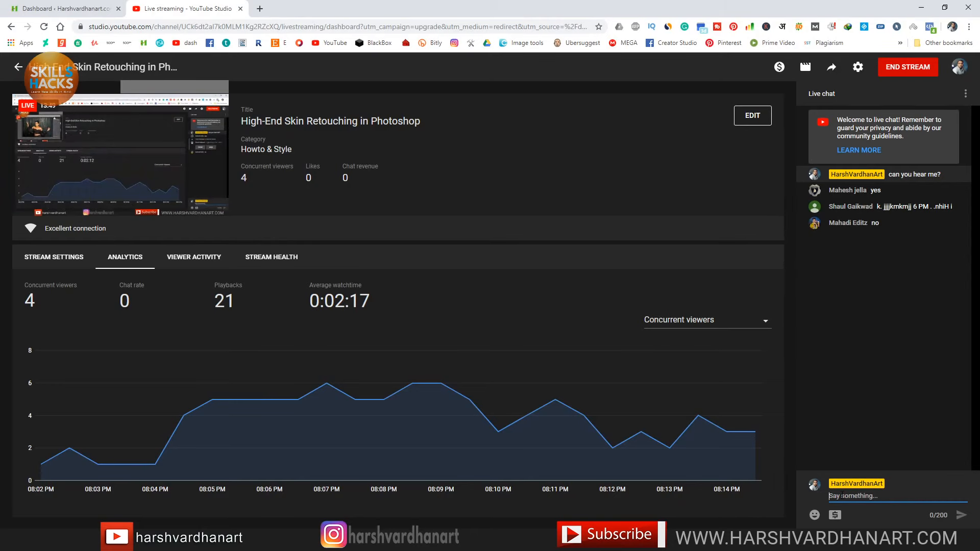
Step: Send 'can you hear me' in the live chat, toggle the preview's mute, then return to Photoshop
text(can you )
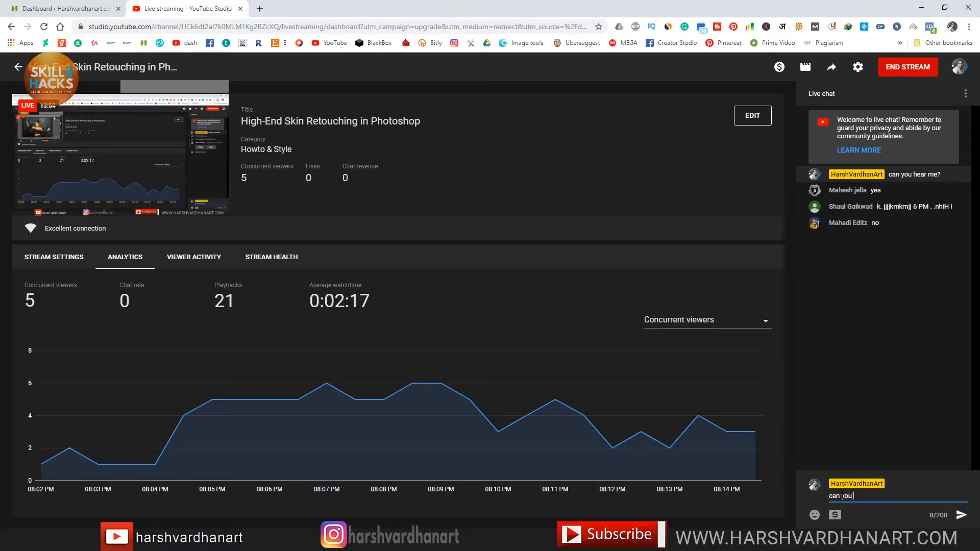
text(hear me o)
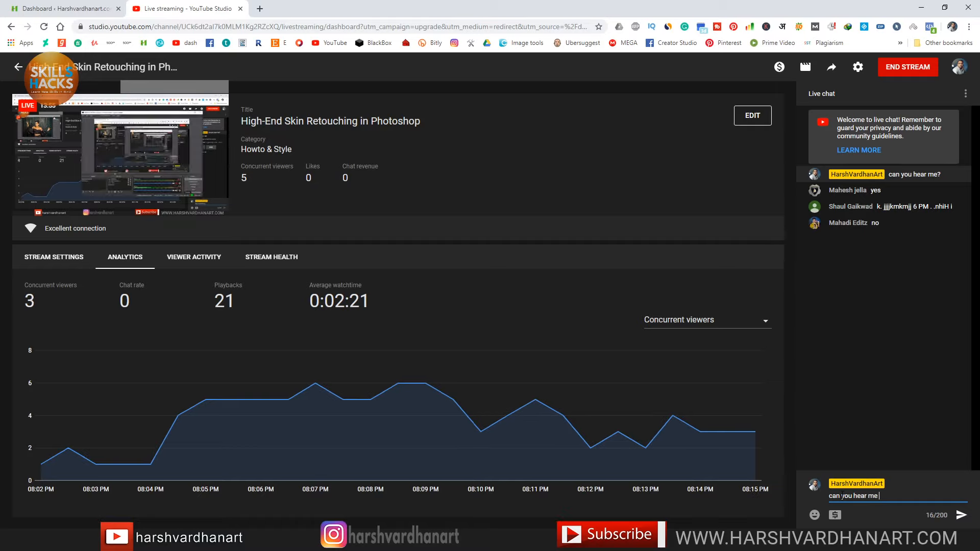
key(Return)
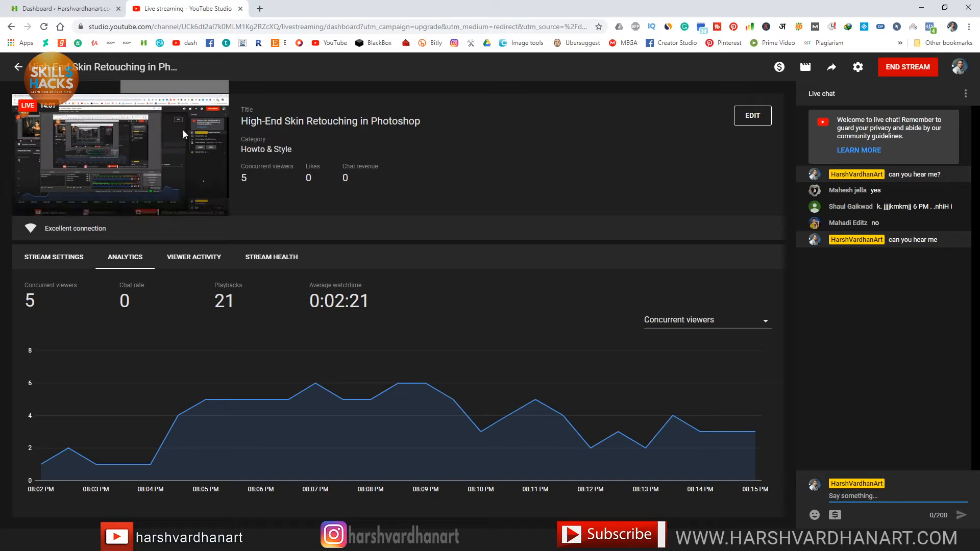
mouse_move(159, 213)
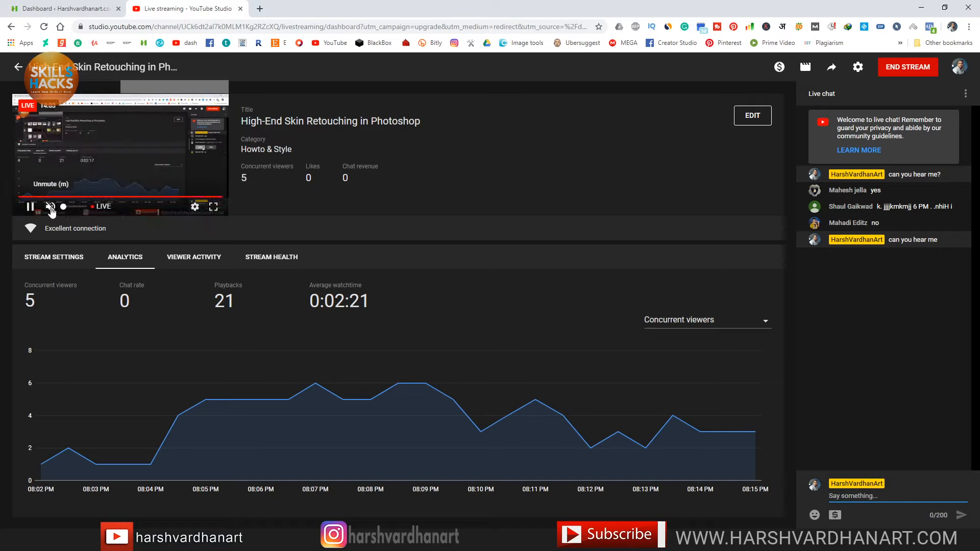
click(51, 210)
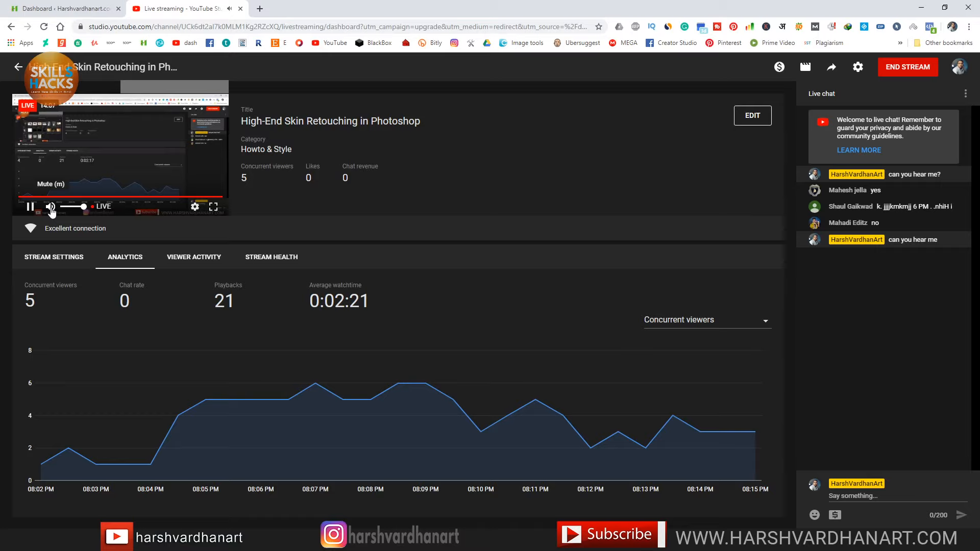
click(51, 209)
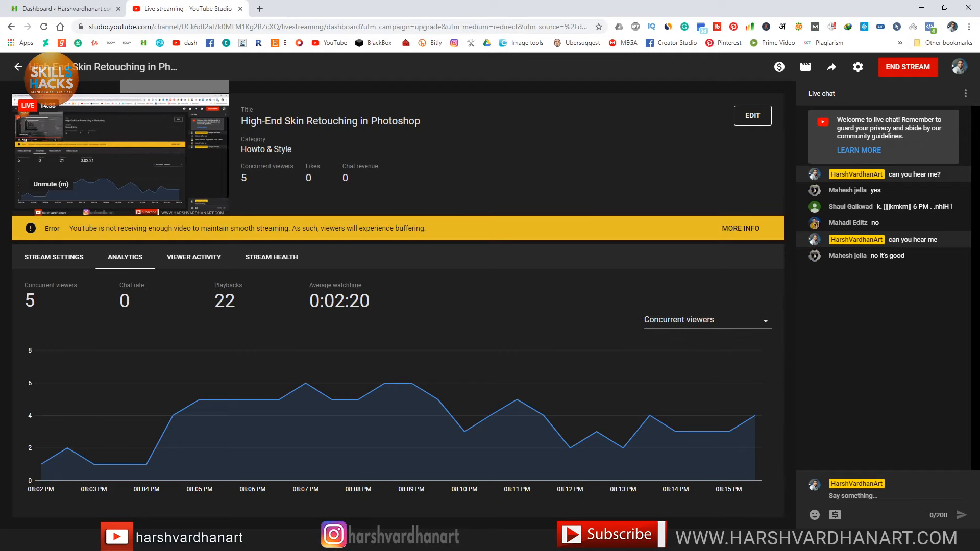
key(alt+Tab)
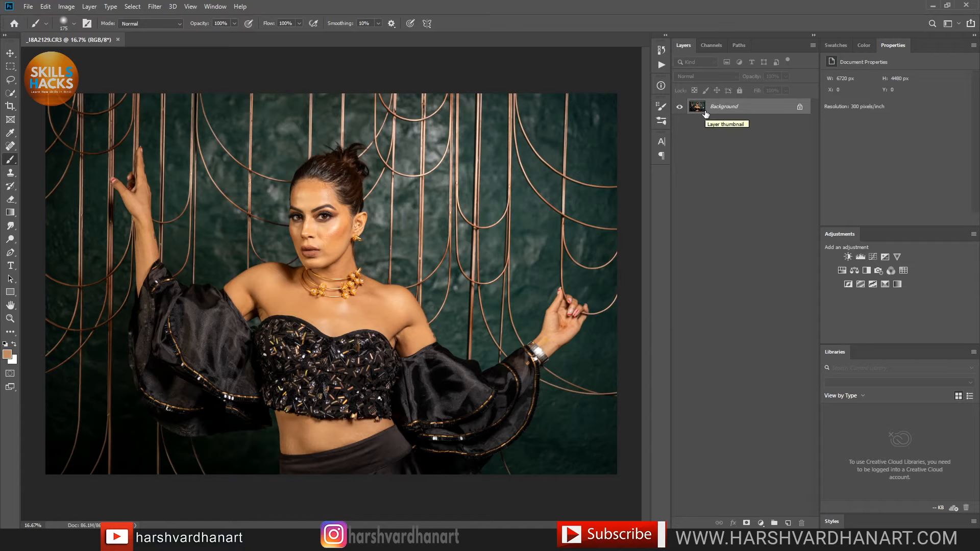
Step: Duplicate the Background layer twice and rename Layer 1 to Low
drag(706, 113, 705, 111)
key(ctrl+j)
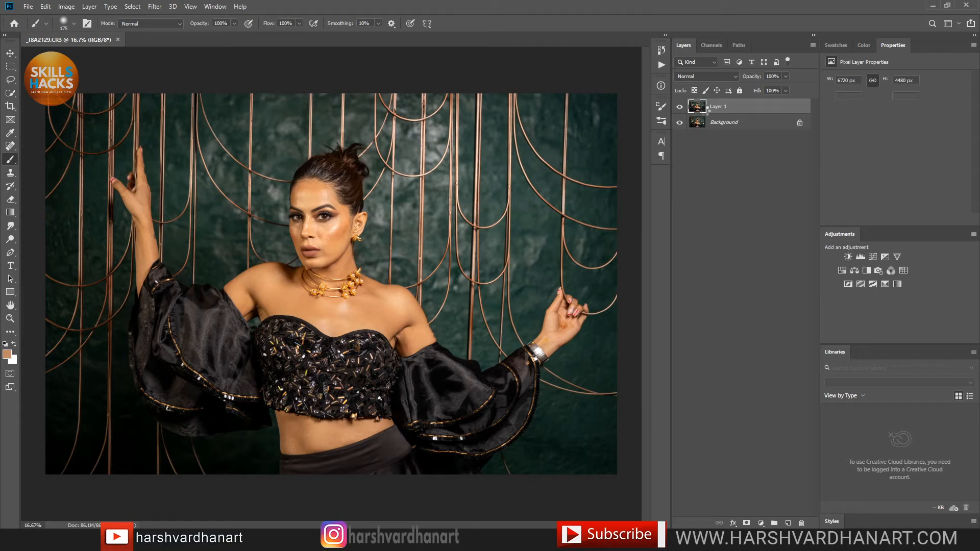
key(ctrl+j)
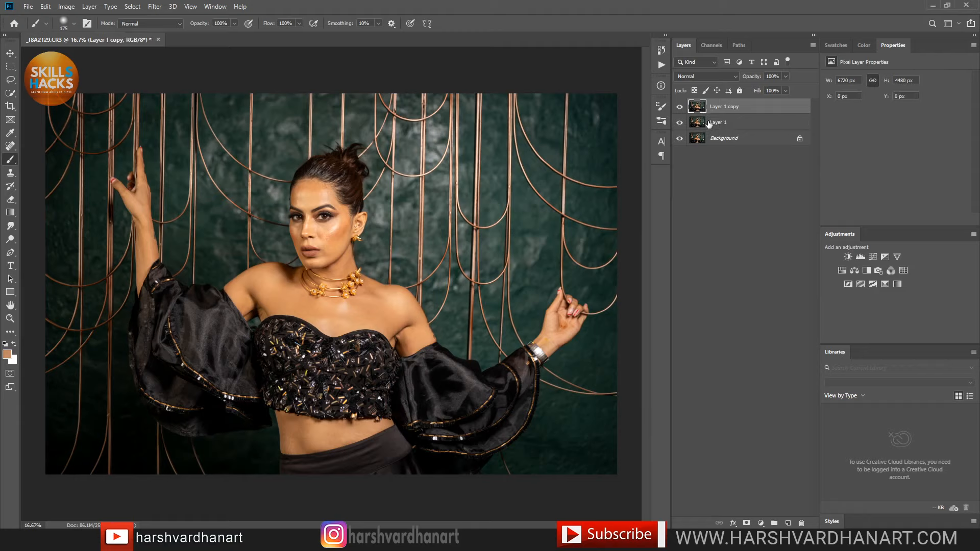
click(710, 124)
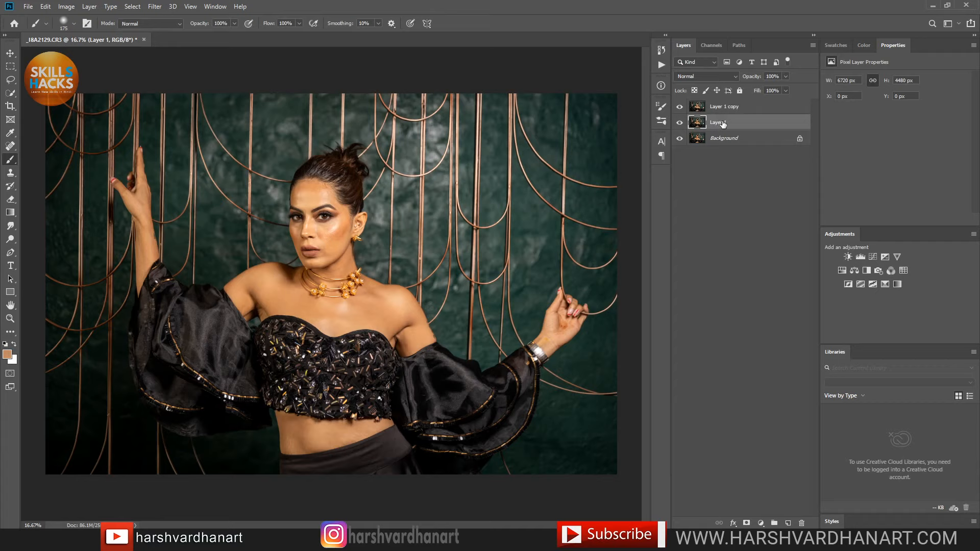
double_click(724, 123)
text(Low)
key(Return)
Step: Rename Layer 1 copy to High, hide it, and select the Low layer
click(724, 108)
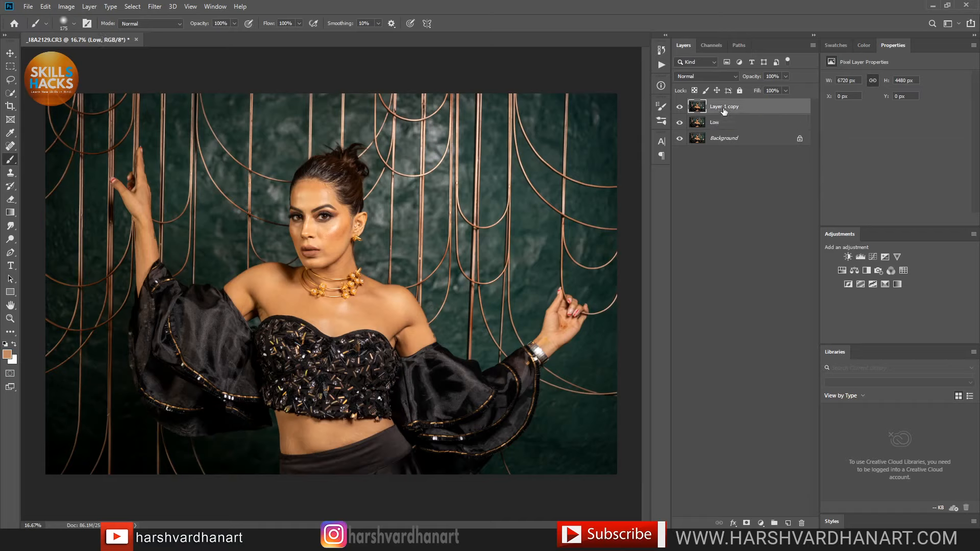
double_click(726, 108)
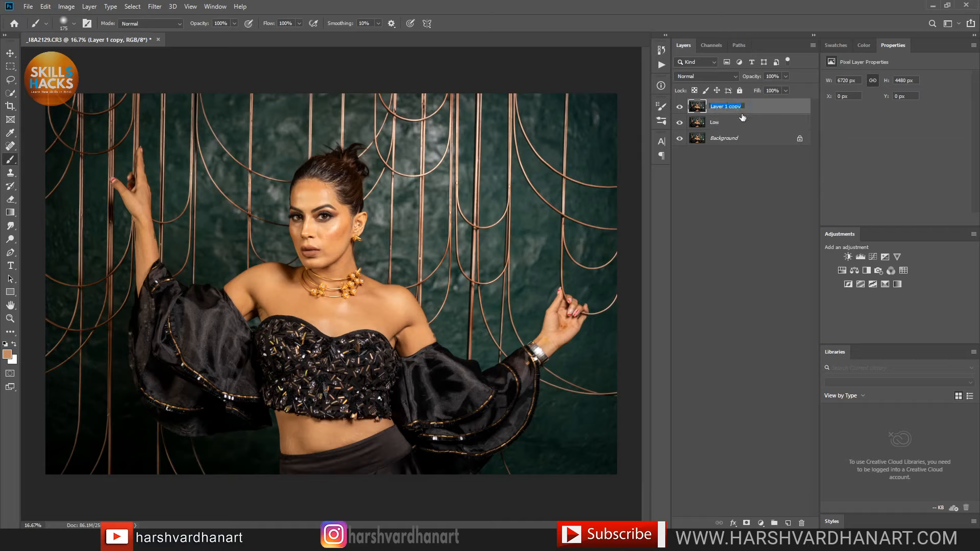
text(High)
key(Return)
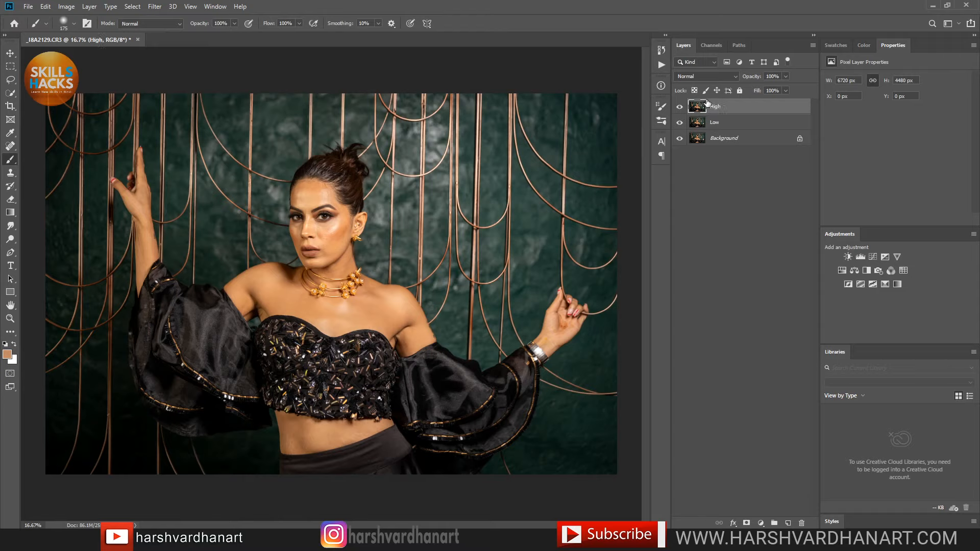
click(680, 106)
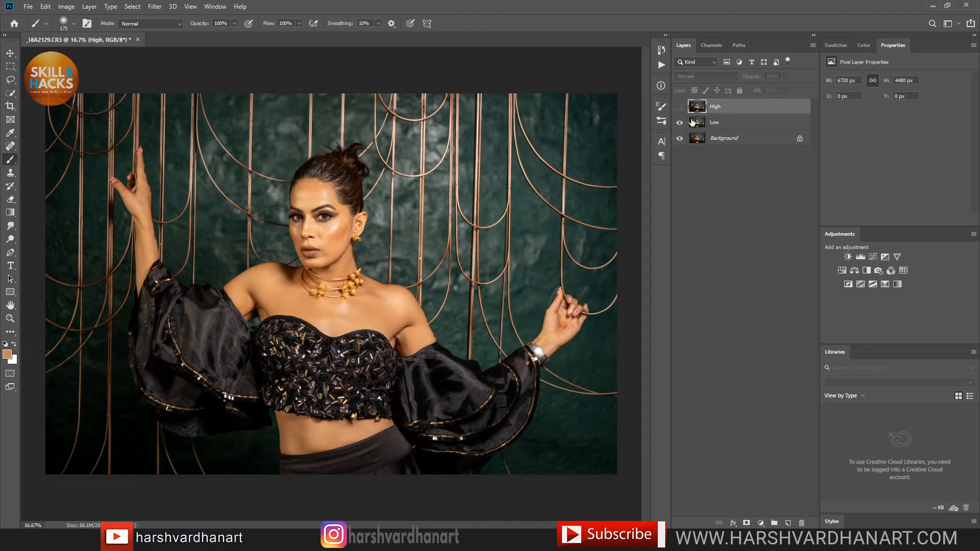
click(706, 124)
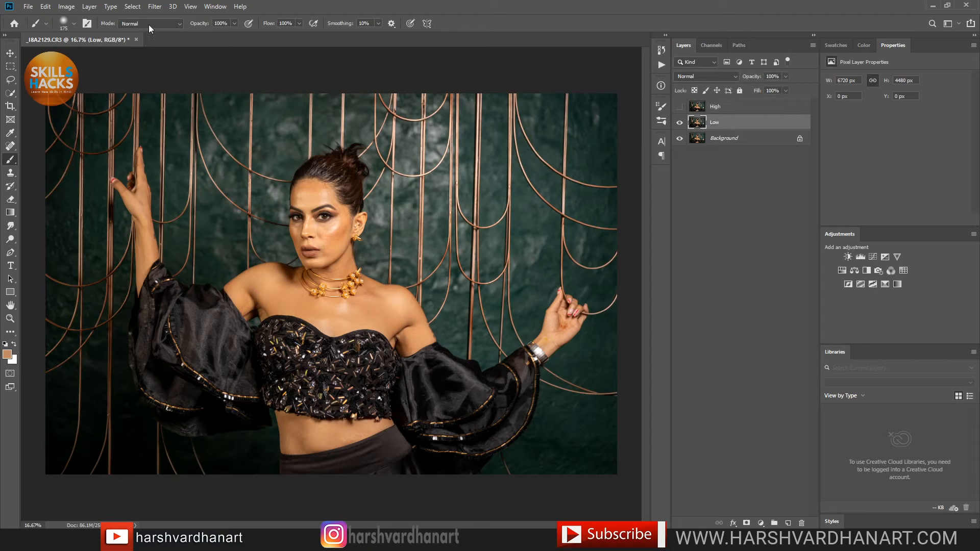
Step: Set up a Gaussian Blur with a radius of 5.4 pixels on the Low layer
click(154, 6)
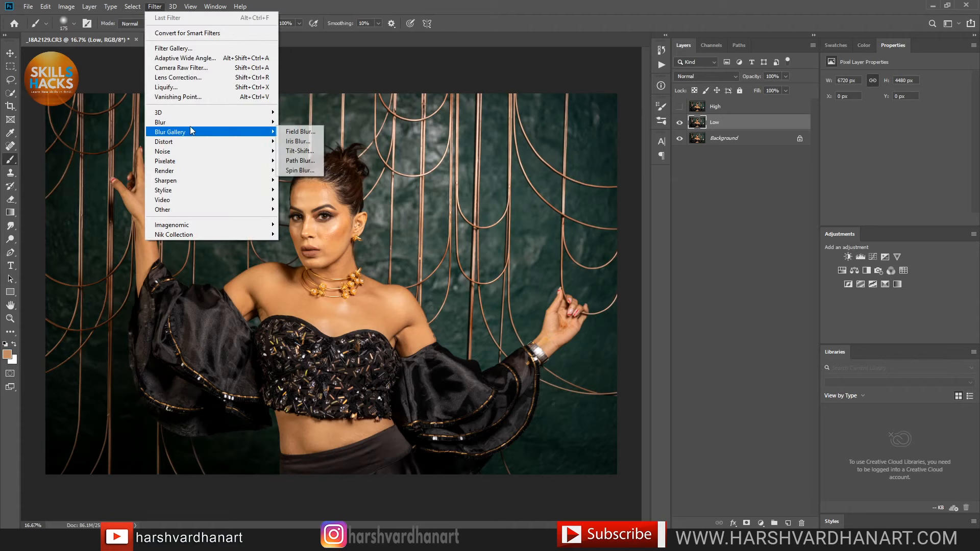
mouse_move(194, 122)
click(307, 161)
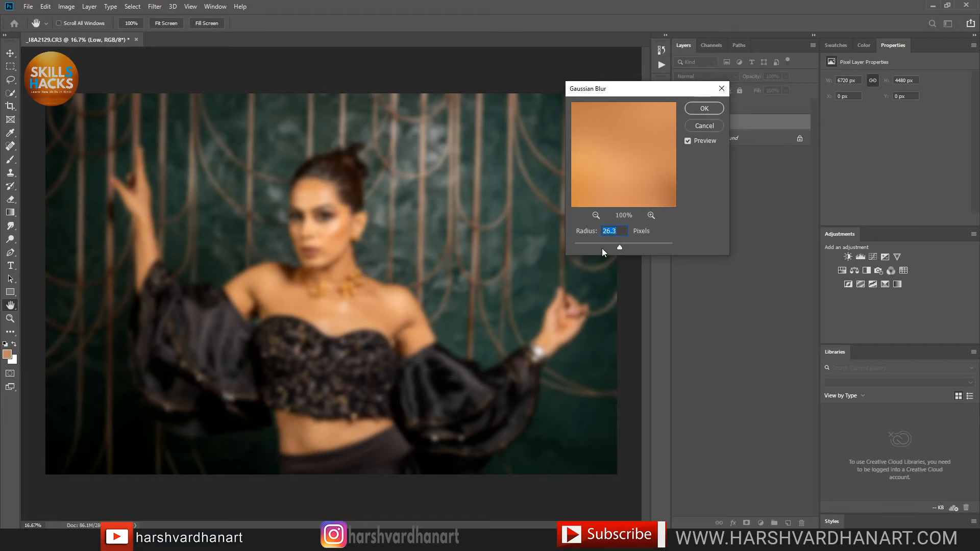
click(592, 248)
drag(593, 248, 594, 247)
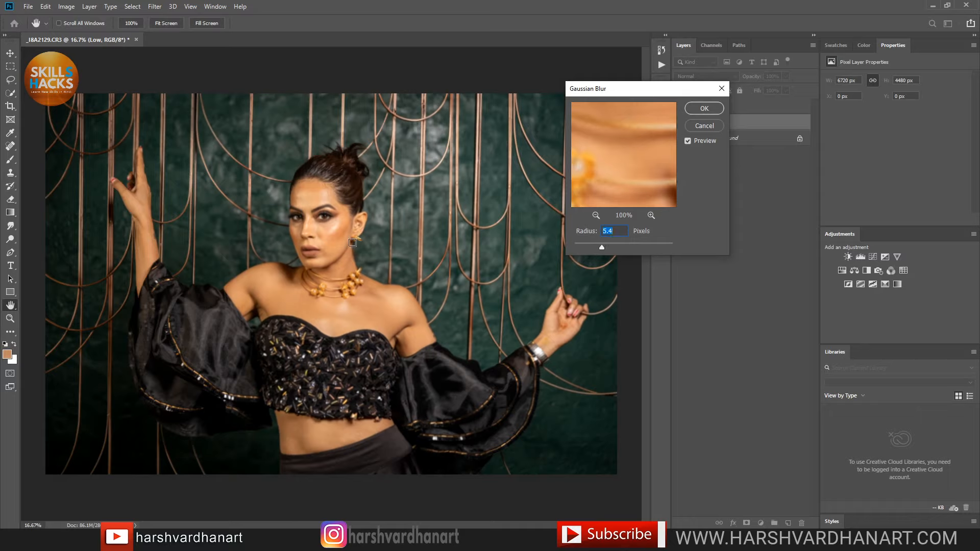
Step: Preview the blur on the forehead, nose, cheeks, lips and chin, then apply it
click(342, 226)
click(314, 233)
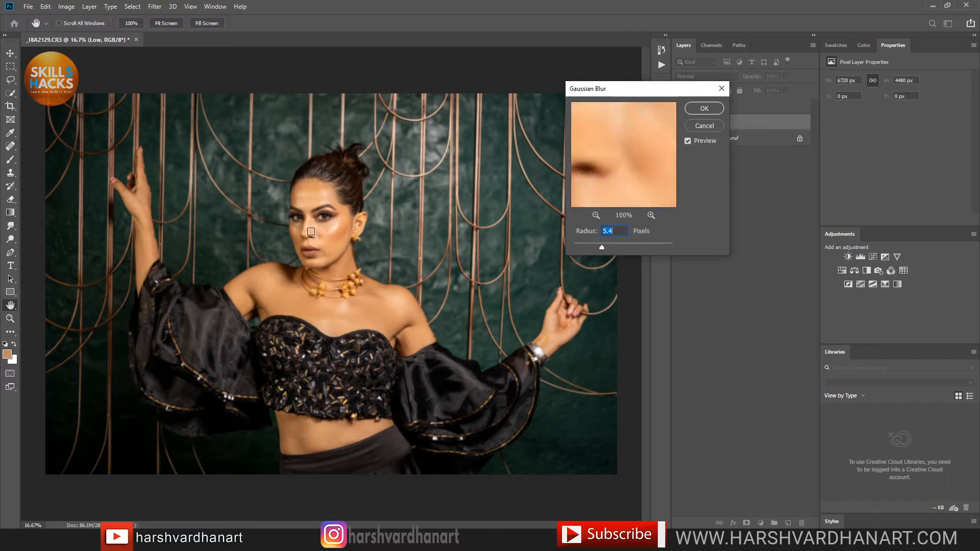
click(325, 194)
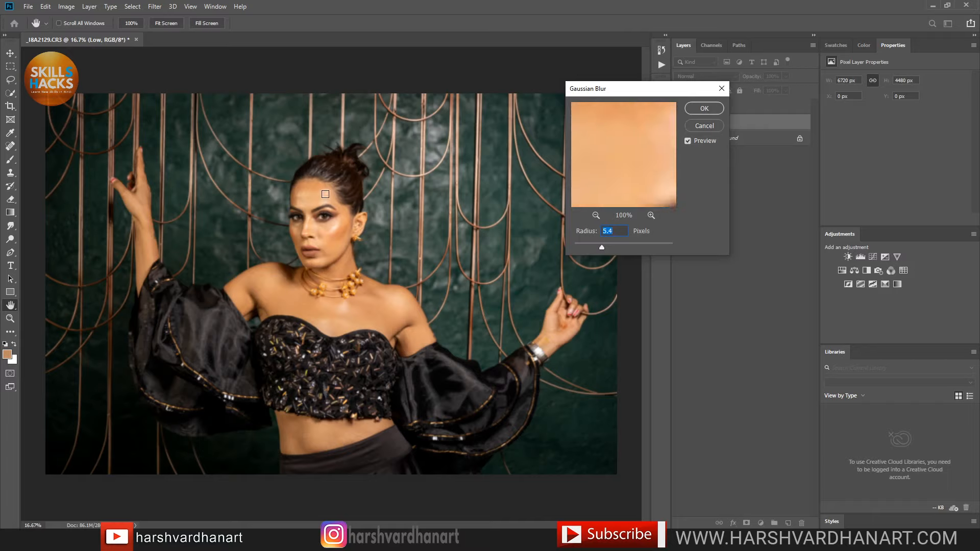
click(334, 224)
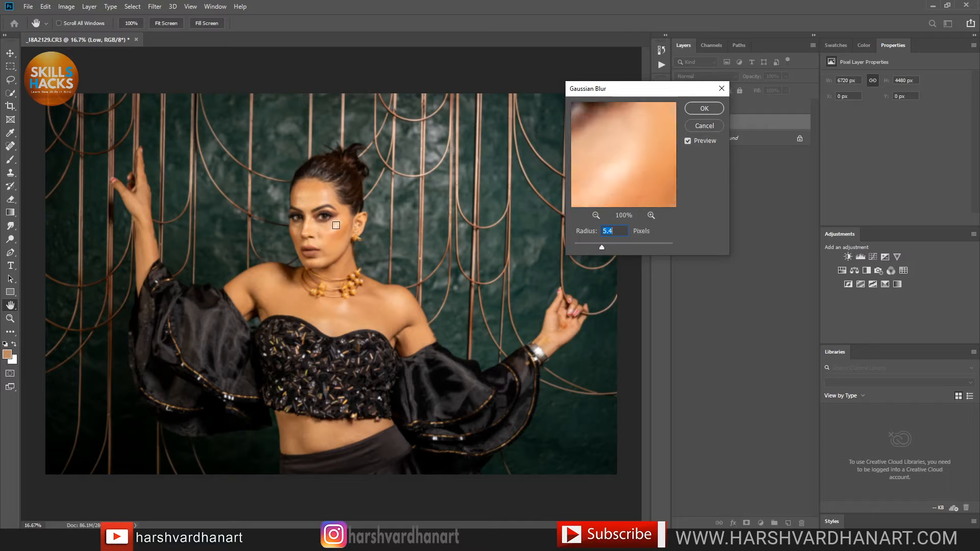
click(312, 243)
click(323, 259)
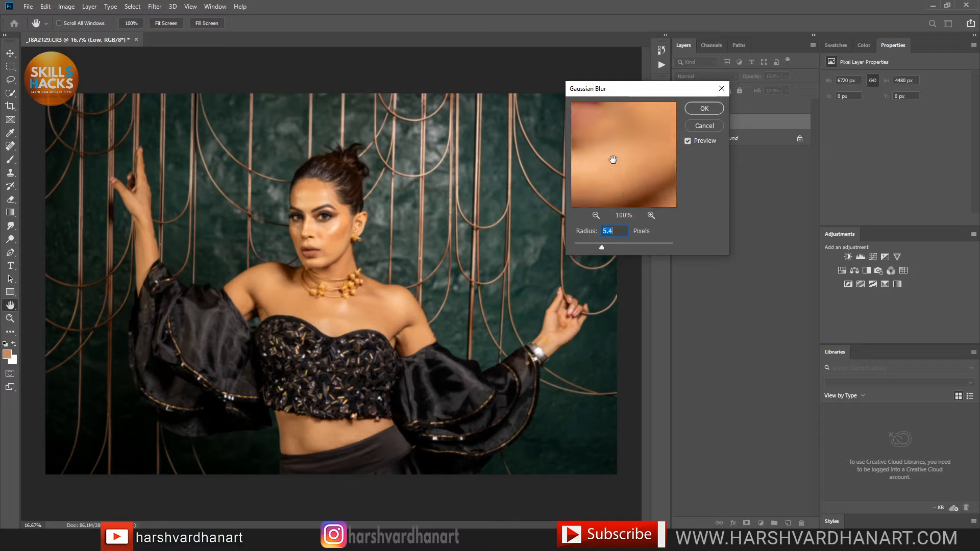
drag(612, 159, 617, 164)
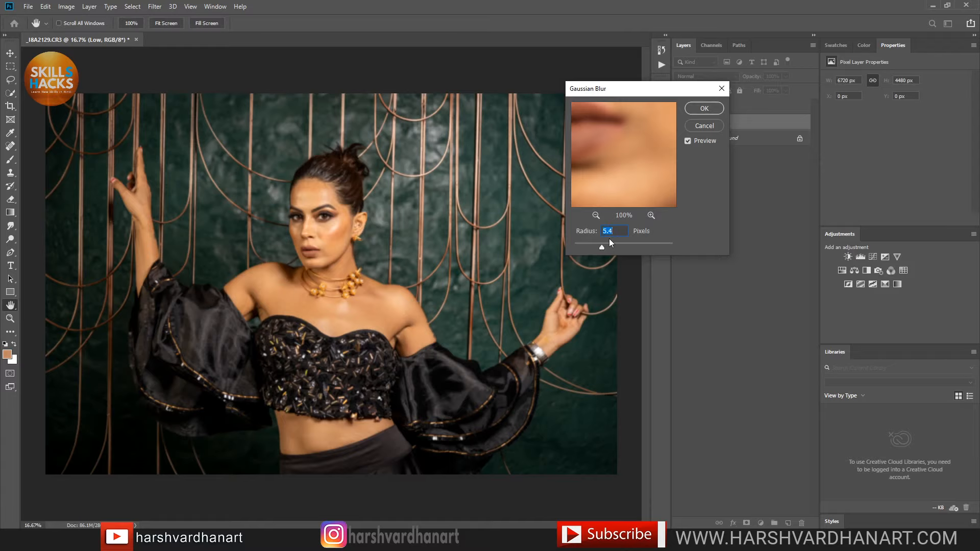
click(704, 109)
Step: Make the High layer visible and selected again above the blurred Low layer, viewed at about 48.5%
key(b)
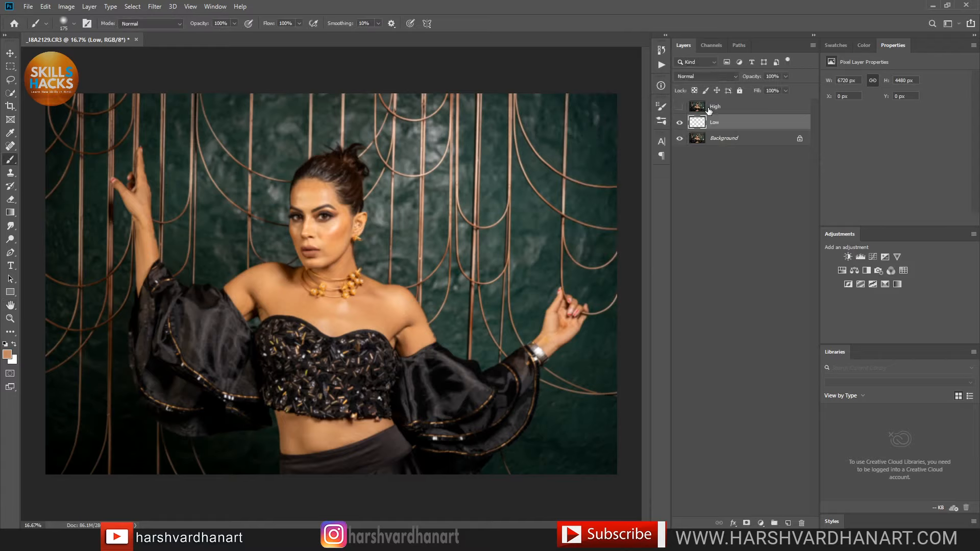
drag(304, 212, 560, 273)
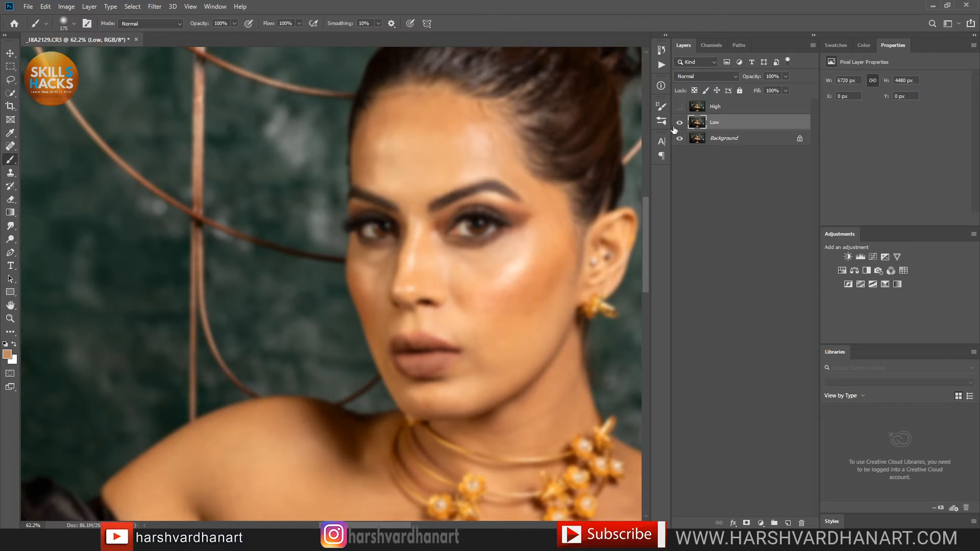
click(680, 107)
click(698, 109)
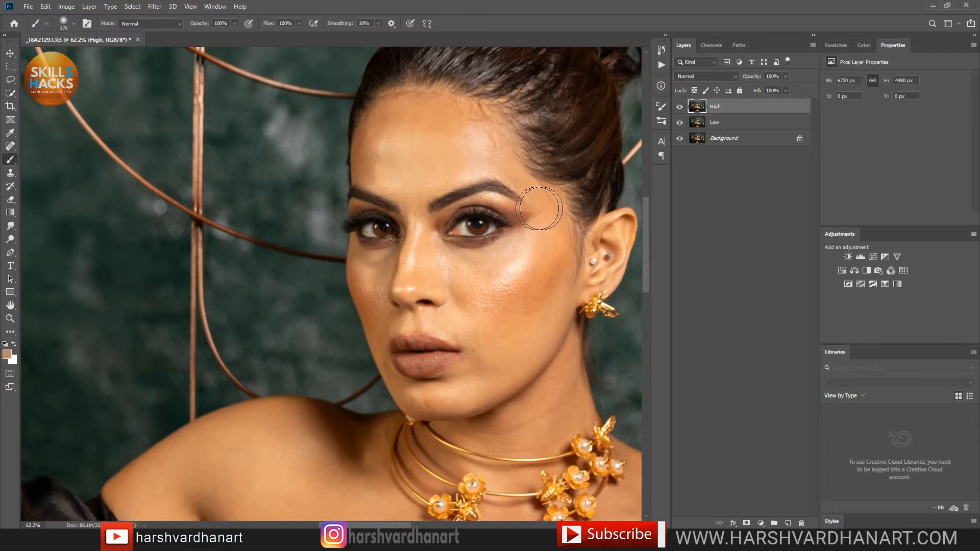
drag(500, 185, 503, 245)
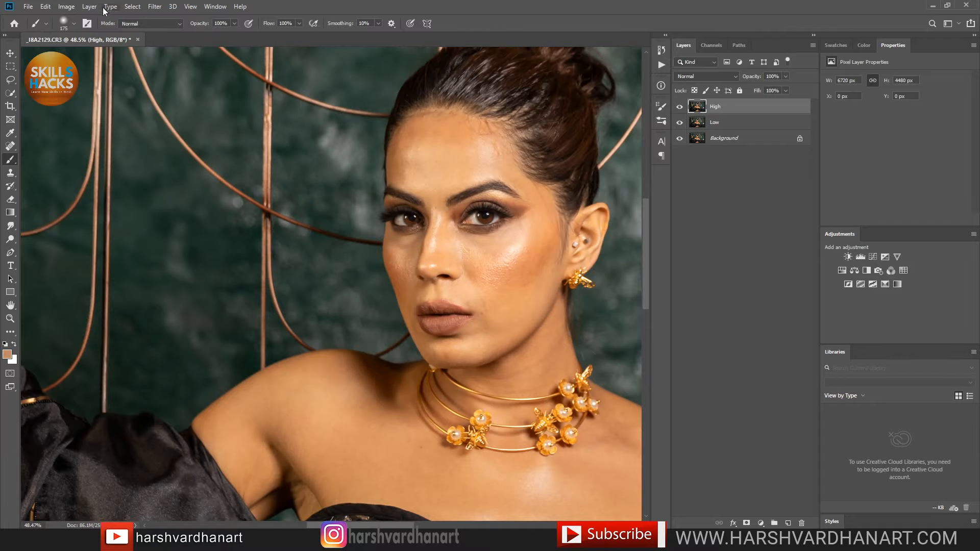
Step: Configure Apply Image on High: source layer Low, Subtract blending, Scale 2, Offset 128
click(70, 9)
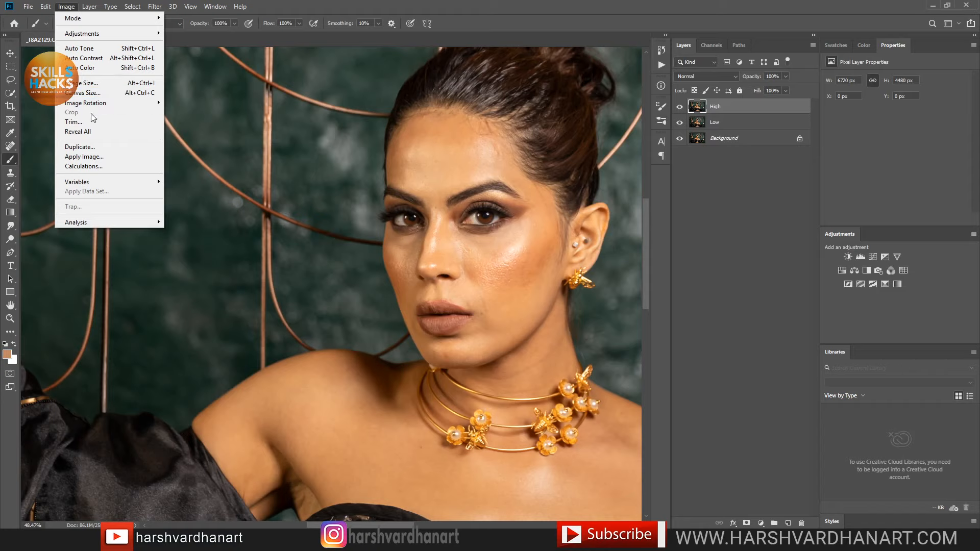
click(97, 160)
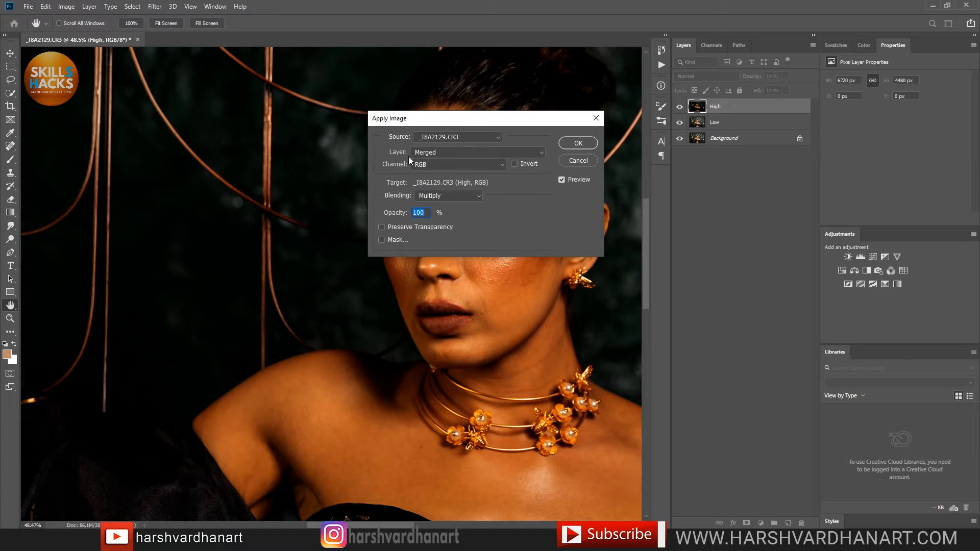
click(434, 153)
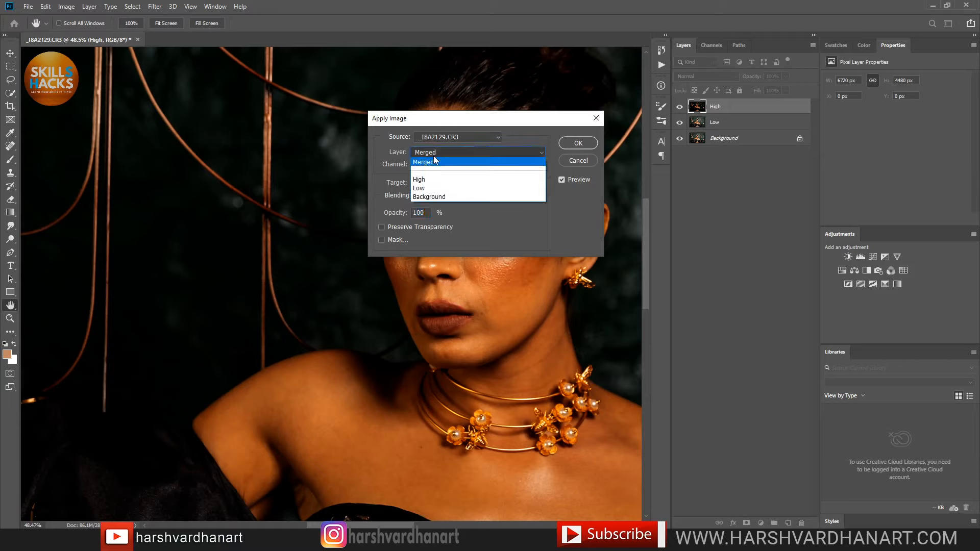
click(426, 189)
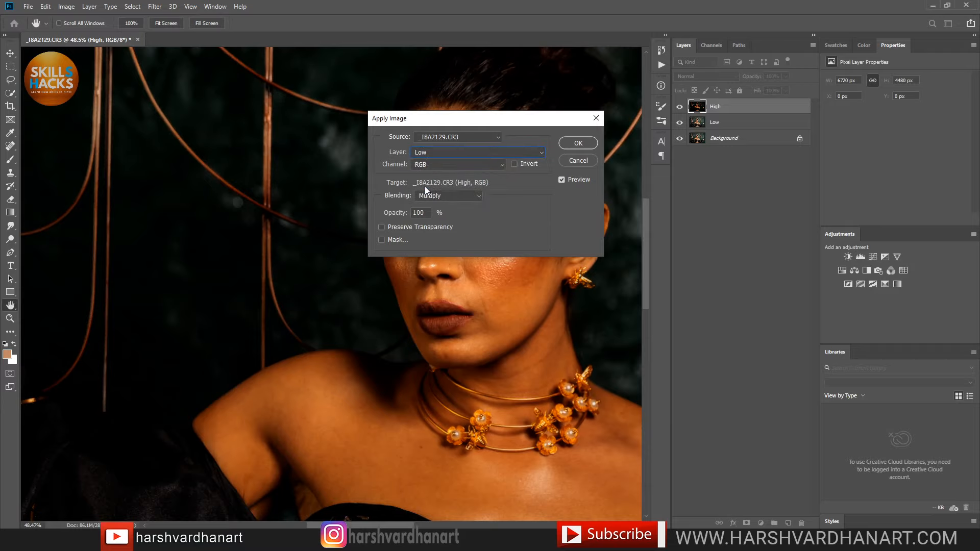
click(452, 199)
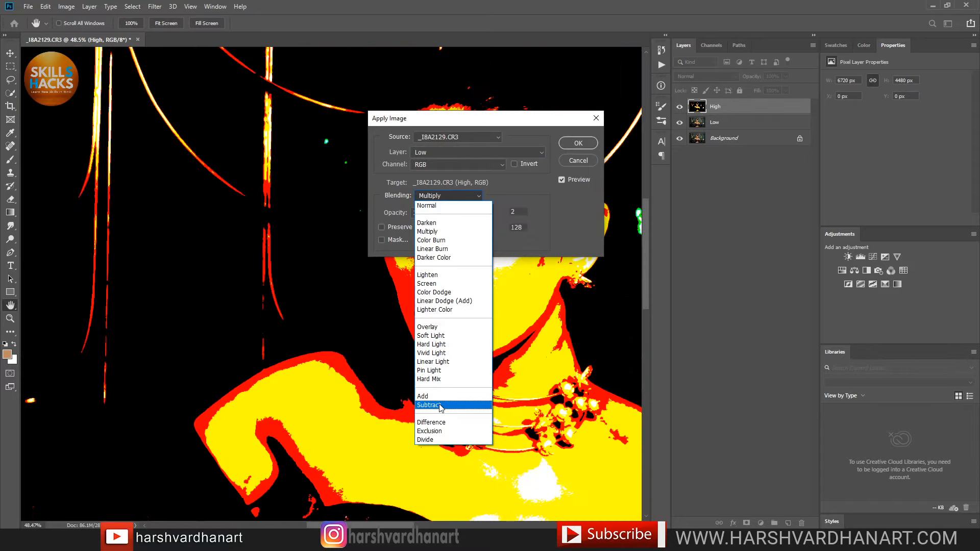
click(440, 406)
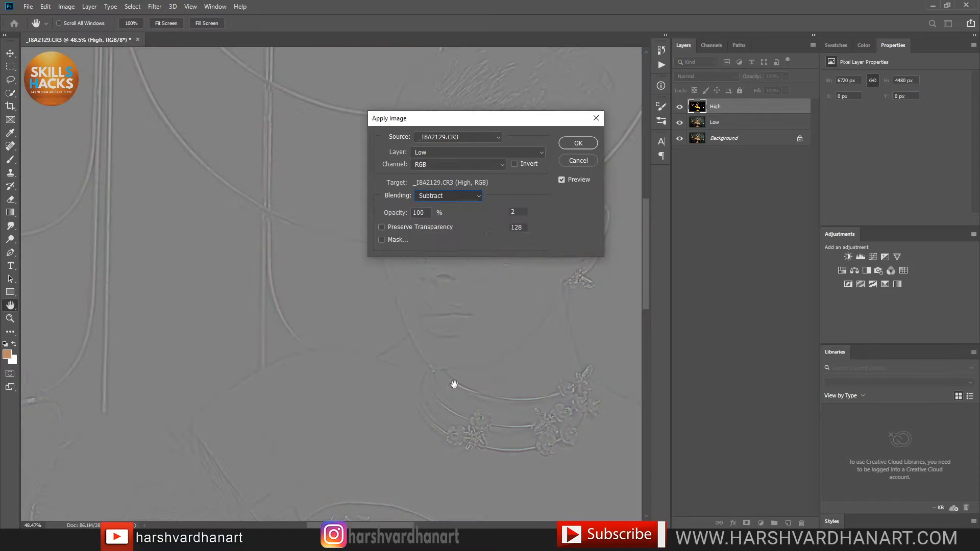
double_click(513, 210)
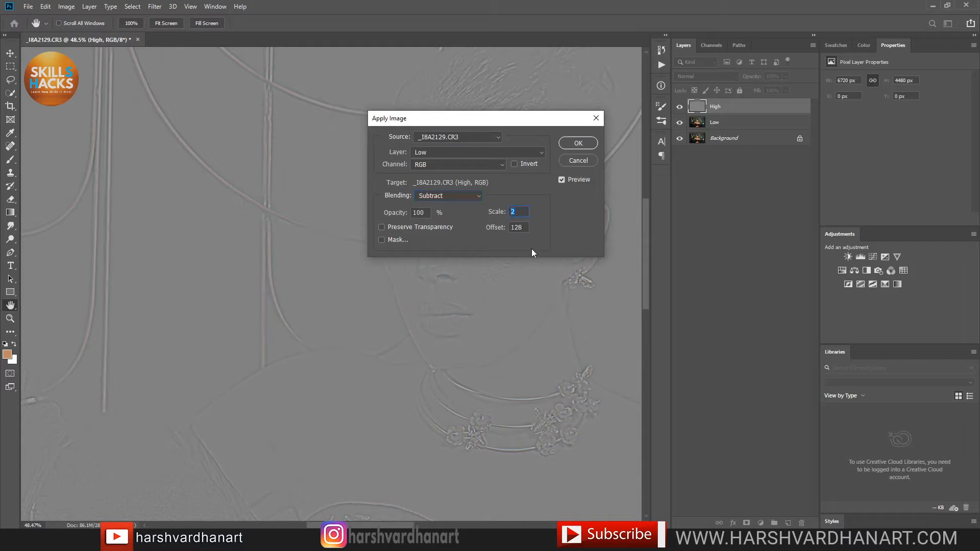
double_click(506, 226)
click(472, 155)
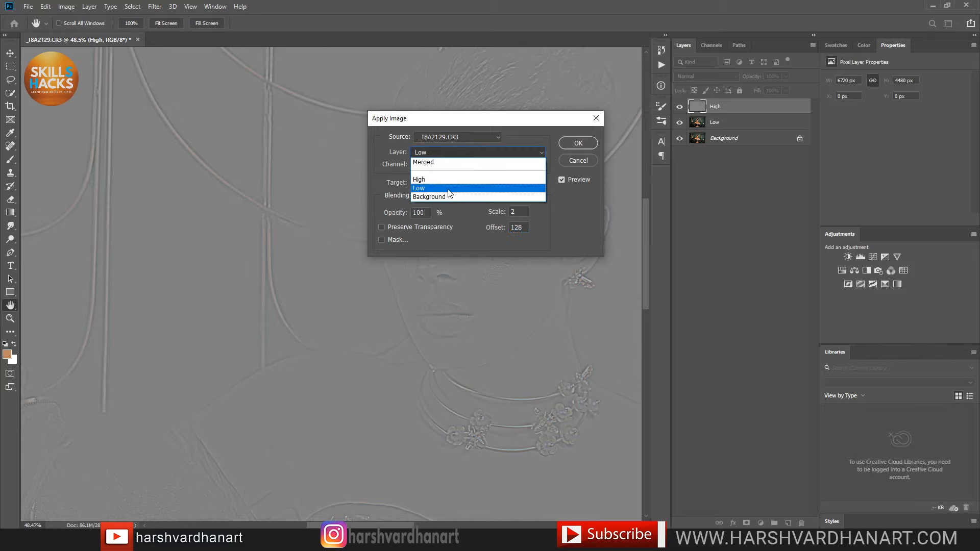
click(450, 188)
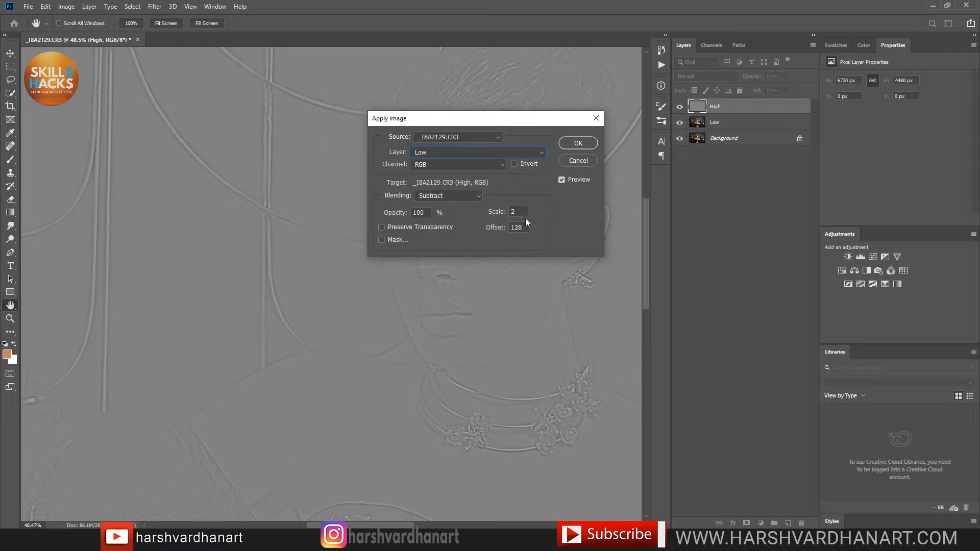
click(488, 209)
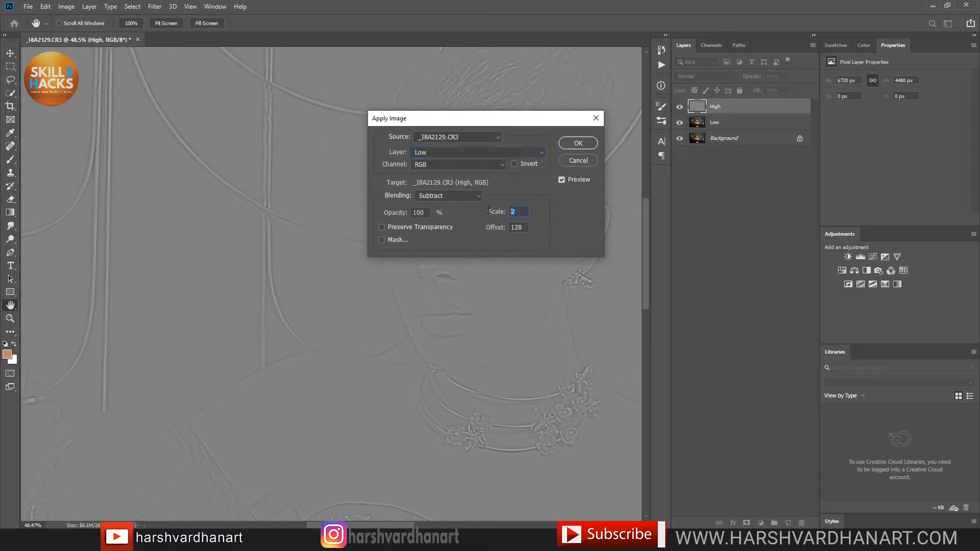
Step: Apply the Offset 128 subtraction to High and set High's blend mode to Linear Light
double_click(523, 225)
click(578, 143)
key(b)
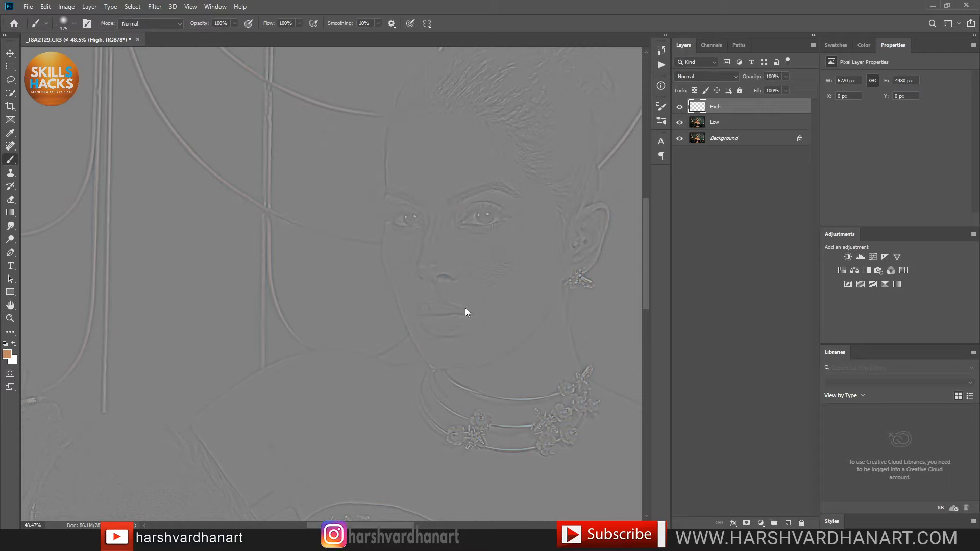
click(721, 75)
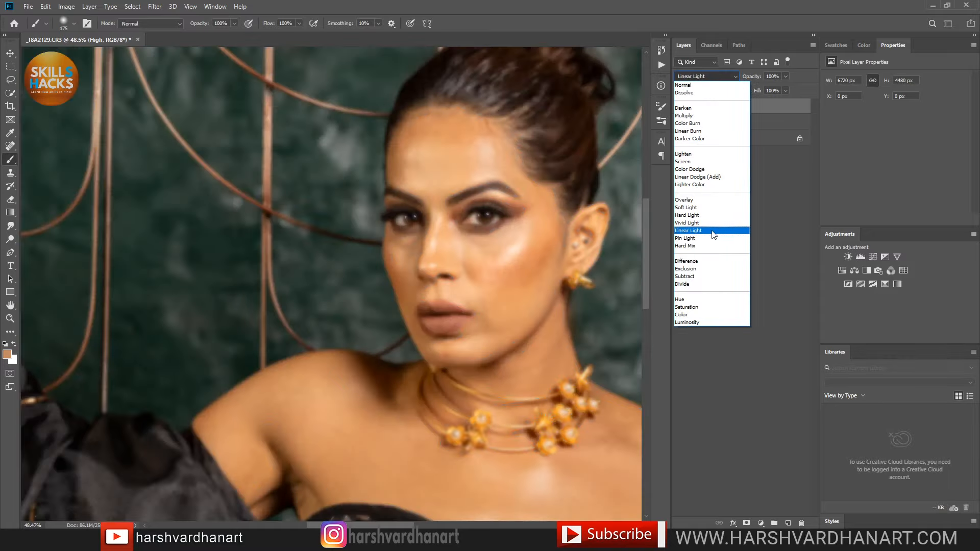
click(714, 235)
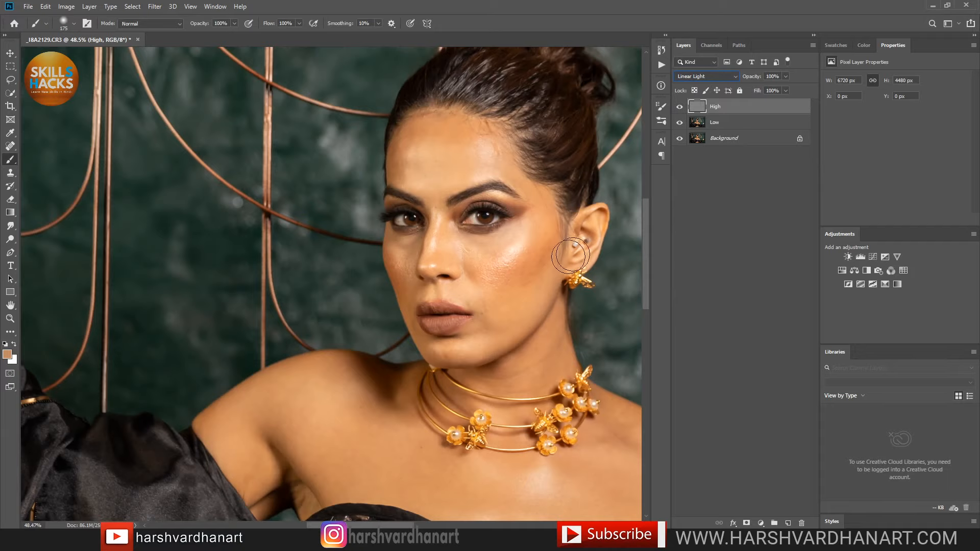
Step: Group High and Low into a group named 'skin' and save as _I8A2129.psd
alt+click(679, 141)
alt+click(679, 140)
shift+click(714, 123)
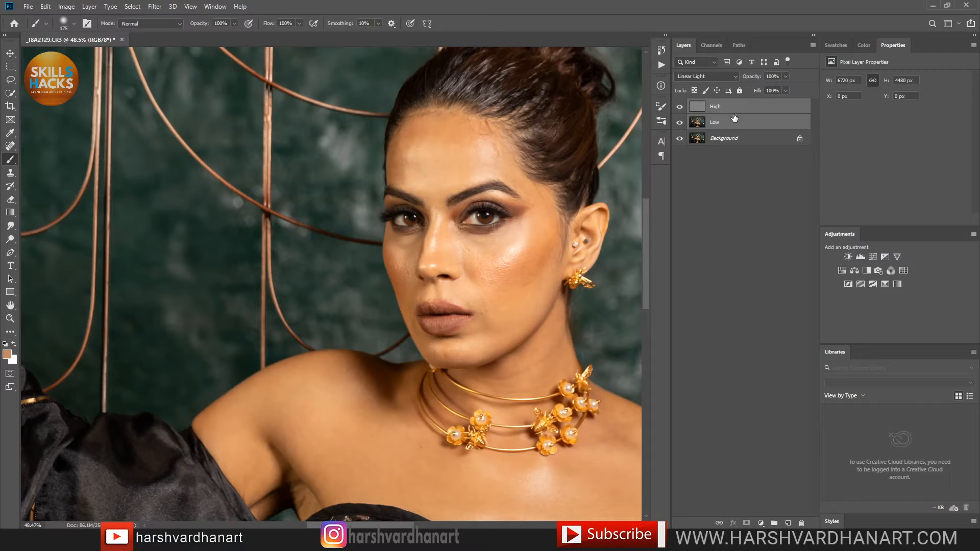
key(ctrl+g)
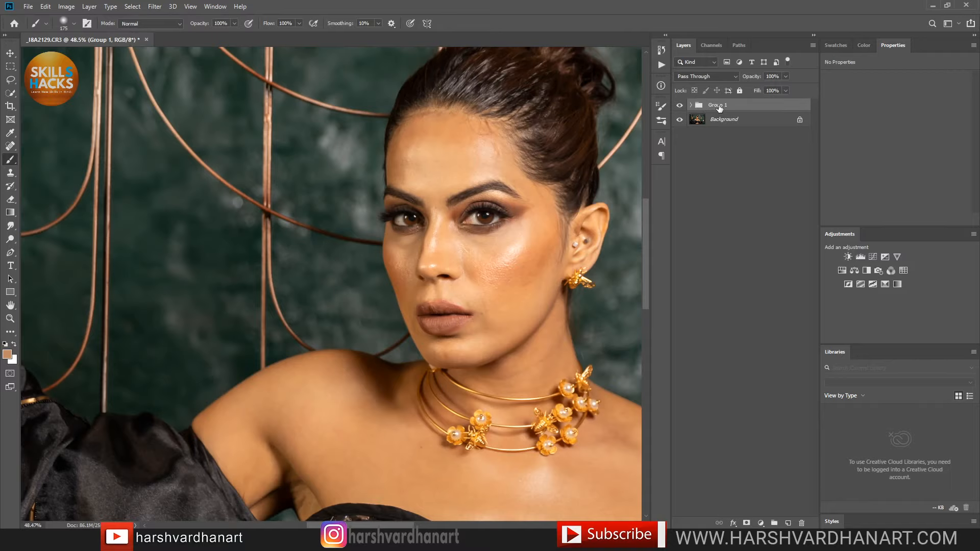
double_click(717, 105)
text(skin)
key(Return)
key(ctrl+s)
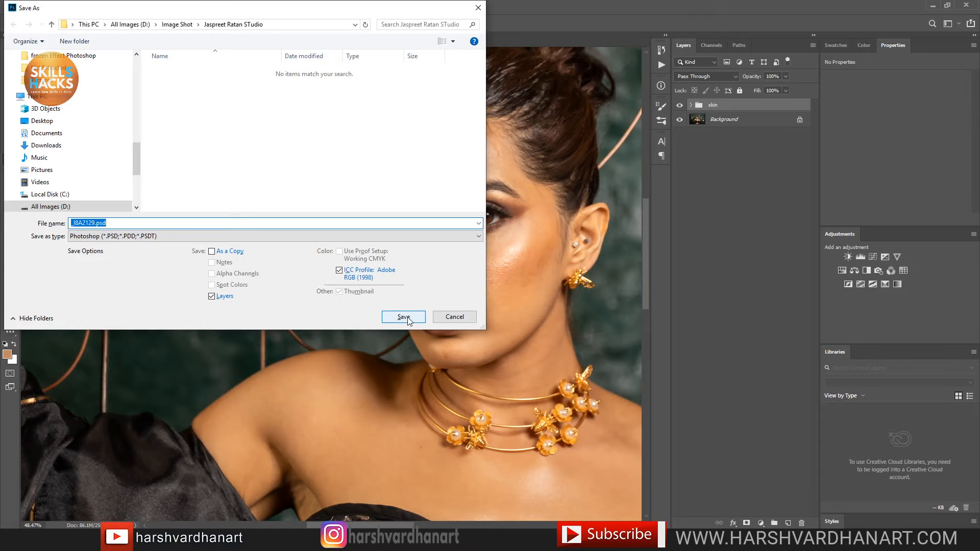
click(403, 317)
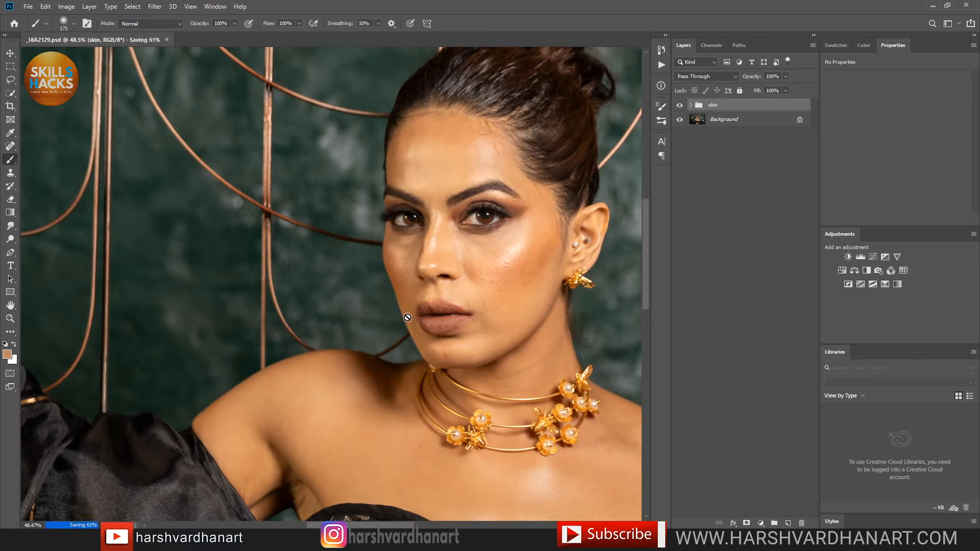
Step: Purge all cached memory with Edit > Purge > All, expand the skin group, and select Low
click(46, 7)
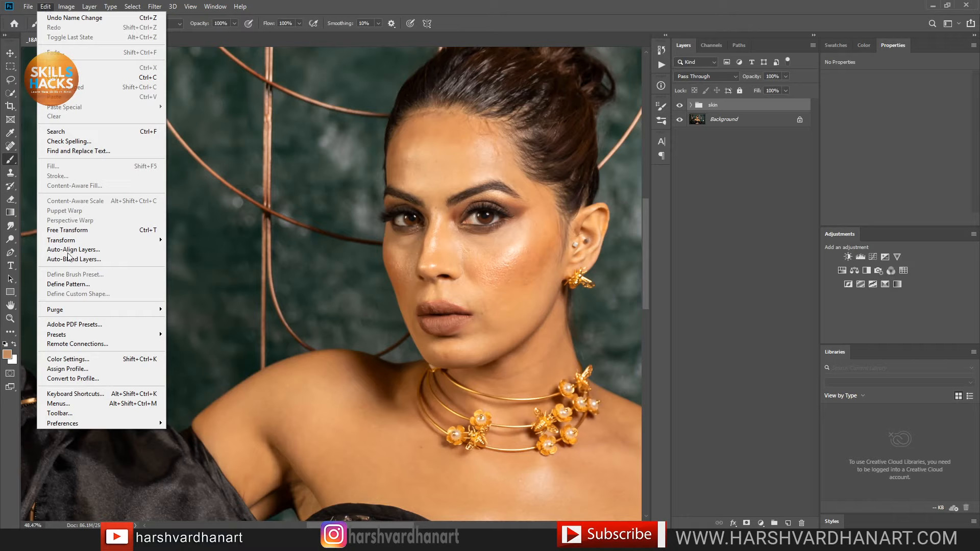
mouse_move(107, 309)
click(180, 329)
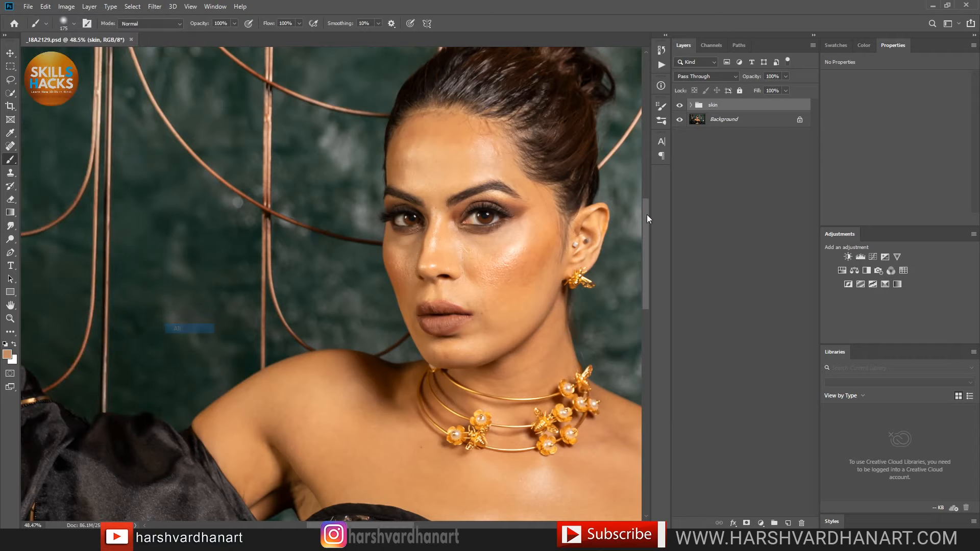
click(692, 105)
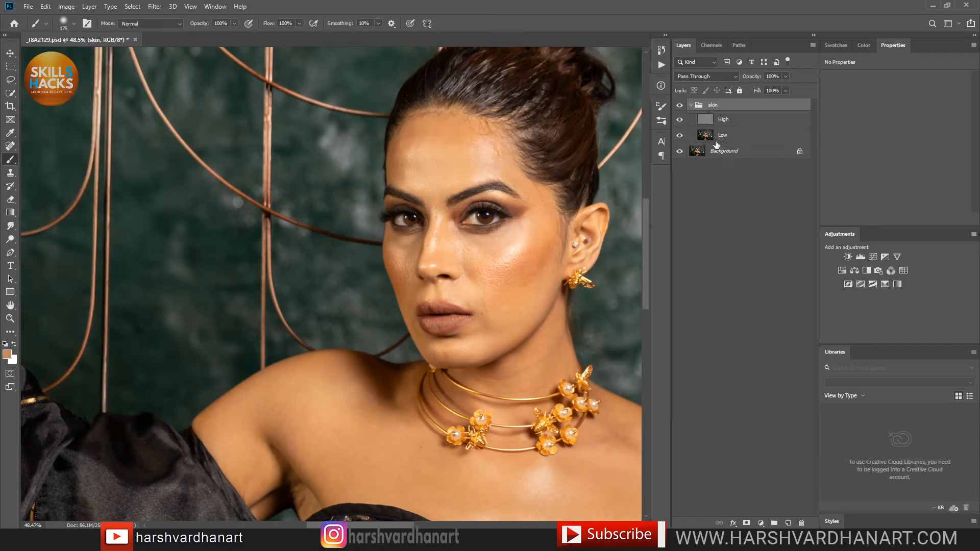
click(708, 138)
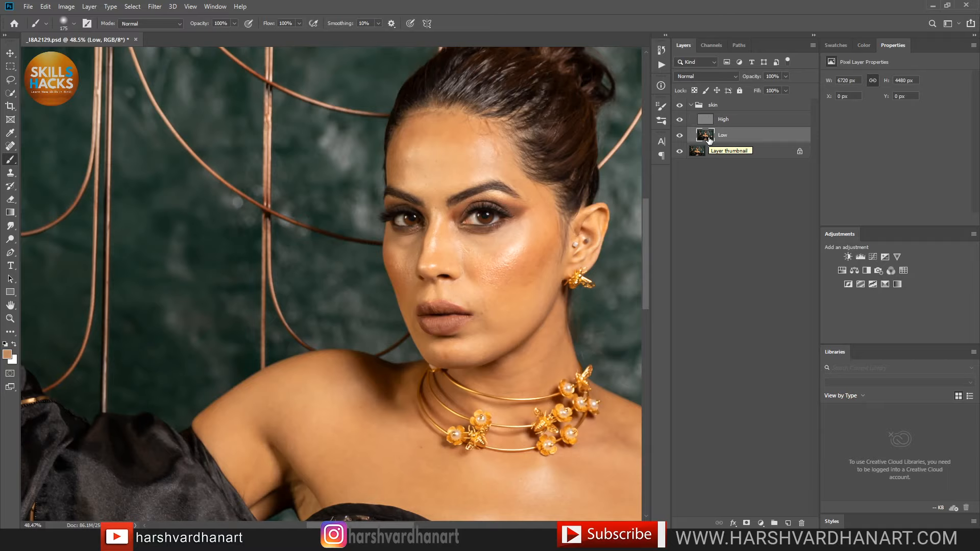
Step: Duplicate Low as Low copy, hide the original Low, select the copy, and reveal the Mixer Brush
key(ctrl+j)
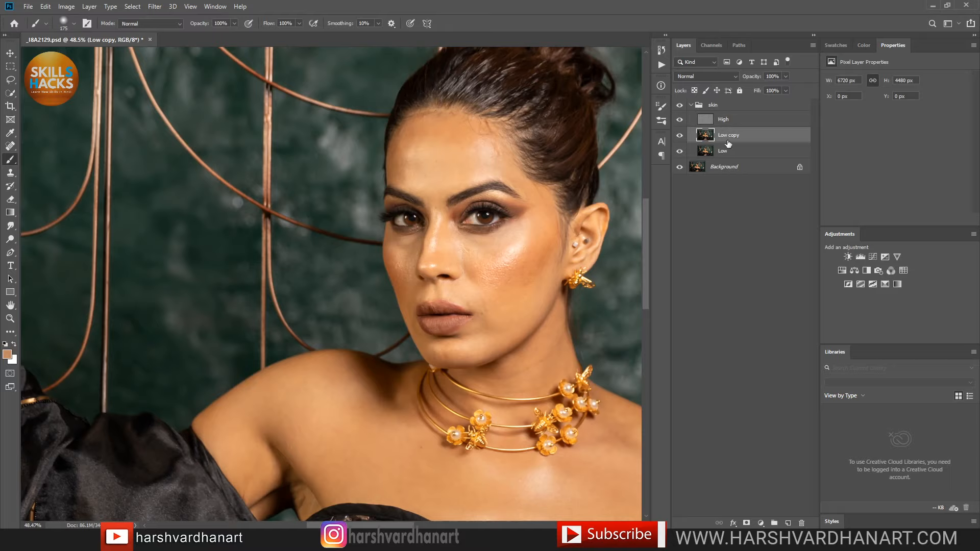
click(680, 151)
click(706, 152)
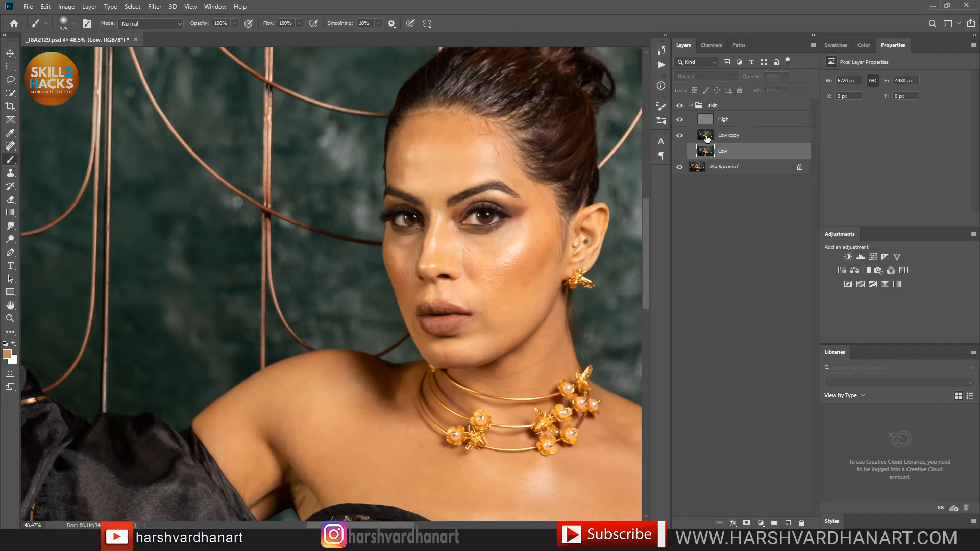
click(706, 137)
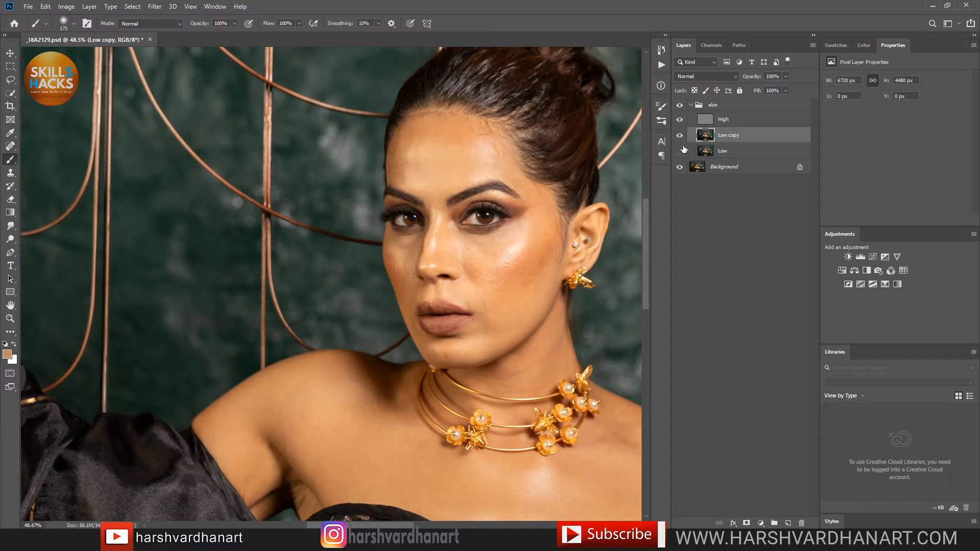
right_click(11, 161)
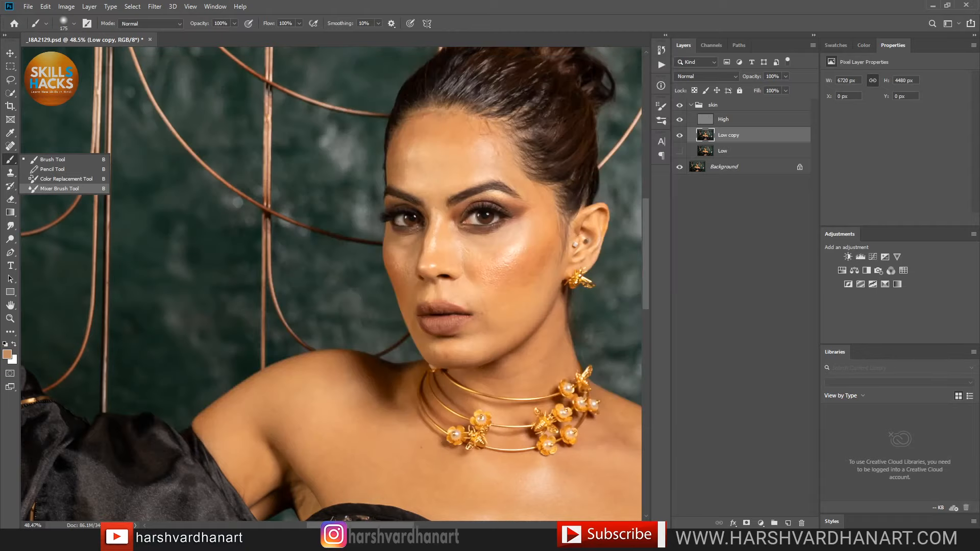
key(alt+Tab)
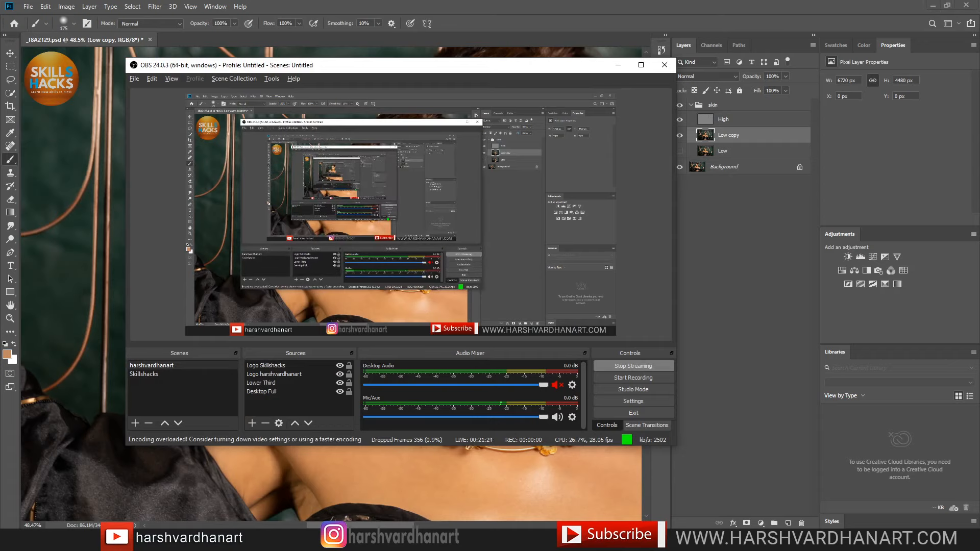
Step: Dismiss OBS to bring the _I8A2129.psd portrait back in Photoshop
key(alt+Tab)
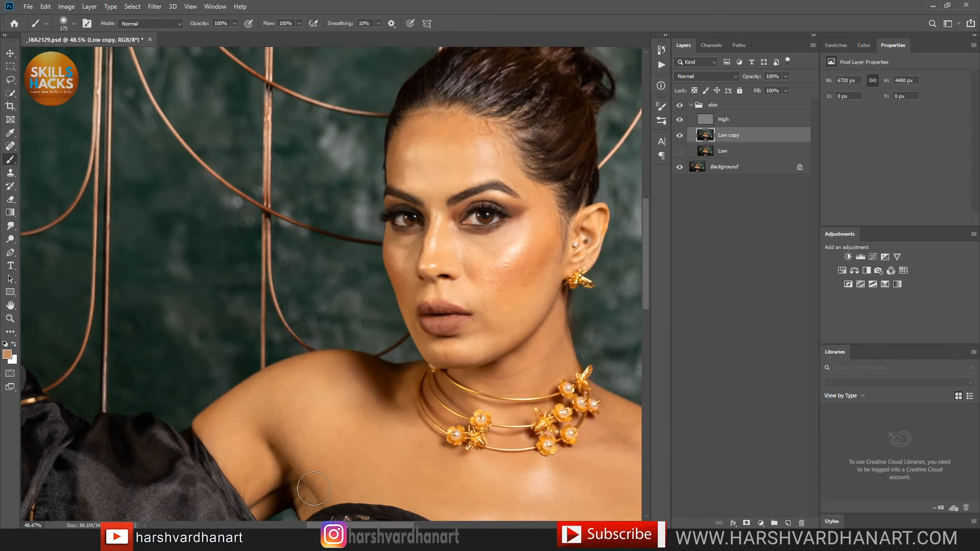
Step: Switch to the Mixer Brush Tool from the brush tool group
right_click(14, 159)
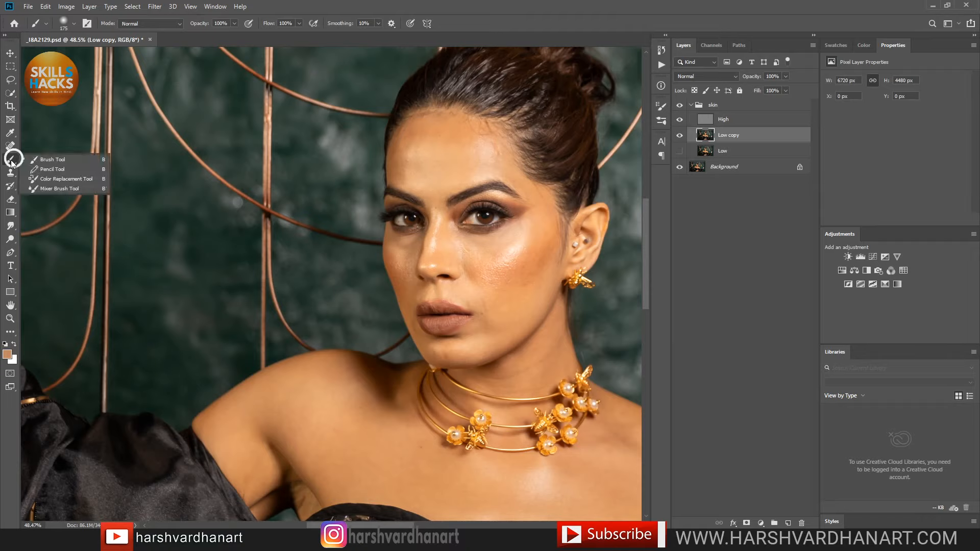
click(64, 189)
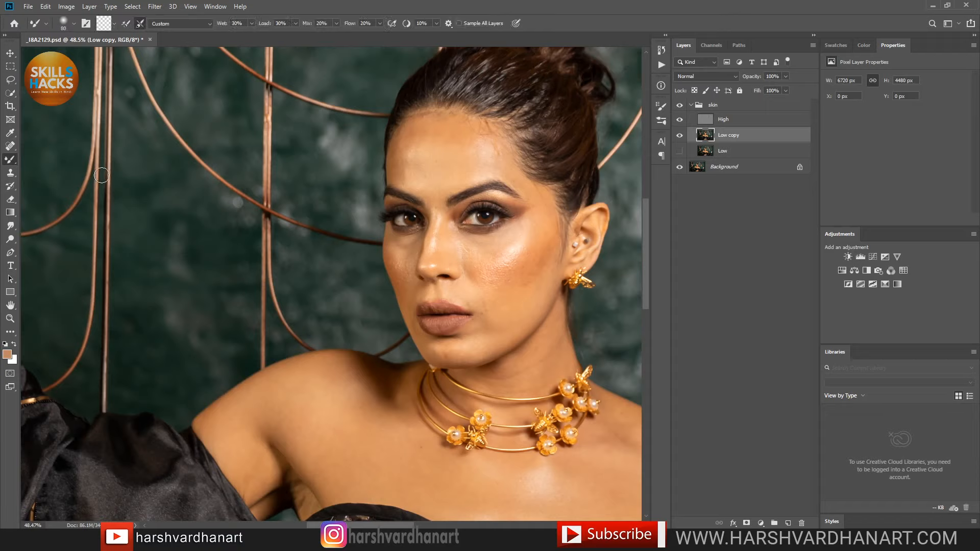
right_click(14, 159)
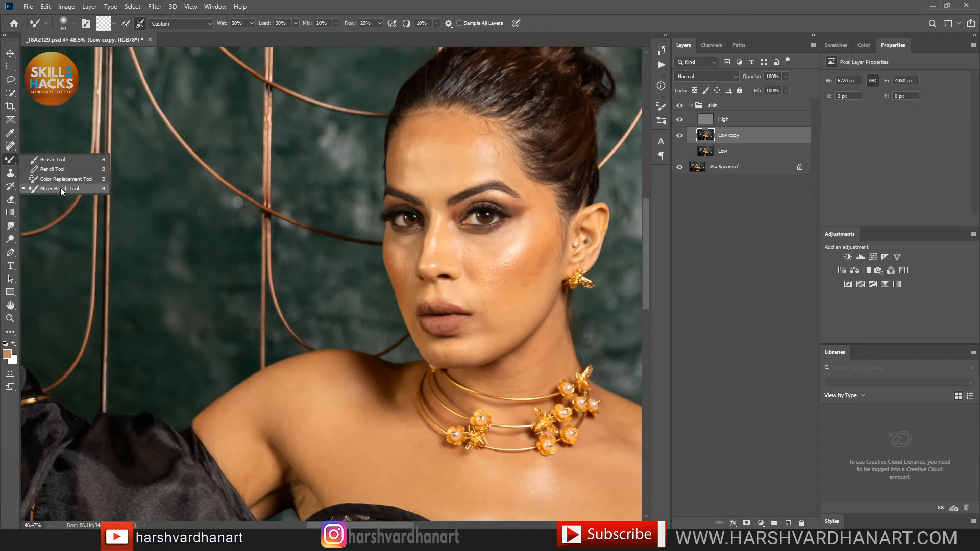
click(323, 3)
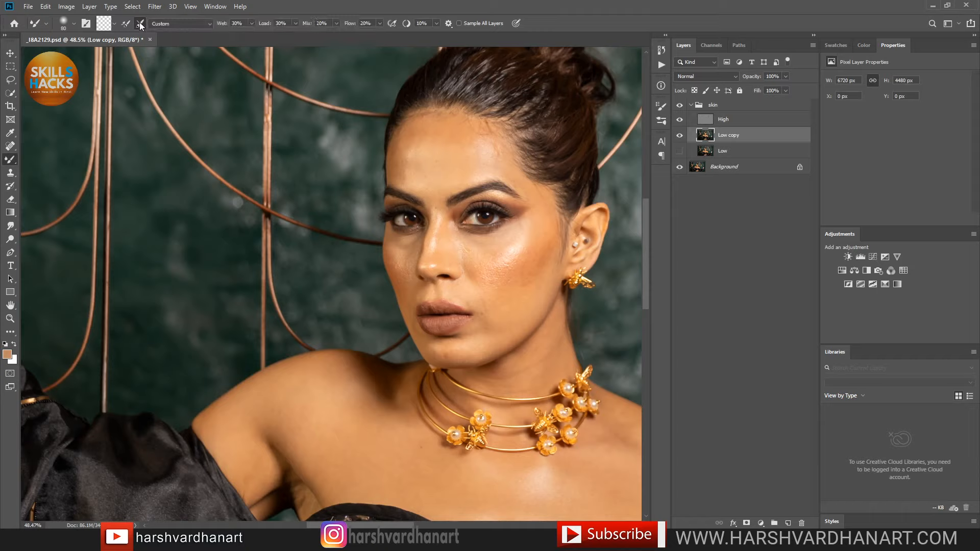
Step: Clean the Mixer Brush of paint and set Wet and Load to 30%
click(114, 24)
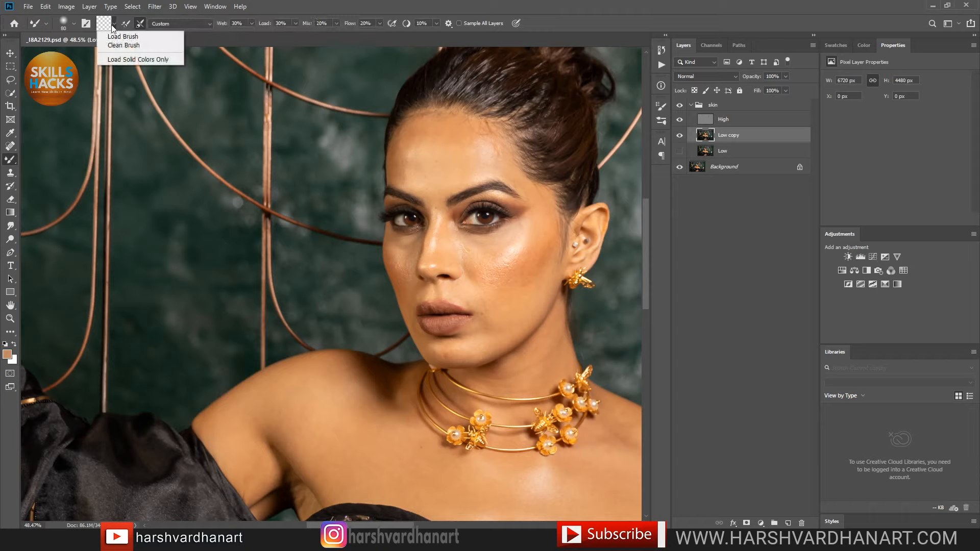
click(126, 45)
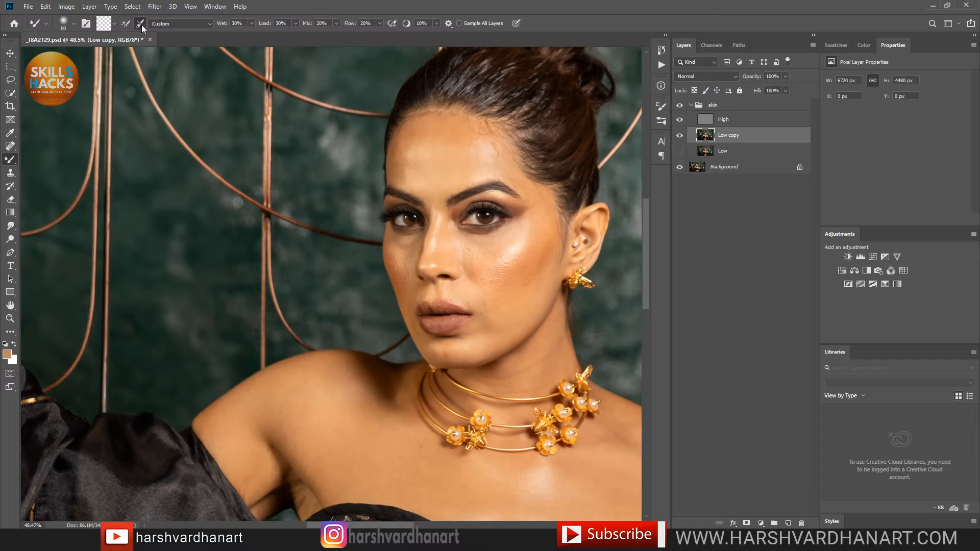
click(236, 24)
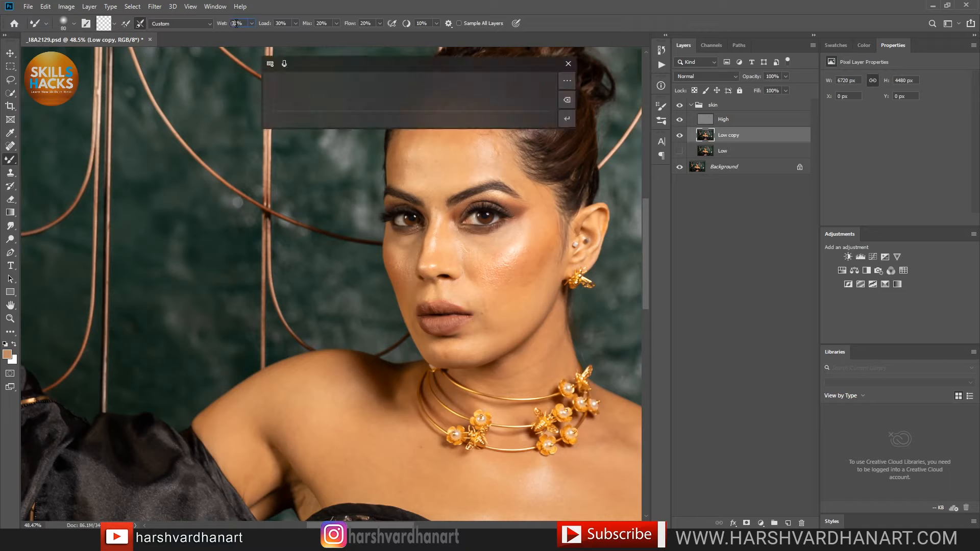
click(281, 24)
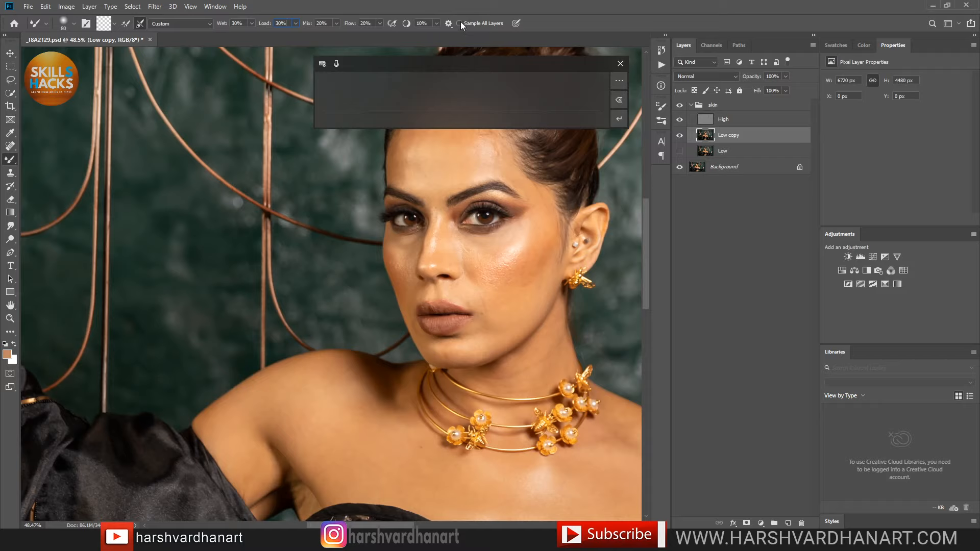
click(612, 63)
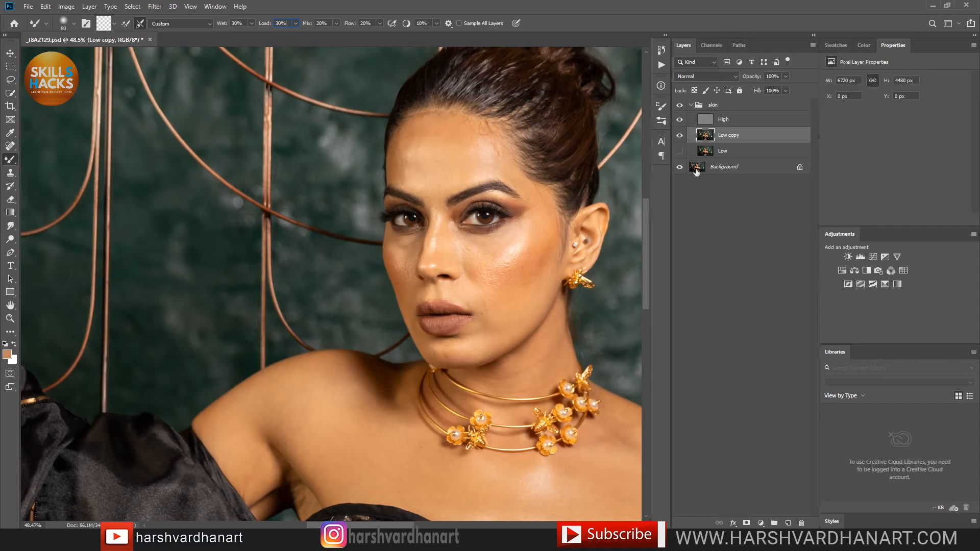
key(alt+Tab)
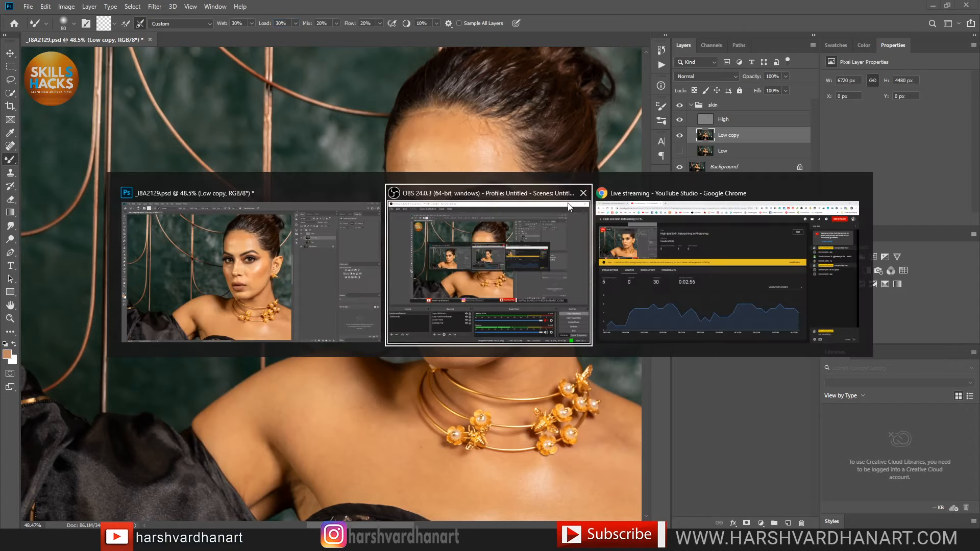
click(608, 225)
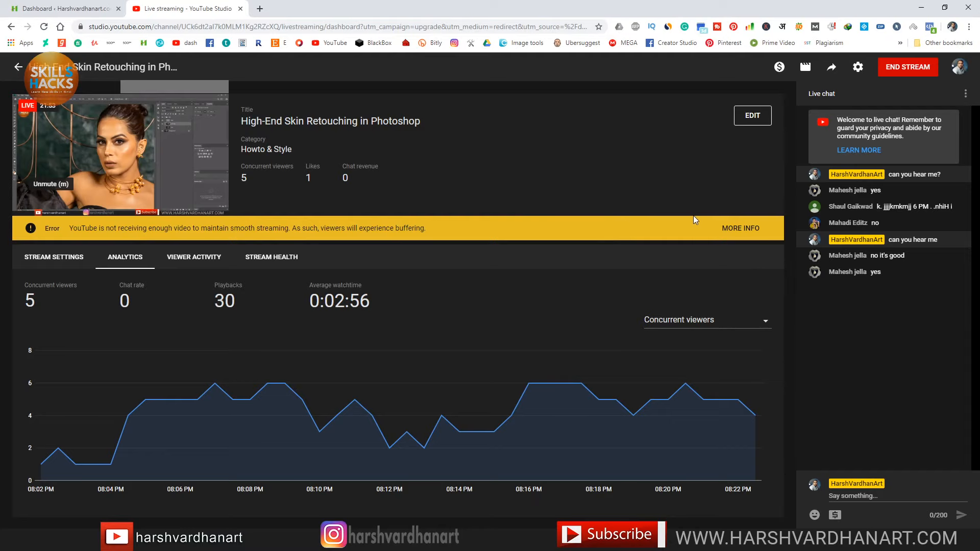
key(alt+Tab)
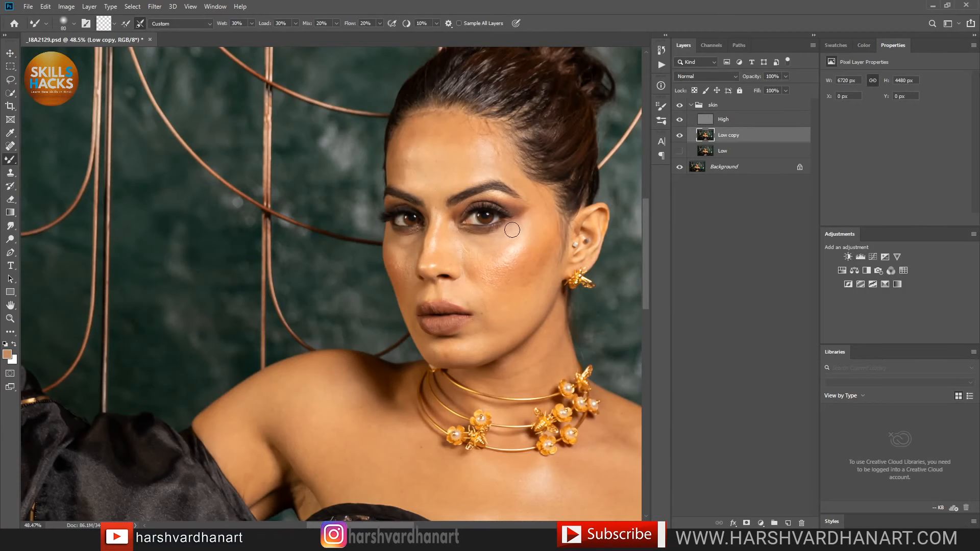
Step: Zoom in and blend the cheeks, nose bridge and chin, resizing the brush between 60 and 100
scroll(507, 267, up, 5)
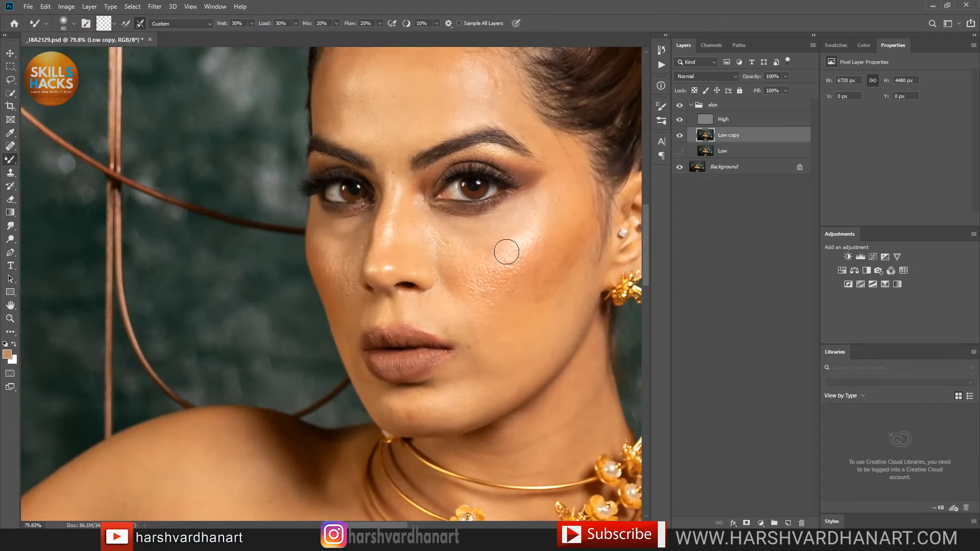
key(bracketright)
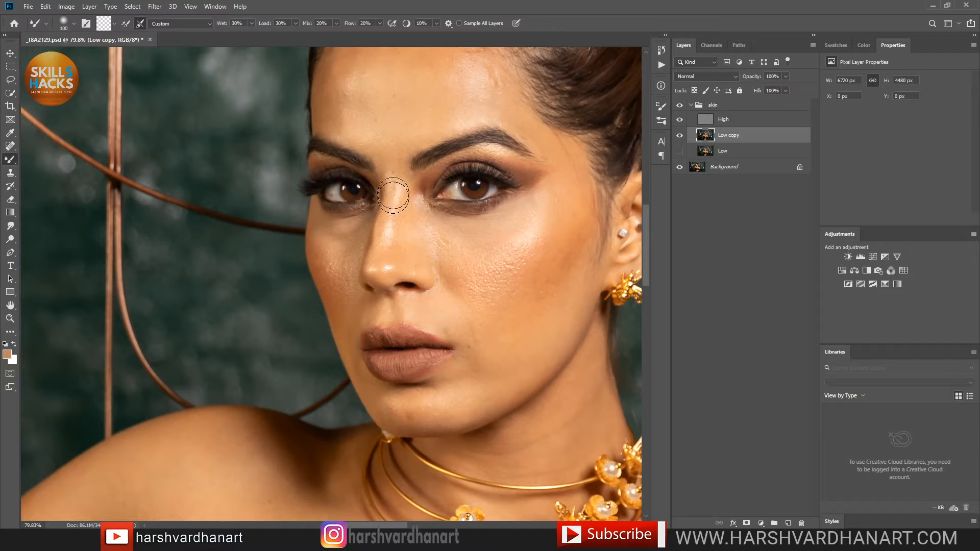
key(bracketleft)
key(bracketleft)
key(bracketleft)
key(bracketleft)
key(bracketleft)
key(bracketleft)
key(bracketleft)
key(bracketleft)
key(bracketright)
key(bracketright)
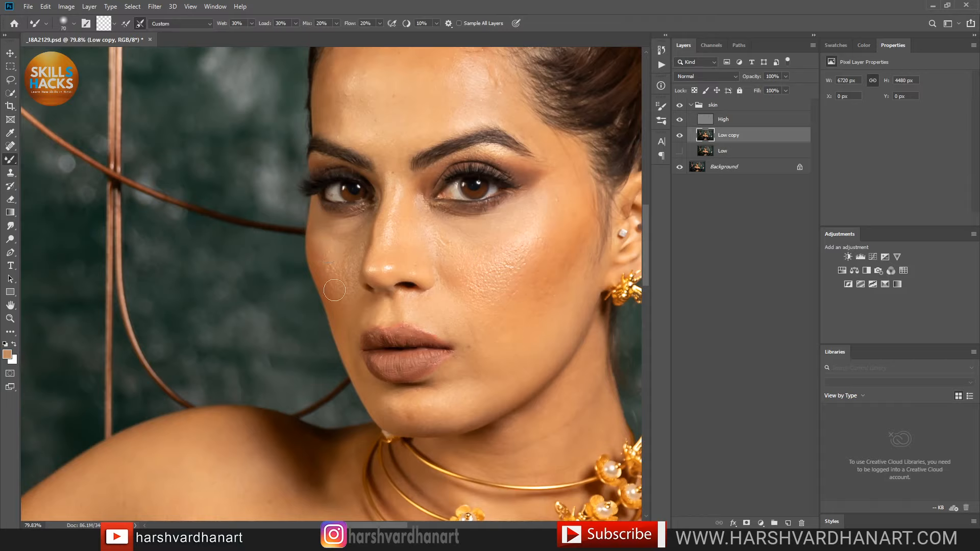
key(bracketleft)
key(bracketright)
key(bracketright)
key(bracketright)
Step: Pan and scrubby-zoom around the face to blend under the eyes and beside the nose
drag(453, 105, 522, 226)
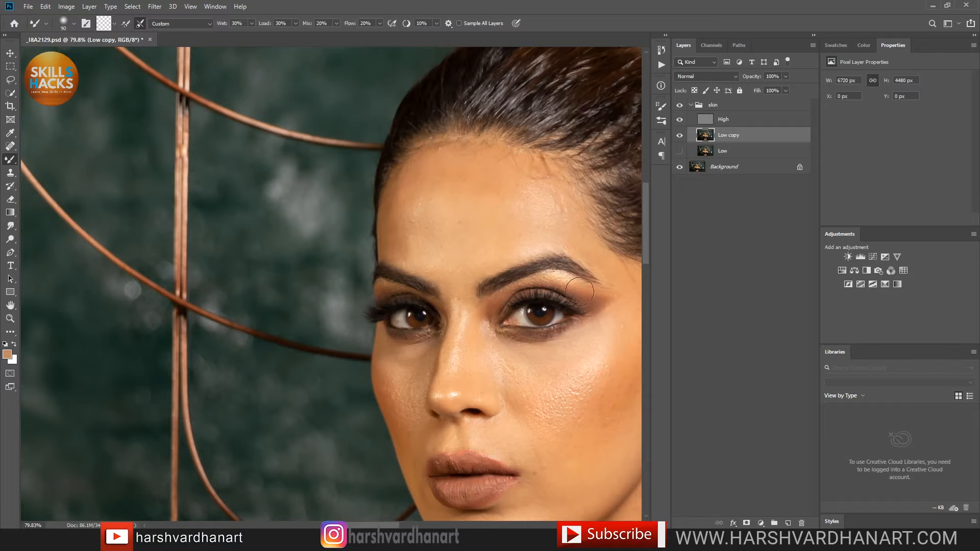
drag(491, 233, 482, 204)
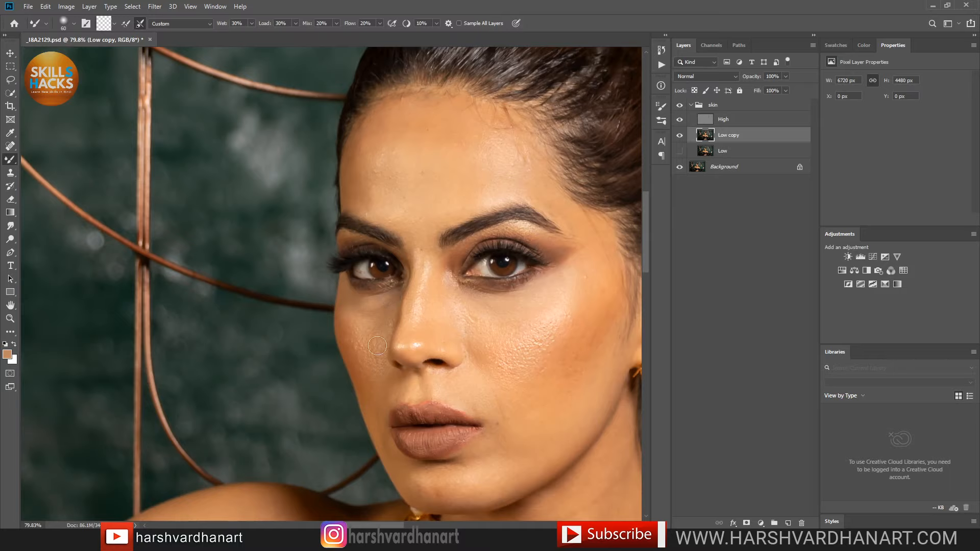
key(ctrl+space)
drag(389, 339, 469, 283)
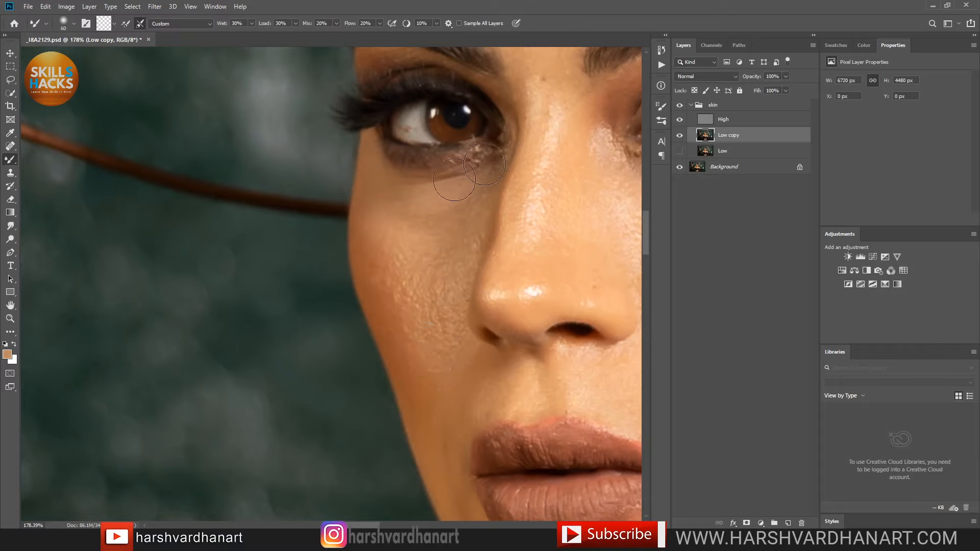
mouse_move(544, 233)
mouse_down()
mouse_move(501, 262)
mouse_move(511, 258)
mouse_move(468, 254)
mouse_up()
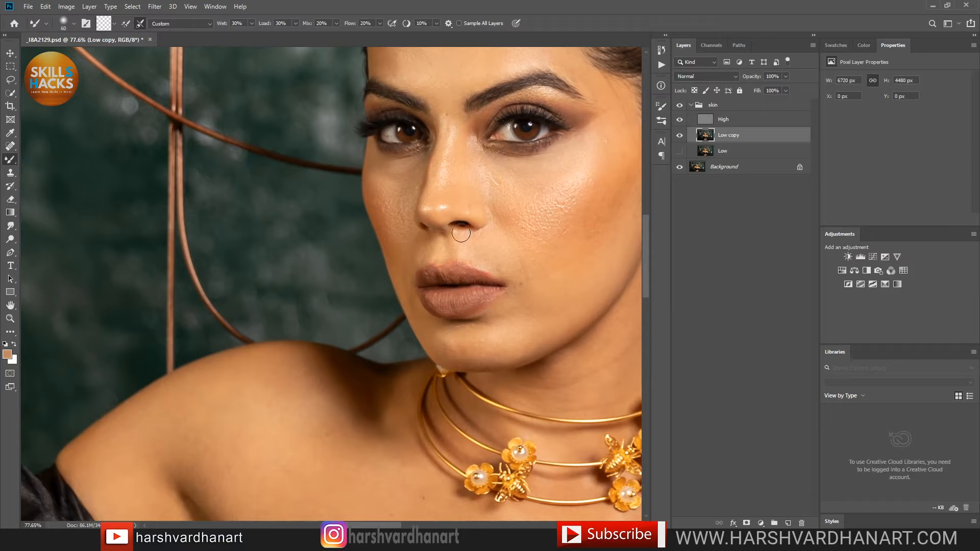
drag(505, 333, 452, 314)
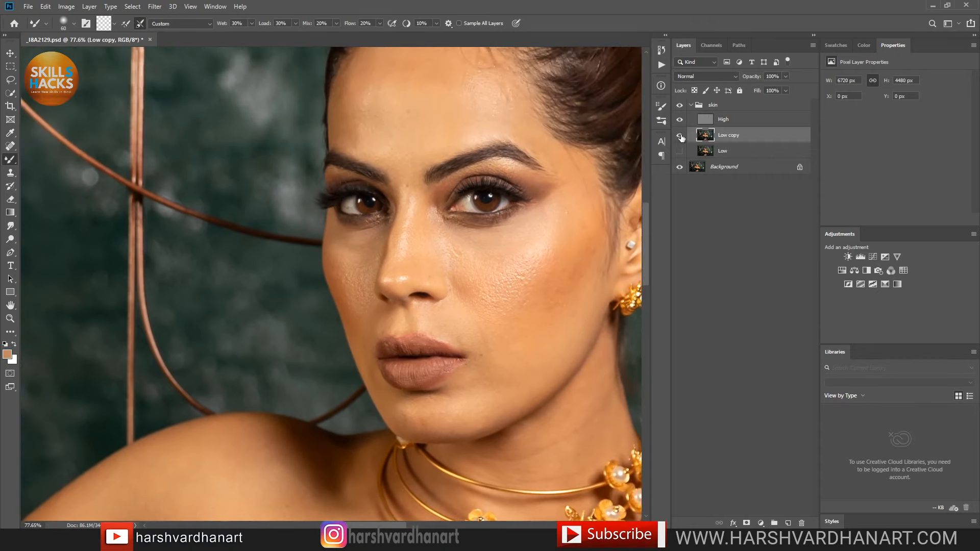
click(679, 135)
click(679, 135)
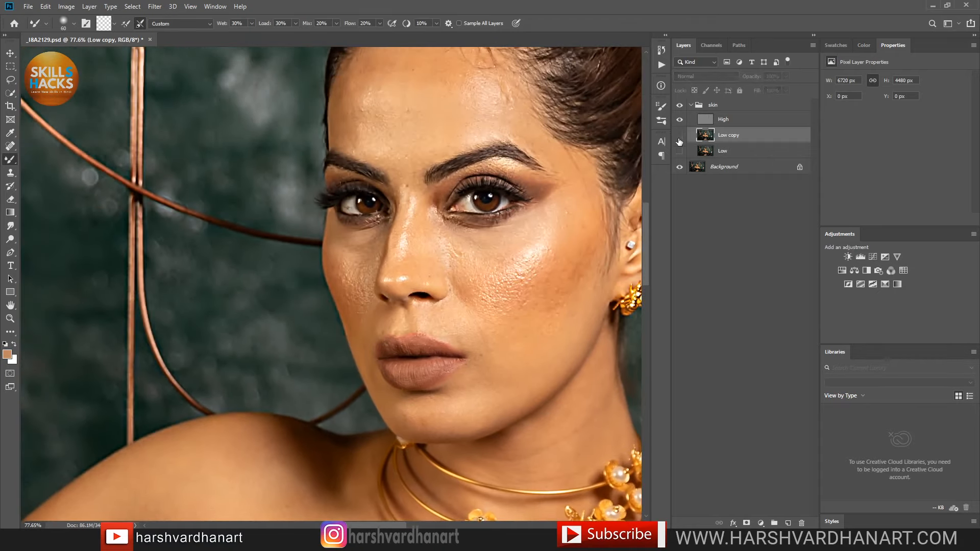
click(680, 136)
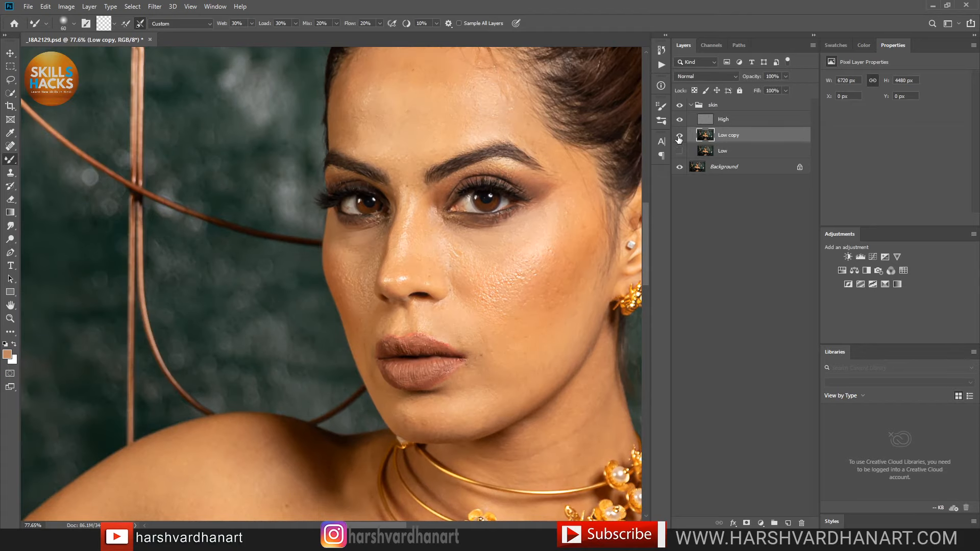
click(679, 136)
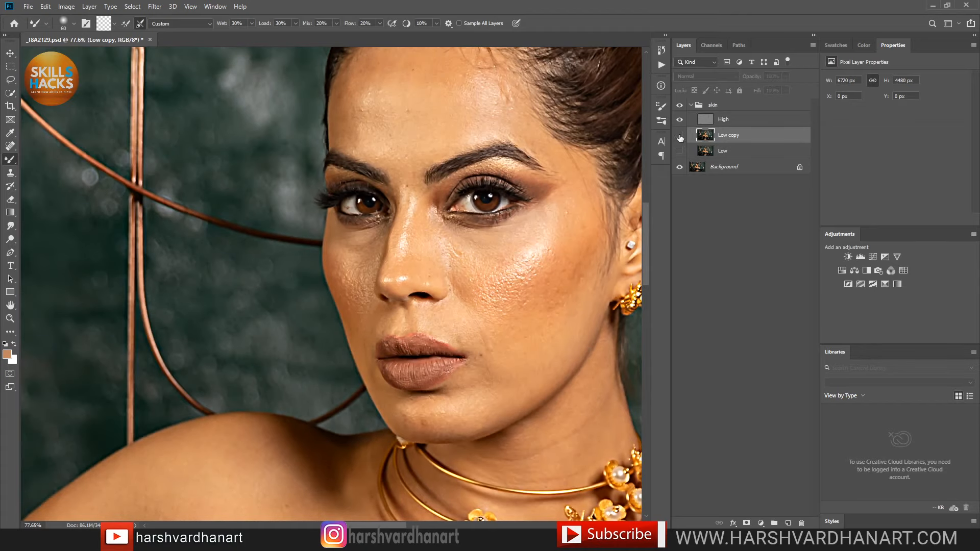
click(679, 136)
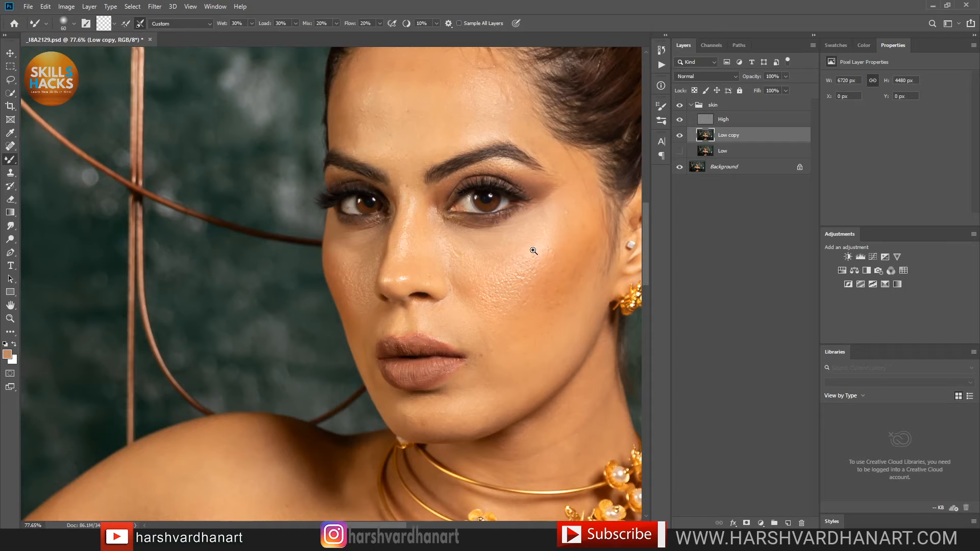
drag(556, 233, 530, 250)
drag(547, 289, 439, 199)
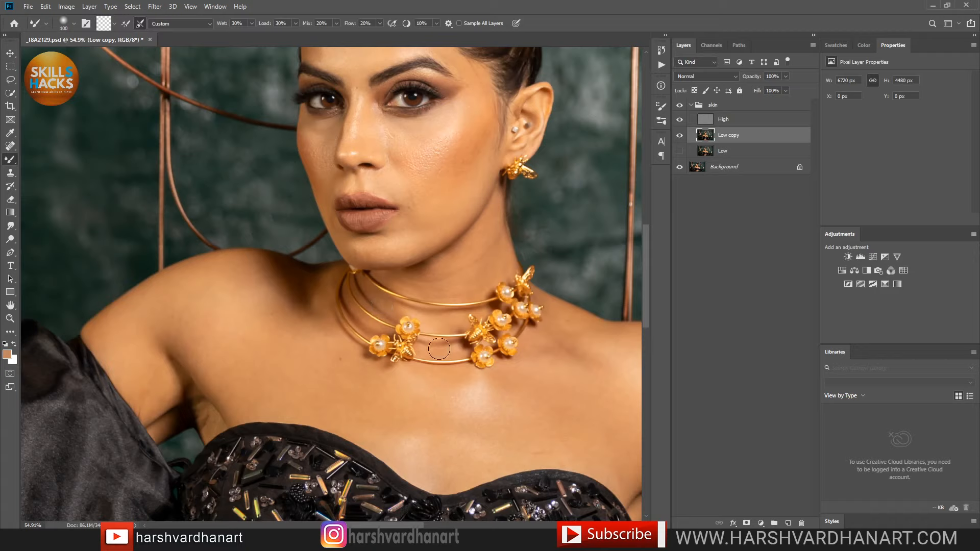
Step: Enlarge the brush to 200 and blend the armpit shadow, chest and collarbone patch
key(bracketright)
key(bracketright)
key(bracketright)
key(bracketright)
mouse_move(193, 368)
mouse_down()
mouse_move(220, 401)
mouse_move(198, 395)
mouse_move(212, 408)
mouse_move(185, 411)
mouse_move(200, 377)
mouse_up()
drag(304, 330, 279, 307)
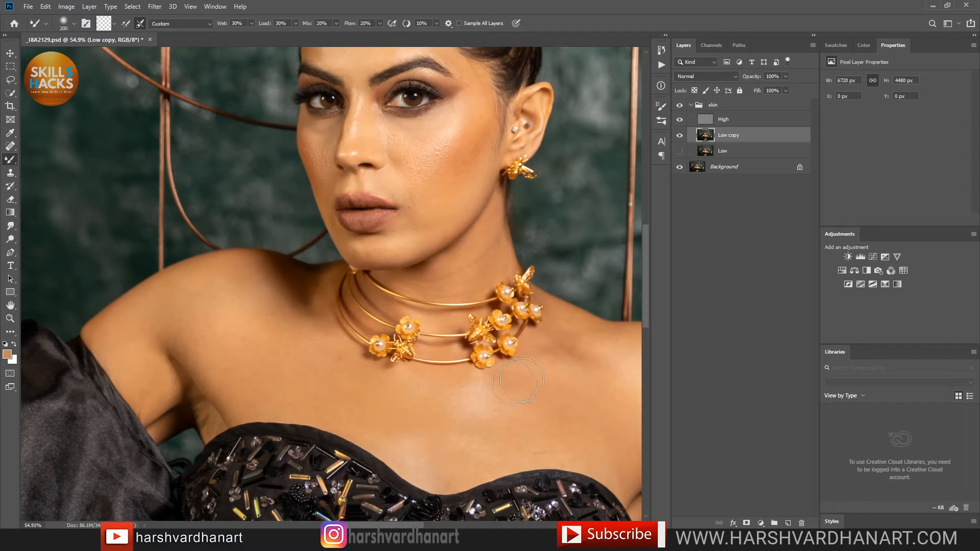
mouse_move(472, 398)
mouse_down()
mouse_move(521, 393)
mouse_move(447, 405)
mouse_up()
mouse_move(519, 376)
mouse_down()
mouse_move(448, 382)
mouse_move(367, 372)
mouse_up()
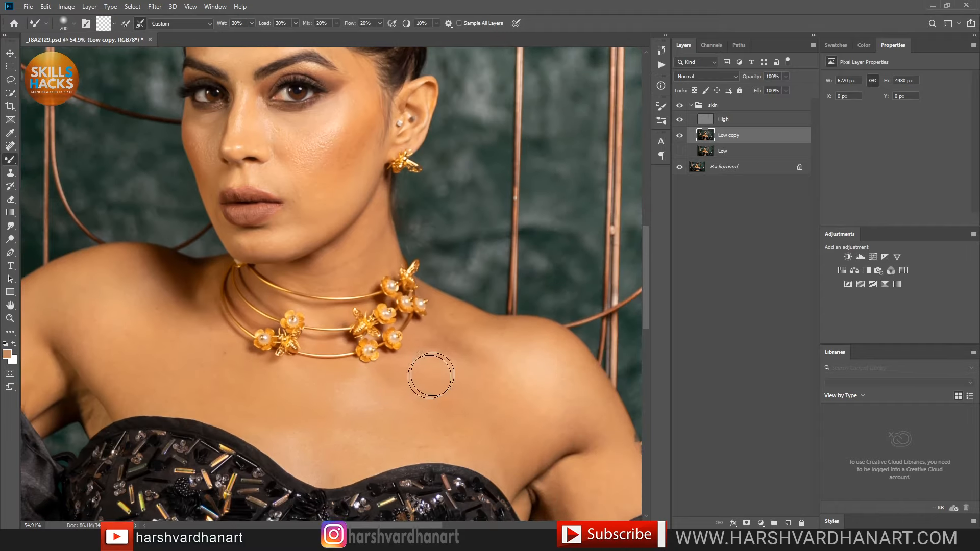
mouse_move(453, 354)
mouse_down()
mouse_move(463, 330)
mouse_move(453, 325)
mouse_up()
mouse_move(494, 408)
mouse_down()
mouse_move(470, 449)
mouse_move(416, 445)
mouse_move(525, 448)
mouse_move(536, 435)
mouse_move(474, 399)
mouse_move(504, 388)
mouse_move(459, 343)
mouse_move(541, 355)
mouse_move(583, 402)
mouse_up()
Step: Smooth the armpit skin, then pan to the other armpit and reframe the photo
key(space)
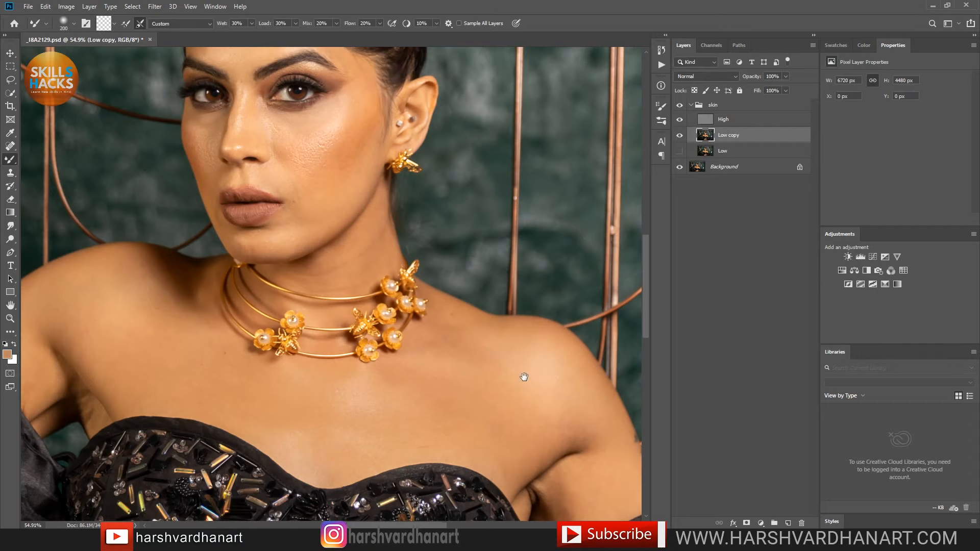
drag(524, 377, 529, 372)
mouse_move(512, 418)
mouse_down()
mouse_move(492, 419)
mouse_move(500, 433)
mouse_move(522, 425)
mouse_move(526, 403)
mouse_move(551, 383)
mouse_move(578, 397)
mouse_move(547, 337)
mouse_move(561, 360)
mouse_move(547, 337)
mouse_move(547, 361)
mouse_move(563, 369)
mouse_move(536, 366)
mouse_move(526, 375)
mouse_move(496, 328)
mouse_up()
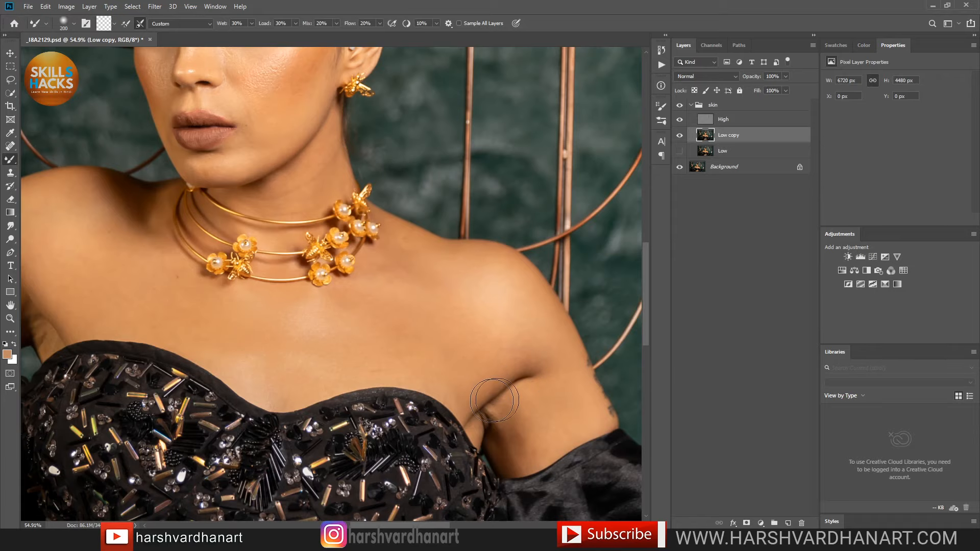
drag(316, 381, 589, 393)
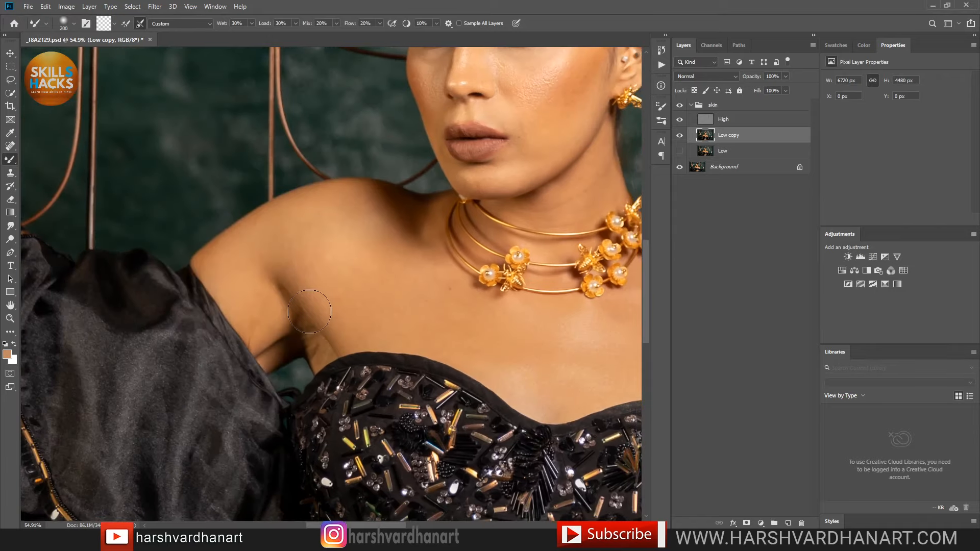
drag(439, 226, 431, 261)
drag(201, 297, 360, 345)
Step: Smooth the thumb, back of the hand and index finger of the raised hand
drag(307, 192, 362, 353)
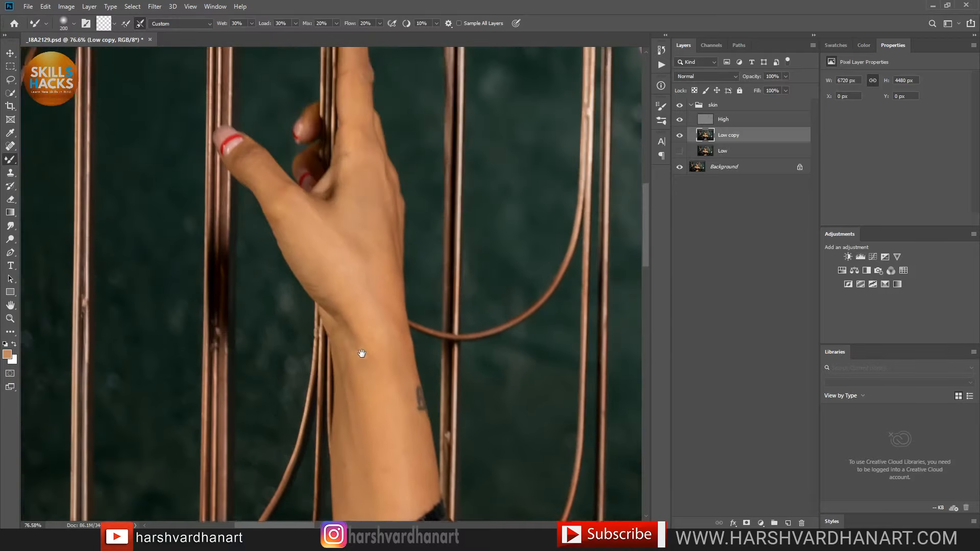
drag(246, 154, 324, 286)
drag(347, 94, 355, 173)
drag(359, 267, 335, 153)
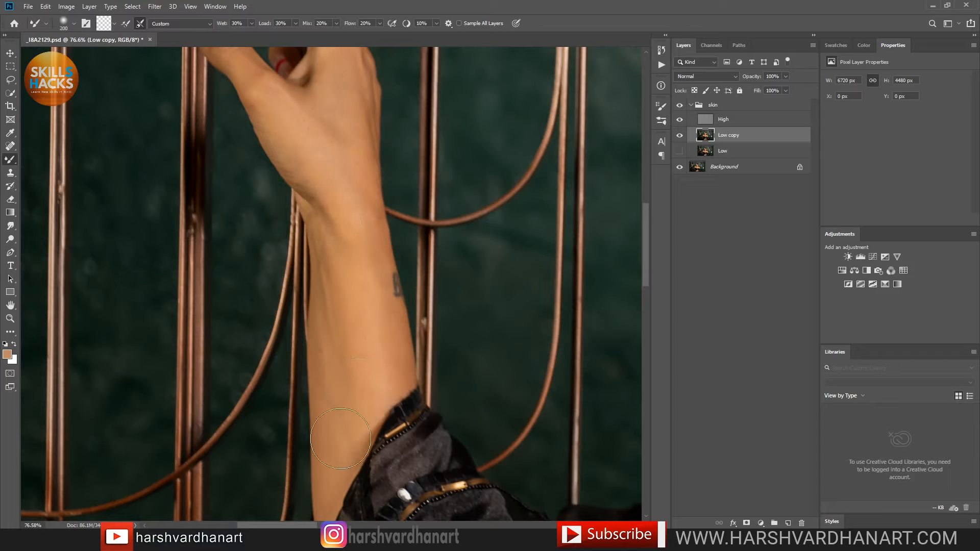
scroll(350, 333, right, 10)
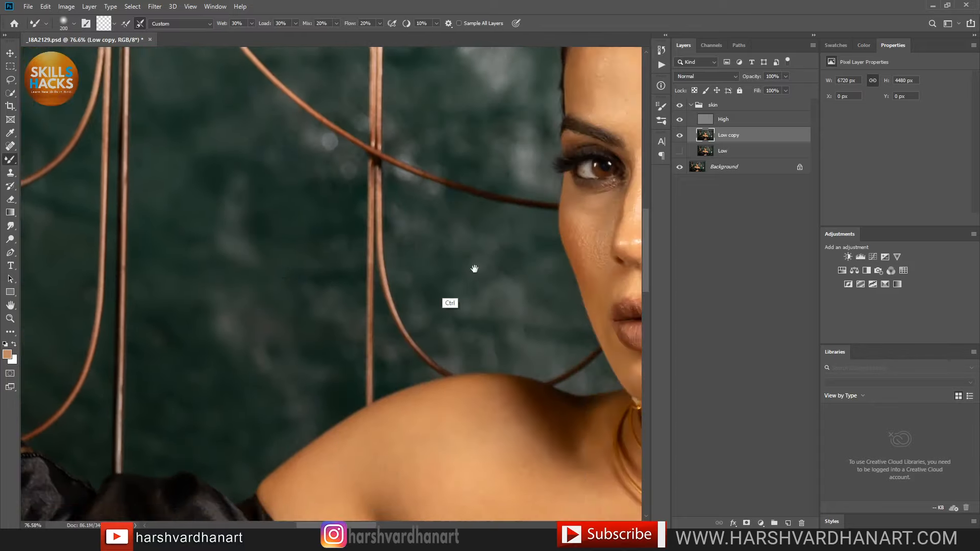
Step: Pan past the face to the other raised hand and zoom in closely on it
drag(475, 269, 444, 280)
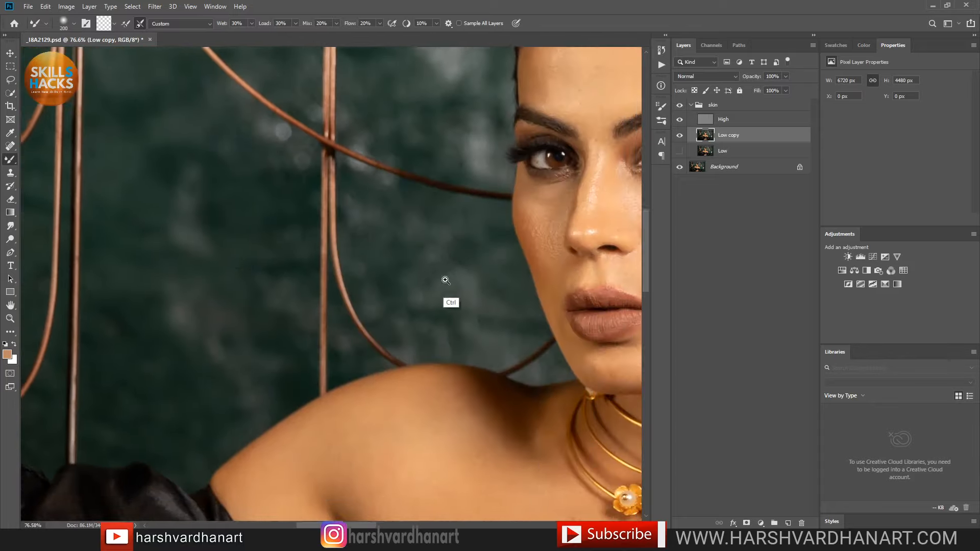
drag(537, 283, 108, 319)
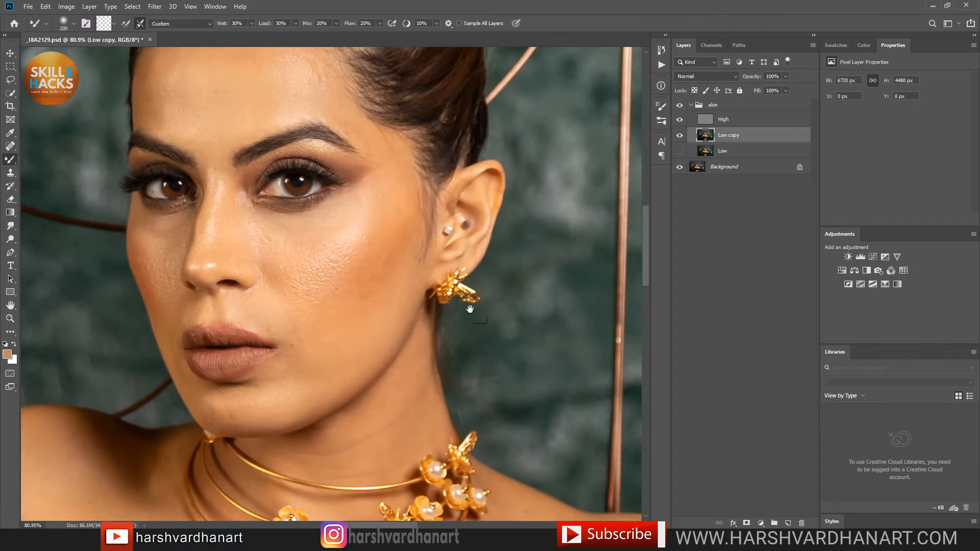
drag(510, 295, 417, 316)
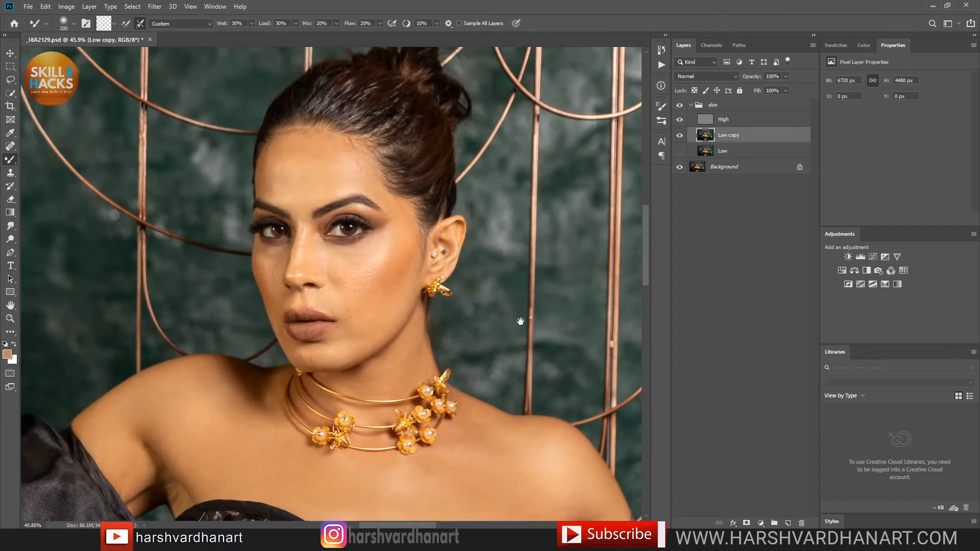
drag(520, 321, 317, 276)
drag(508, 355, 363, 307)
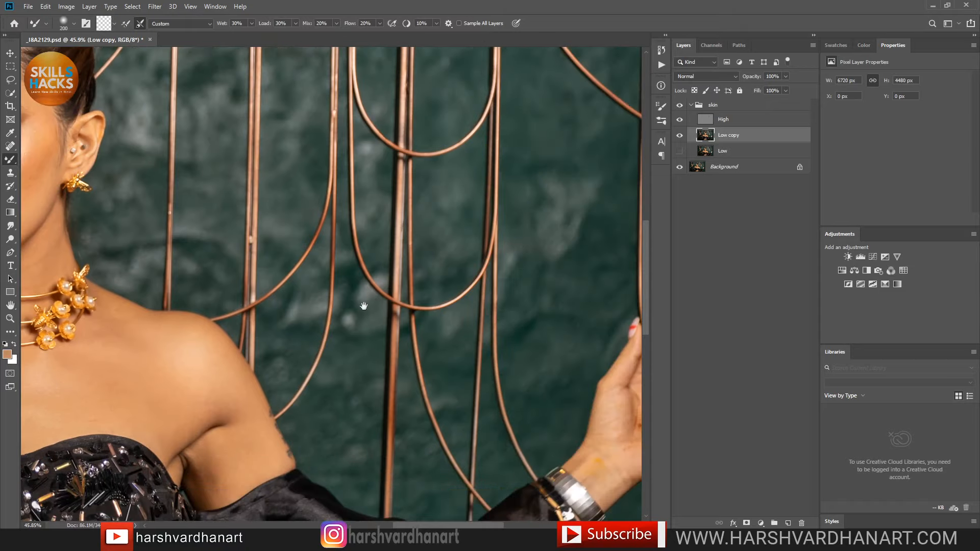
drag(507, 316, 327, 246)
drag(442, 372, 481, 394)
drag(464, 305, 453, 278)
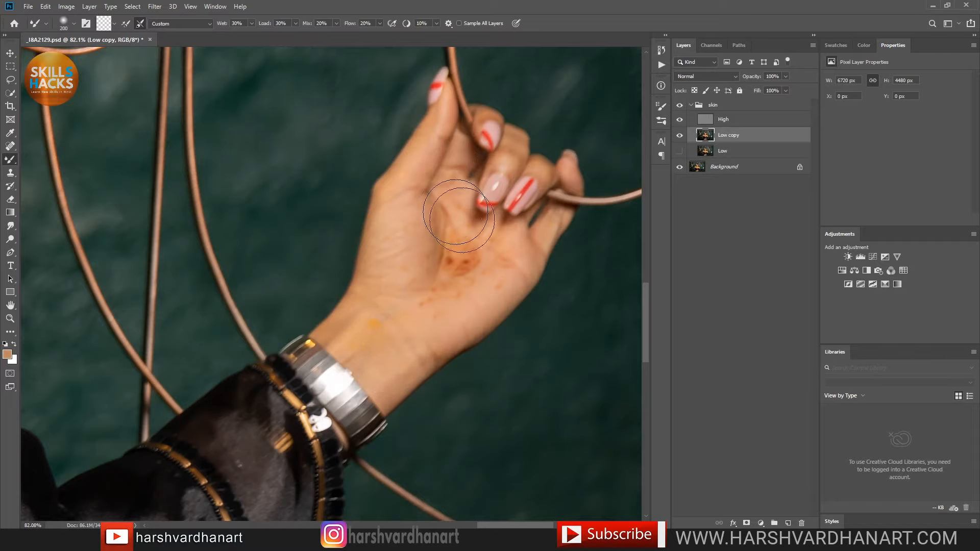
Step: Reframe on the chest and necklace and soften the left armpit crease
drag(440, 244, 408, 278)
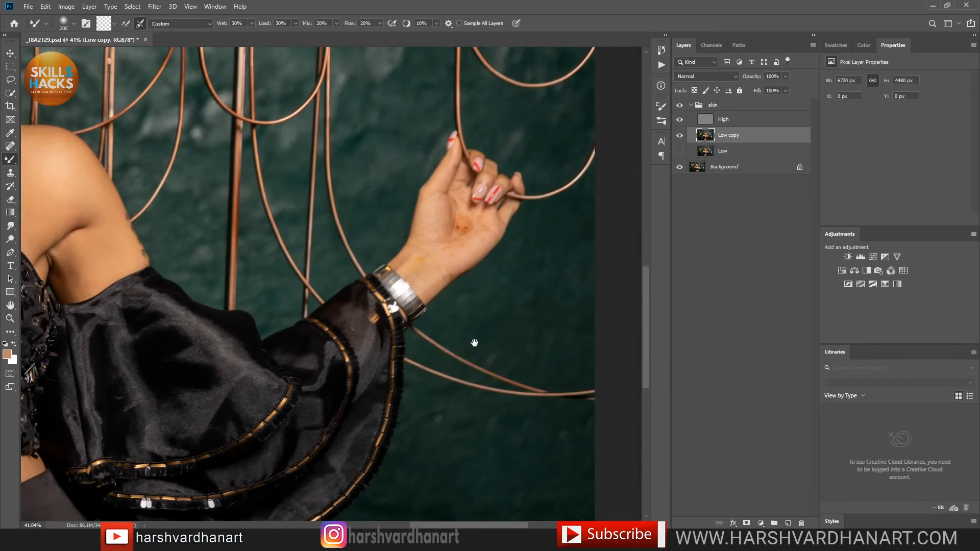
drag(475, 343, 510, 340)
drag(422, 313, 481, 324)
drag(324, 278, 477, 324)
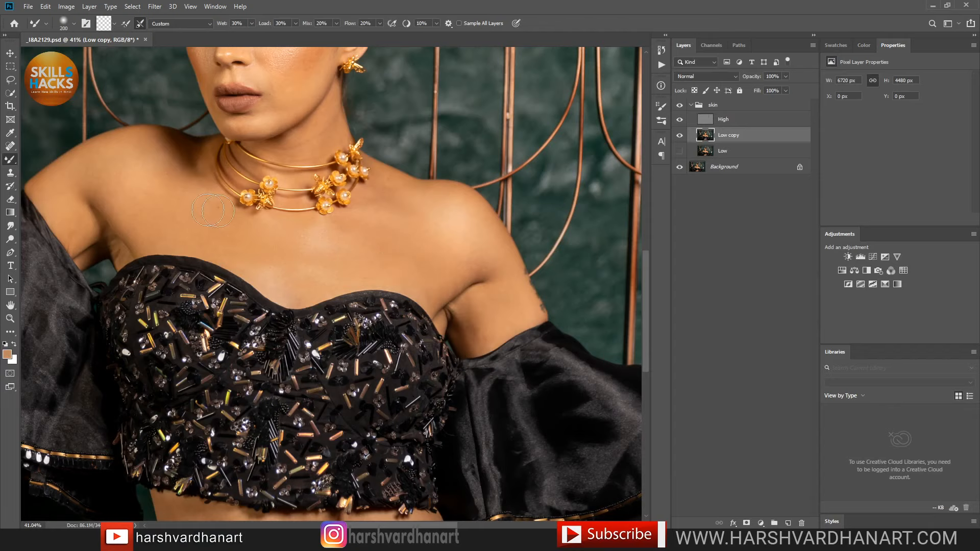
mouse_move(115, 241)
mouse_down()
mouse_move(89, 249)
mouse_move(133, 250)
mouse_up()
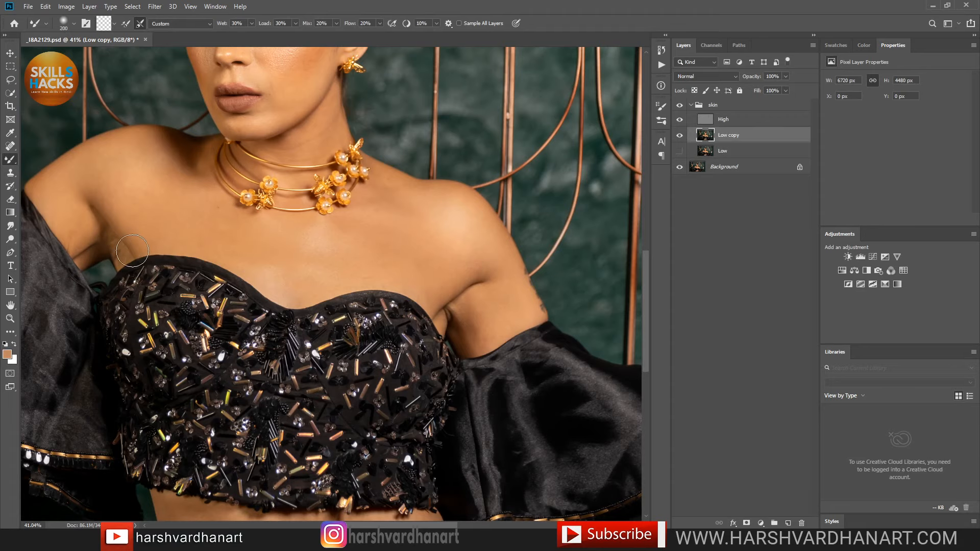
Step: Smooth creases and even out skin tone across the left and middle waist
drag(280, 377, 280, 157)
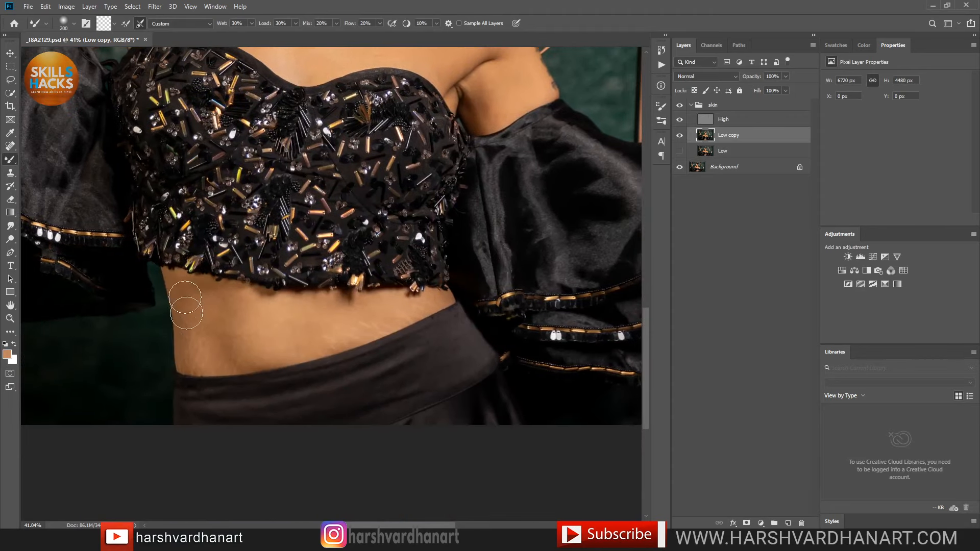
mouse_move(207, 375)
mouse_down()
mouse_move(217, 338)
mouse_move(244, 336)
mouse_up()
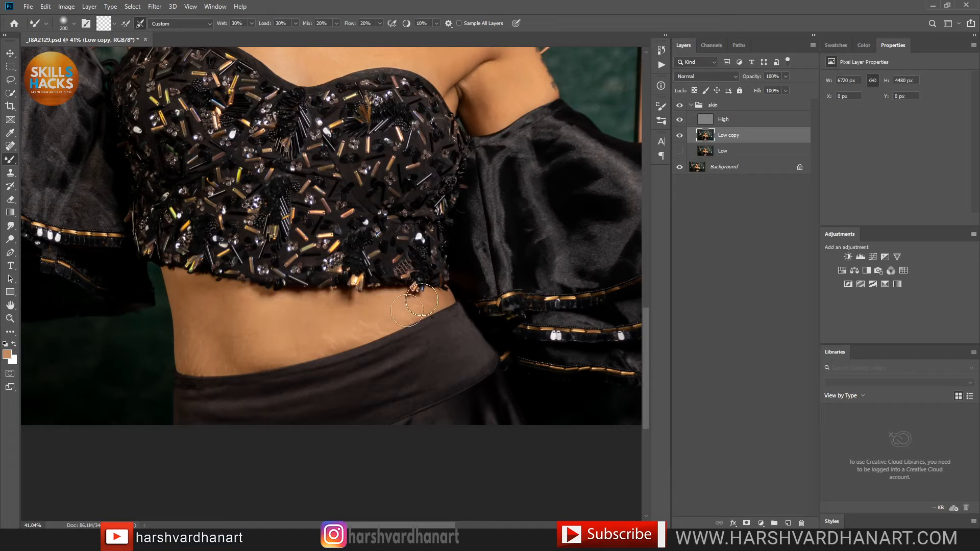
drag(194, 364, 237, 359)
drag(192, 281, 216, 359)
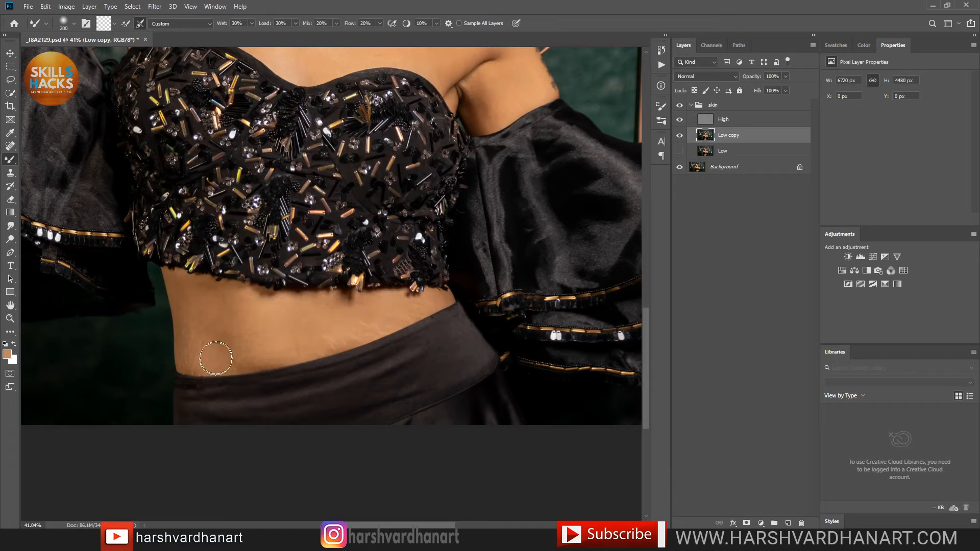
drag(339, 332, 428, 300)
Step: Reframe on the face and blend the highlight on the forehead
drag(446, 126, 443, 337)
drag(419, 286, 409, 472)
drag(411, 312, 458, 327)
drag(465, 280, 470, 302)
mouse_move(416, 133)
mouse_down()
mouse_move(402, 118)
mouse_move(404, 148)
mouse_up()
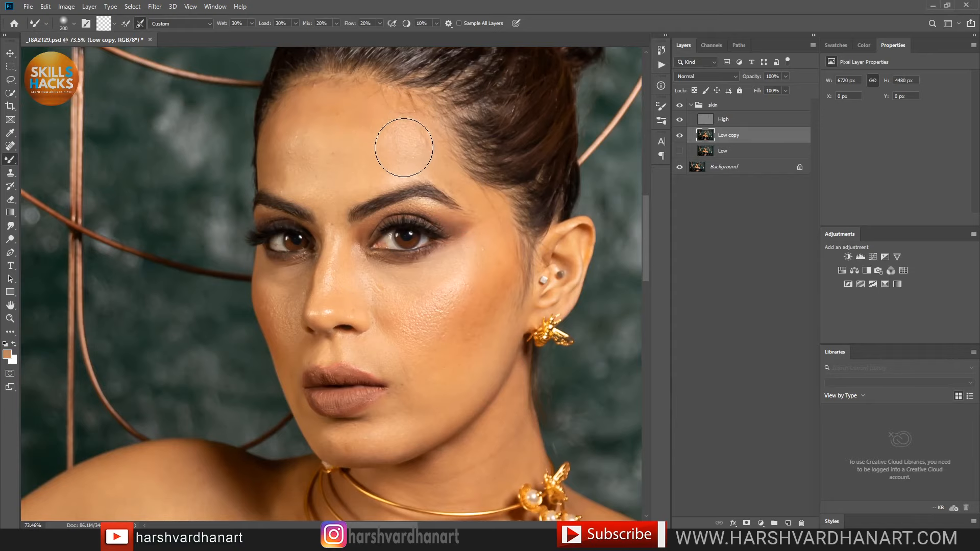
Step: Halve the brush, finish the forehead, then toggle Low copy's visibility to compare before and after
key(bracketleft)
key(bracketleft)
key(bracketleft)
key(bracketleft)
drag(394, 209, 508, 219)
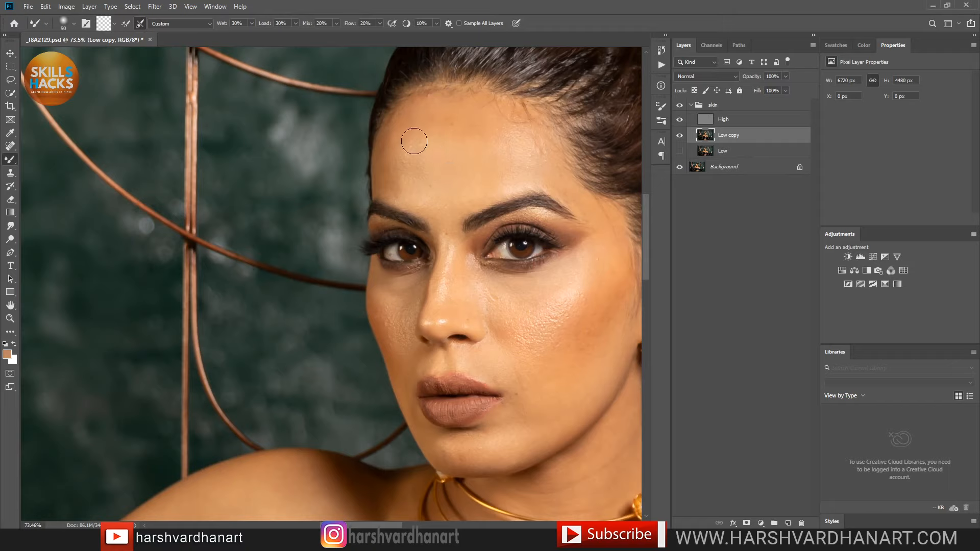
click(679, 136)
click(680, 136)
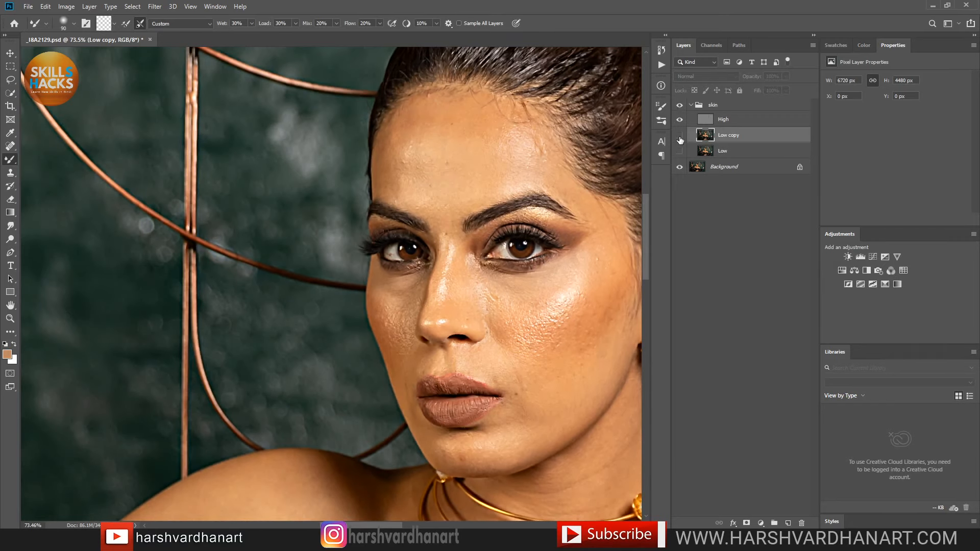
click(680, 136)
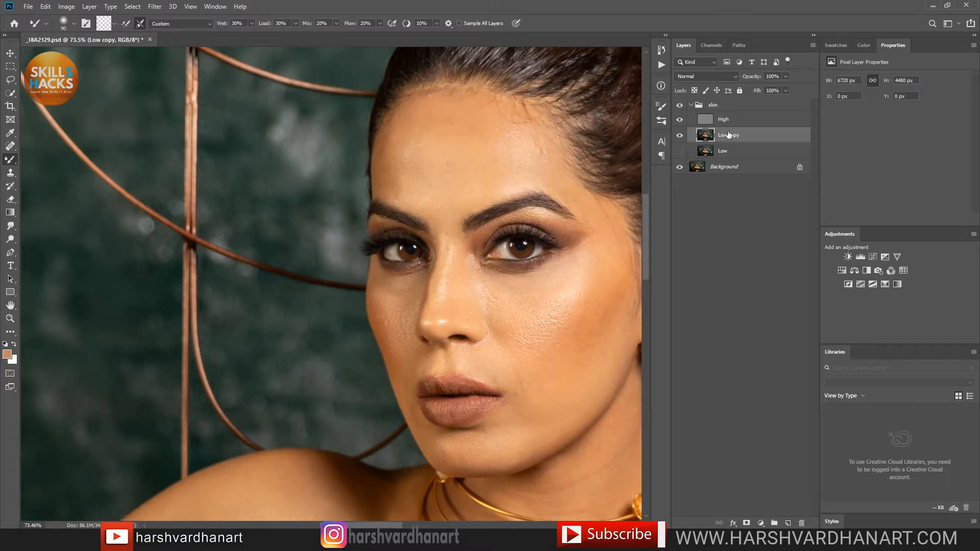
Step: Make the High layer active and choose the Spot Healing Brush Tool
click(707, 120)
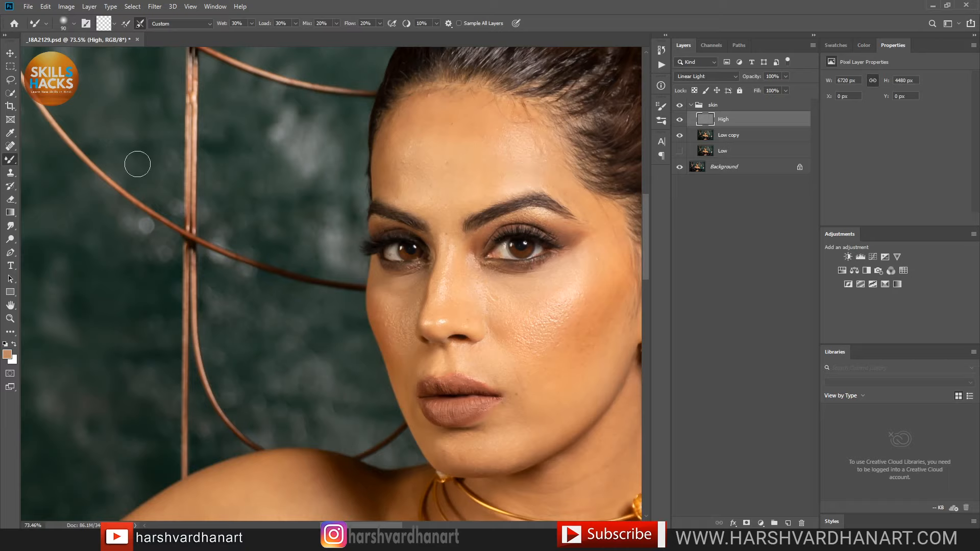
click(10, 147)
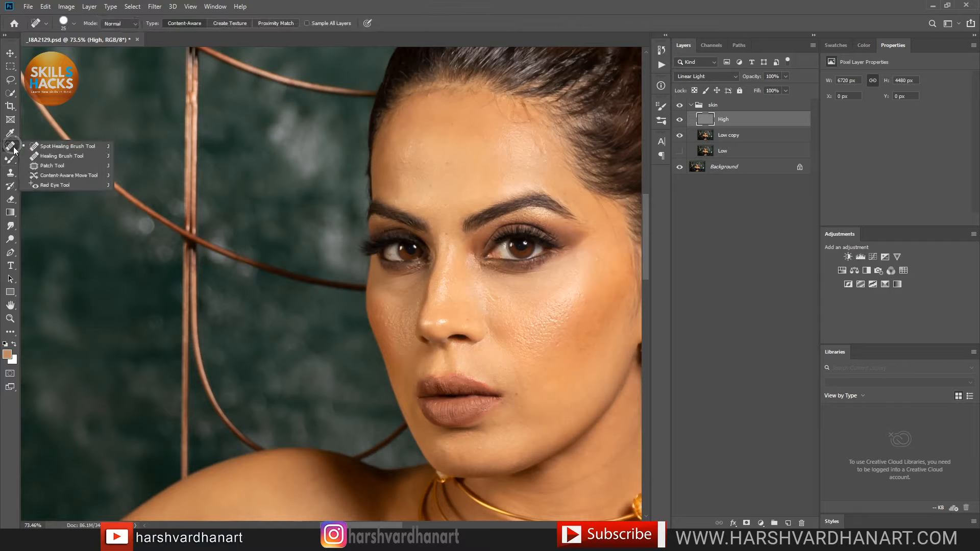
click(53, 145)
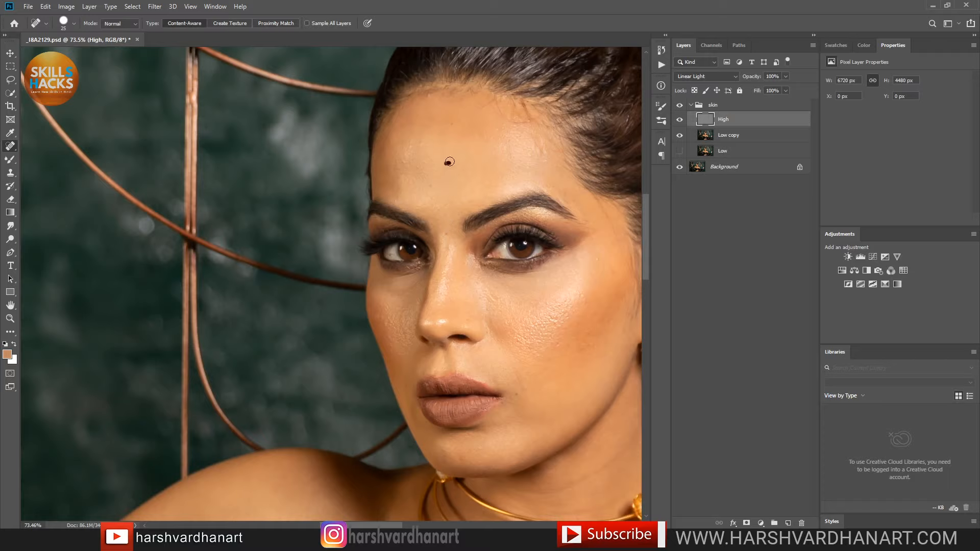
Step: Heal the forehead spots and dark mole near the hairline, saving the PSD along the way
click(412, 147)
click(404, 162)
drag(528, 121, 494, 100)
key(ctrl+s)
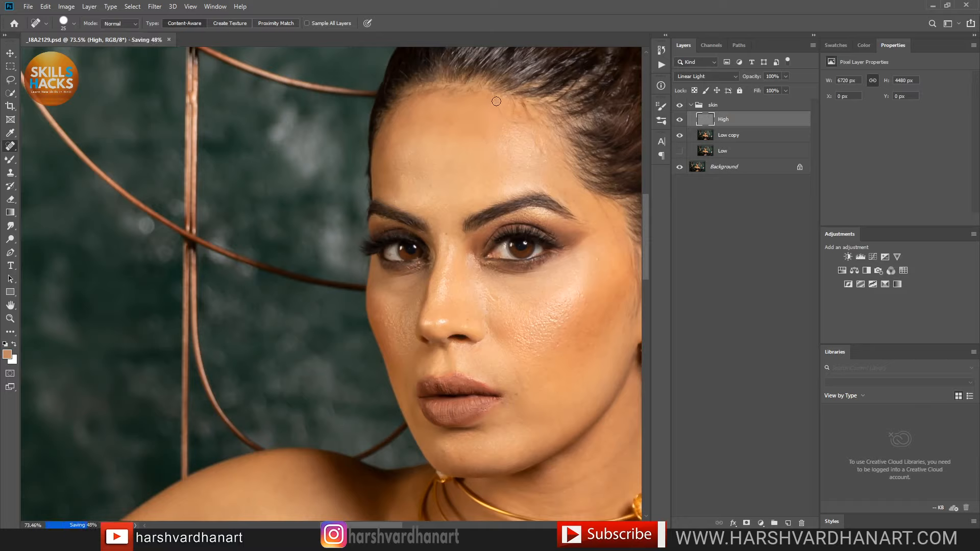
drag(494, 100, 525, 124)
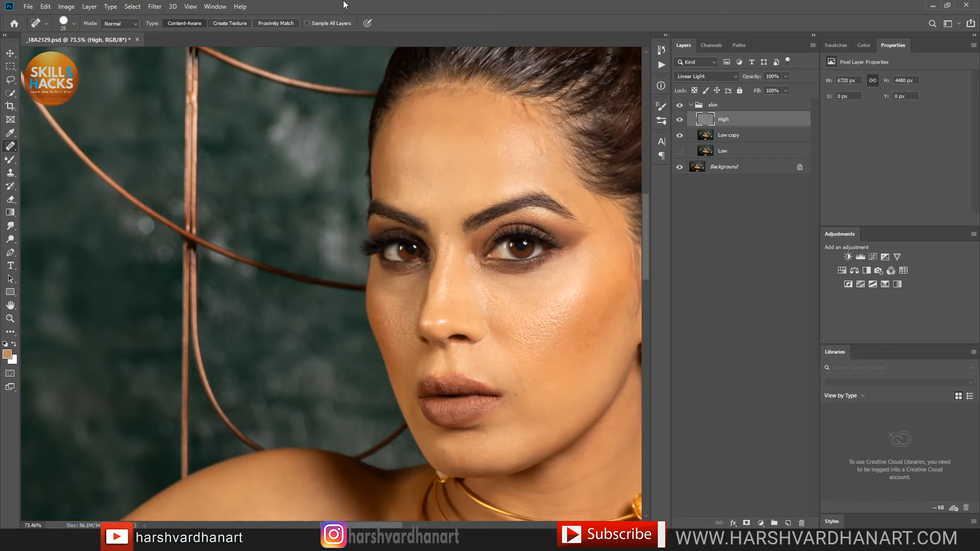
Step: Run Edit > Purge > All to clear cached memory
click(46, 6)
mouse_move(95, 312)
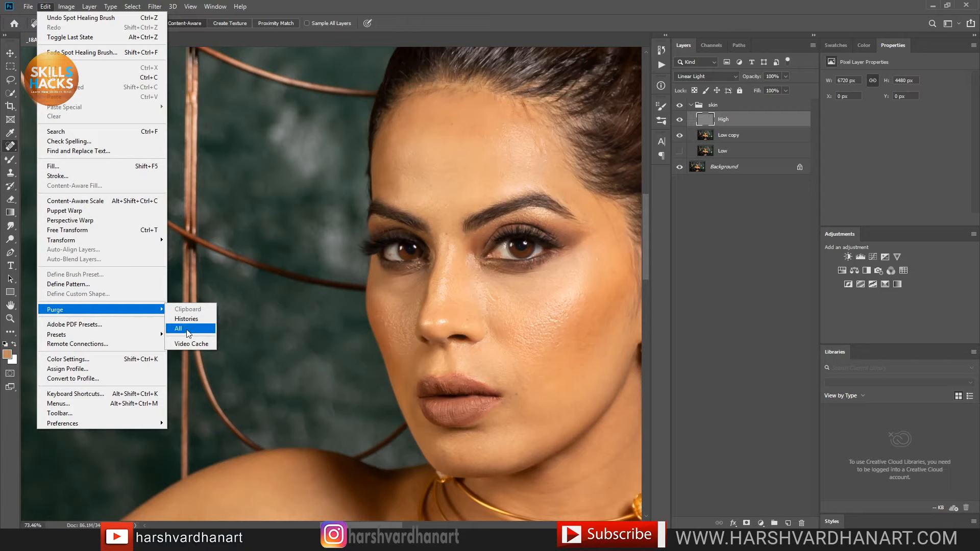
click(179, 329)
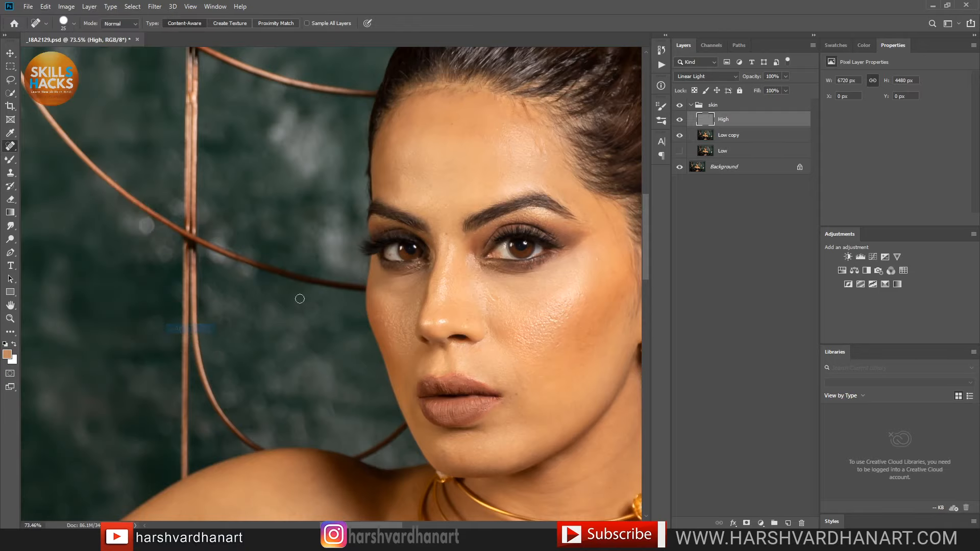
Step: Heal spots between and above the eyebrows and on the forehead, enlarging the brush to 30
click(446, 233)
click(397, 200)
drag(425, 207, 414, 217)
click(416, 212)
click(417, 206)
click(410, 182)
key(bracketright)
mouse_move(414, 155)
mouse_down()
mouse_move(406, 174)
mouse_move(417, 182)
mouse_up()
Step: Heal the cluster of spots on the cheek beside the nose
drag(492, 298, 491, 294)
click(491, 293)
click(491, 295)
click(485, 292)
click(486, 298)
click(488, 293)
click(493, 300)
click(485, 299)
Step: Heal the scattered spots on the right cheek
click(579, 296)
click(587, 309)
click(586, 298)
click(583, 294)
click(590, 347)
click(587, 346)
click(594, 318)
Step: Heal spots on the nose tip, the mouth corner and the lower cheek beside the mouth
click(463, 317)
click(467, 319)
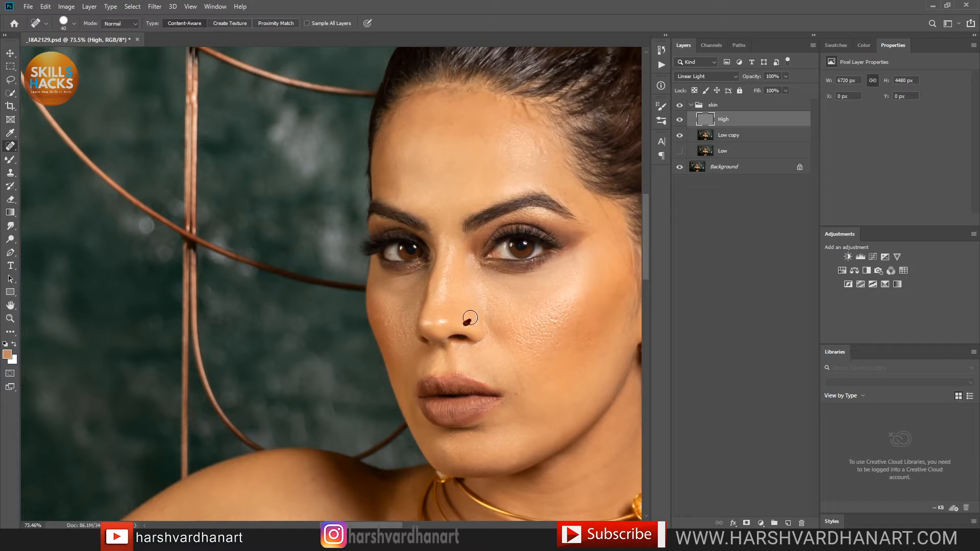
click(519, 396)
click(516, 373)
click(515, 372)
click(520, 405)
click(517, 393)
Step: Remove the remaining dark spots on and around the nose tip
click(447, 320)
click(445, 320)
click(443, 321)
click(442, 320)
click(463, 326)
click(429, 323)
Step: Heal the skin under the left eye and marks up toward the forehead
click(418, 280)
drag(421, 281, 406, 292)
mouse_move(532, 159)
mouse_down()
mouse_move(544, 155)
mouse_move(536, 138)
mouse_move(566, 199)
mouse_up()
Step: Heal small right-cheek spots and the uneven skin along the temple
click(590, 328)
click(591, 313)
click(618, 291)
drag(602, 207, 627, 270)
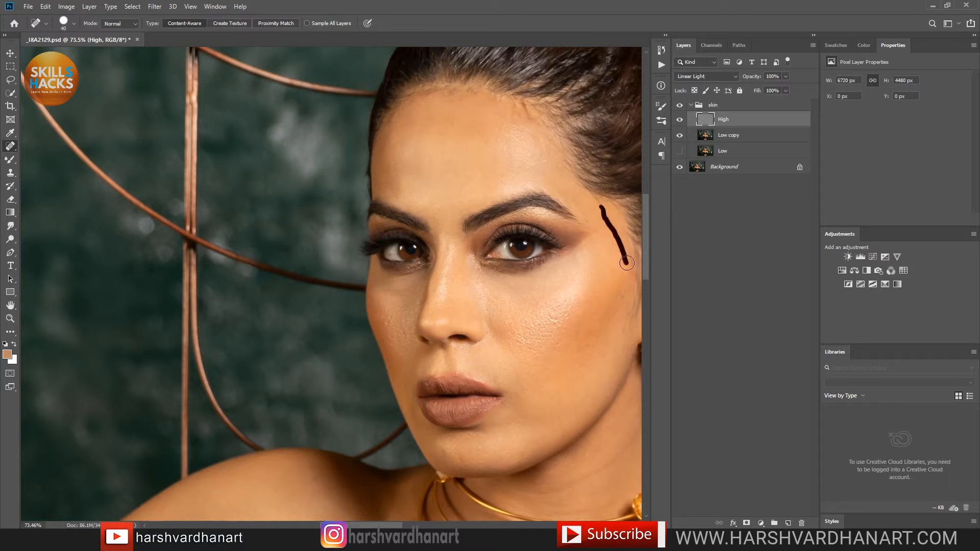
mouse_move(605, 214)
mouse_down()
mouse_move(600, 204)
mouse_move(608, 218)
mouse_up()
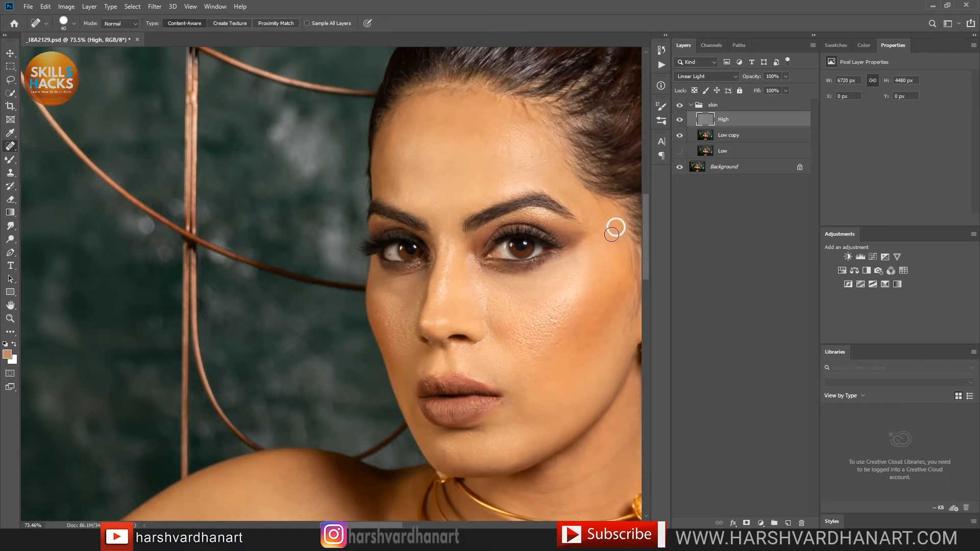
click(615, 227)
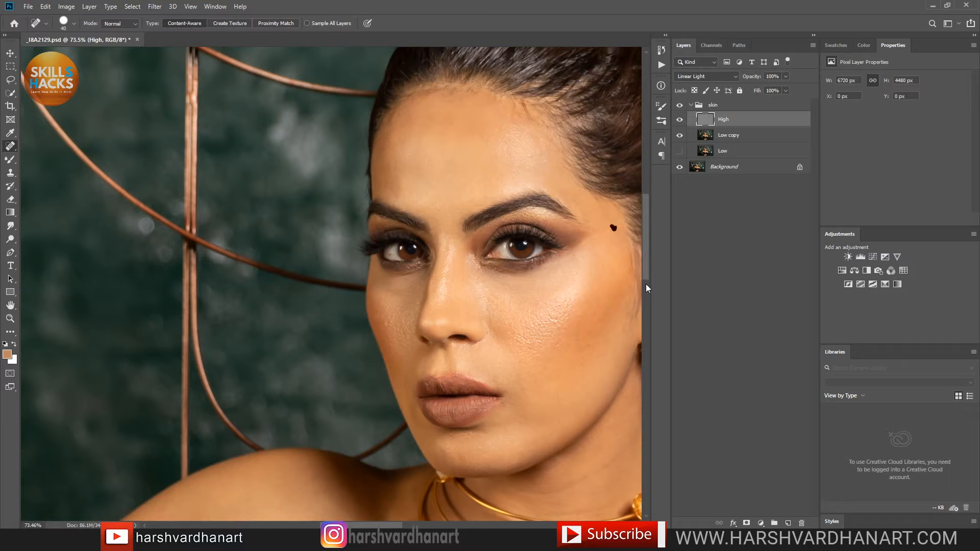
Step: Heal the spots on the left cheek beside the nose
click(387, 321)
click(388, 305)
click(403, 306)
click(419, 301)
click(420, 299)
click(420, 301)
Step: Heal the specks on the chin and under the lip, plus a cheek spot
drag(510, 359, 476, 257)
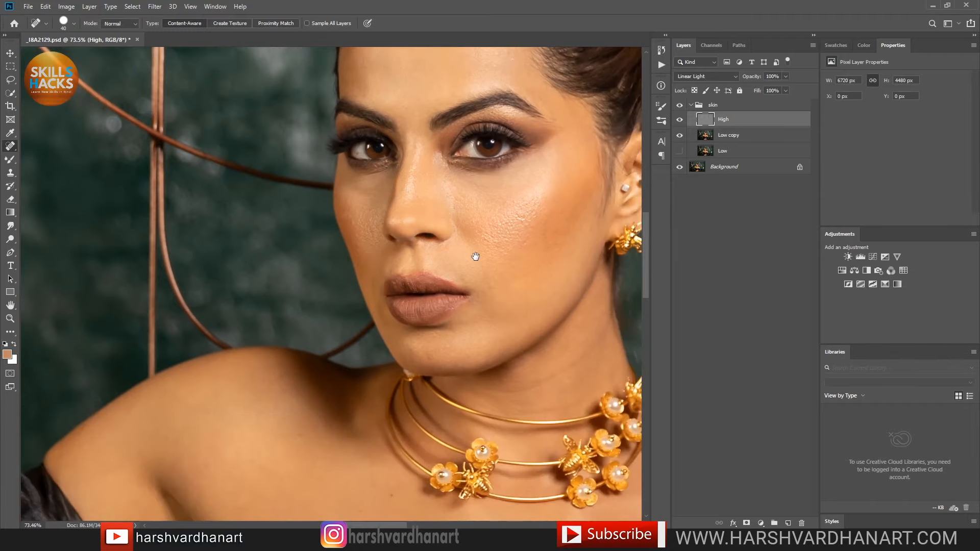
click(446, 347)
click(432, 357)
click(431, 355)
click(466, 339)
drag(543, 259, 461, 279)
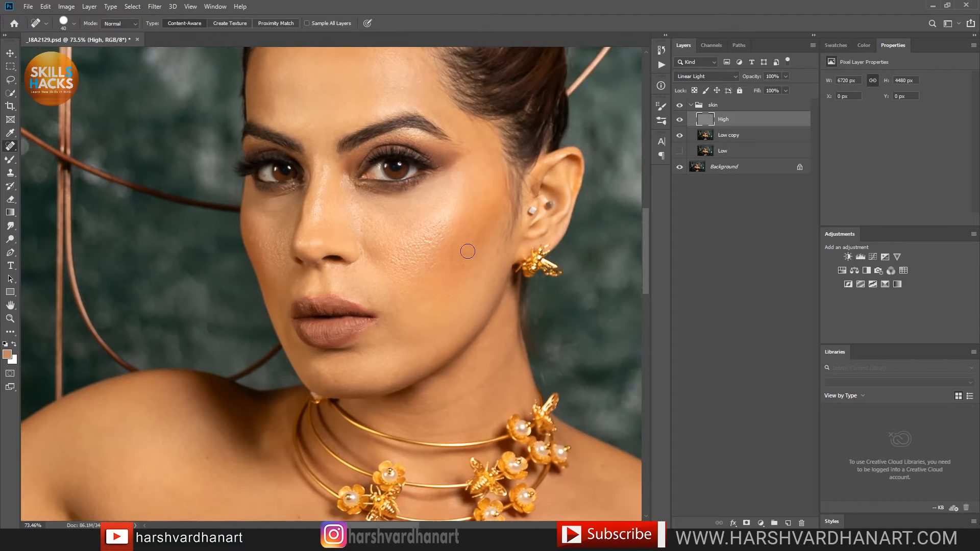
click(427, 243)
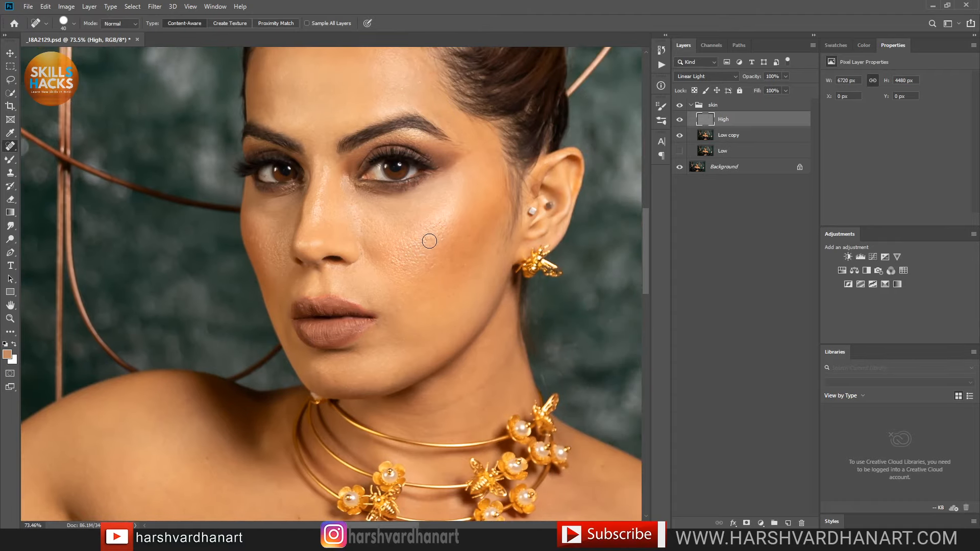
Step: Toggle the skin group off and back on to compare with the original
key(ctrl)
click(680, 106)
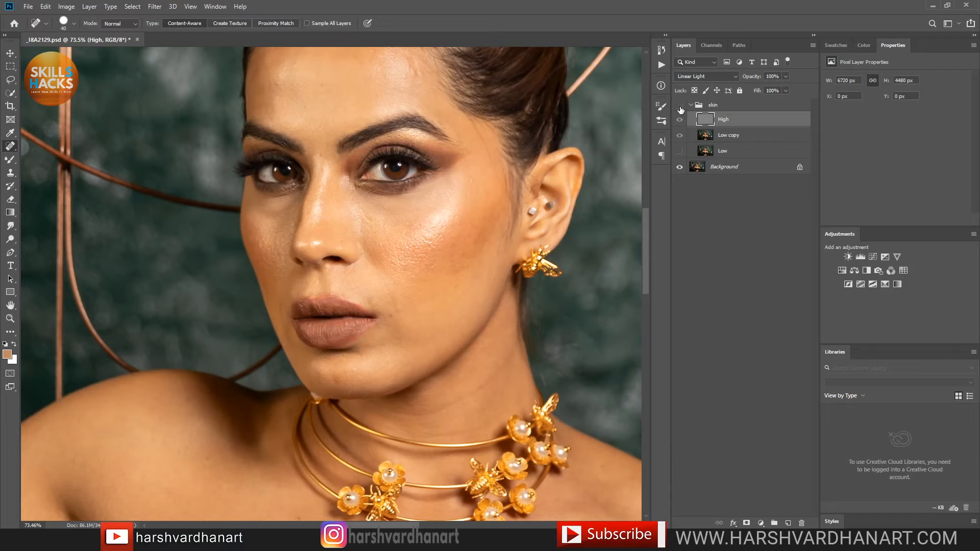
click(680, 106)
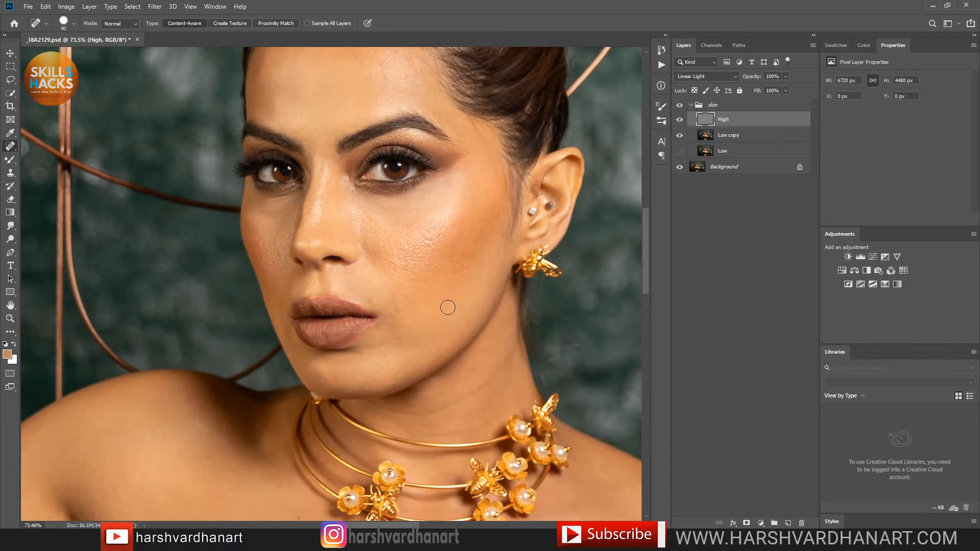
Step: Heal blemishes on the neck, shoulder skin and along the neckline
drag(412, 375, 403, 209)
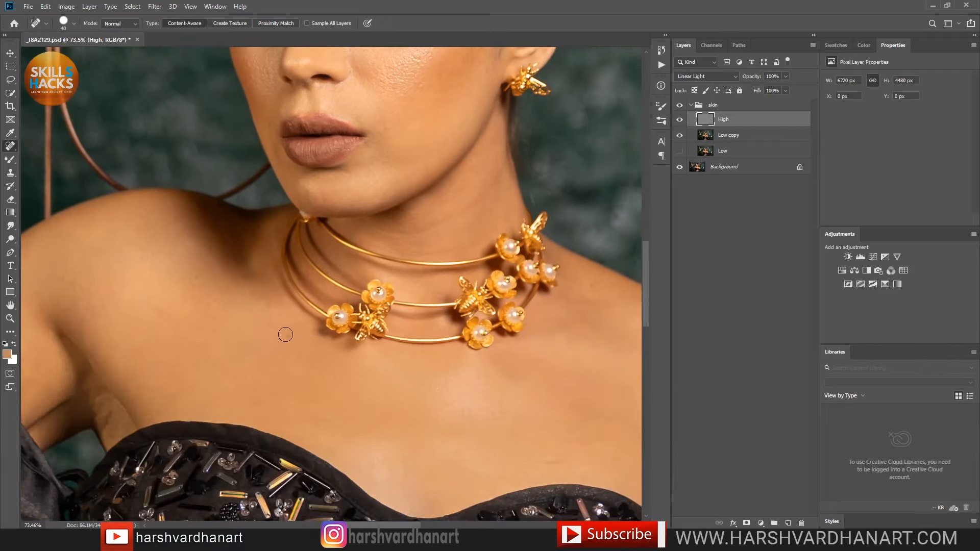
drag(287, 335, 254, 356)
drag(177, 271, 200, 281)
drag(575, 460, 540, 466)
drag(430, 388, 444, 384)
drag(594, 284, 595, 282)
drag(501, 368, 396, 368)
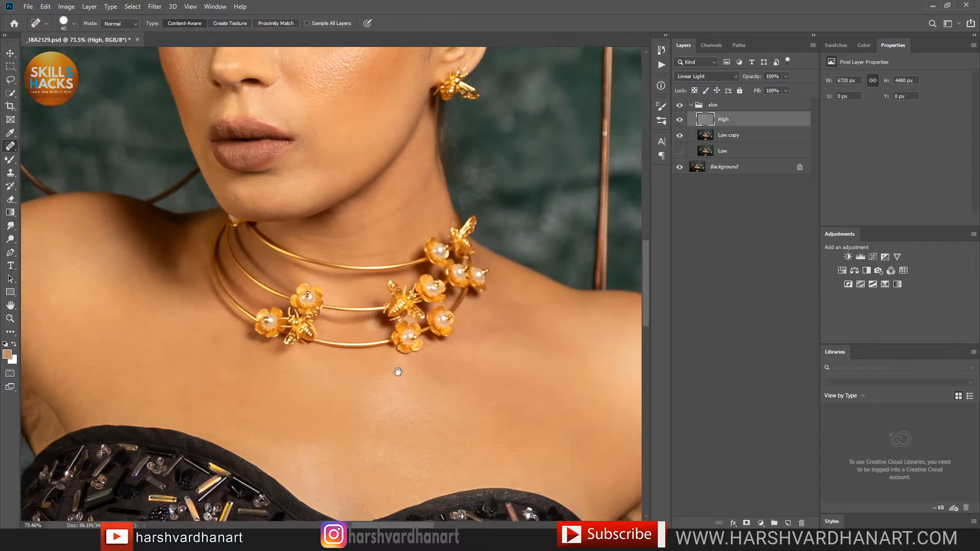
Step: Heal the blemish along the arm edge and small arm spots, adjusting brush size
drag(528, 397, 390, 342)
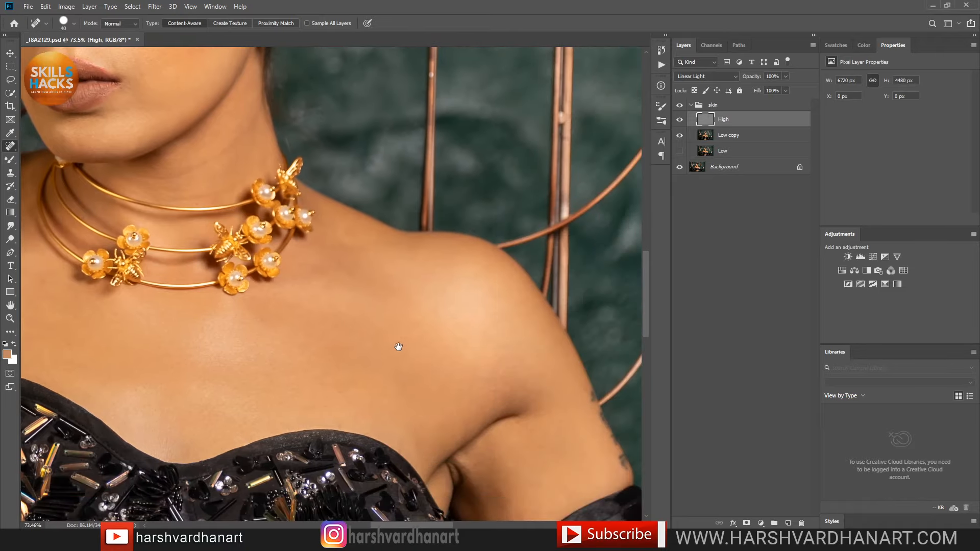
drag(404, 374, 535, 434)
mouse_move(171, 378)
mouse_down()
mouse_move(444, 415)
mouse_move(405, 491)
mouse_up()
mouse_move(462, 397)
mouse_down()
mouse_move(470, 368)
mouse_move(445, 364)
mouse_up()
mouse_move(203, 401)
mouse_down()
mouse_move(213, 387)
mouse_move(206, 418)
mouse_up()
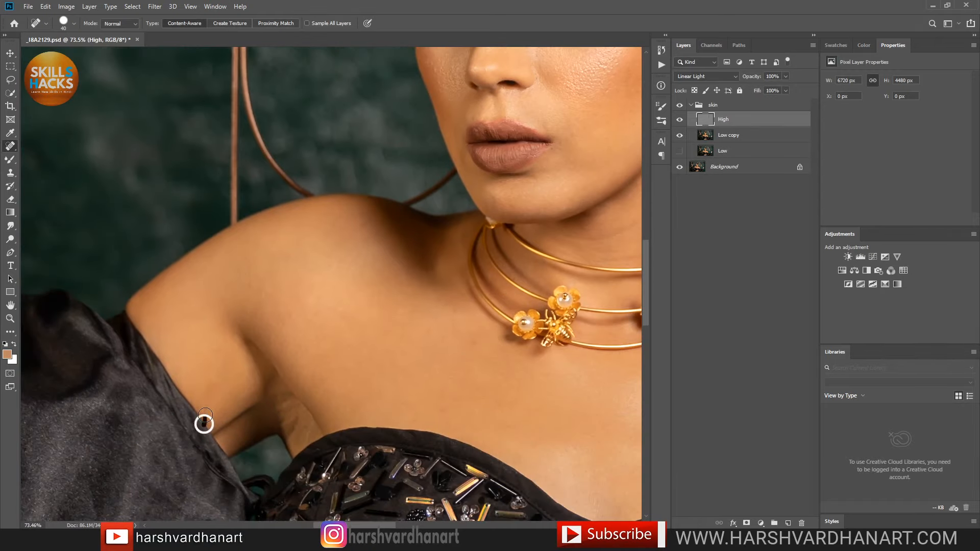
right_click(205, 414)
click(338, 295)
click(336, 297)
Step: Move down past the upper chest to bring the bare midriff into view
drag(492, 390, 422, 184)
scroll(439, 229, down, 10)
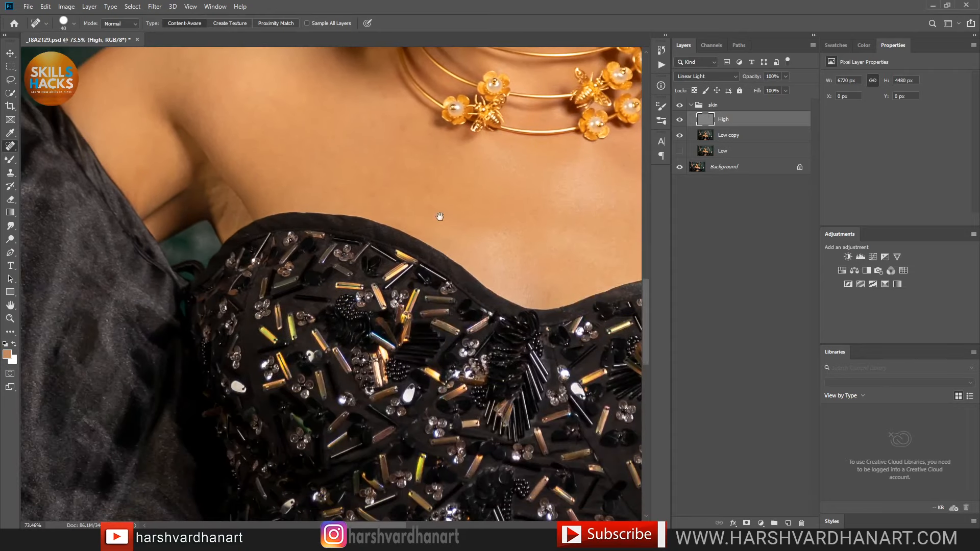
scroll(428, 230, down, 5)
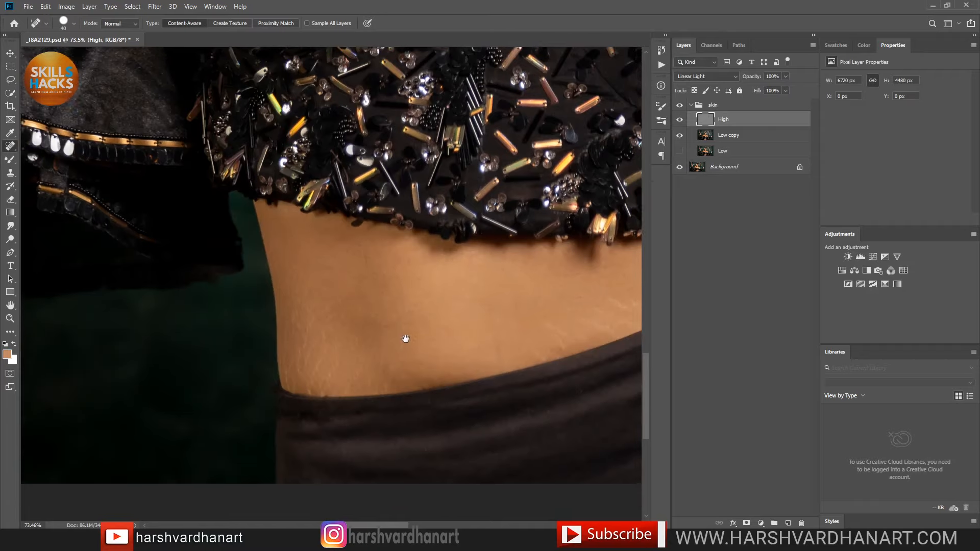
Step: Heal marks on the left side of the waist, adjusting the brush size
drag(321, 309, 305, 348)
click(320, 318)
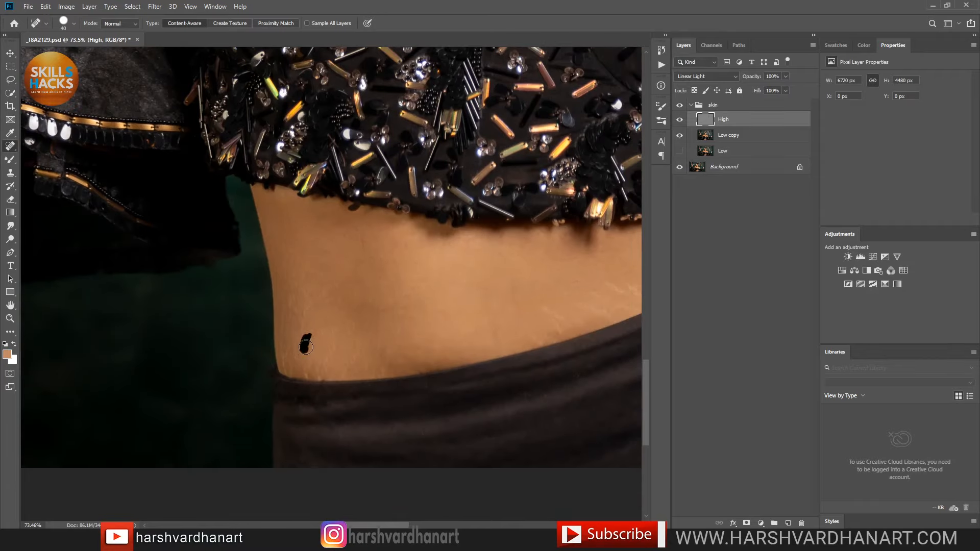
drag(307, 299, 295, 351)
right_click(286, 351)
mouse_move(322, 317)
mouse_down()
mouse_move(334, 345)
mouse_move(319, 378)
mouse_move(307, 375)
mouse_move(312, 353)
mouse_move(304, 373)
mouse_move(292, 367)
mouse_move(281, 309)
mouse_move(289, 291)
mouse_move(293, 304)
mouse_up()
click(305, 375)
drag(290, 261, 304, 288)
mouse_move(290, 244)
mouse_down()
mouse_move(307, 304)
mouse_move(305, 294)
mouse_move(285, 362)
mouse_up()
Step: Heal marks across the middle of the waist and specks at the waistband edge
mouse_move(547, 310)
mouse_down()
mouse_move(562, 332)
mouse_move(551, 310)
mouse_move(585, 327)
mouse_move(546, 309)
mouse_move(570, 301)
mouse_up()
drag(505, 328, 413, 339)
click(461, 335)
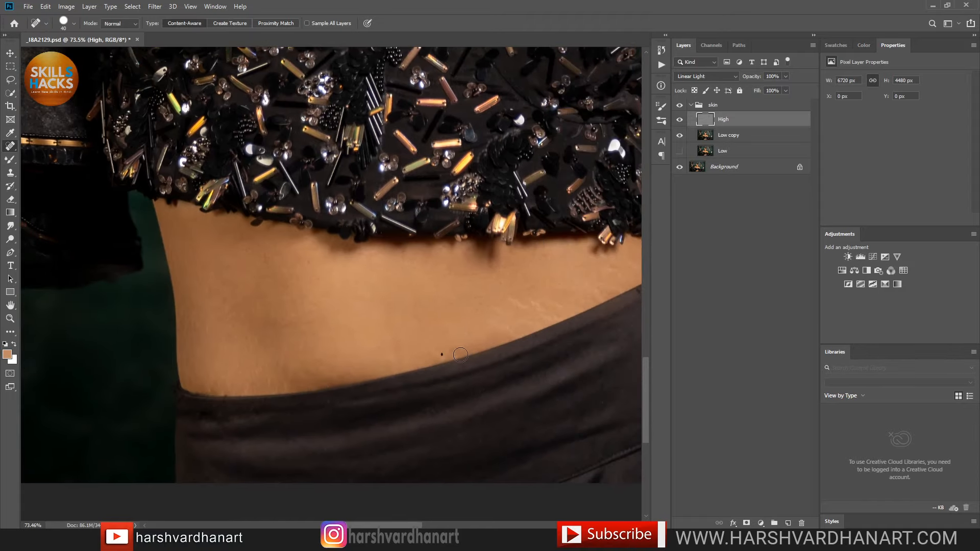
click(449, 360)
mouse_move(269, 391)
mouse_down()
mouse_move(271, 373)
mouse_move(288, 382)
mouse_up()
mouse_move(493, 325)
mouse_down()
mouse_move(512, 329)
mouse_move(510, 311)
mouse_move(535, 300)
mouse_move(531, 310)
mouse_move(551, 320)
mouse_move(545, 302)
mouse_move(558, 303)
mouse_move(551, 319)
mouse_move(522, 302)
mouse_move(540, 302)
mouse_move(383, 339)
mouse_move(449, 321)
mouse_move(436, 291)
mouse_move(456, 293)
mouse_move(440, 325)
mouse_up()
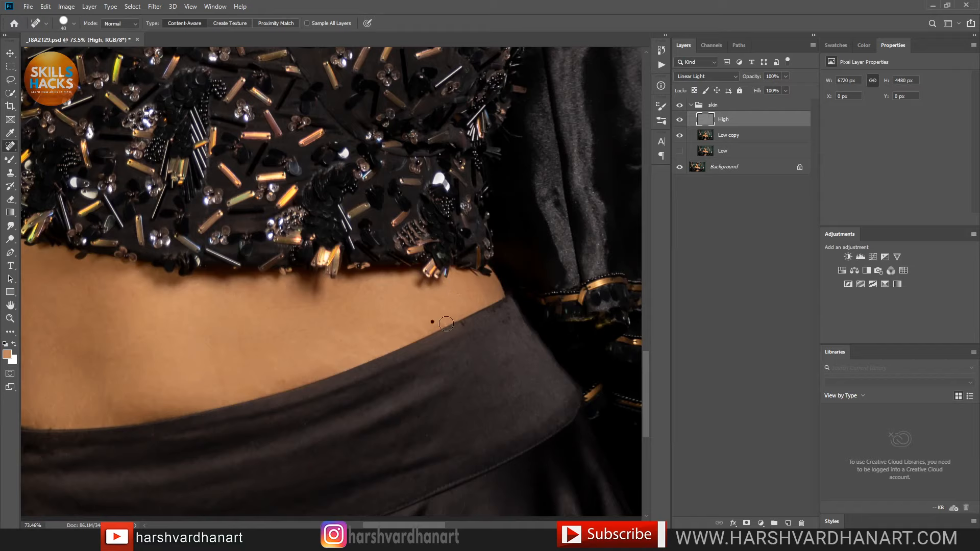
click(355, 337)
click(343, 335)
click(505, 317)
click(500, 323)
click(425, 332)
Step: Heal the remaining marks on the lower waist near the waistband
drag(375, 381, 425, 388)
click(501, 353)
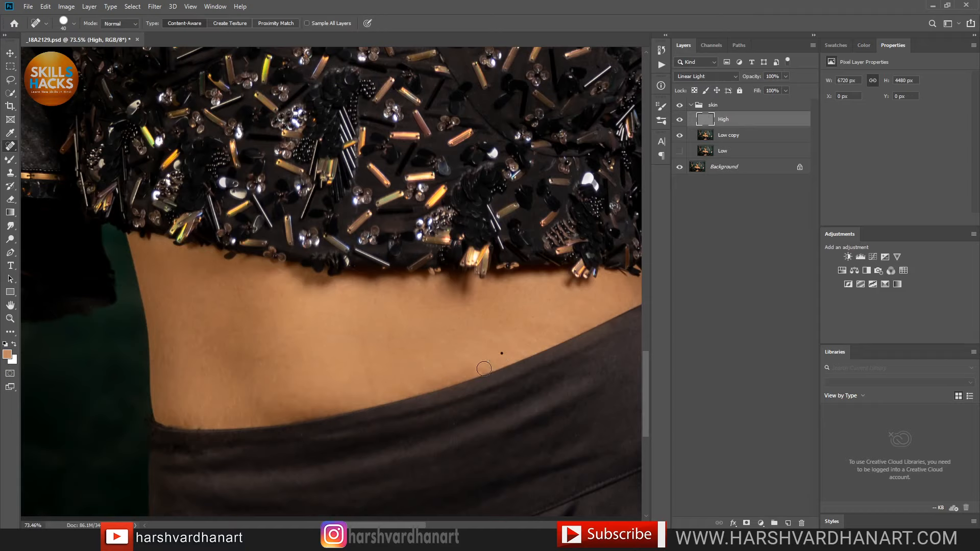
drag(483, 368, 438, 371)
click(372, 378)
mouse_move(237, 403)
mouse_down()
mouse_move(209, 436)
mouse_move(210, 401)
mouse_up()
mouse_move(466, 308)
mouse_down()
mouse_move(420, 306)
mouse_move(472, 328)
mouse_up()
drag(186, 425, 224, 431)
Step: Toggle the skin retouching off and on to compare, then zoom out to the torso
click(679, 106)
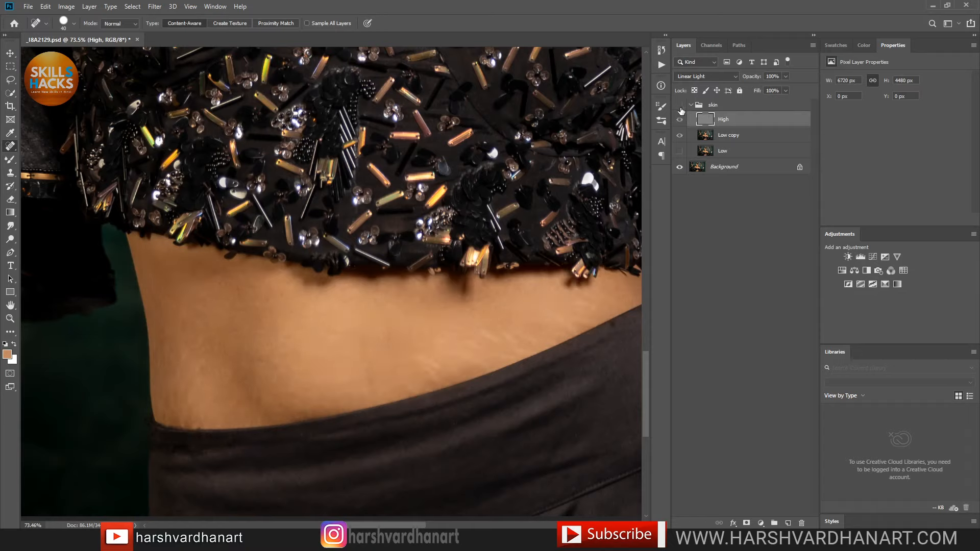
click(680, 107)
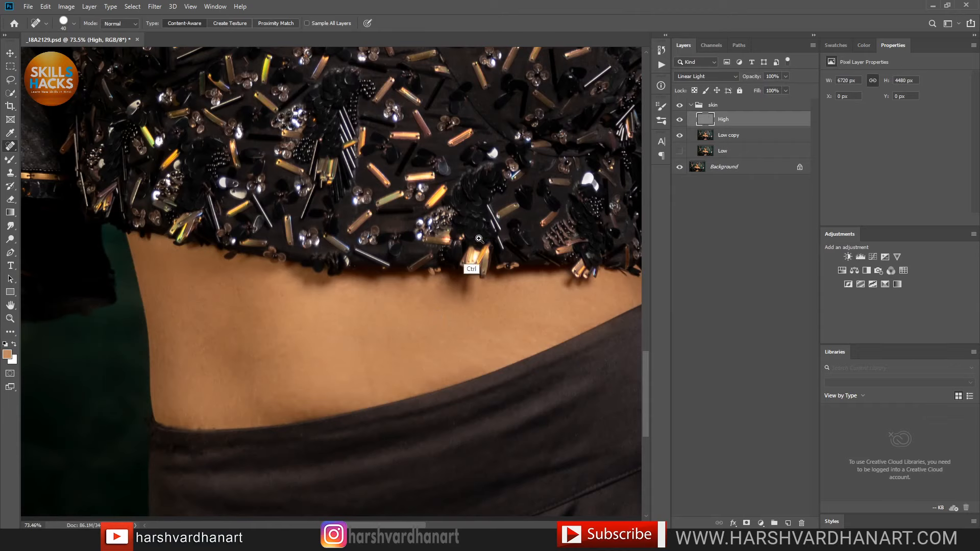
drag(492, 232, 473, 230)
Step: Zoom back in to frame the face and select the Low copy layer
drag(450, 364, 422, 470)
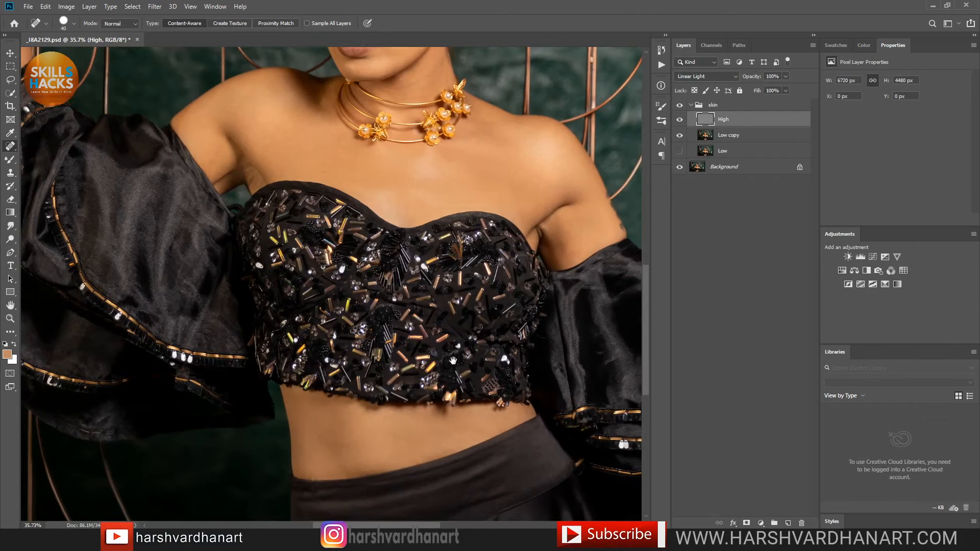
drag(409, 304, 428, 394)
drag(396, 205, 437, 225)
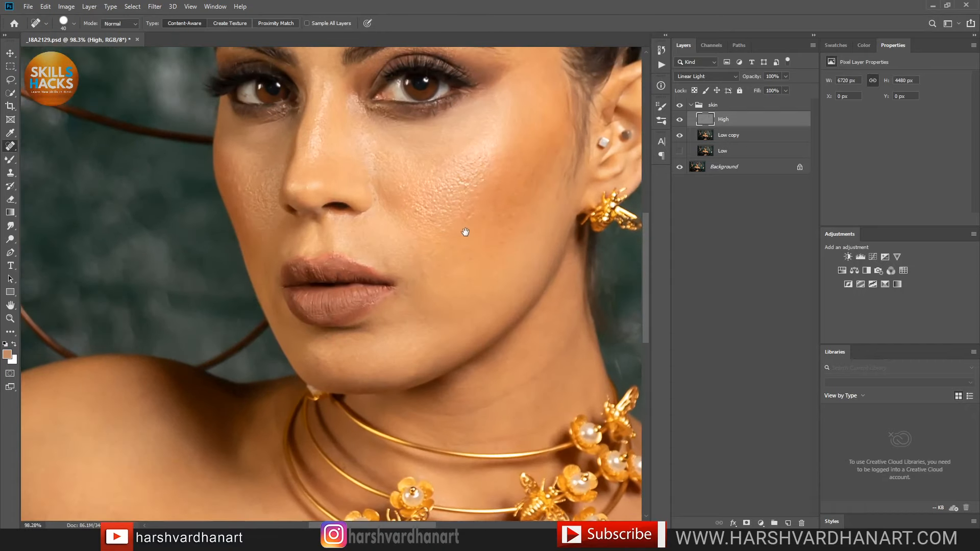
mouse_move(493, 199)
mouse_down()
mouse_move(491, 273)
mouse_move(490, 196)
mouse_move(488, 203)
mouse_up()
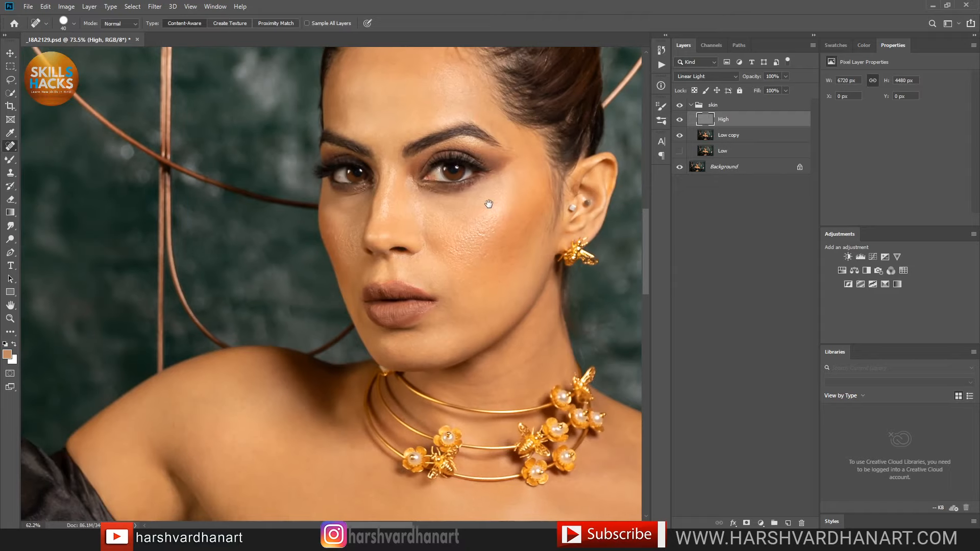
click(712, 138)
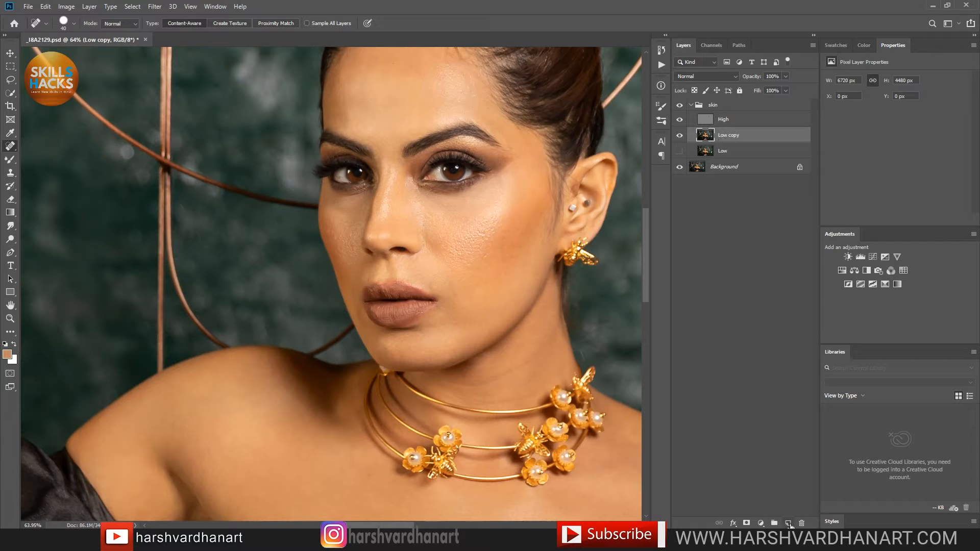
Step: Add Layer 1 above Low copy and set up the regular Brush tool preset
click(788, 524)
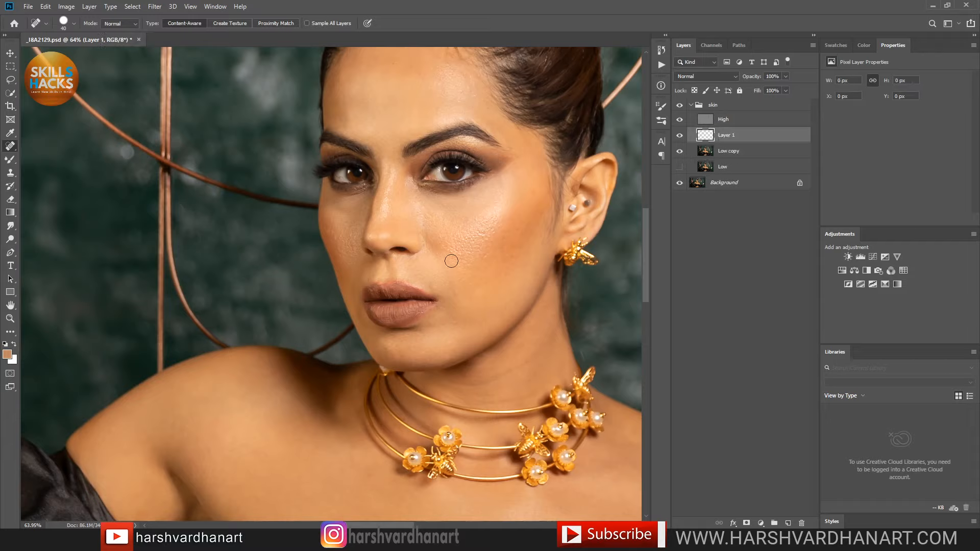
click(11, 162)
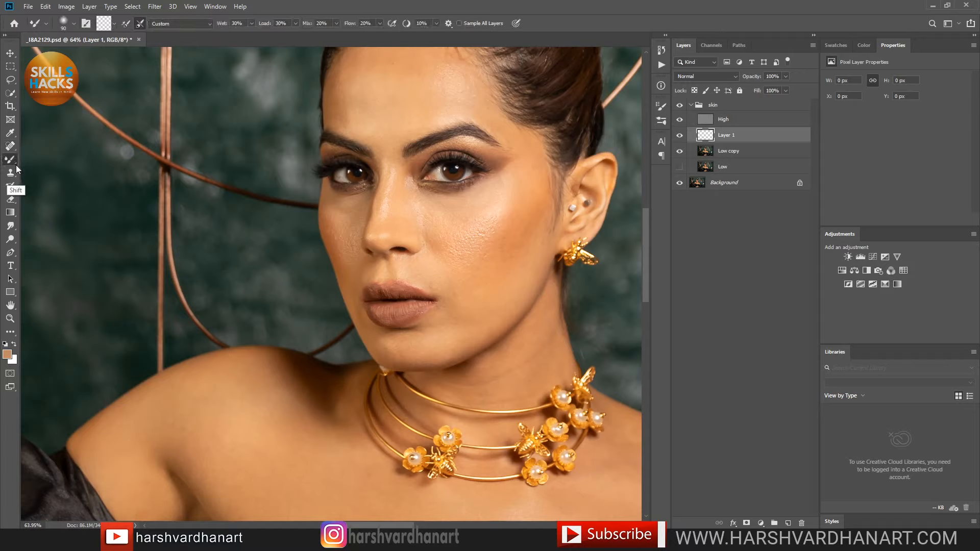
key(shift+b)
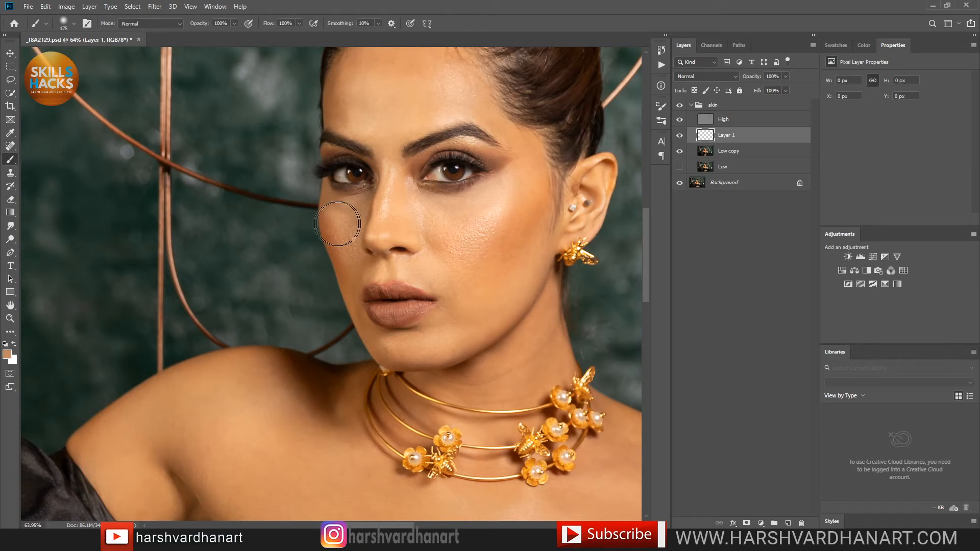
right_click(406, 149)
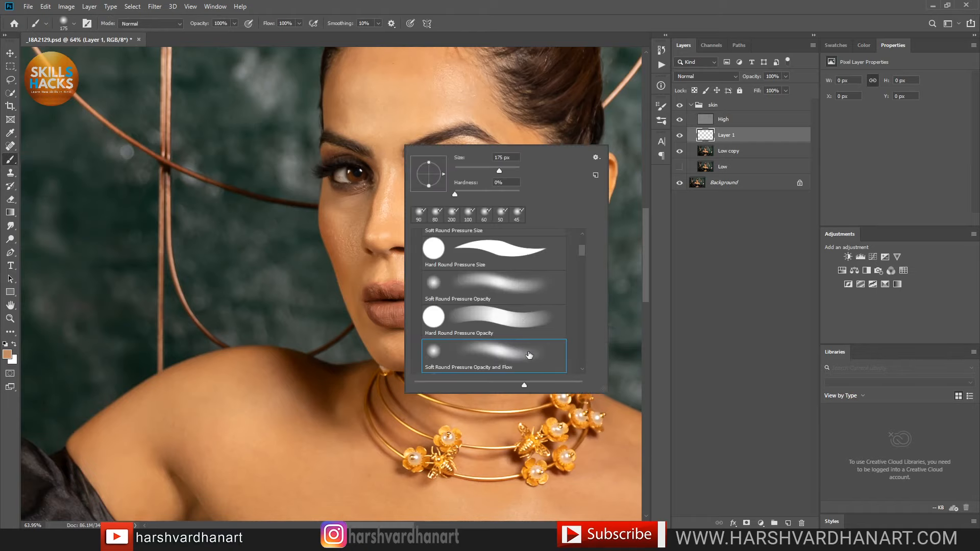
drag(583, 249, 585, 225)
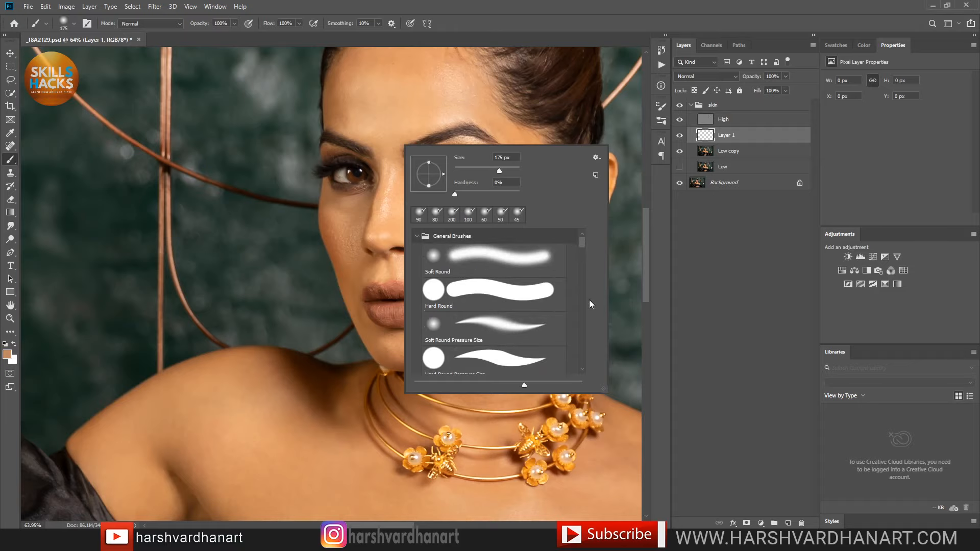
drag(583, 243, 584, 253)
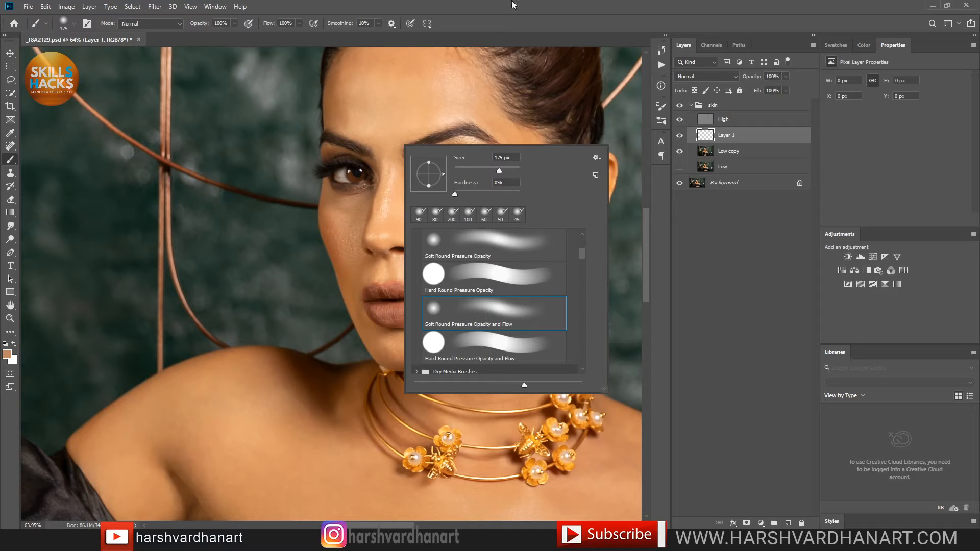
click(458, 6)
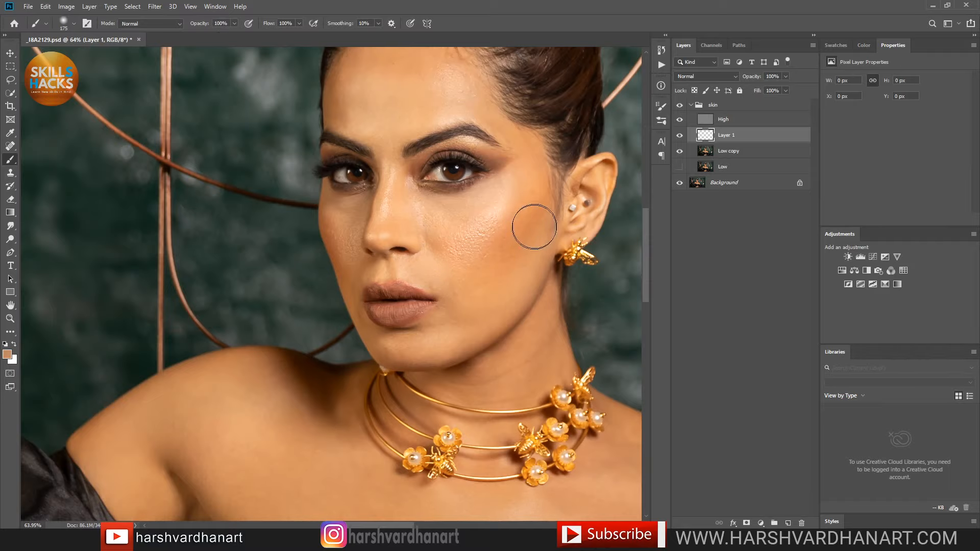
Step: Sample lighter skin tones from the cheek and paint them over the cheek
key(alt)
alt+click(509, 282)
mouse_move(510, 259)
mouse_down()
mouse_move(514, 231)
mouse_move(478, 262)
mouse_move(518, 235)
mouse_move(491, 252)
mouse_move(480, 240)
mouse_move(464, 246)
mouse_move(491, 220)
mouse_move(458, 242)
mouse_move(470, 219)
mouse_up()
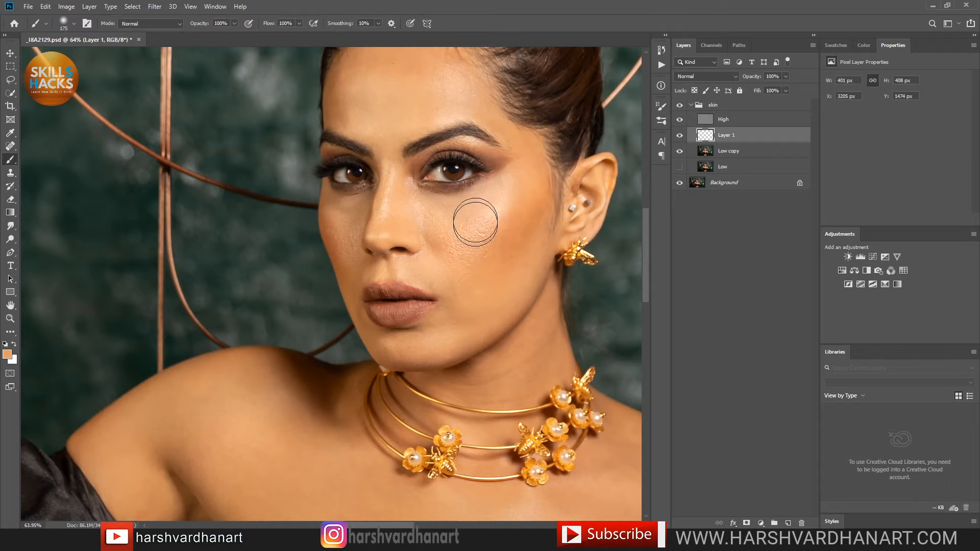
alt+click(478, 211)
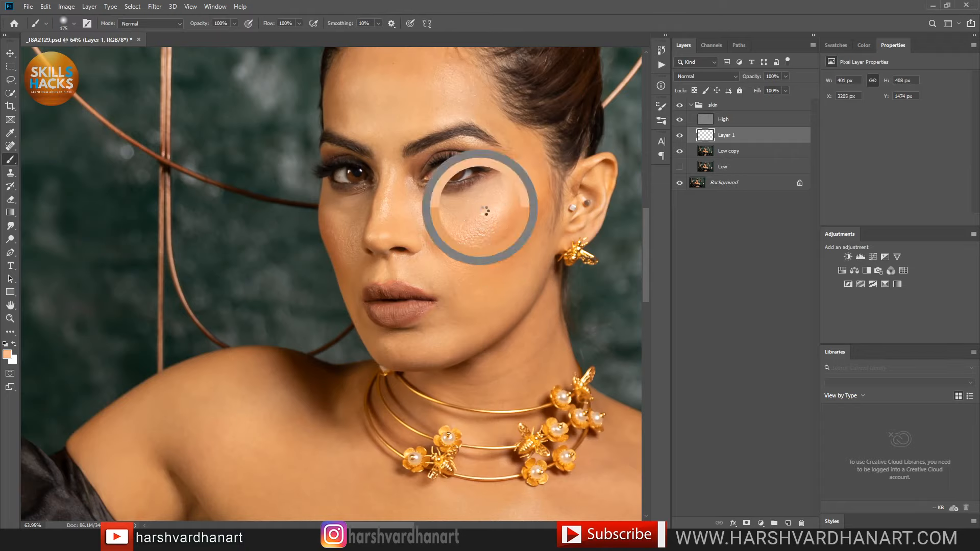
alt+click(477, 238)
mouse_move(454, 213)
mouse_down()
mouse_move(505, 198)
mouse_move(497, 209)
mouse_move(512, 191)
mouse_move(497, 230)
mouse_move(520, 190)
mouse_move(498, 273)
mouse_move(526, 244)
mouse_move(470, 330)
mouse_move(507, 265)
mouse_up()
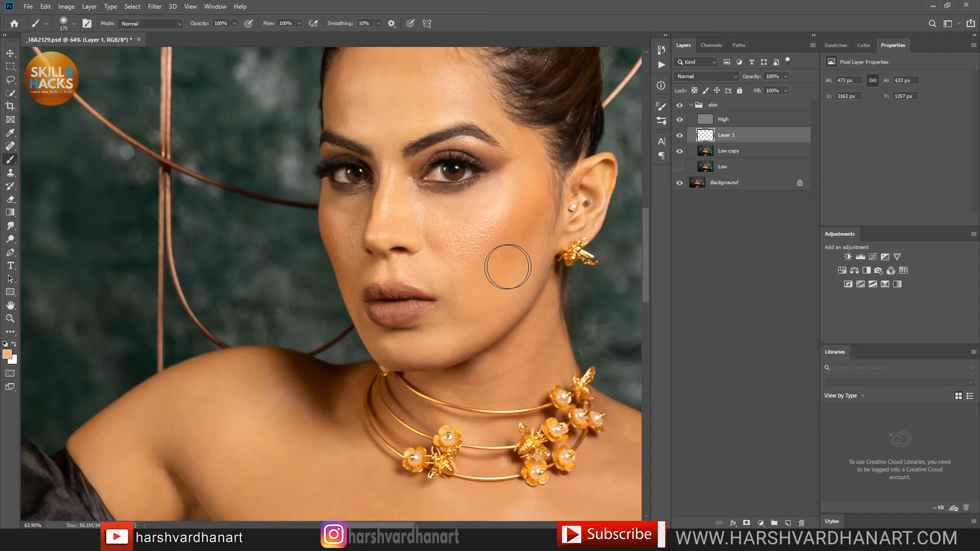
Step: Paint sampled peach skin tones beside the mouth corner, then shrink the brush to 90
alt+click(446, 260)
mouse_move(431, 269)
mouse_down()
mouse_move(461, 294)
mouse_move(401, 208)
mouse_move(410, 225)
mouse_move(428, 226)
mouse_move(425, 211)
mouse_move(466, 227)
mouse_move(492, 218)
mouse_move(478, 245)
mouse_move(502, 202)
mouse_move(467, 214)
mouse_move(489, 200)
mouse_up()
alt+click(478, 305)
mouse_move(470, 317)
mouse_down()
mouse_move(410, 348)
mouse_move(438, 343)
mouse_move(422, 344)
mouse_move(454, 335)
mouse_move(395, 341)
mouse_move(444, 338)
mouse_move(437, 327)
mouse_move(449, 315)
mouse_move(491, 306)
mouse_up()
key(bracketleft)
key(bracketleft)
key(bracketleft)
key(bracketleft)
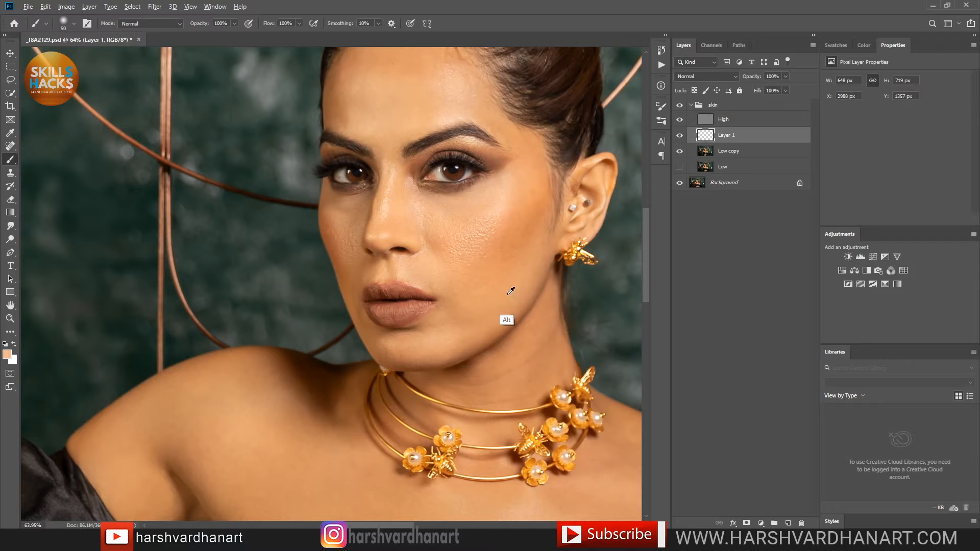
Step: Sample several peach tones from the cheek and forehead and paint them over the forehead and neck
alt+click(506, 293)
alt+click(490, 208)
alt+click(520, 266)
alt+click(488, 229)
alt+click(461, 279)
alt+click(416, 76)
mouse_move(408, 81)
mouse_down()
mouse_move(375, 124)
mouse_move(374, 74)
mouse_move(358, 83)
mouse_move(377, 128)
mouse_move(415, 70)
mouse_move(406, 102)
mouse_move(450, 108)
mouse_up()
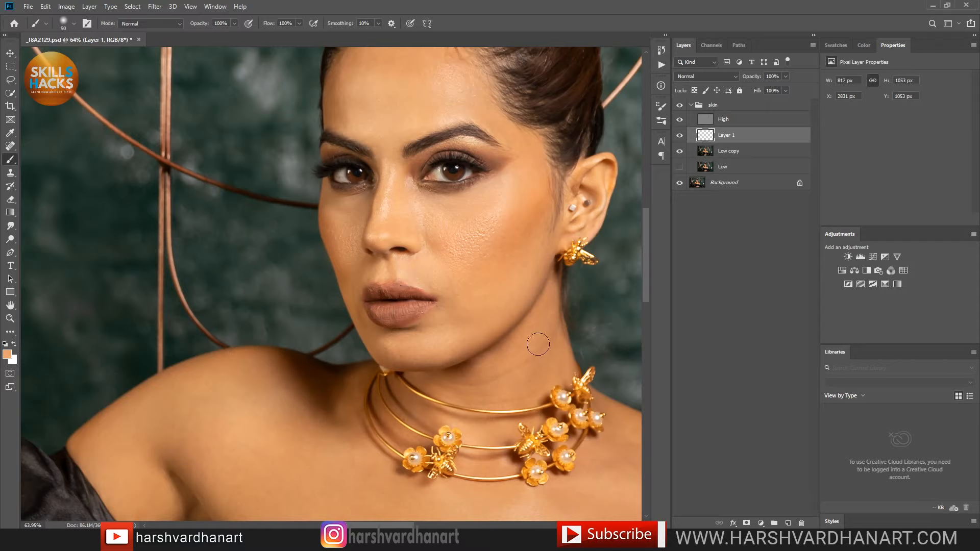
drag(539, 392, 499, 431)
Step: Hide and show Layer 1 twice to compare the painted skin with the original
mouse_move(499, 229)
mouse_down()
mouse_move(486, 308)
mouse_move(514, 260)
mouse_up()
click(679, 135)
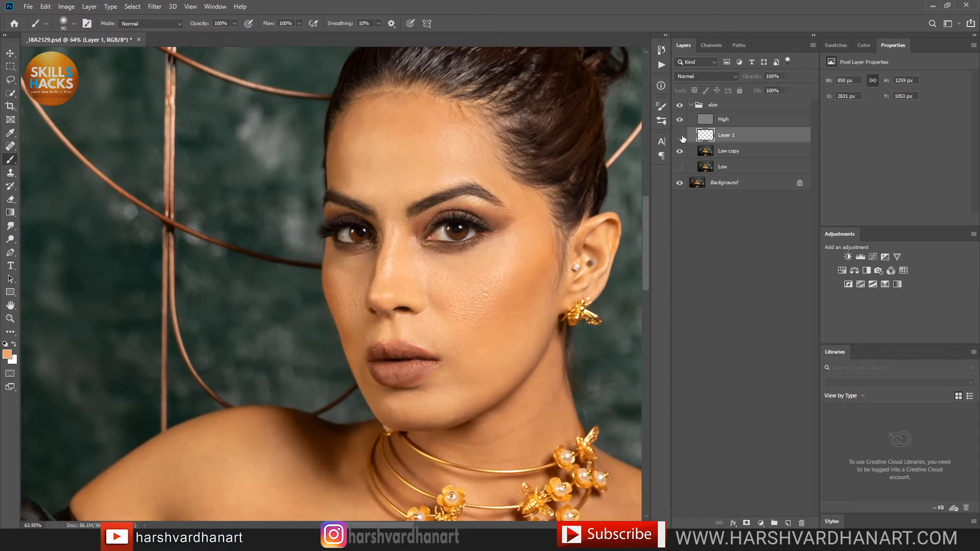
click(680, 135)
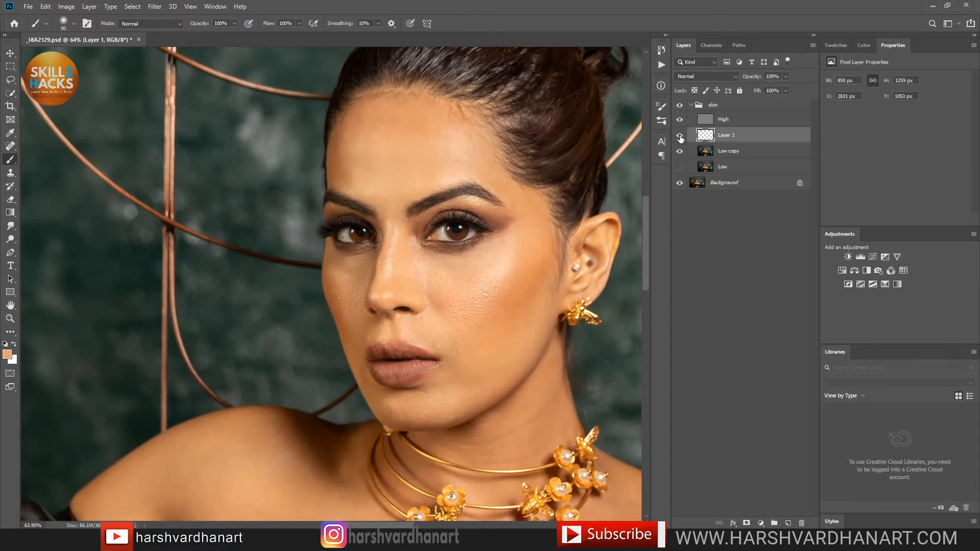
click(680, 135)
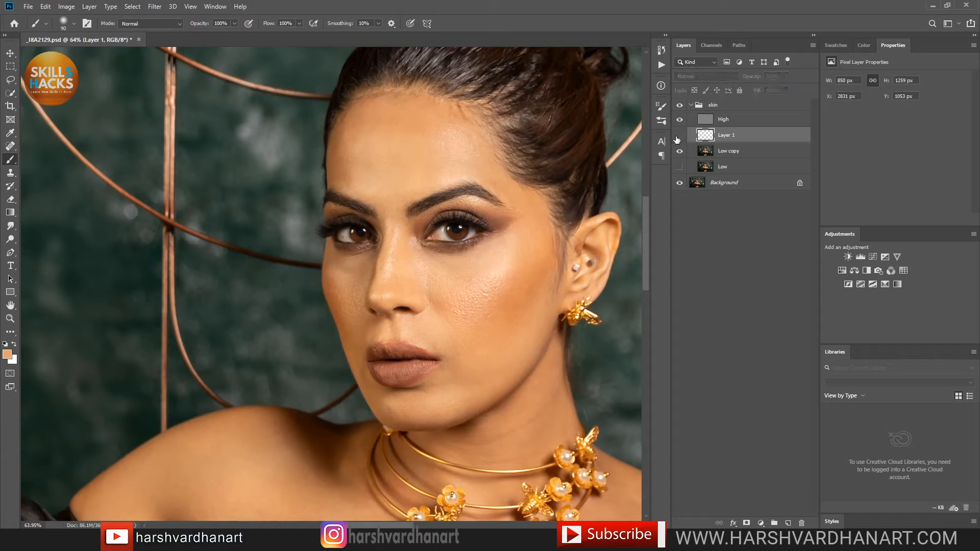
click(680, 136)
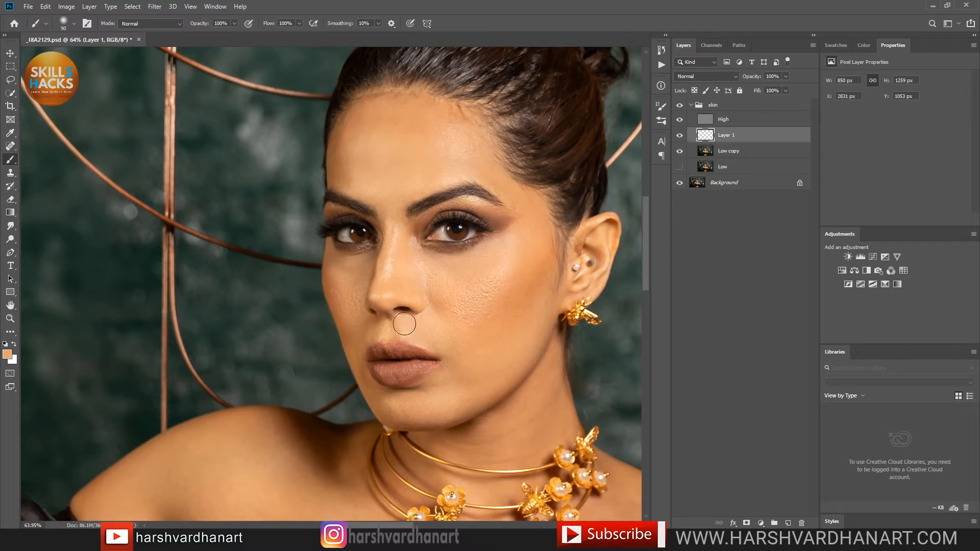
Step: Sample skin between the brows and paint it over the forehead, temple and upper ear
click(388, 216)
mouse_move(379, 108)
mouse_down()
mouse_move(464, 135)
mouse_move(452, 142)
mouse_move(438, 118)
mouse_up()
mouse_move(599, 228)
mouse_down()
mouse_move(594, 242)
mouse_move(610, 236)
mouse_up()
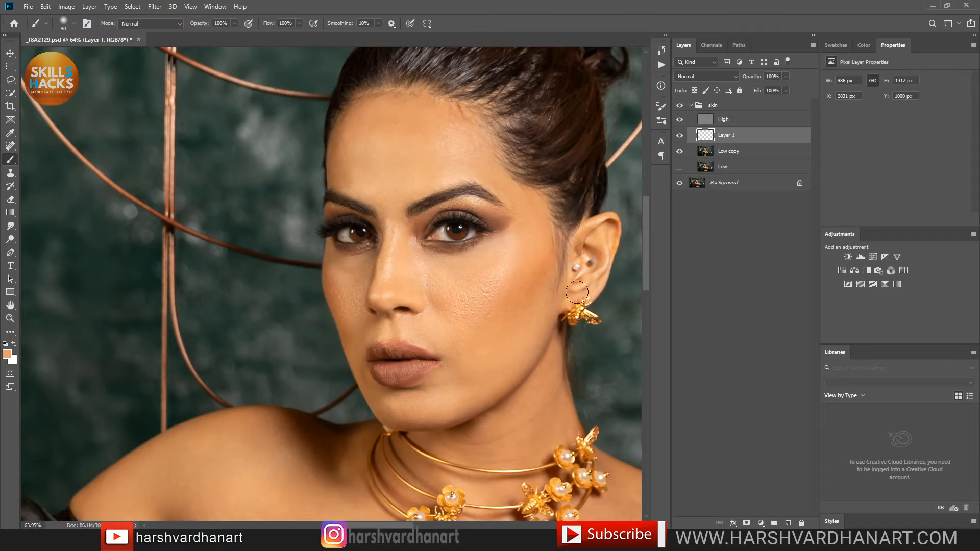
Step: Enlarge the brush to 250 and paint skin tone over the shoulder, right collarbone and underarm
drag(512, 371, 501, 230)
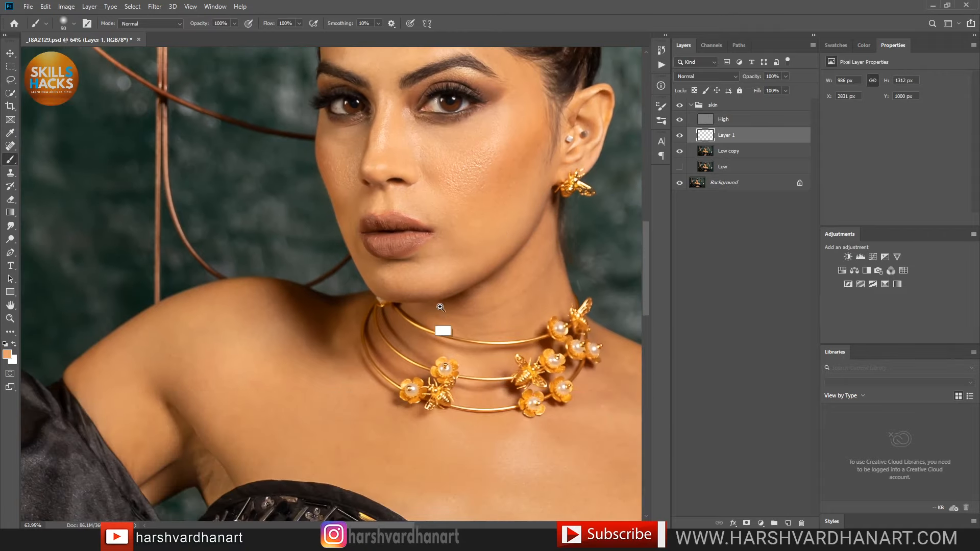
drag(440, 308, 403, 332)
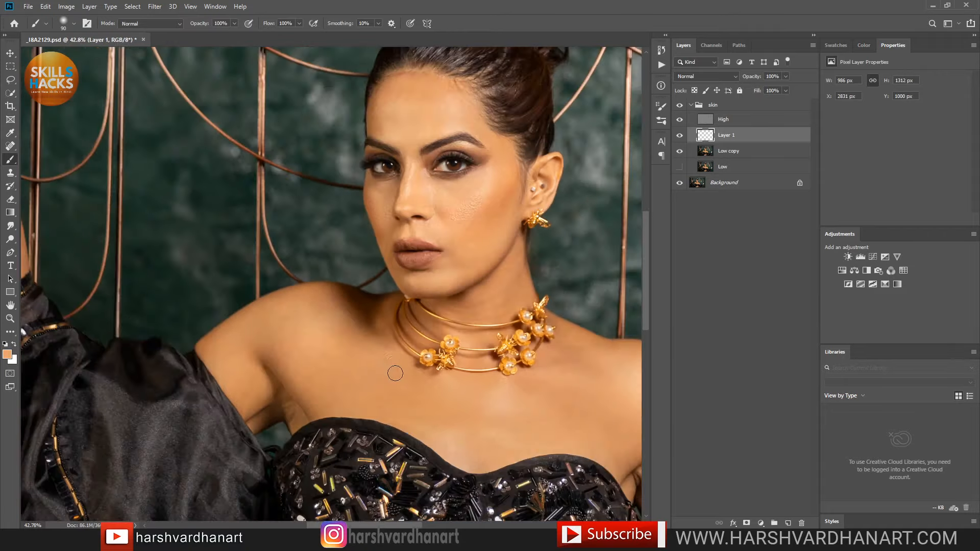
key(bracketright)
key(bracketright)
key(bracketright)
key(bracketright)
key(bracketright)
key(bracketright)
mouse_move(337, 350)
mouse_down()
mouse_move(374, 364)
mouse_move(283, 366)
mouse_up()
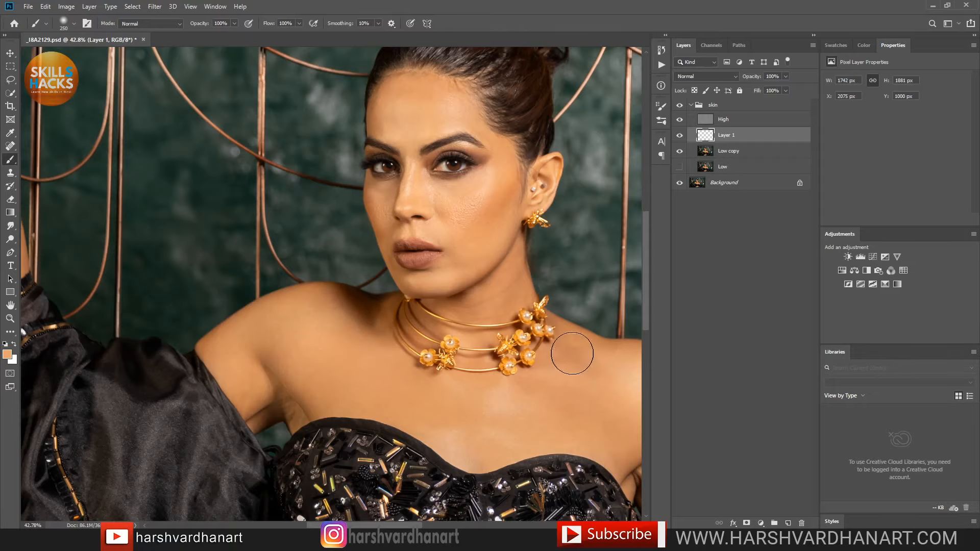
mouse_move(571, 350)
mouse_down()
mouse_move(586, 376)
mouse_move(494, 387)
mouse_up()
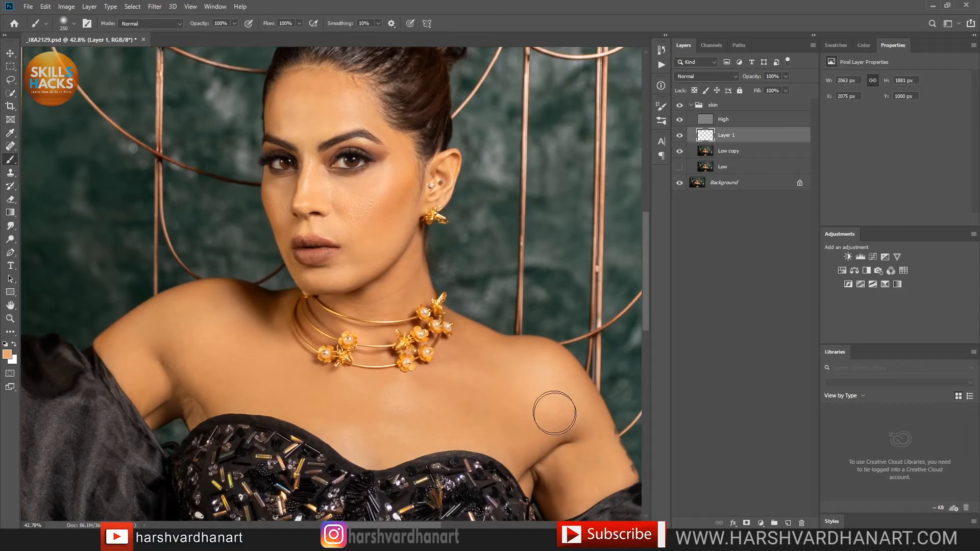
mouse_move(555, 413)
mouse_down()
mouse_move(577, 486)
mouse_move(530, 481)
mouse_move(563, 495)
mouse_move(603, 442)
mouse_move(578, 469)
mouse_move(533, 478)
mouse_move(510, 417)
mouse_move(464, 422)
mouse_move(252, 349)
mouse_move(171, 356)
mouse_move(190, 403)
mouse_move(181, 386)
mouse_move(268, 341)
mouse_up()
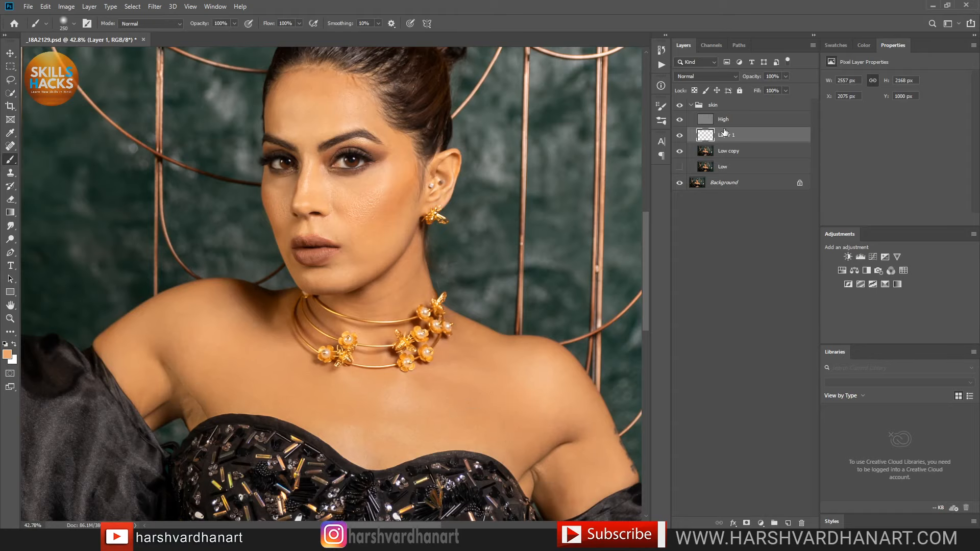
Step: Hide and show the skin group to compare, collapse the group, and zoom in on the face
click(680, 106)
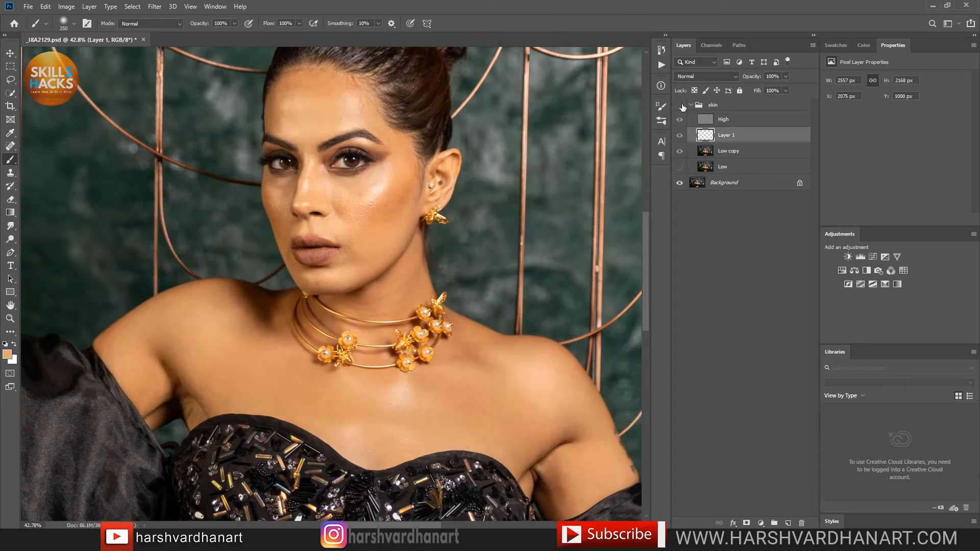
click(679, 105)
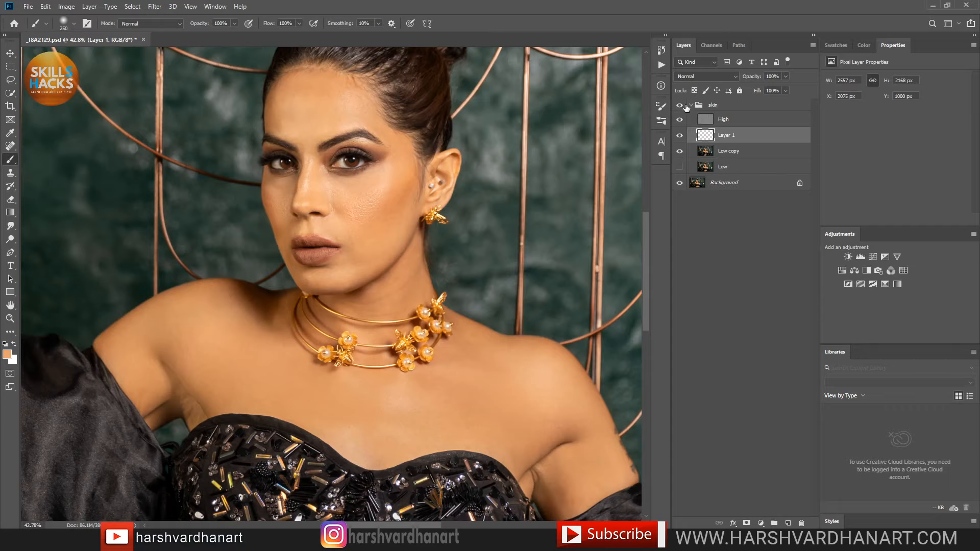
click(690, 109)
click(691, 105)
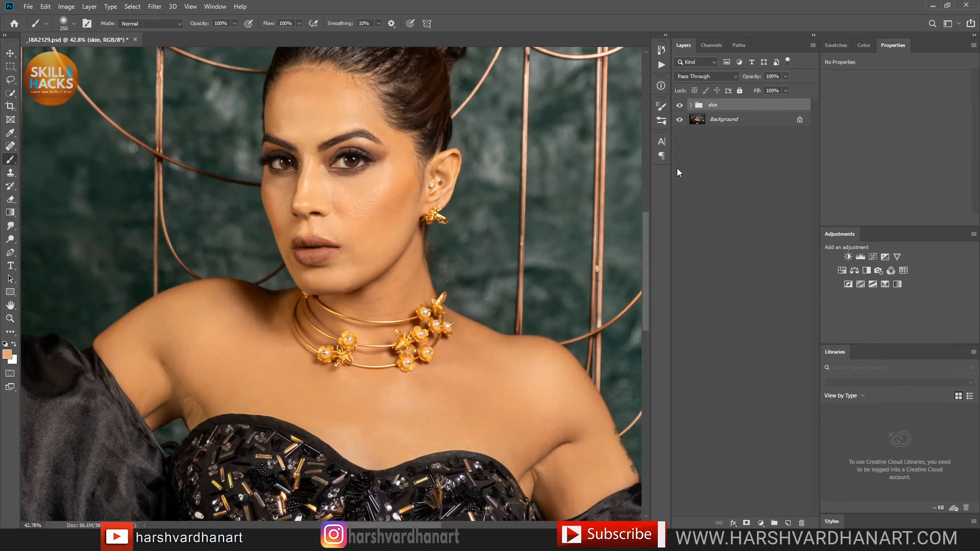
click(368, 185)
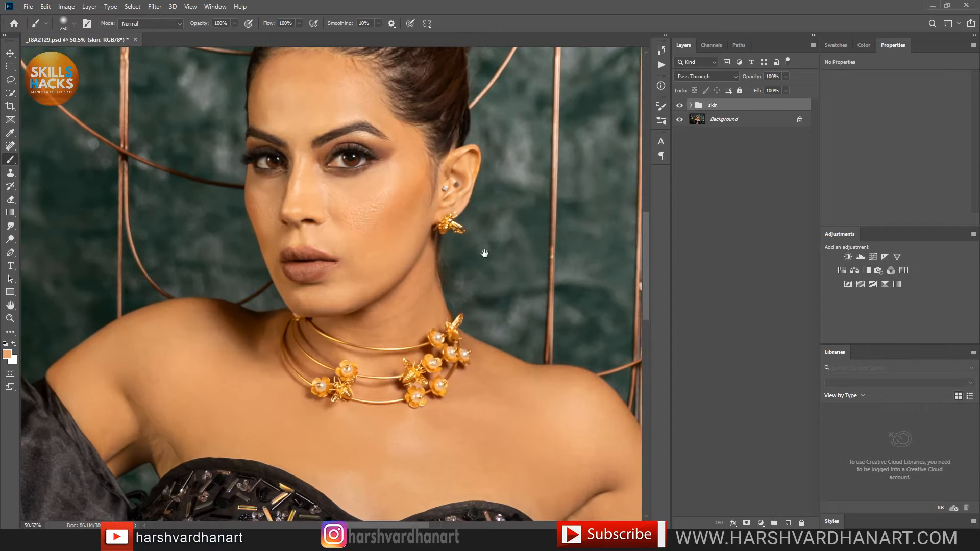
drag(367, 185, 520, 265)
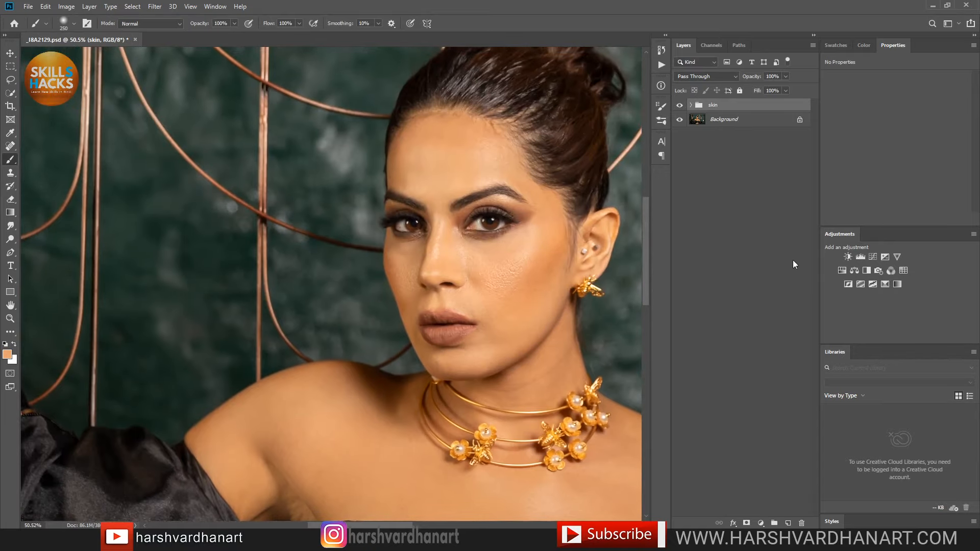
Step: Add a Selective Color layer, save, float its Properties panel, and keep Reds selected
click(885, 284)
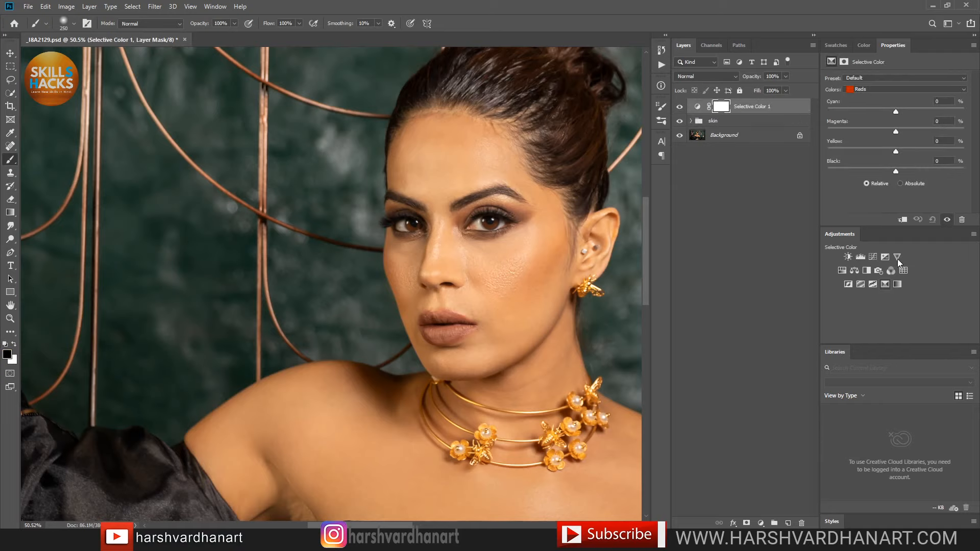
key(ctrl+s)
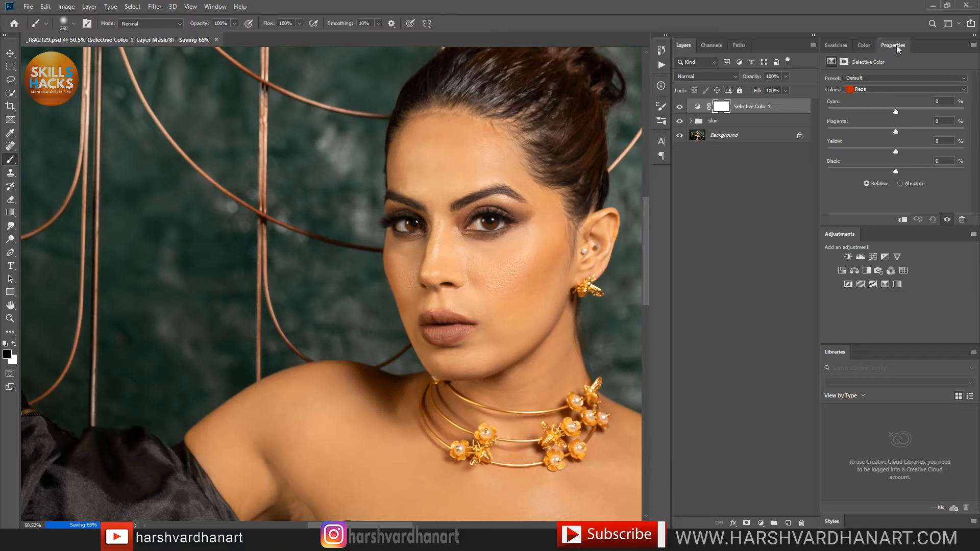
drag(897, 45, 684, 175)
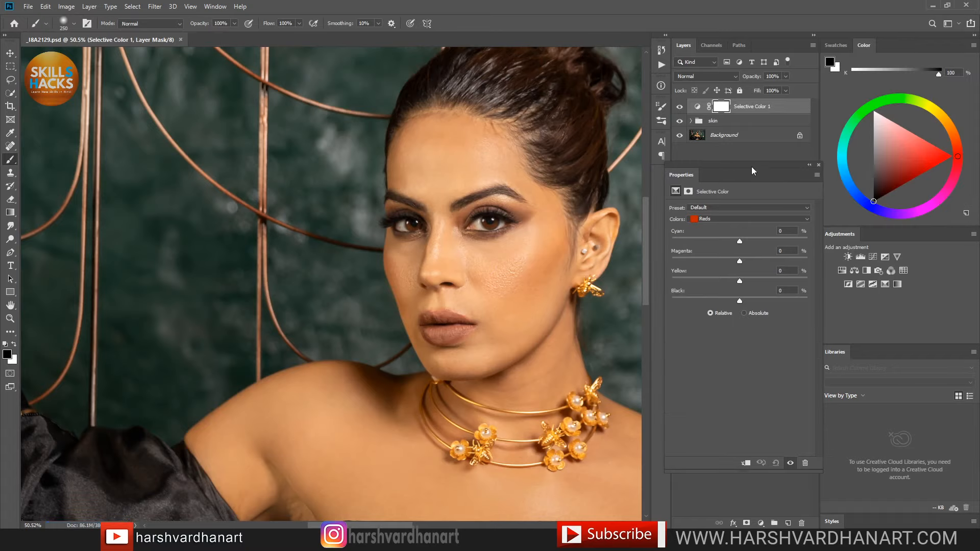
drag(752, 166, 740, 165)
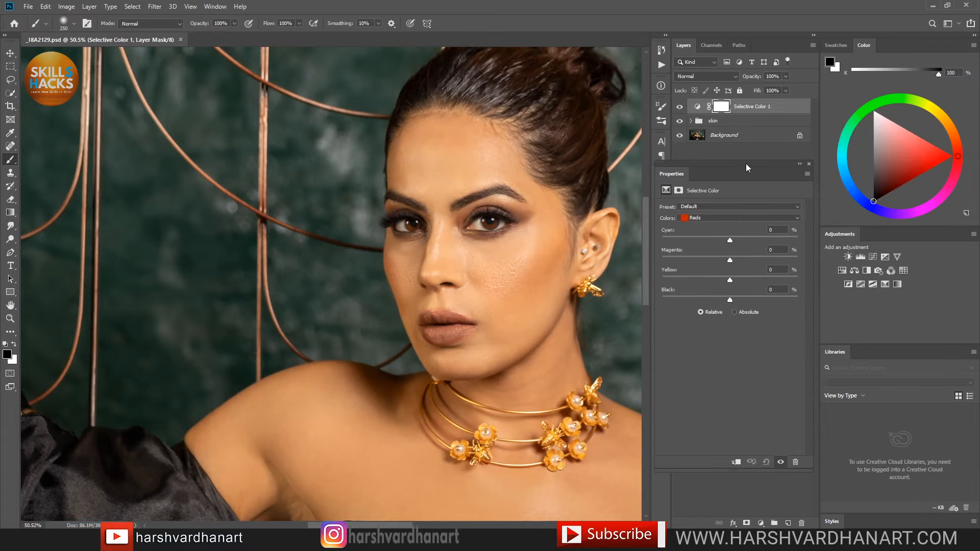
click(740, 218)
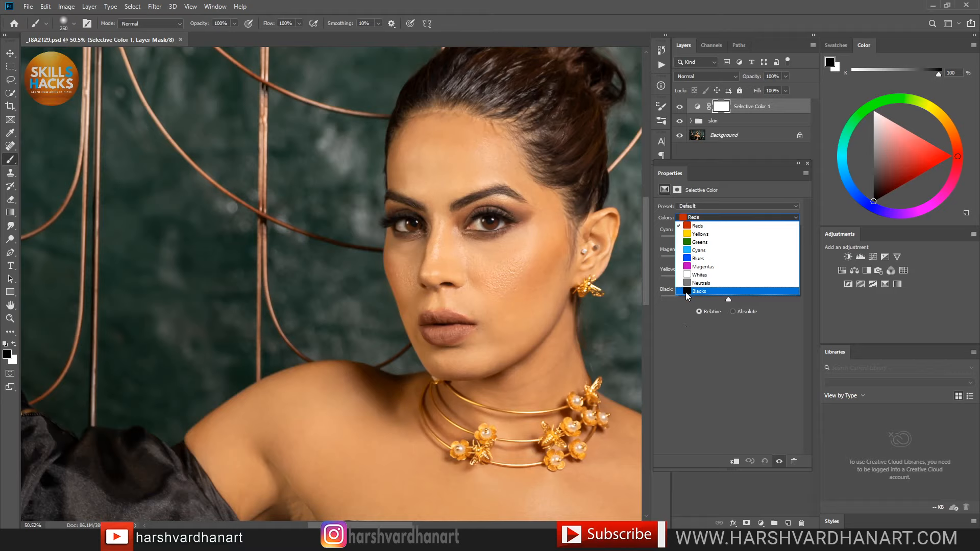
click(704, 226)
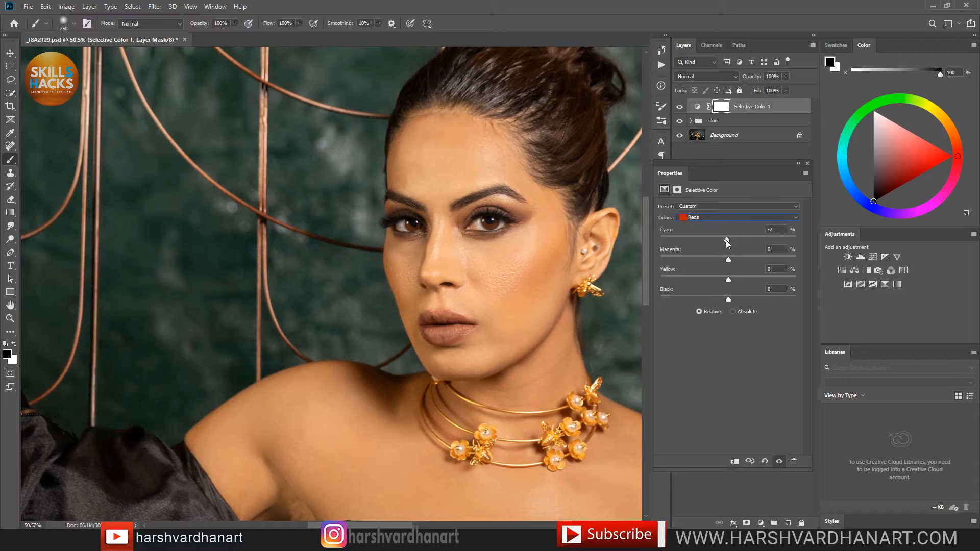
Step: Set Reds to Cyan -53, Magenta +6, Yellow +6, Black 0, then toggle the layer to compare
mouse_move(727, 240)
mouse_down()
mouse_move(704, 244)
mouse_move(727, 238)
mouse_up()
drag(755, 238, 702, 238)
mouse_move(709, 237)
mouse_down()
mouse_move(752, 233)
mouse_move(694, 243)
mouse_up()
click(733, 258)
drag(736, 258, 722, 259)
mouse_move(728, 280)
mouse_down()
mouse_move(718, 279)
mouse_move(736, 281)
mouse_up()
drag(728, 301, 699, 299)
drag(732, 300, 729, 300)
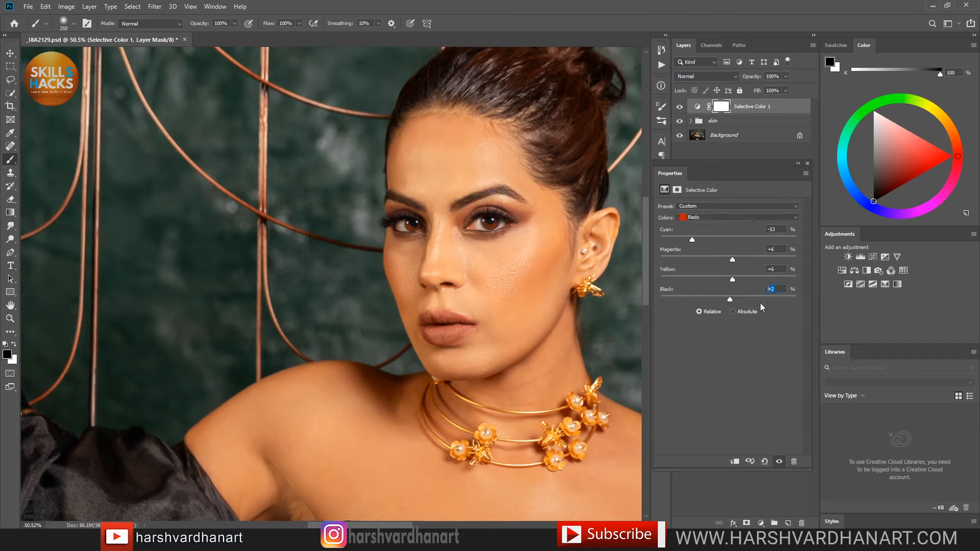
text(0)
key(Return)
click(679, 107)
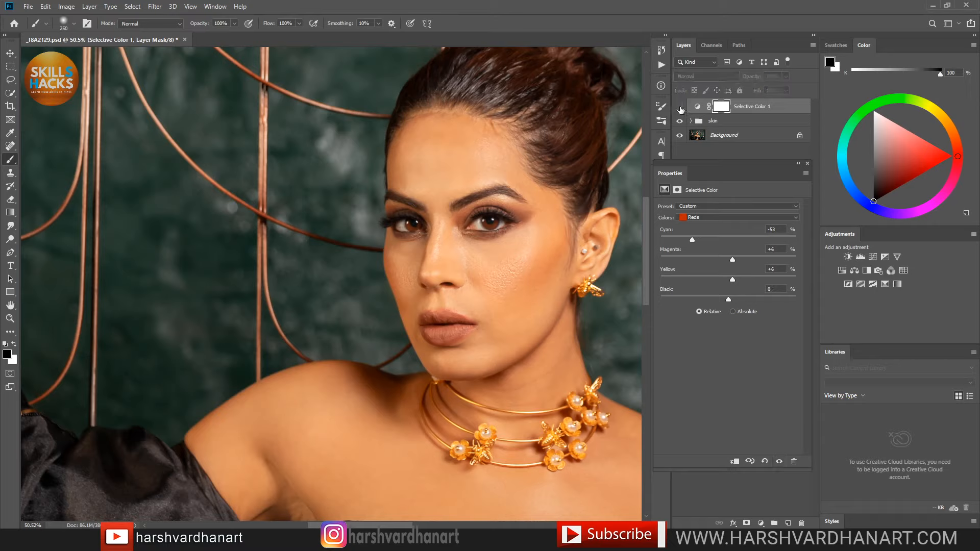
click(679, 107)
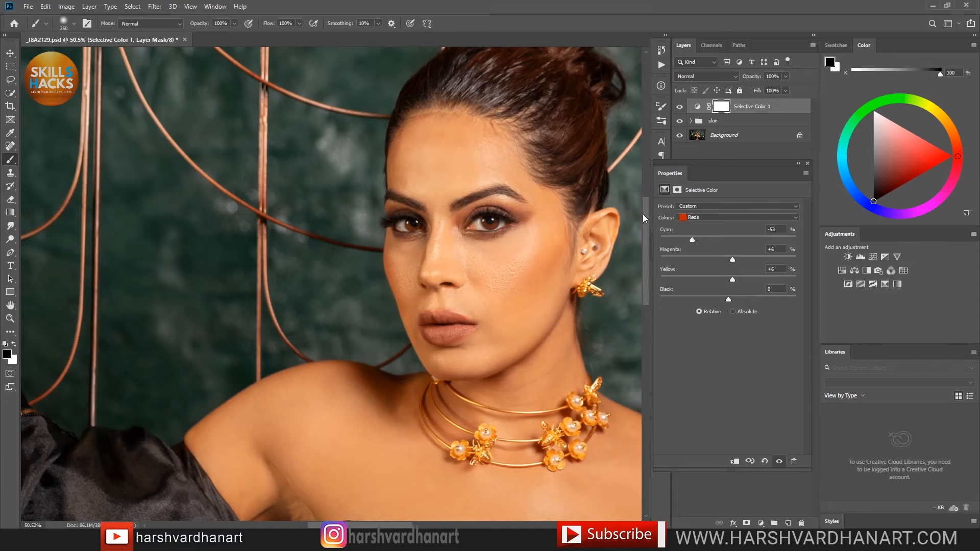
Step: Adjust the Yellows range to Cyan -36, Magenta +2, Yellow -16
click(698, 217)
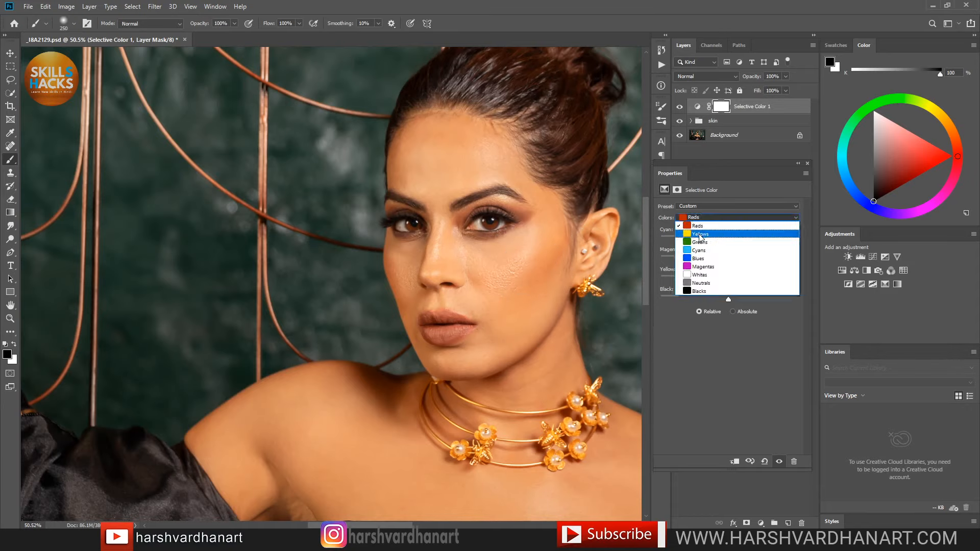
click(701, 235)
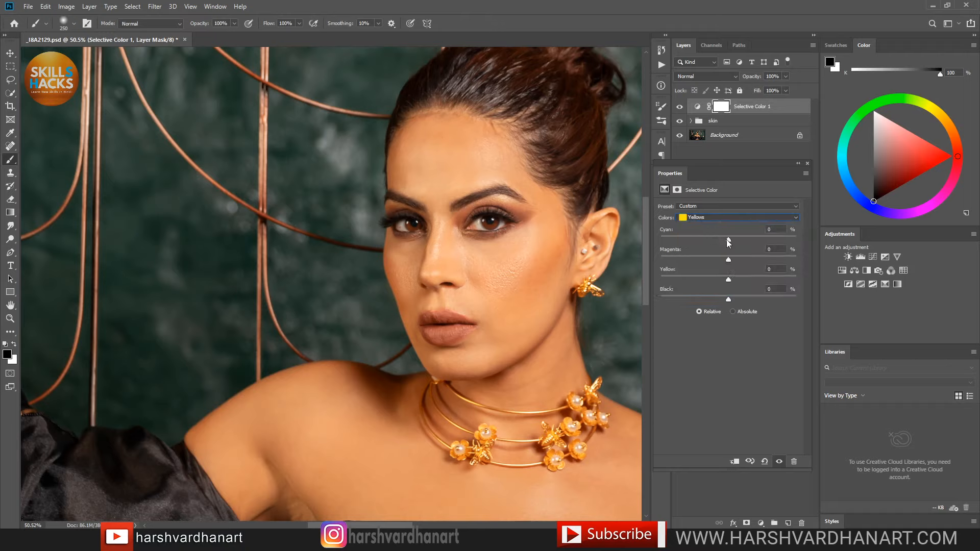
drag(730, 240, 705, 241)
drag(748, 258, 730, 257)
drag(746, 278, 719, 280)
Step: Set Greens to Cyan -18, Magenta +9, Yellow +10 and toggle the adjustment to compare
click(712, 218)
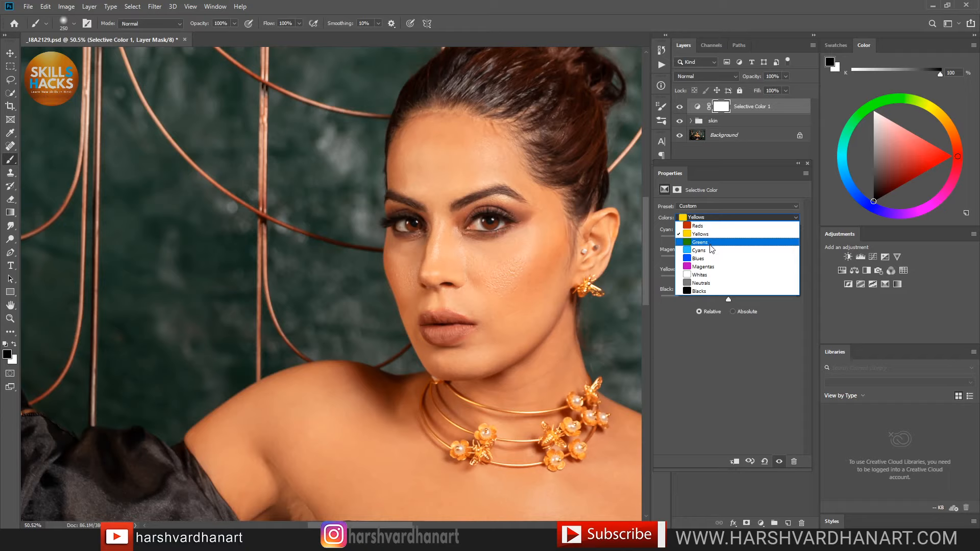
click(712, 243)
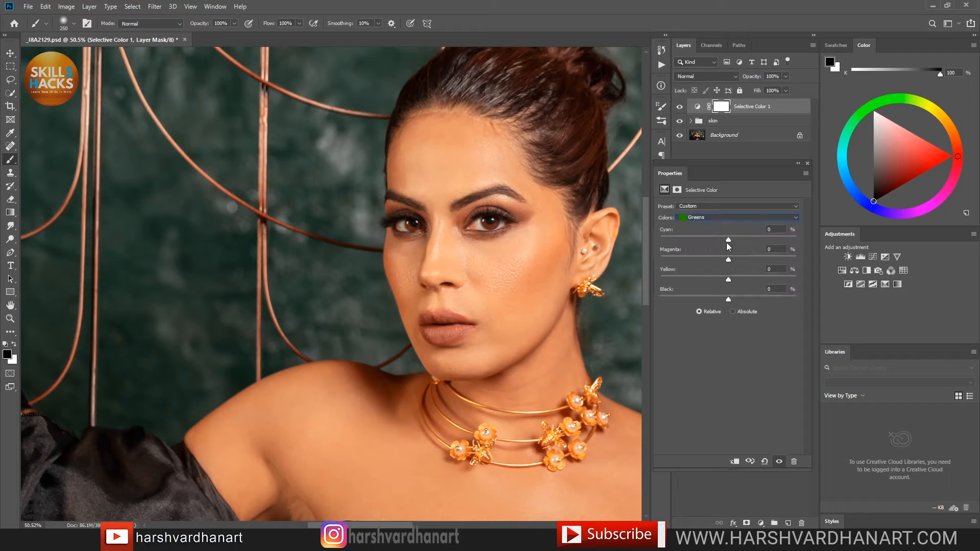
drag(729, 239, 709, 239)
drag(747, 259, 729, 260)
click(679, 107)
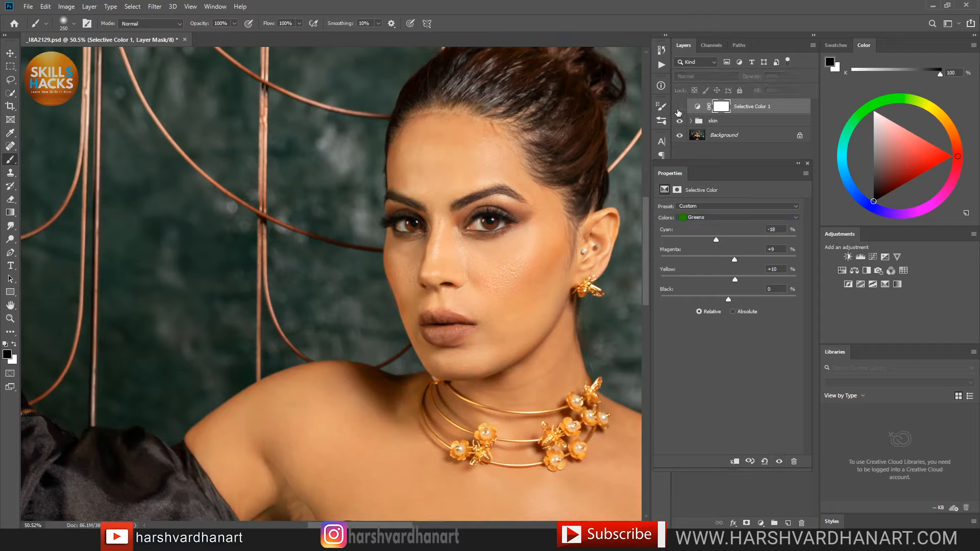
click(680, 108)
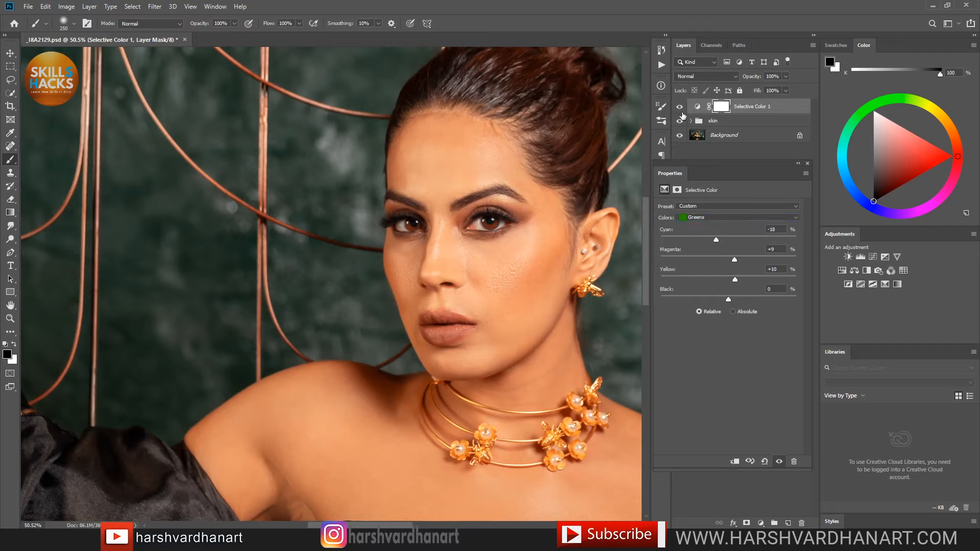
click(679, 107)
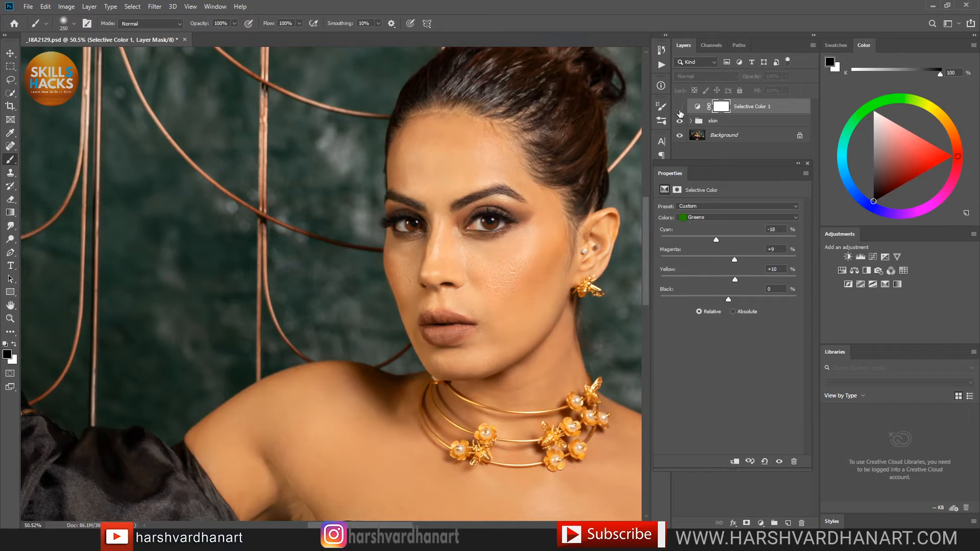
click(680, 108)
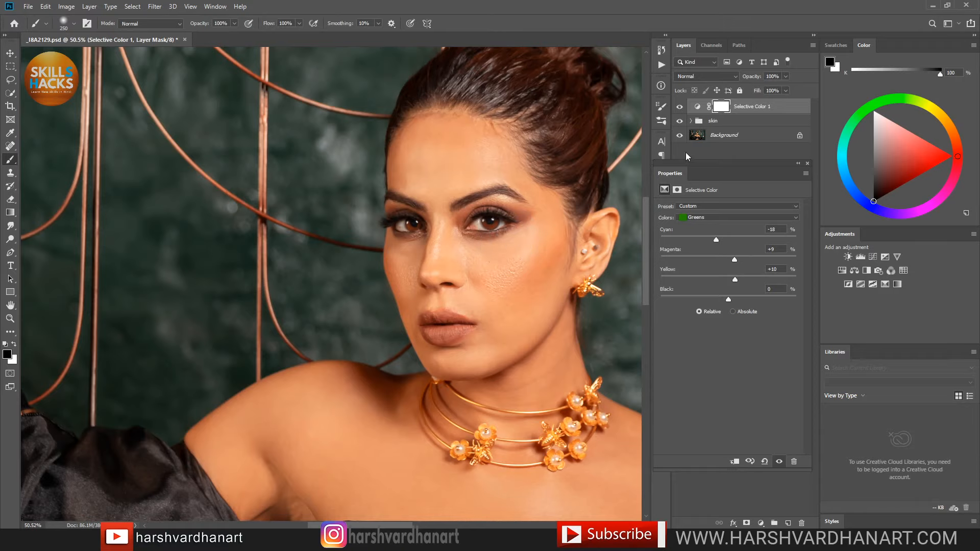
Step: Zoom in close on the underarm and create an empty Layer 2 above the Selective Color layer
key(ctrl)
drag(529, 203, 492, 229)
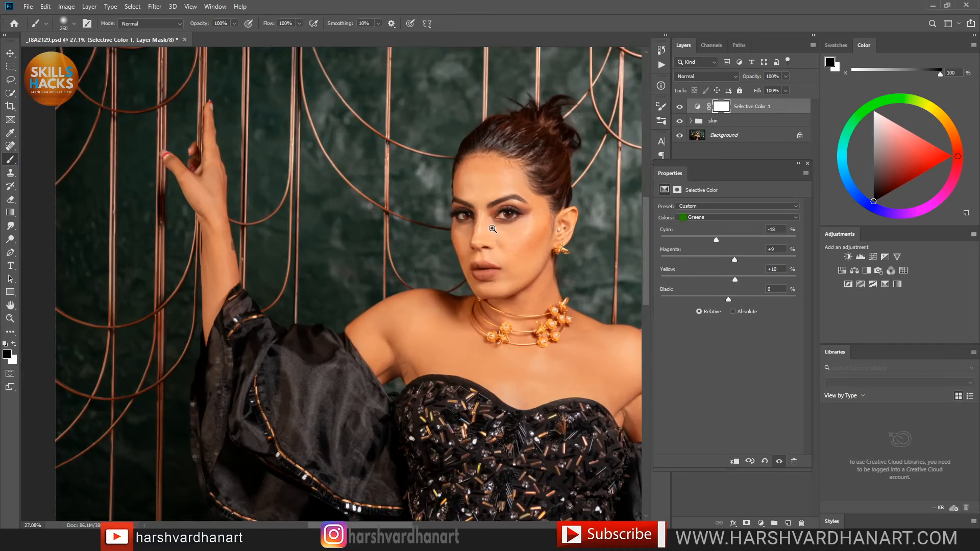
drag(602, 288, 504, 262)
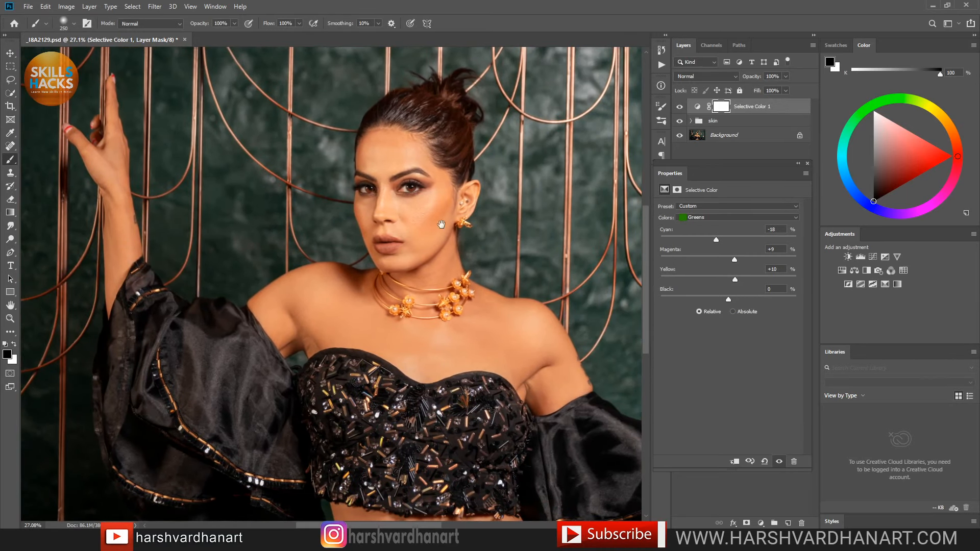
key(ctrl)
drag(434, 228, 433, 235)
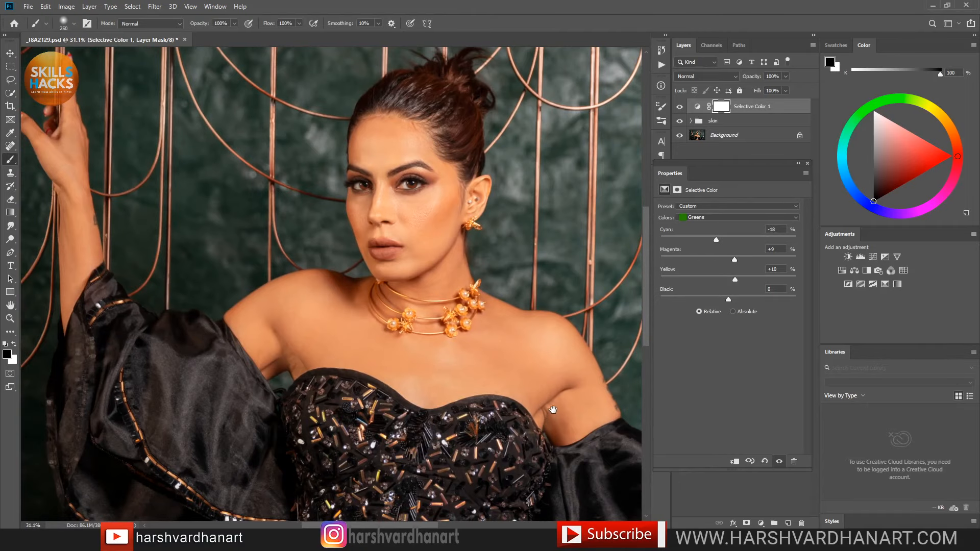
drag(539, 399, 590, 409)
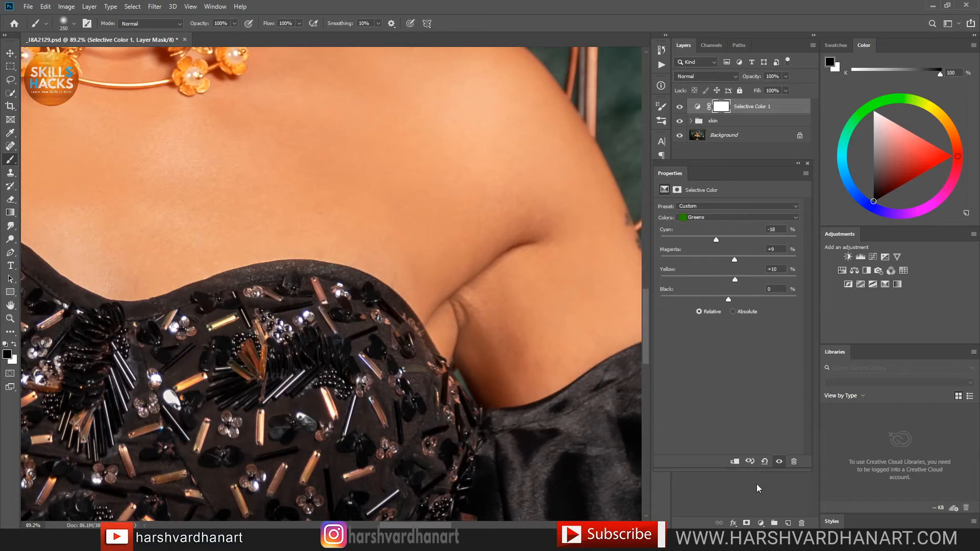
click(788, 523)
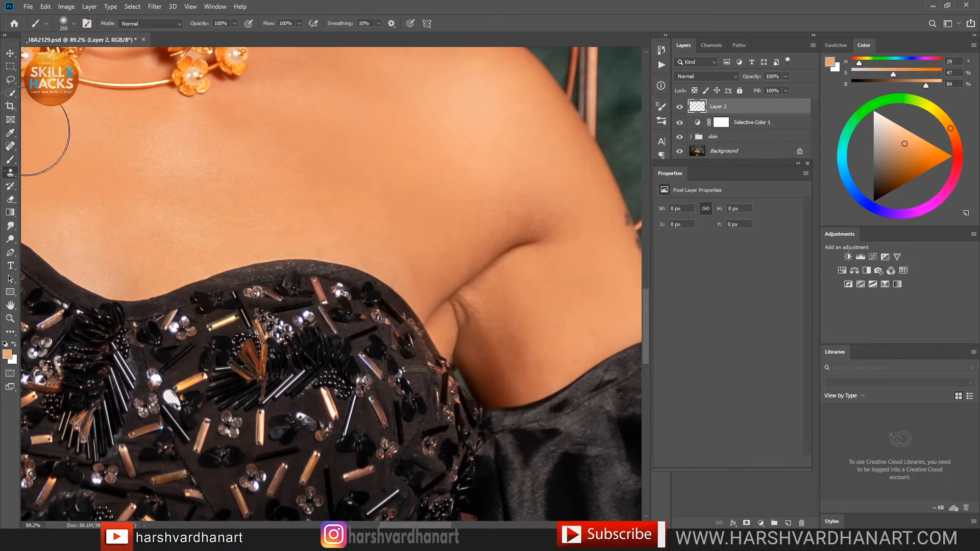
Step: With the Clone Stamp, sample skin near the armpit and clone it over the crease
key(s)
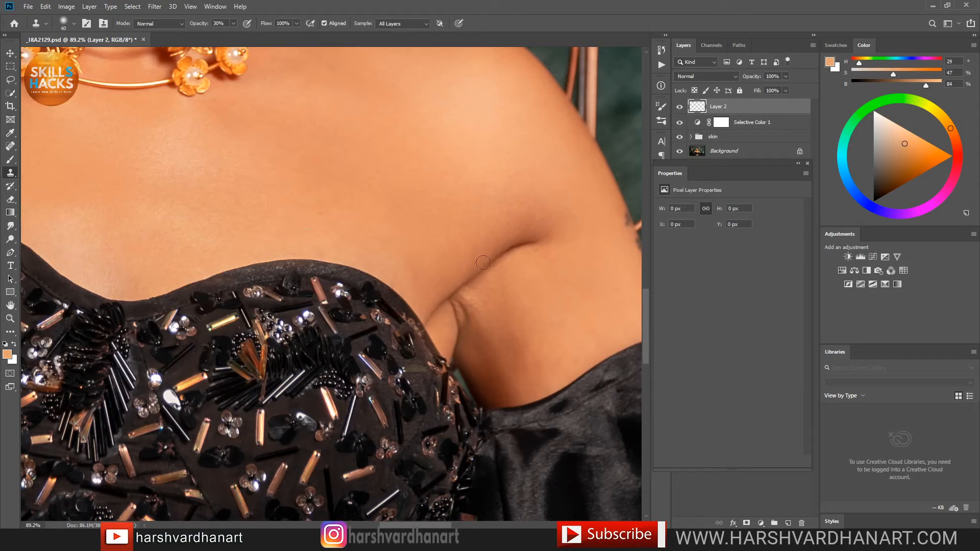
key(alt)
alt+click(480, 291)
mouse_move(468, 312)
mouse_down()
mouse_move(477, 333)
mouse_move(456, 304)
mouse_up()
alt+click(477, 301)
Step: Choose the Soft Round brush preset for cloning
right_click(459, 305)
right_click(527, 234)
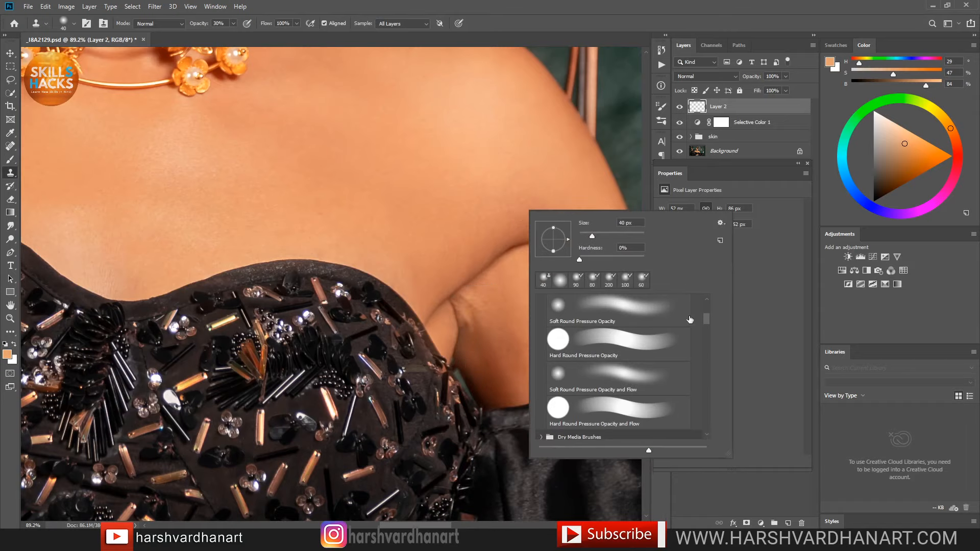
drag(708, 319, 713, 303)
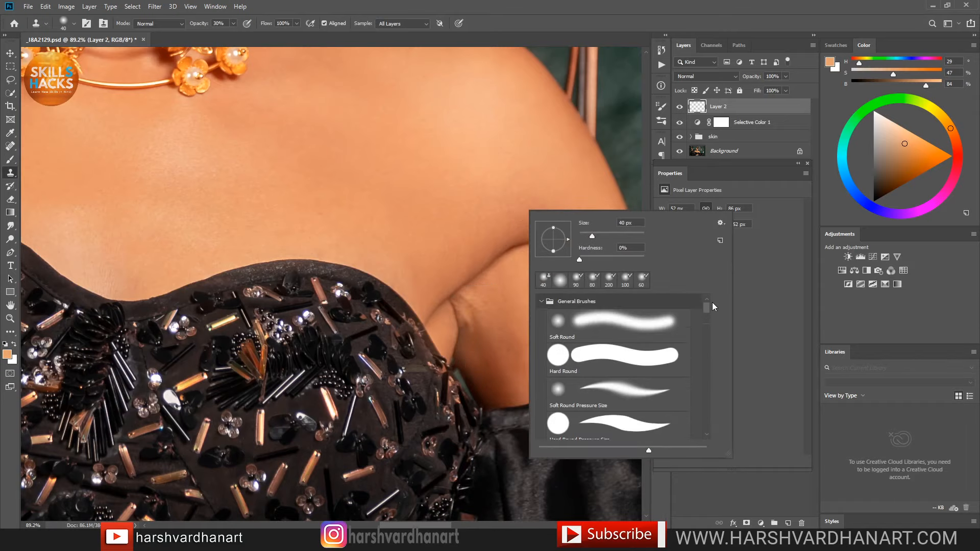
click(644, 328)
click(560, 12)
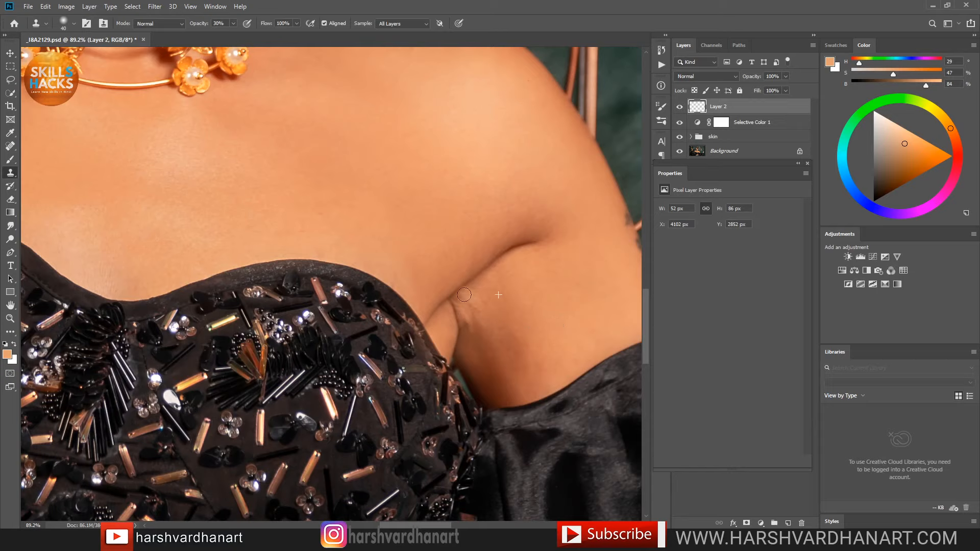
Step: Stamp smooth skin repeatedly over the armpit crease and the dark patch beside it
drag(468, 301, 465, 310)
alt+click(489, 288)
click(462, 303)
click(464, 312)
alt+click(498, 319)
click(488, 353)
alt+click(485, 354)
click(477, 340)
click(470, 329)
alt+click(477, 344)
click(468, 322)
alt+click(476, 338)
click(469, 319)
click(469, 321)
alt+click(475, 336)
click(458, 304)
click(469, 323)
click(471, 316)
alt+click(481, 326)
click(465, 290)
mouse_move(465, 290)
mouse_down()
mouse_move(480, 321)
mouse_move(468, 292)
mouse_up()
Step: Clone from new sources at the armpit fold, undo two strokes, resample, and hide Layer 2
alt+click(557, 350)
click(543, 294)
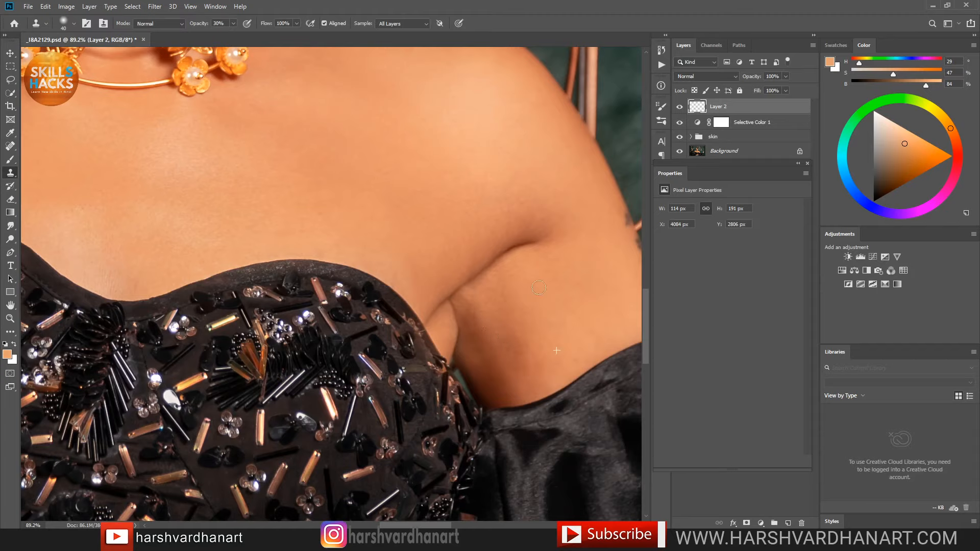
alt+click(444, 335)
drag(457, 310, 455, 321)
key(ctrl)
key(ctrl+z)
key(ctrl+z)
key(ctrl+z)
key(ctrl+z)
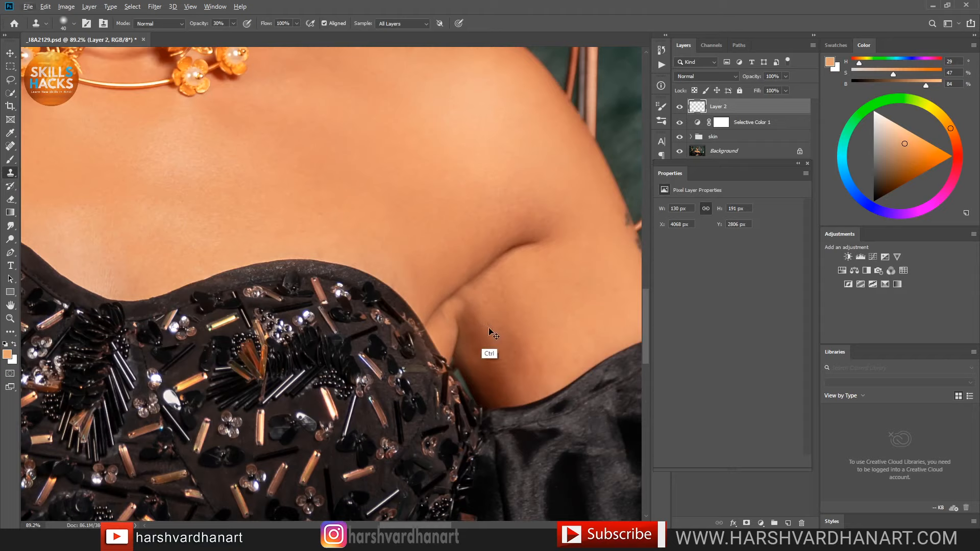
key(ctrl+z)
key(ctrl+z)
key(ctrl+z)
key(ctrl+z)
alt+click(473, 331)
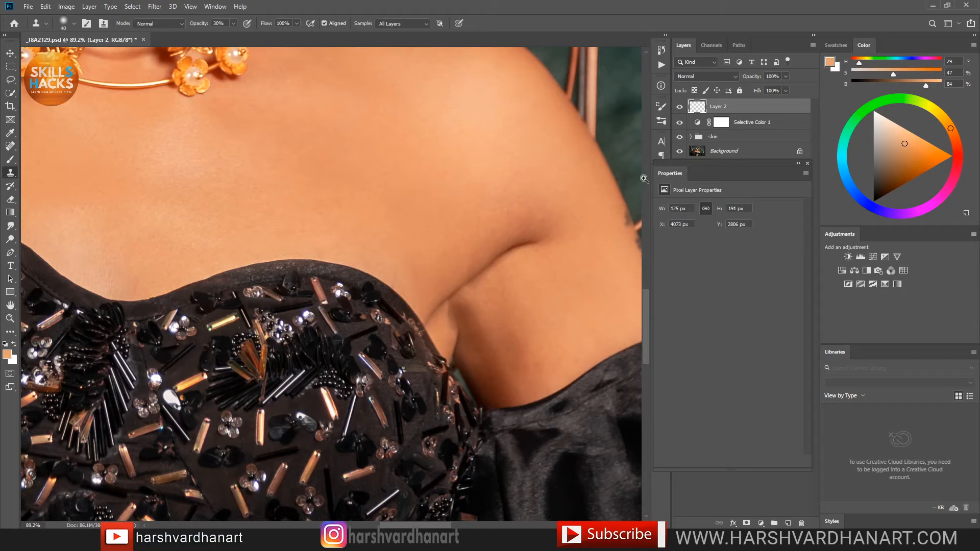
click(679, 108)
Step: Show Layer 2 again and switch to a smaller Brush
click(679, 107)
key(b)
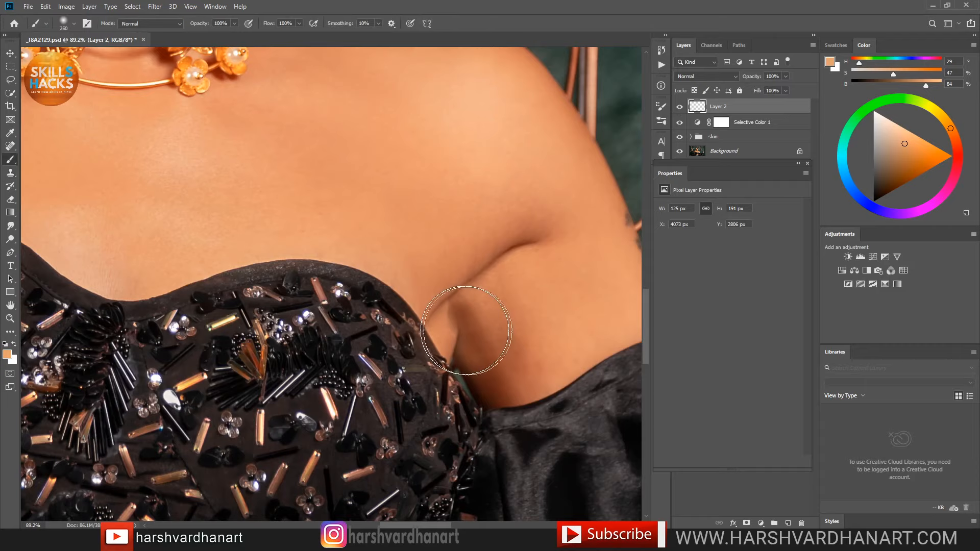
key(bracketleft)
key(bracketleft)
key(bracketleft)
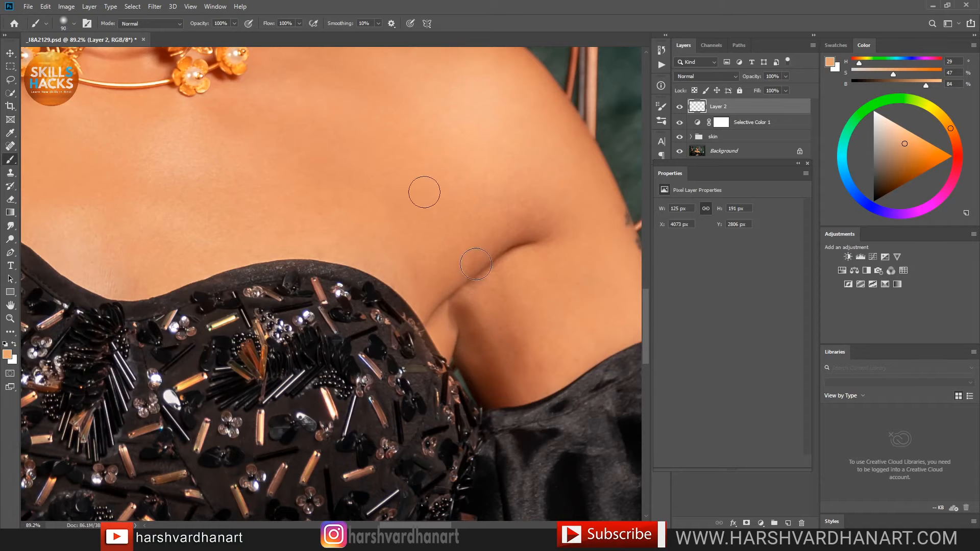
right_click(500, 235)
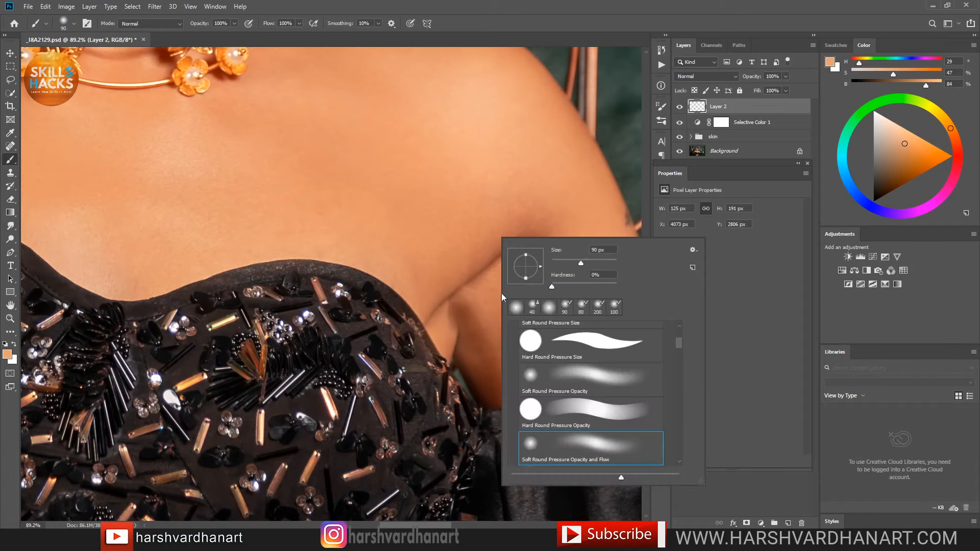
click(553, 4)
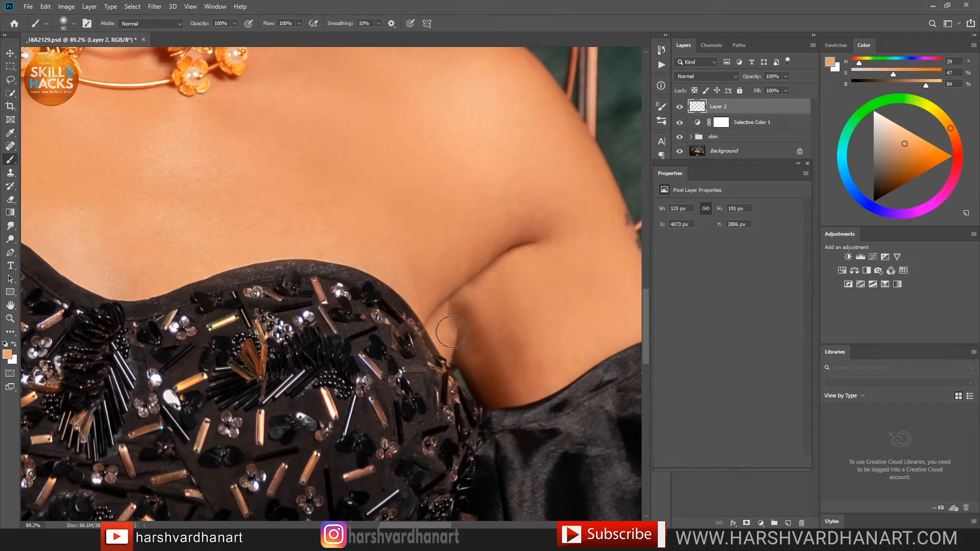
Step: Sample nearby peach skin tones and paint them over the armpit crease, then toggle Layer 2 to compare
key(alt)
alt+click(446, 339)
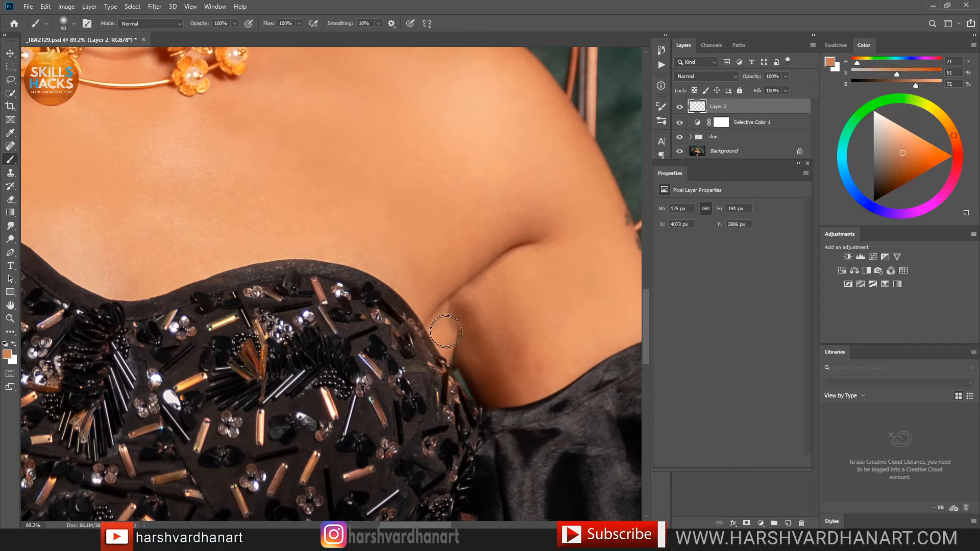
key(bracketleft)
key(bracketleft)
key(bracketleft)
alt+click(443, 334)
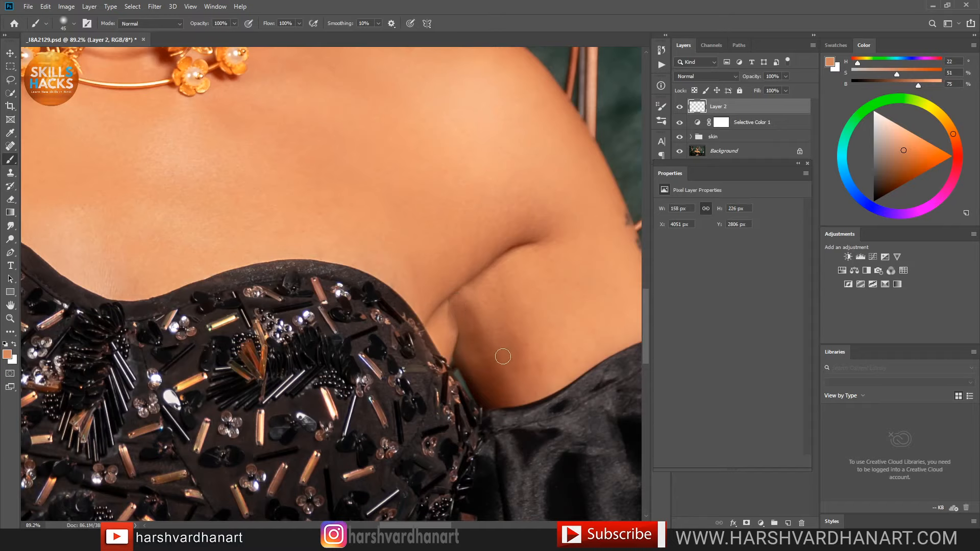
alt+click(523, 291)
key(bracketright)
mouse_move(506, 279)
mouse_down()
mouse_move(490, 287)
mouse_move(497, 278)
mouse_up()
mouse_move(505, 312)
mouse_down()
mouse_move(509, 286)
mouse_move(513, 359)
mouse_move(505, 321)
mouse_move(536, 359)
mouse_move(517, 340)
mouse_move(521, 369)
mouse_move(529, 375)
mouse_move(532, 354)
mouse_move(540, 365)
mouse_move(548, 350)
mouse_move(549, 370)
mouse_move(529, 319)
mouse_move(541, 375)
mouse_up()
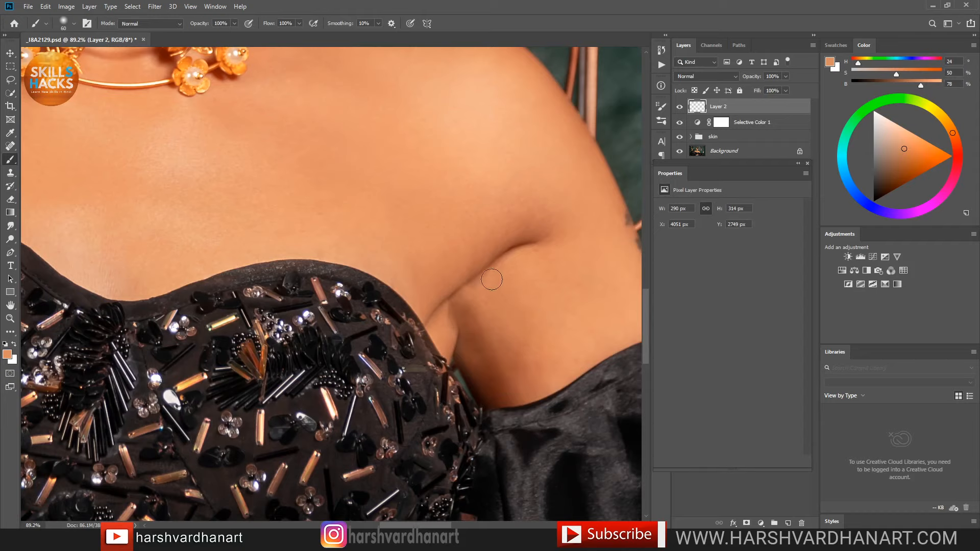
mouse_move(510, 271)
mouse_down()
mouse_move(518, 255)
mouse_move(485, 283)
mouse_up()
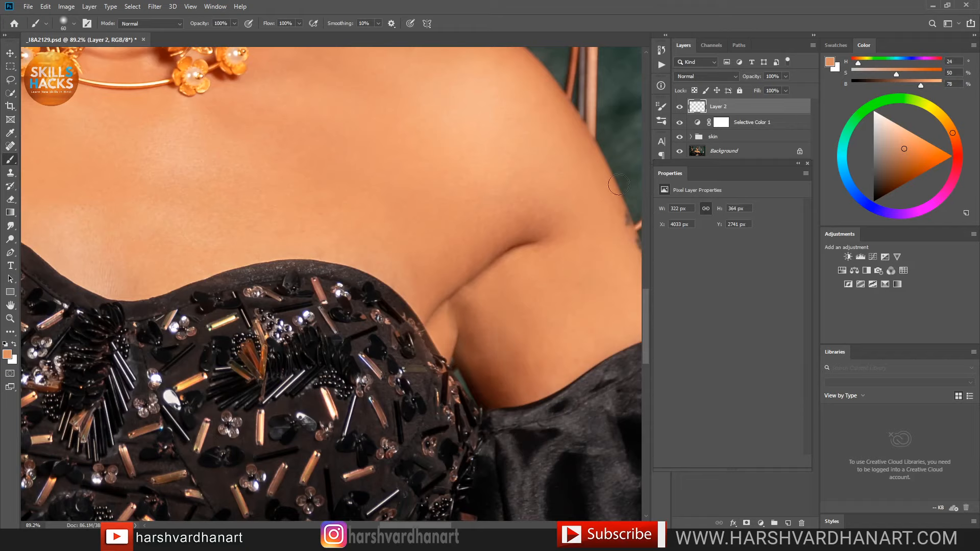
click(680, 107)
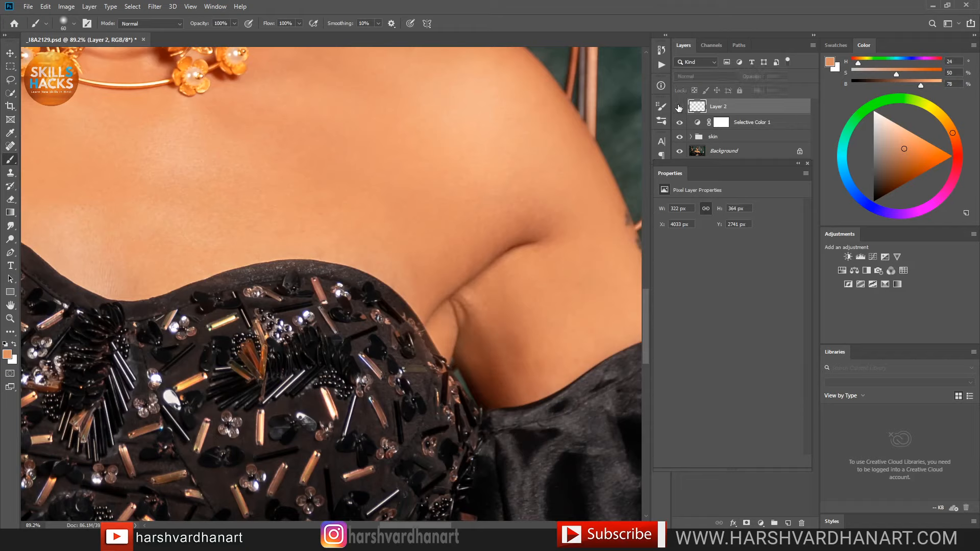
click(680, 107)
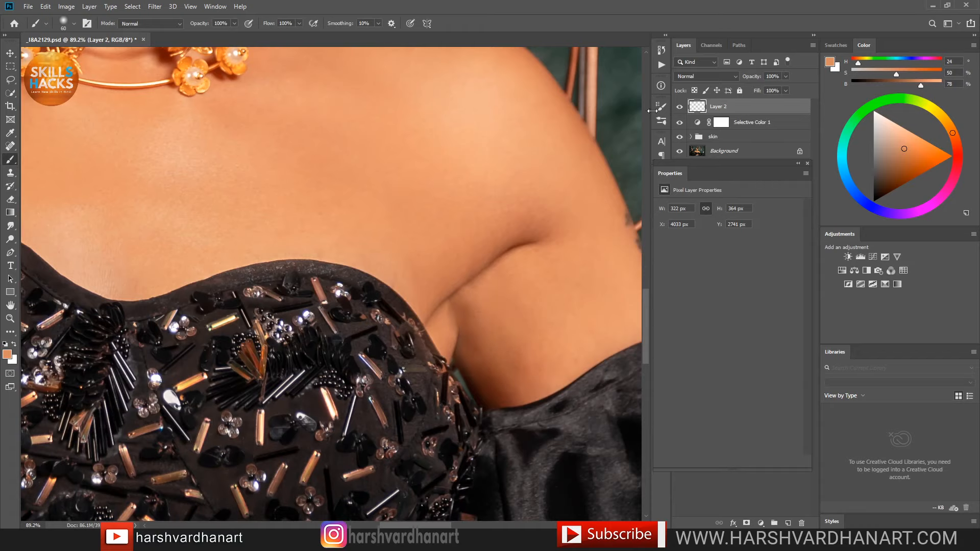
Step: On the other shoulder, sample the darker armpit shadow tone and paint it along the crease
drag(320, 333, 411, 370)
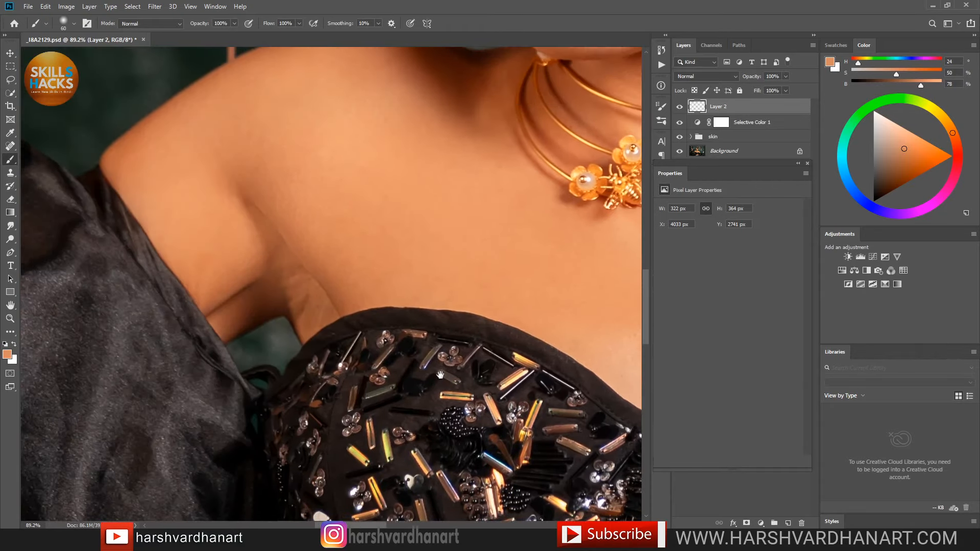
drag(341, 315, 388, 305)
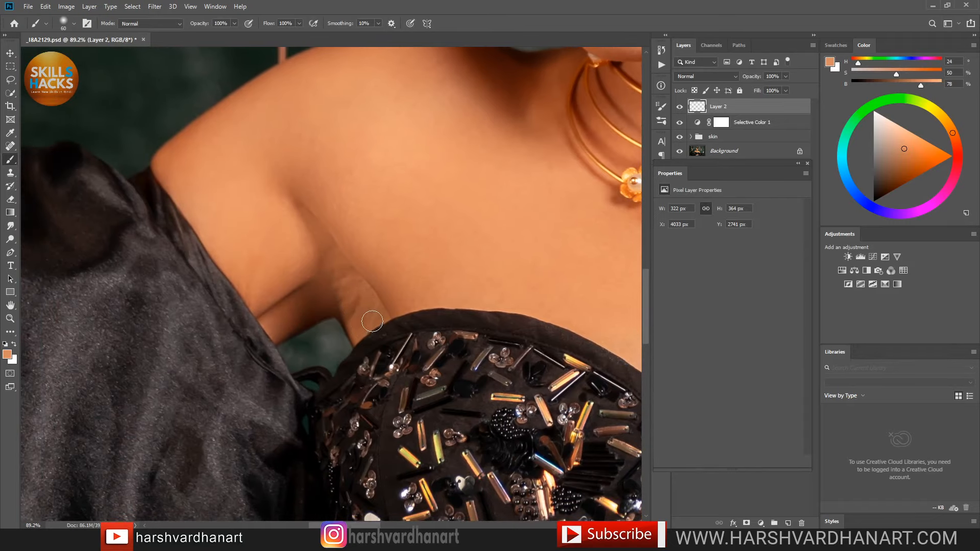
key(alt)
alt+click(360, 326)
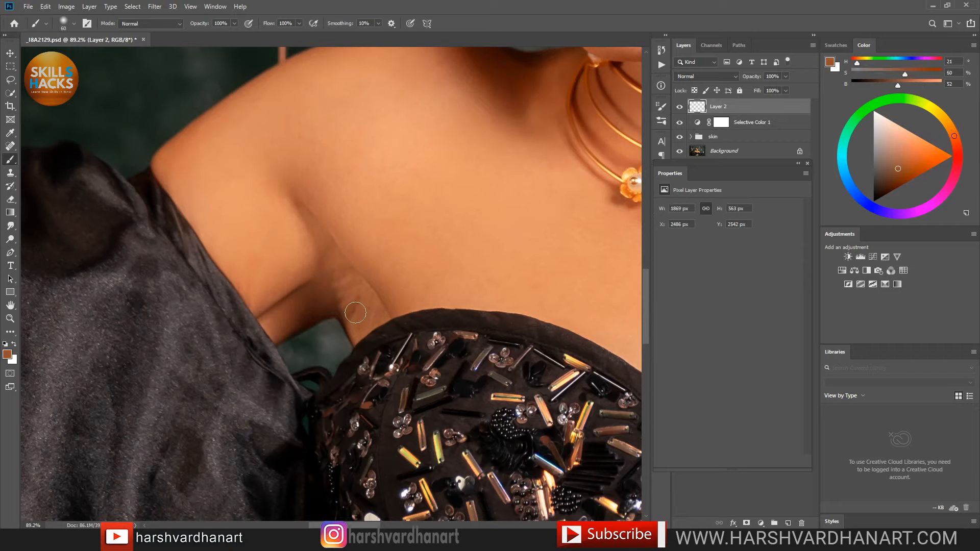
mouse_move(346, 291)
mouse_down()
mouse_move(351, 309)
mouse_move(353, 292)
mouse_up()
drag(311, 223, 341, 257)
Step: Paint a lighter sampled skin tone over the crease and toggle Layer 2 to compare
alt+click(284, 199)
mouse_move(290, 191)
mouse_down()
mouse_move(327, 212)
mouse_move(310, 180)
mouse_up()
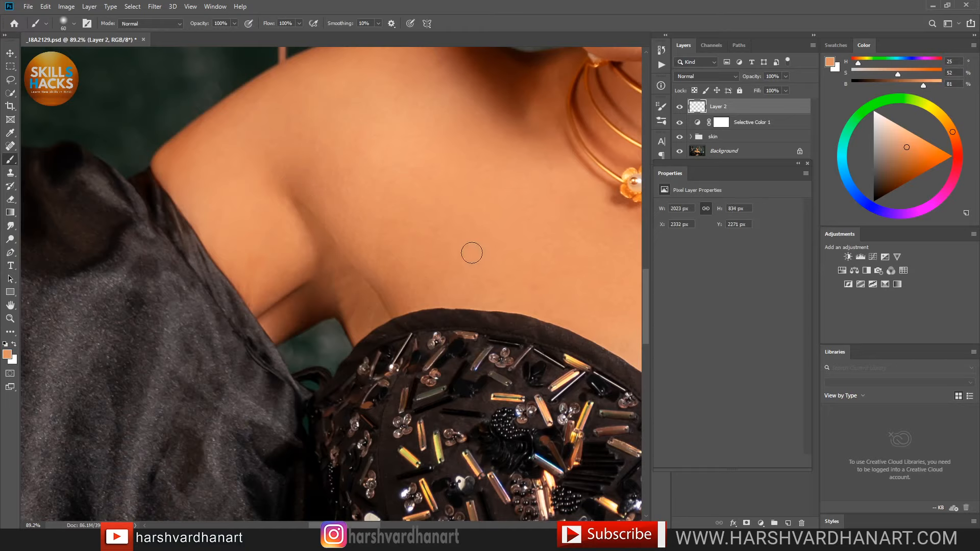
click(679, 107)
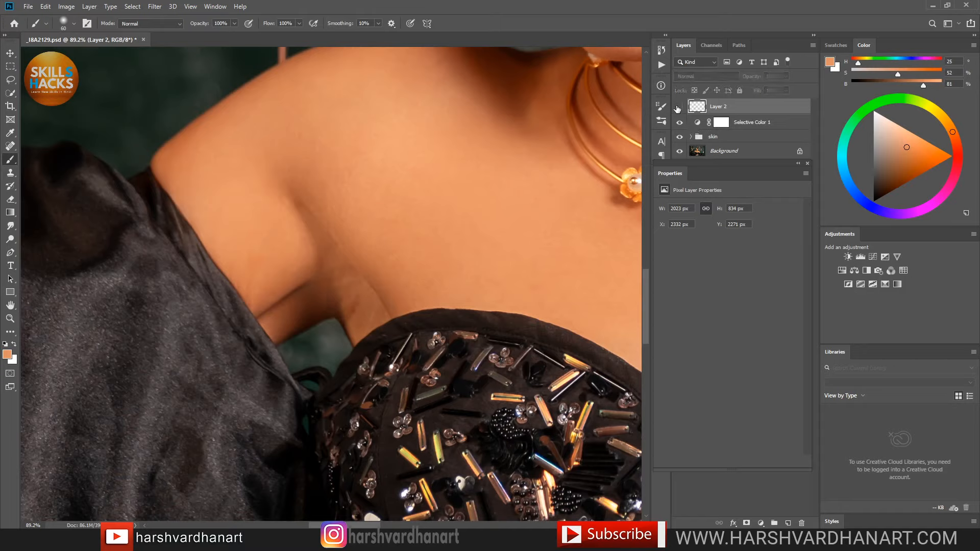
click(679, 108)
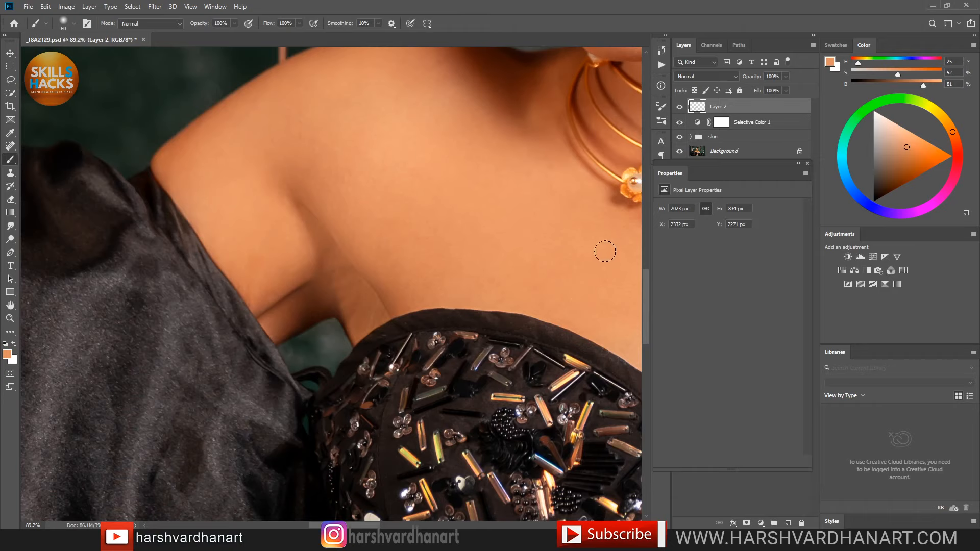
Step: Fit the portrait on screen, save the document, add an empty Layer 3, and zoom toward the face
key(ctrl+0)
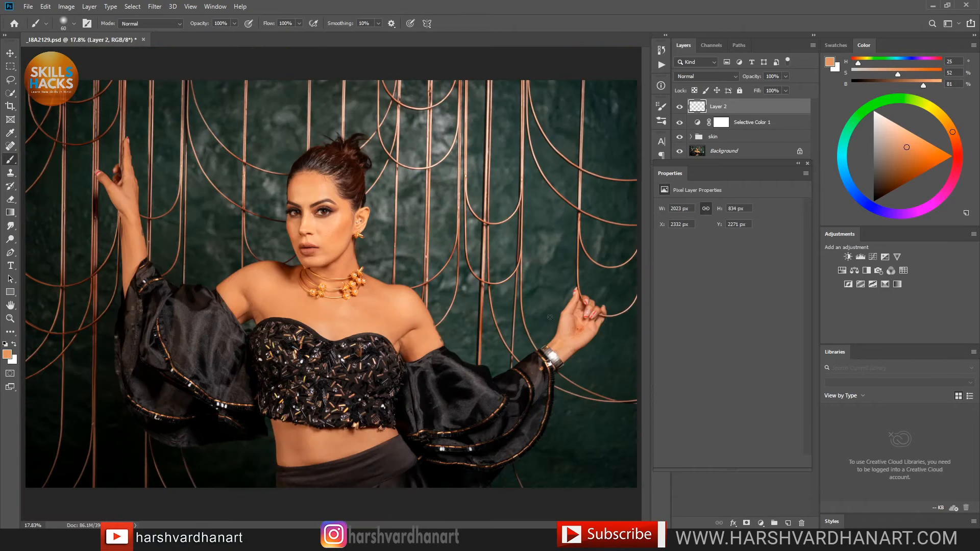
key(ctrl+s)
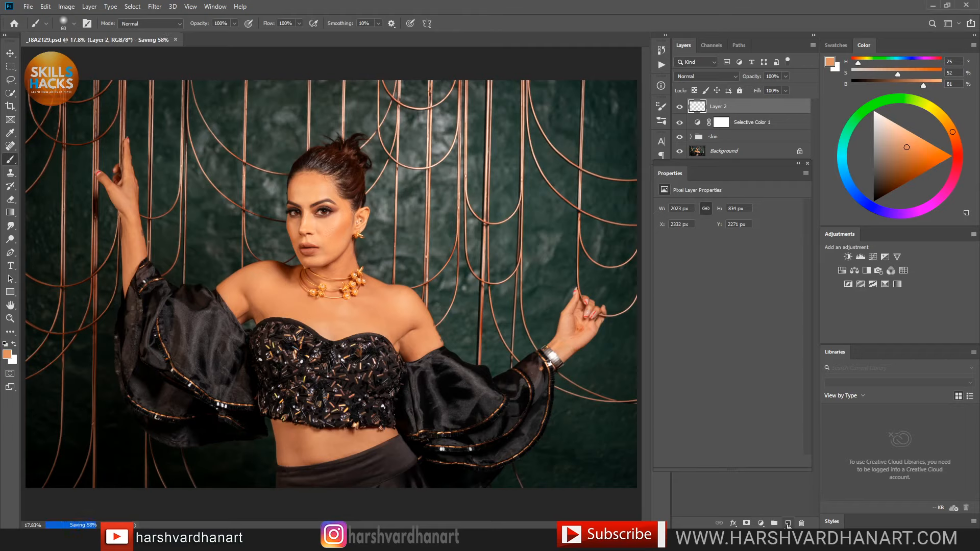
click(788, 523)
drag(311, 230, 394, 257)
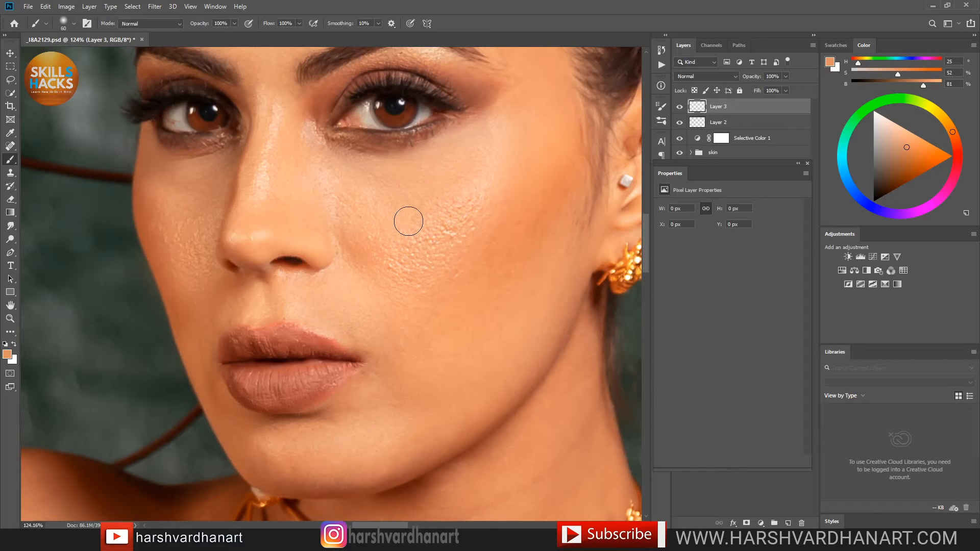
Step: Sample cheek skin colours and paint them across the cheek, upper cheek and beside the nose on Layer 3
key(alt)
alt+click(405, 210)
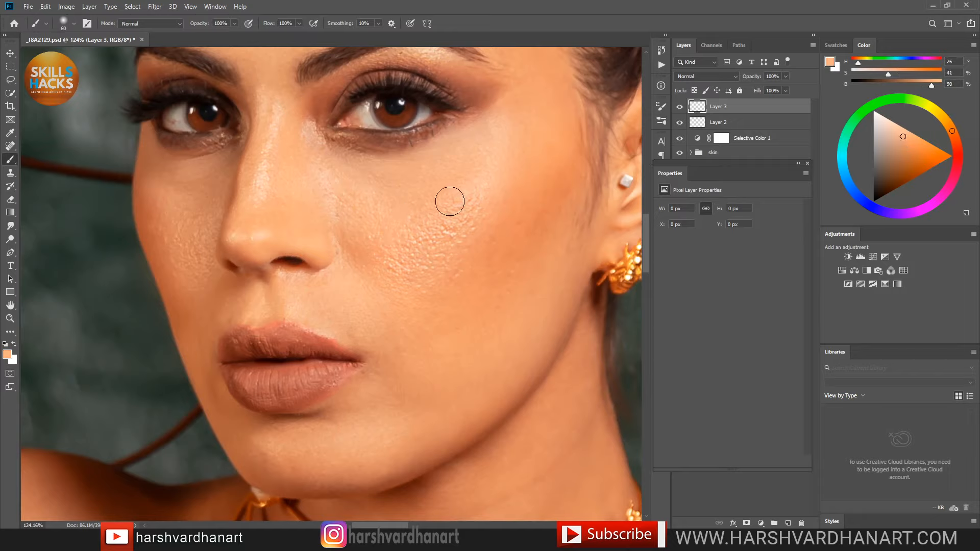
mouse_move(450, 201)
mouse_down()
mouse_move(414, 220)
mouse_move(468, 196)
mouse_move(428, 233)
mouse_move(471, 198)
mouse_move(446, 231)
mouse_move(469, 205)
mouse_move(458, 225)
mouse_move(392, 254)
mouse_move(465, 205)
mouse_move(427, 265)
mouse_move(472, 198)
mouse_move(384, 245)
mouse_move(376, 234)
mouse_move(354, 238)
mouse_move(400, 259)
mouse_move(438, 211)
mouse_move(467, 188)
mouse_move(455, 213)
mouse_move(476, 187)
mouse_move(454, 244)
mouse_move(484, 165)
mouse_move(438, 258)
mouse_move(465, 227)
mouse_move(397, 248)
mouse_move(455, 208)
mouse_move(373, 196)
mouse_move(457, 185)
mouse_move(404, 187)
mouse_up()
alt+click(353, 283)
mouse_move(355, 238)
mouse_down()
mouse_move(377, 275)
mouse_move(338, 209)
mouse_move(372, 241)
mouse_up()
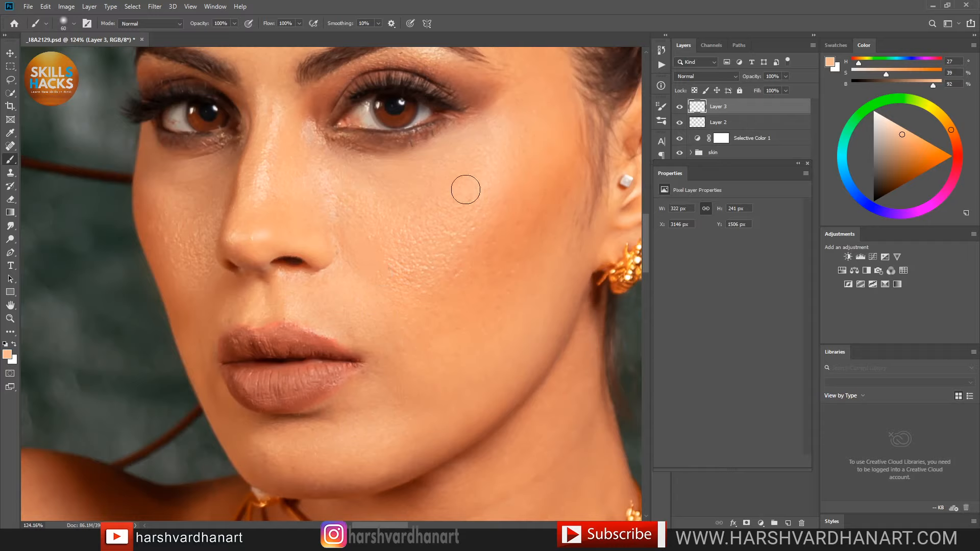
mouse_move(466, 189)
mouse_down()
mouse_move(485, 168)
mouse_move(455, 236)
mouse_move(415, 236)
mouse_move(419, 204)
mouse_up()
drag(468, 235, 456, 266)
Step: Sample the nose bridge skin and paint that tone along the bridge and over the nose
alt+click(288, 162)
alt+click(284, 149)
drag(273, 122, 277, 112)
mouse_move(266, 192)
mouse_down()
mouse_move(263, 155)
mouse_move(273, 127)
mouse_move(249, 228)
mouse_up()
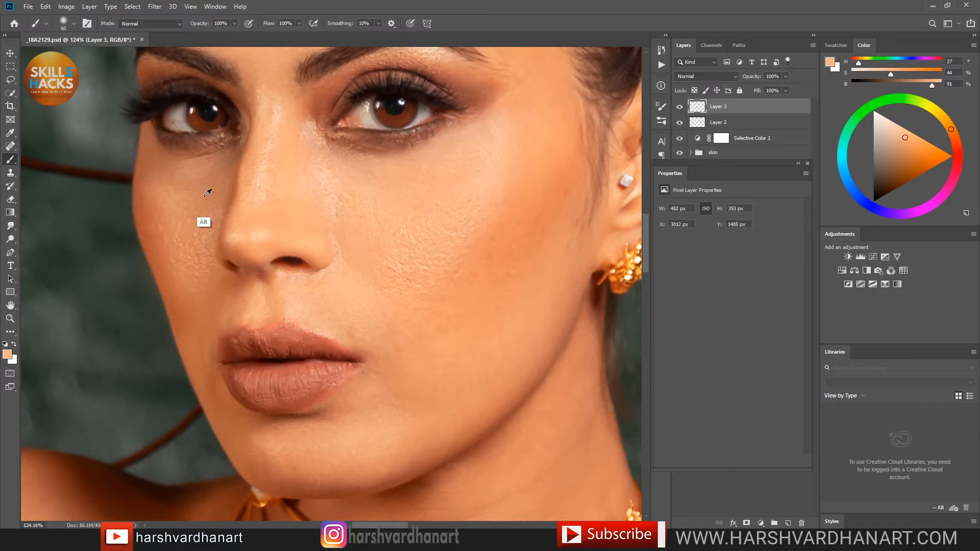
Step: Paint a darker sampled cheek tone down the lower cheek
alt+click(208, 193)
mouse_move(203, 212)
mouse_down()
mouse_move(201, 280)
mouse_move(204, 211)
mouse_move(193, 271)
mouse_move(194, 224)
mouse_move(191, 265)
mouse_move(179, 203)
mouse_move(179, 242)
mouse_move(184, 220)
mouse_move(200, 213)
mouse_move(195, 265)
mouse_up()
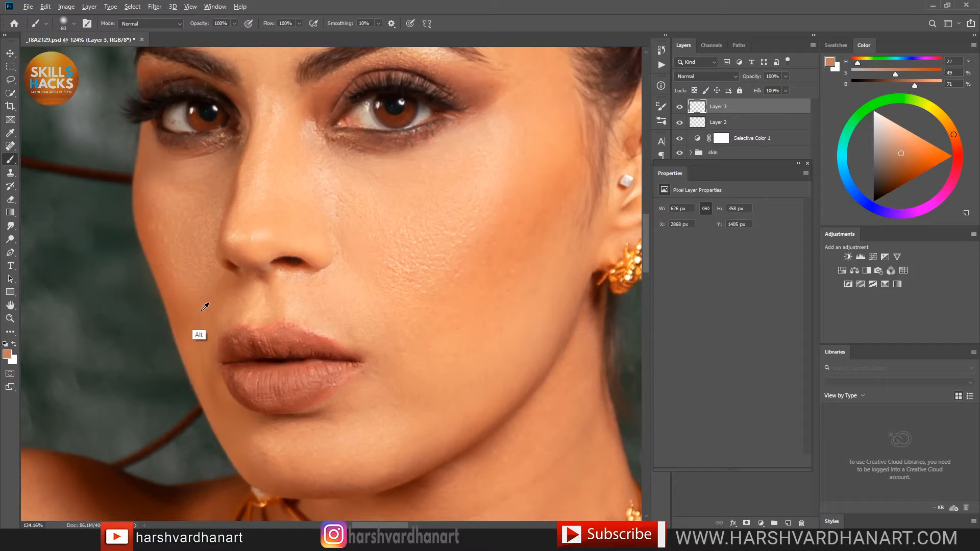
drag(192, 281, 184, 288)
drag(194, 293, 197, 273)
alt+click(208, 315)
Step: Sample the light skin beside the lip and blend soft tone beside the mouth corner
key(alt)
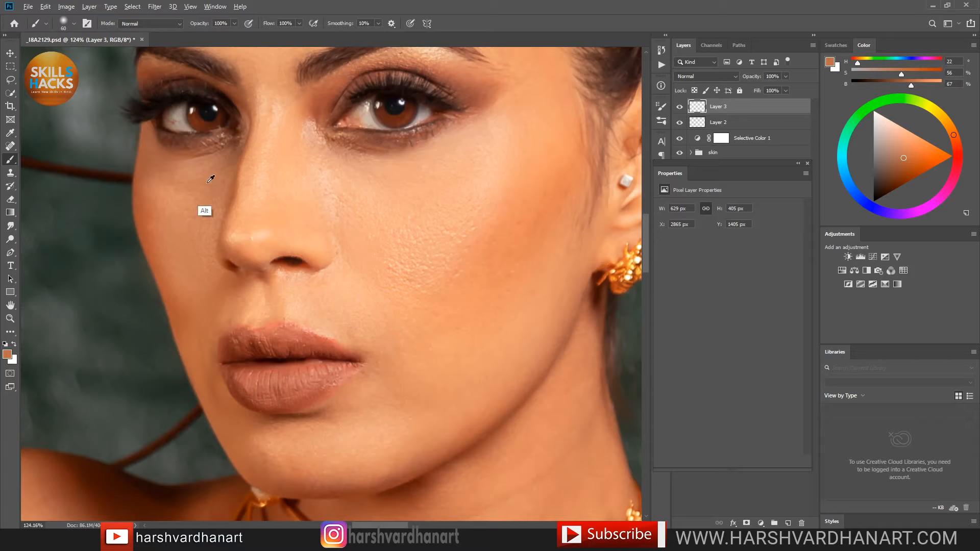
alt+click(208, 182)
alt+click(282, 264)
key(bracketleft)
key(bracketleft)
key(bracketleft)
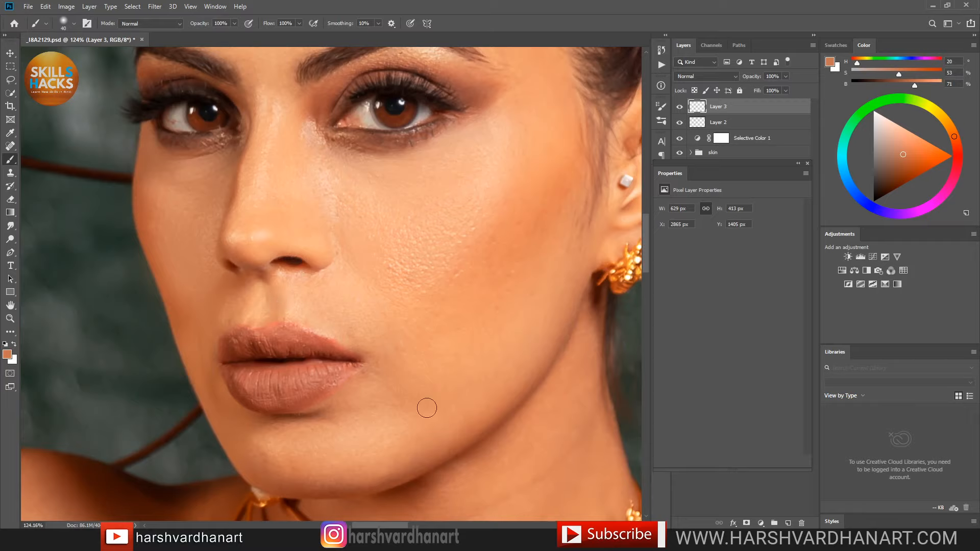
alt+click(365, 304)
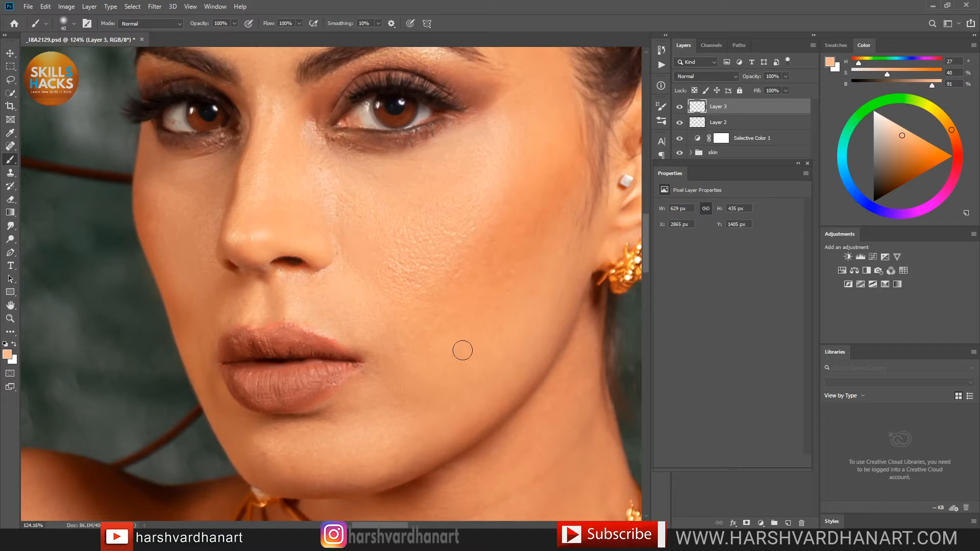
key(bracketright)
key(bracketright)
key(bracketright)
key(bracketright)
mouse_move(375, 331)
mouse_down()
mouse_move(395, 359)
mouse_move(388, 367)
mouse_move(360, 330)
mouse_move(402, 383)
mouse_move(377, 338)
mouse_move(371, 384)
mouse_up()
drag(390, 316, 381, 384)
Step: Sample the darker brown below the lip with a smaller brush, shifting the face into view
key(alt)
alt+click(305, 413)
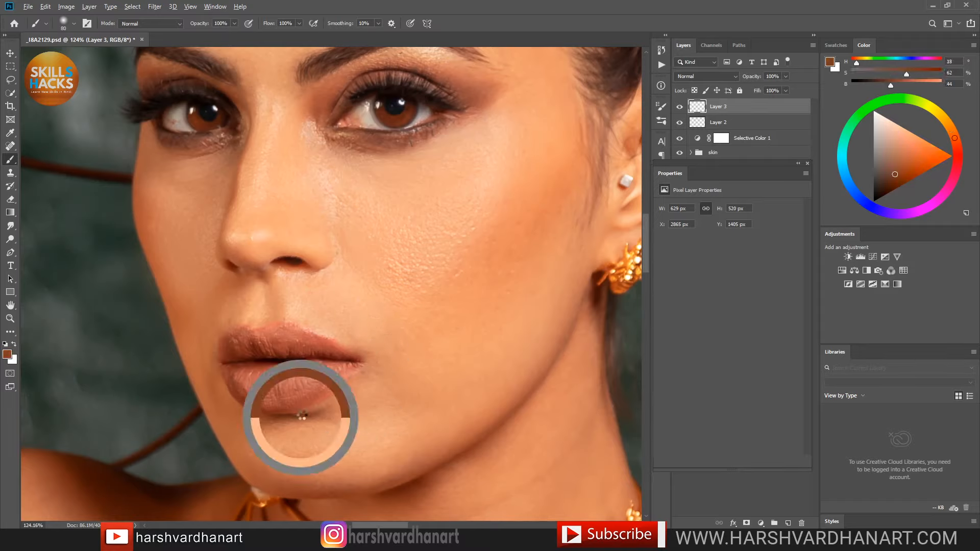
key(bracketleft)
key(bracketleft)
key(bracketleft)
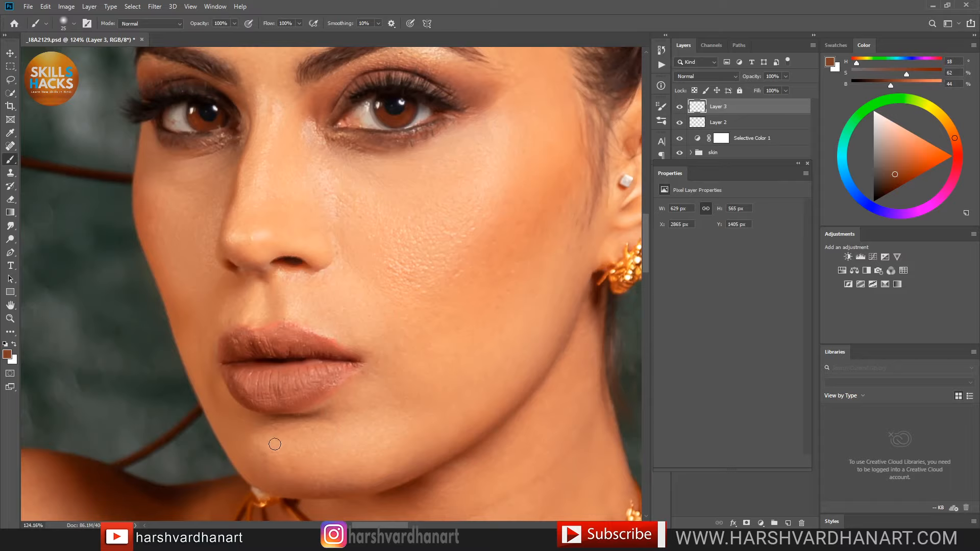
drag(378, 295, 509, 274)
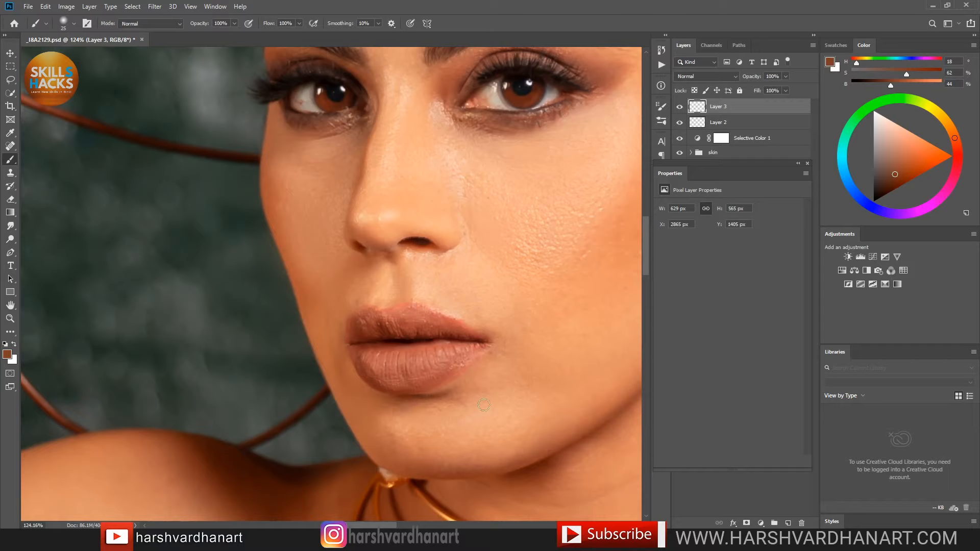
Step: Sample the cheek skin colour and paint it back and forth over the cheek with a larger brush
alt+click(500, 360)
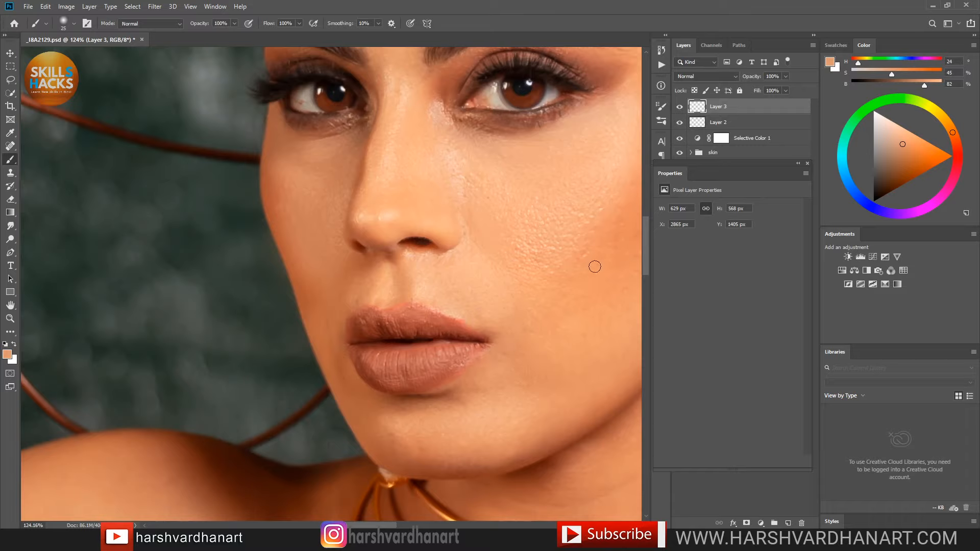
alt+click(587, 253)
drag(601, 247, 536, 292)
alt+click(547, 230)
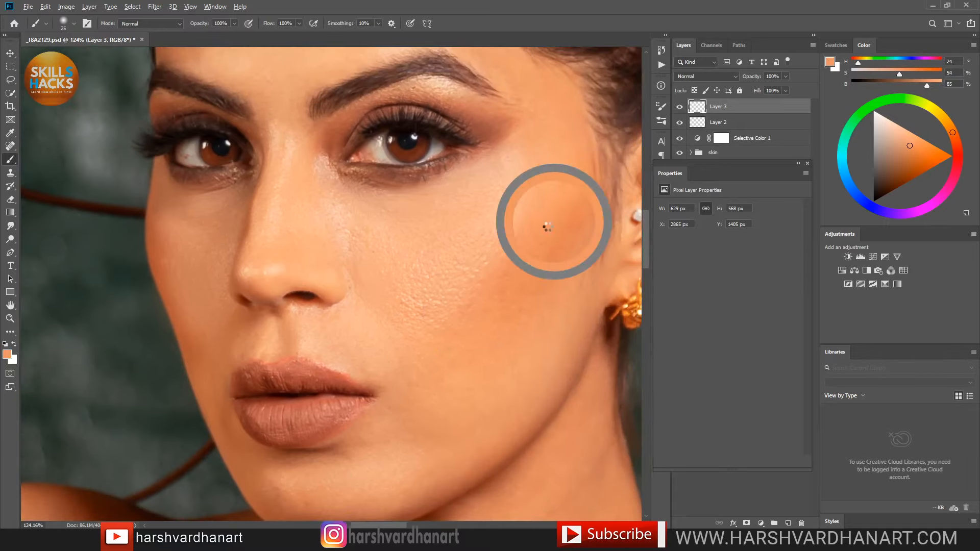
key(bracketright)
mouse_move(552, 236)
mouse_down()
mouse_move(564, 257)
mouse_move(574, 214)
mouse_move(552, 276)
mouse_move(574, 213)
mouse_move(535, 284)
mouse_move(567, 202)
mouse_move(534, 281)
mouse_move(551, 261)
mouse_move(543, 276)
mouse_move(528, 270)
mouse_move(536, 263)
mouse_move(528, 254)
mouse_move(511, 281)
mouse_move(530, 246)
mouse_move(525, 289)
mouse_move(564, 221)
mouse_move(545, 258)
mouse_move(552, 222)
mouse_move(541, 233)
mouse_move(516, 294)
mouse_move(531, 260)
mouse_up()
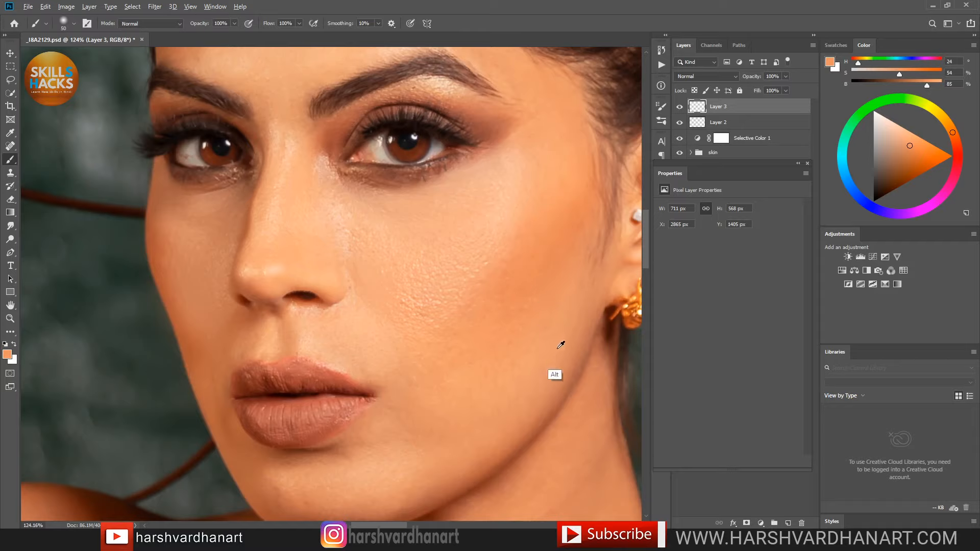
Step: Fine-tune the sampled cheek tone and make the brush slightly smaller
alt+click(551, 331)
alt+click(534, 344)
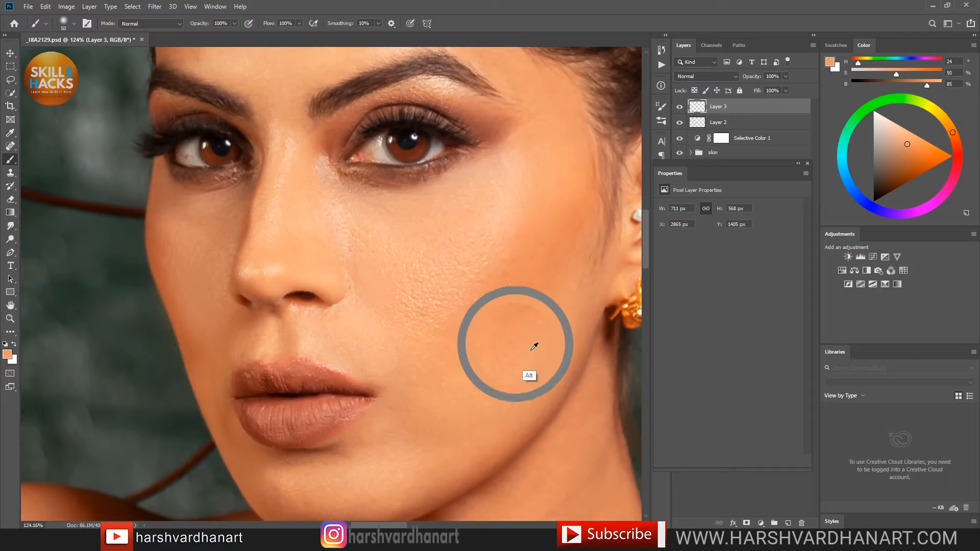
alt+click(534, 346)
alt+click(531, 338)
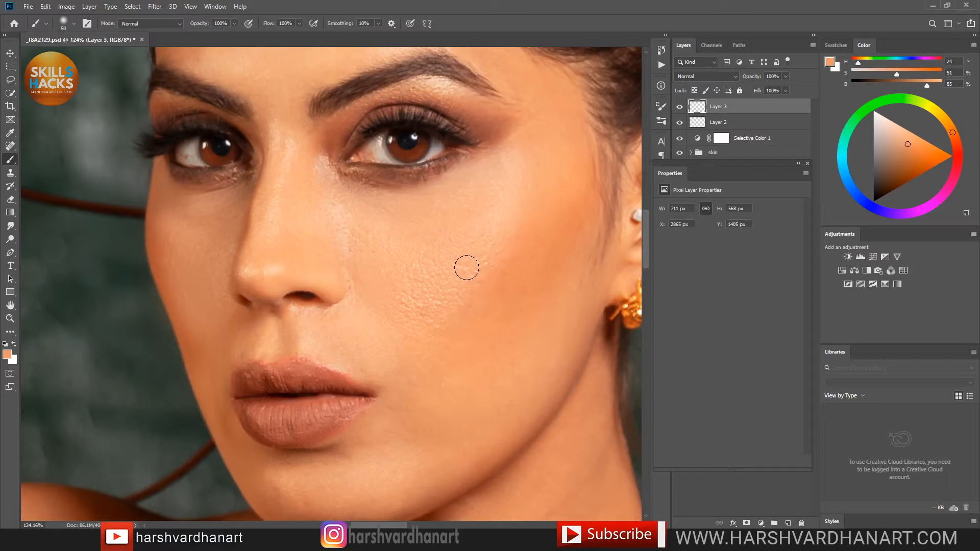
key(bracketleft)
Step: Paint smooth sampled skin tones, including a darker one, across the forehead
drag(541, 247, 538, 344)
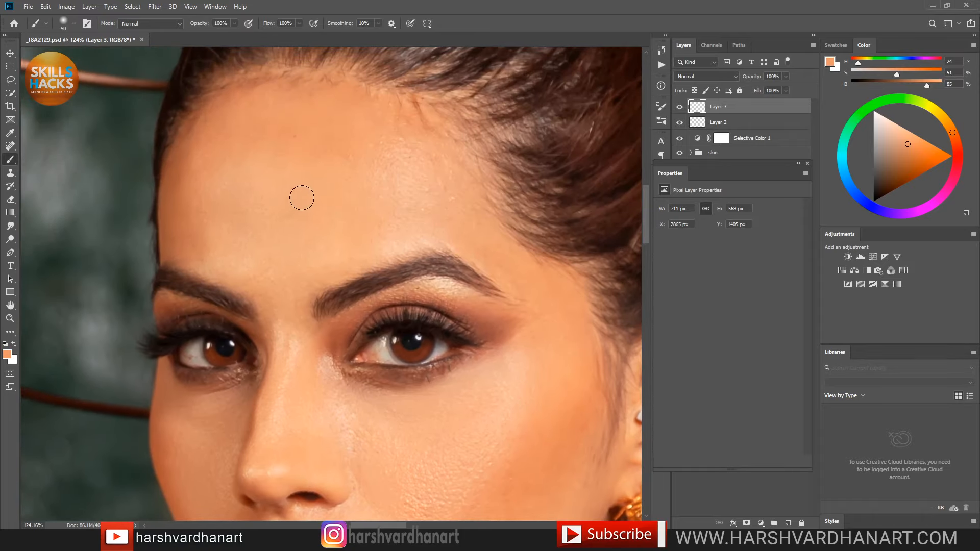
alt+click(306, 174)
key(bracketright)
key(bracketright)
key(bracketright)
key(bracketright)
key(bracketright)
mouse_move(319, 148)
mouse_down()
mouse_move(263, 140)
mouse_move(336, 213)
mouse_move(298, 132)
mouse_move(265, 230)
mouse_move(291, 152)
mouse_move(237, 161)
mouse_move(316, 229)
mouse_move(280, 113)
mouse_move(237, 227)
mouse_move(255, 134)
mouse_move(222, 206)
mouse_move(219, 188)
mouse_move(300, 119)
mouse_move(335, 167)
mouse_move(332, 237)
mouse_move(352, 139)
mouse_move(430, 189)
mouse_move(360, 203)
mouse_move(432, 215)
mouse_move(368, 245)
mouse_move(415, 217)
mouse_move(386, 155)
mouse_move(380, 199)
mouse_move(341, 226)
mouse_move(381, 227)
mouse_move(303, 232)
mouse_up()
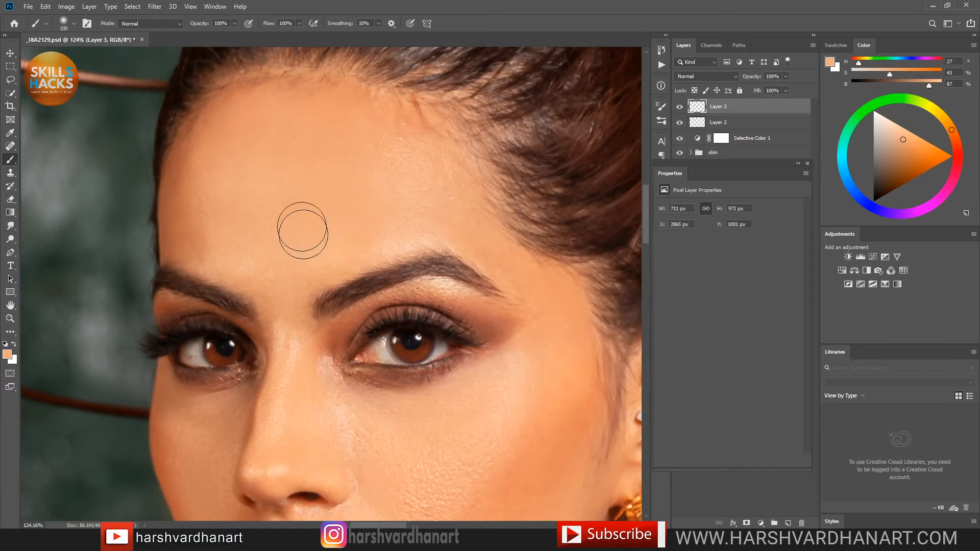
alt+click(213, 172)
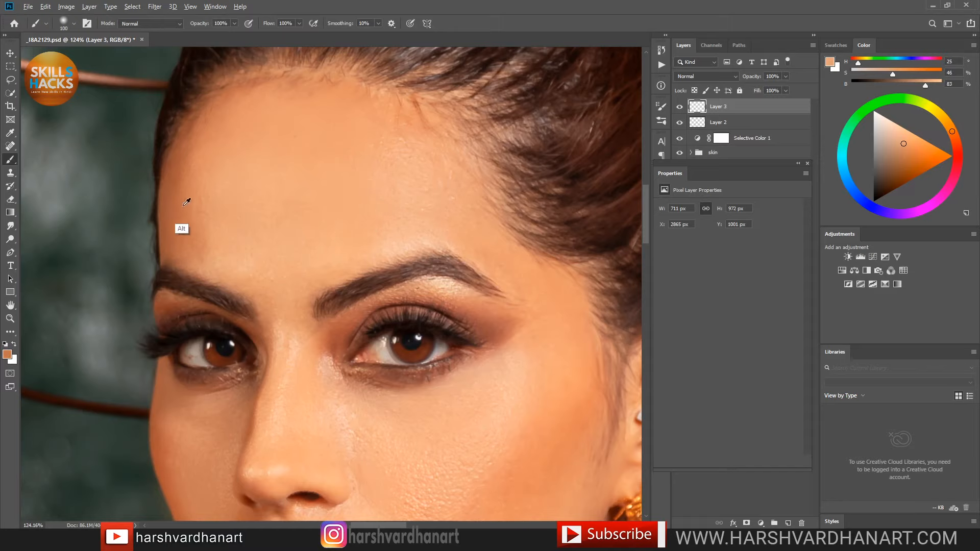
alt+click(177, 201)
mouse_move(195, 189)
mouse_down()
mouse_move(202, 235)
mouse_move(204, 149)
mouse_move(216, 259)
mouse_move(196, 214)
mouse_move(235, 250)
mouse_move(202, 161)
mouse_move(211, 268)
mouse_move(222, 237)
mouse_up()
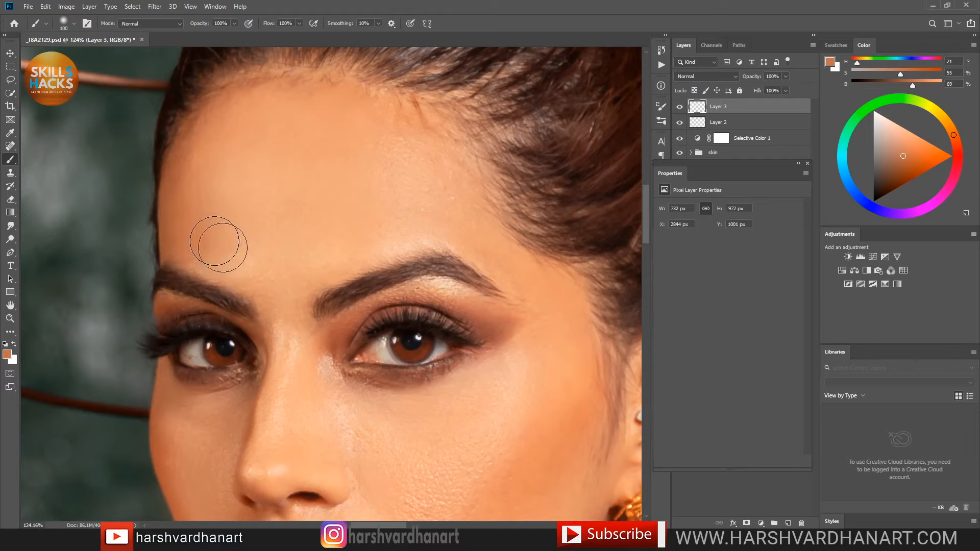
alt+click(265, 268)
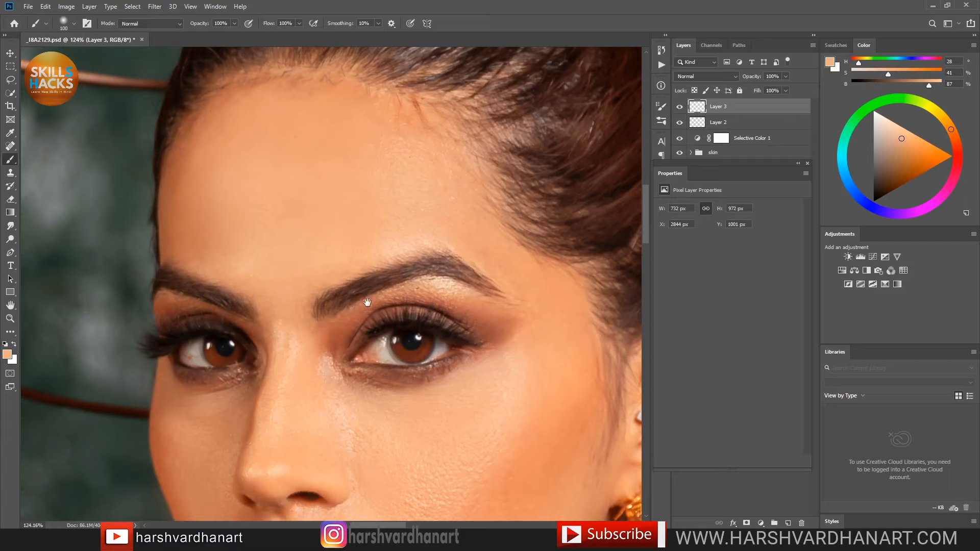
Step: Lighten the dark circle under the eye with skin sampled beside the nose, using a smaller brush
drag(367, 302, 373, 291)
key(bracketleft)
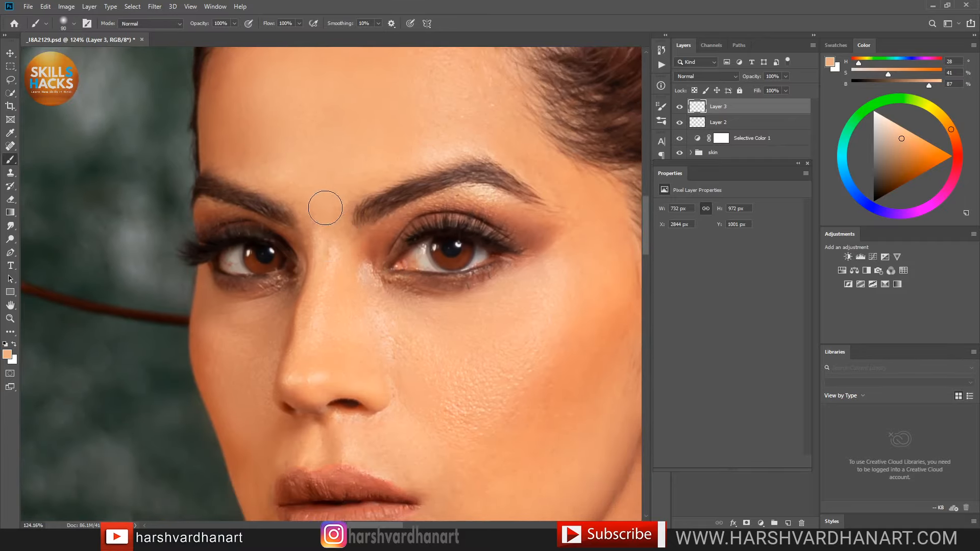
key(bracketleft)
key(bracketleft)
key(bracketleft)
key(alt)
alt+click(381, 308)
mouse_move(401, 299)
mouse_down()
mouse_move(472, 292)
mouse_move(459, 302)
mouse_move(473, 304)
mouse_move(449, 293)
mouse_up()
key(bracketleft)
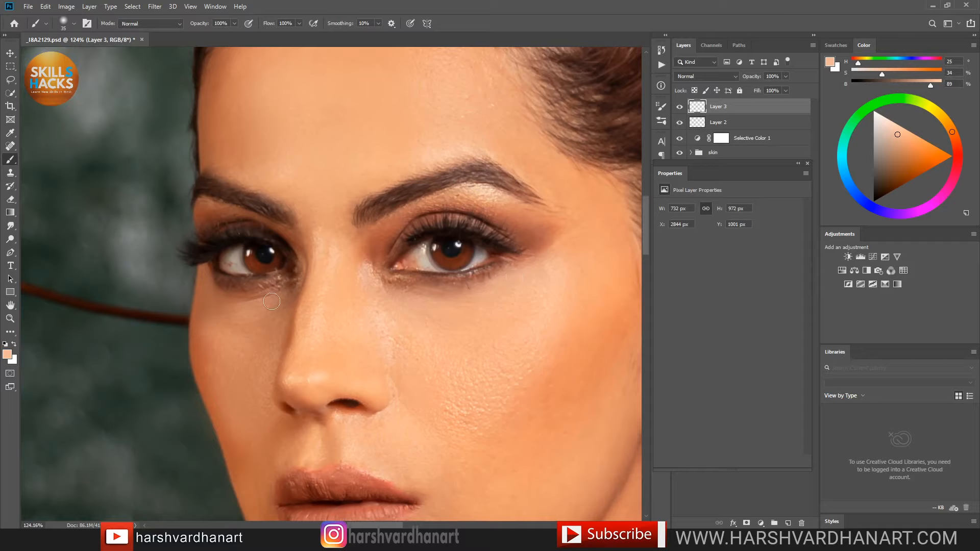
Step: Sample darker under-eye tones, then mid and lighter cheek skin tones
alt+click(228, 300)
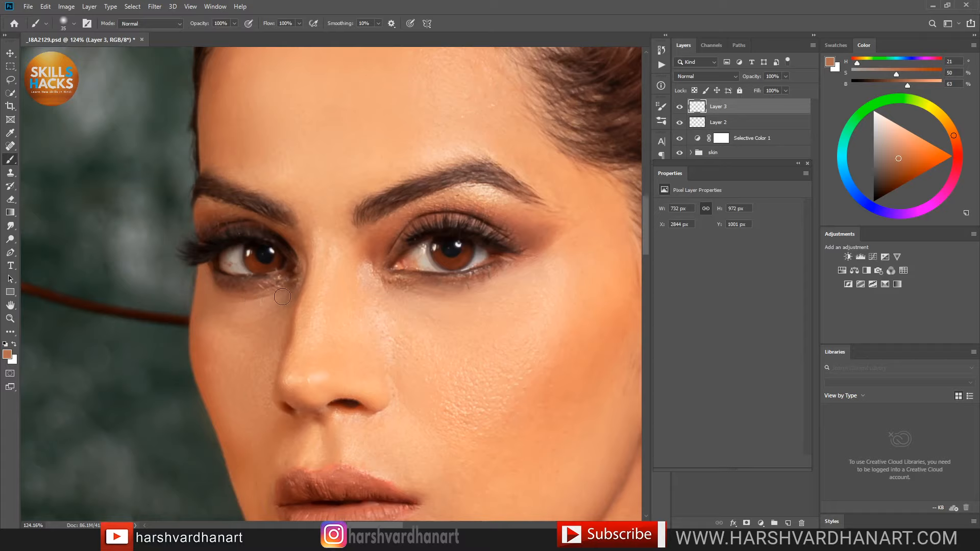
alt+click(232, 289)
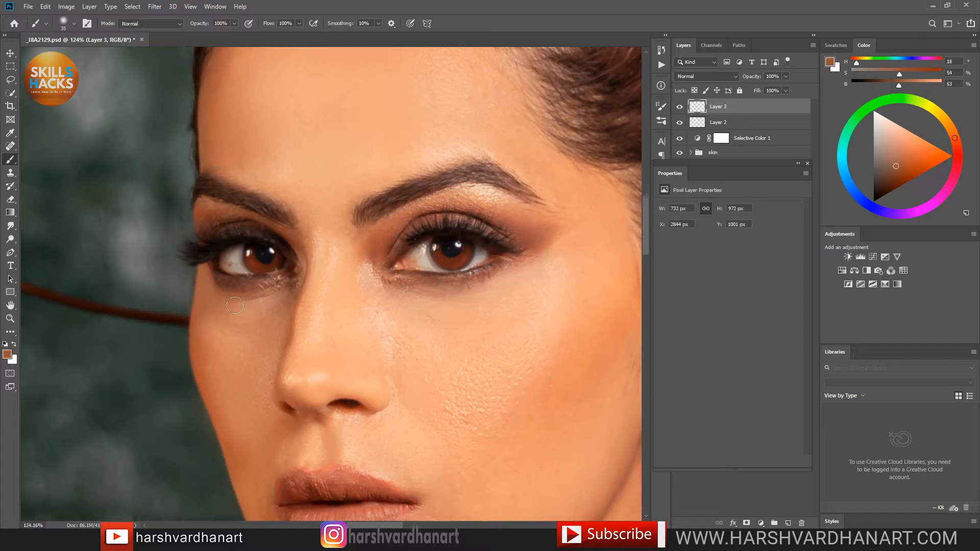
alt+click(272, 325)
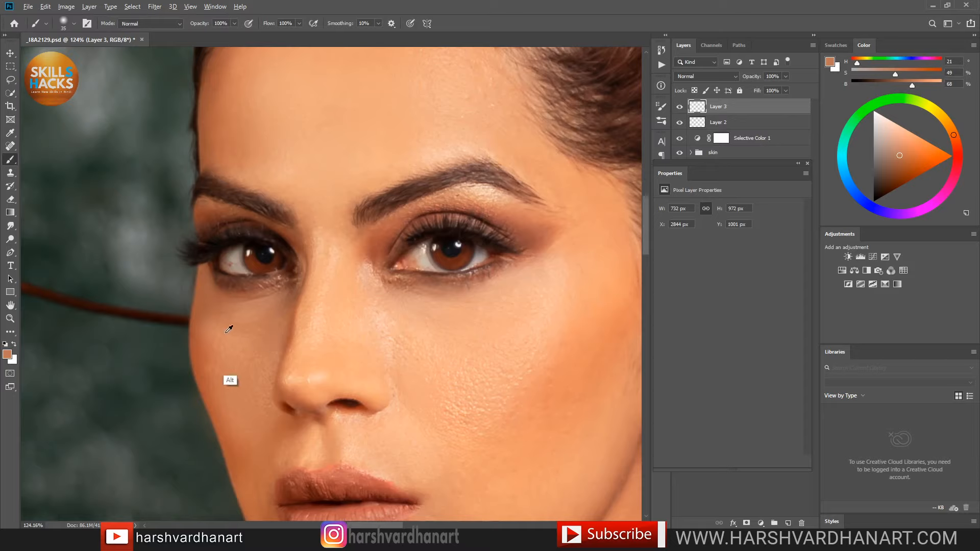
alt+click(236, 322)
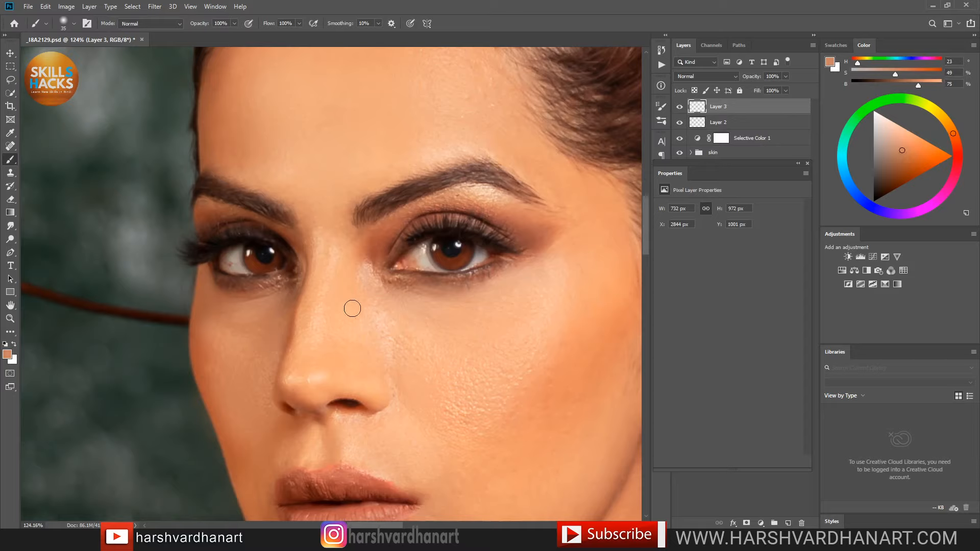
Step: Set Layer 3's opacity to 83%, toggling the layer to compare the retouch
click(679, 108)
click(679, 108)
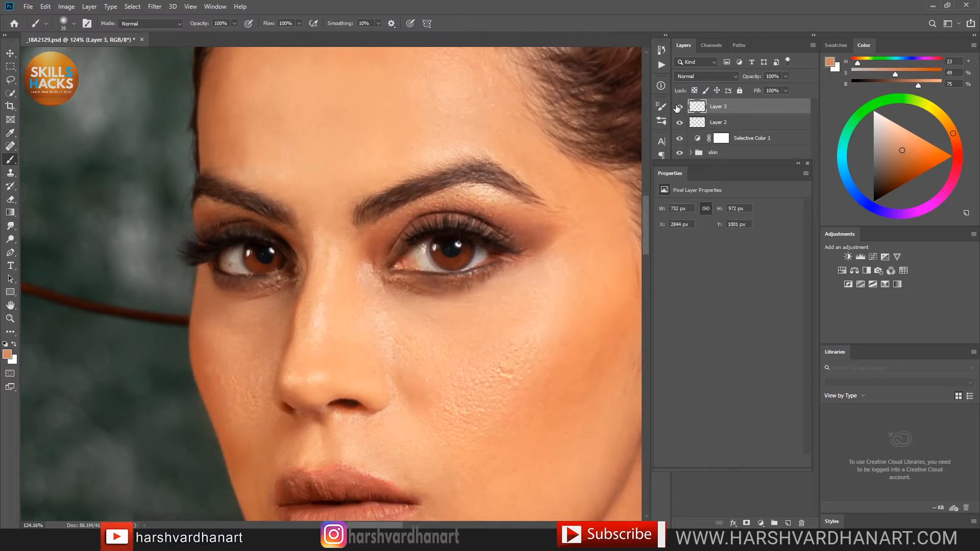
click(785, 76)
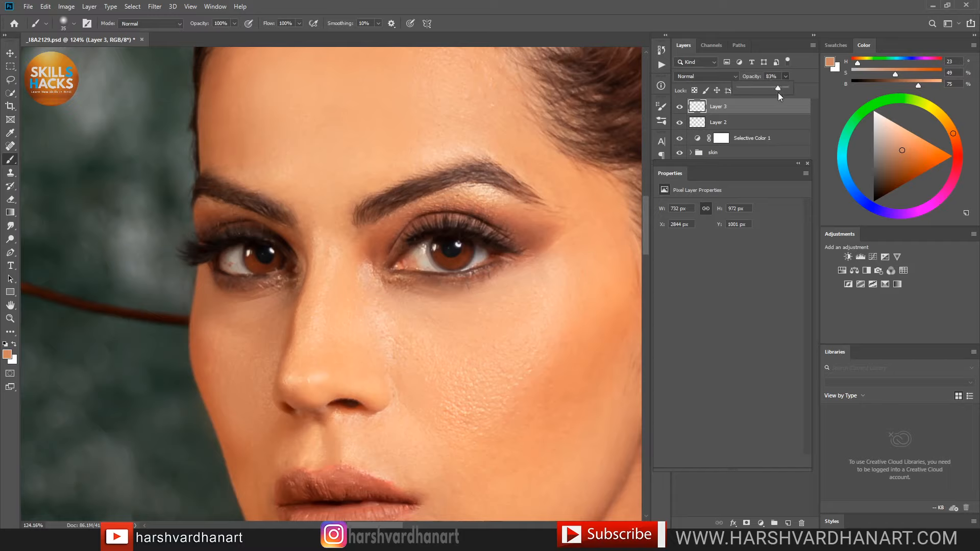
click(766, 108)
click(680, 109)
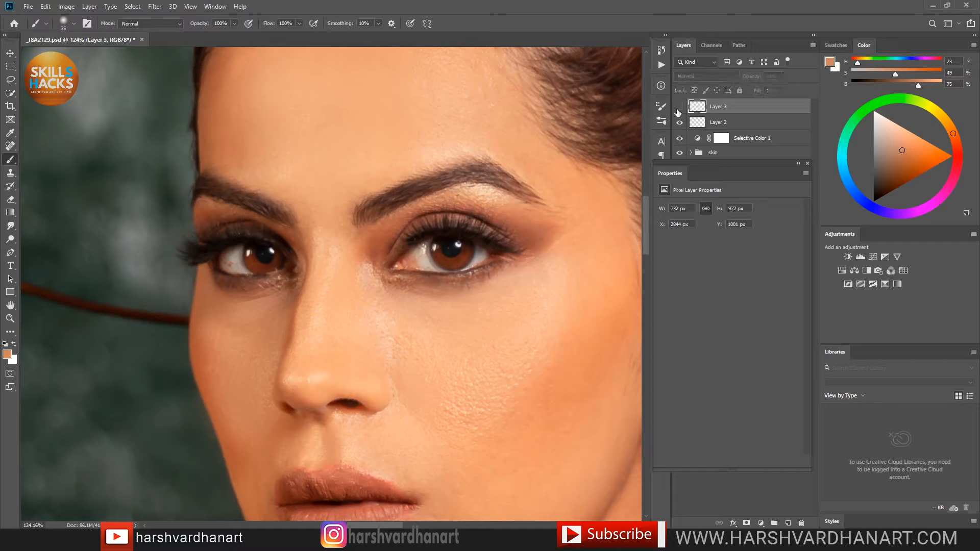
click(680, 108)
Step: Paint a lighter sampled skin tone over the nose bridge and beside the inner eye corner
drag(549, 235, 522, 260)
drag(485, 309, 538, 286)
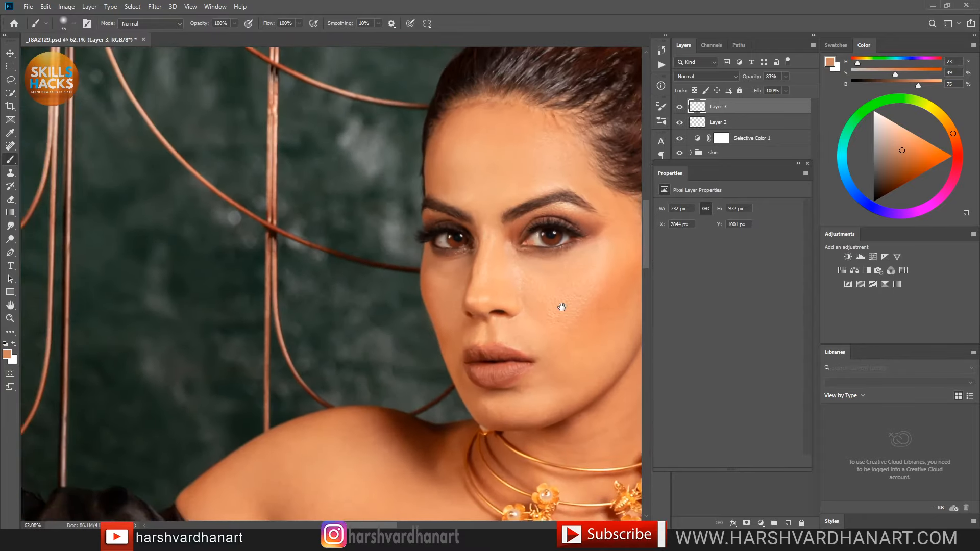
drag(532, 328, 504, 337)
drag(434, 262, 492, 240)
alt+click(530, 201)
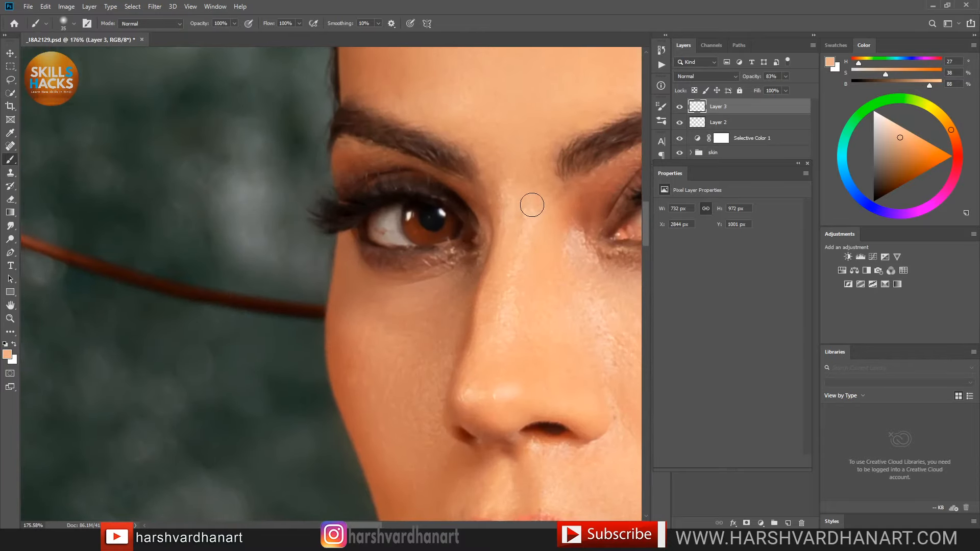
mouse_move(537, 212)
mouse_down()
mouse_move(524, 239)
mouse_move(527, 224)
mouse_move(533, 262)
mouse_up()
drag(569, 231, 574, 249)
Step: Sample a light peach skin tone as foreground and toggle Layer 3 to check the under-eye retouch
alt+click(589, 215)
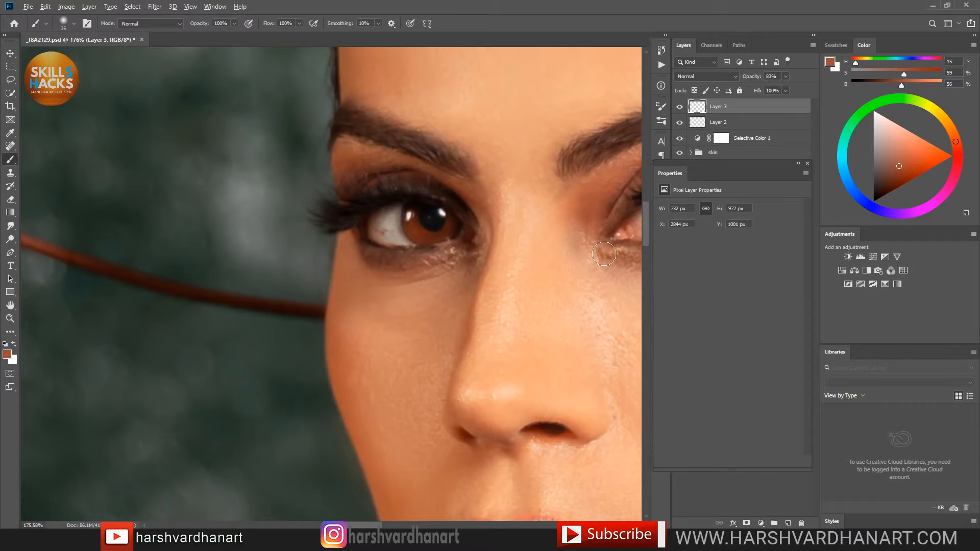
scroll(507, 214, down, 5)
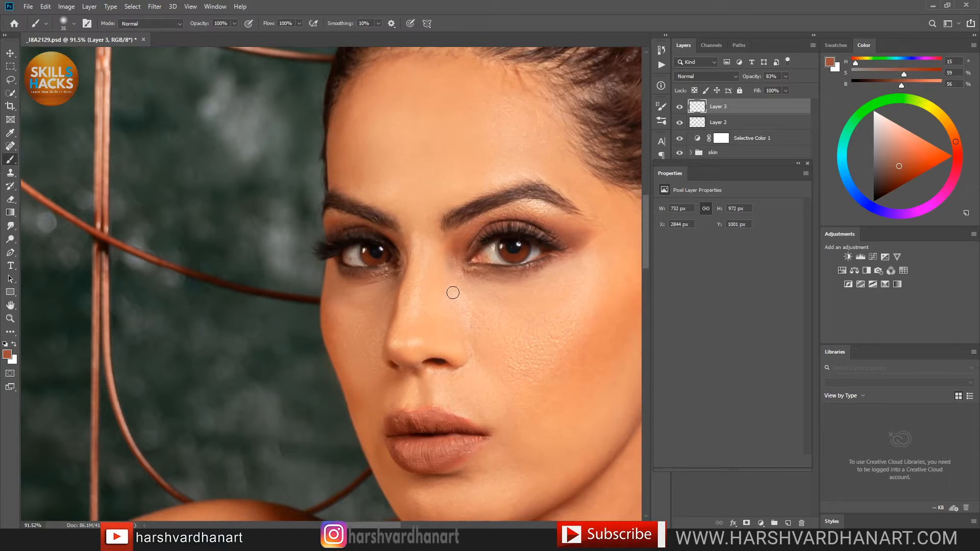
alt+click(450, 267)
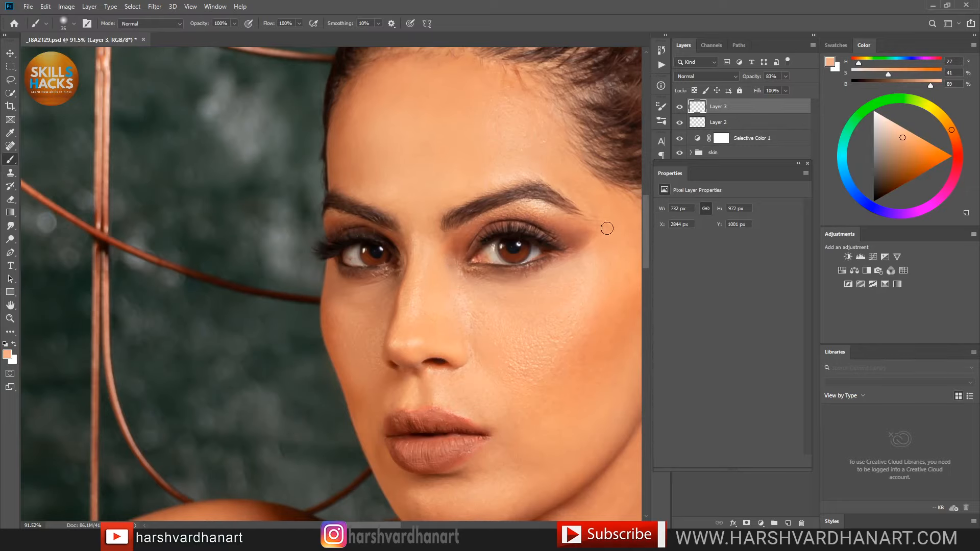
scroll(562, 298, down, 4)
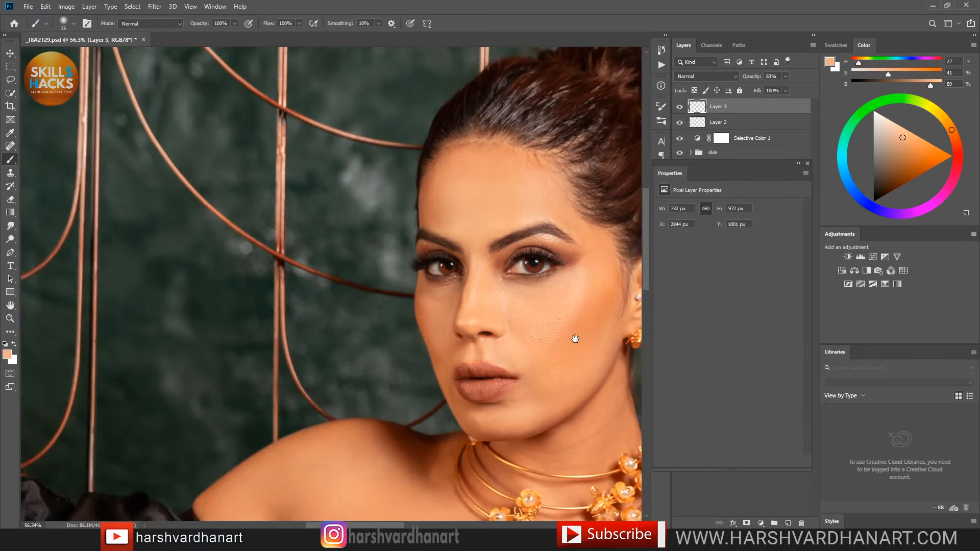
drag(573, 320, 529, 322)
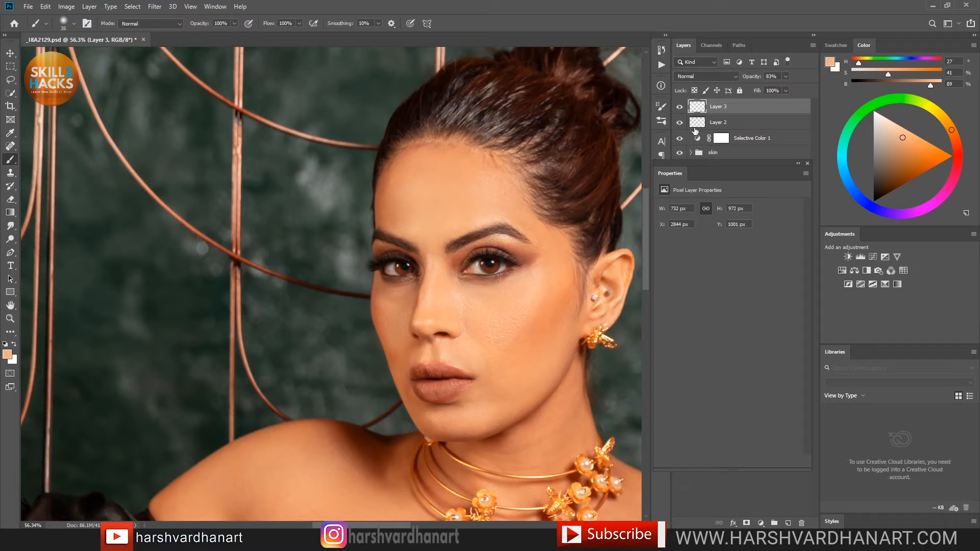
click(679, 108)
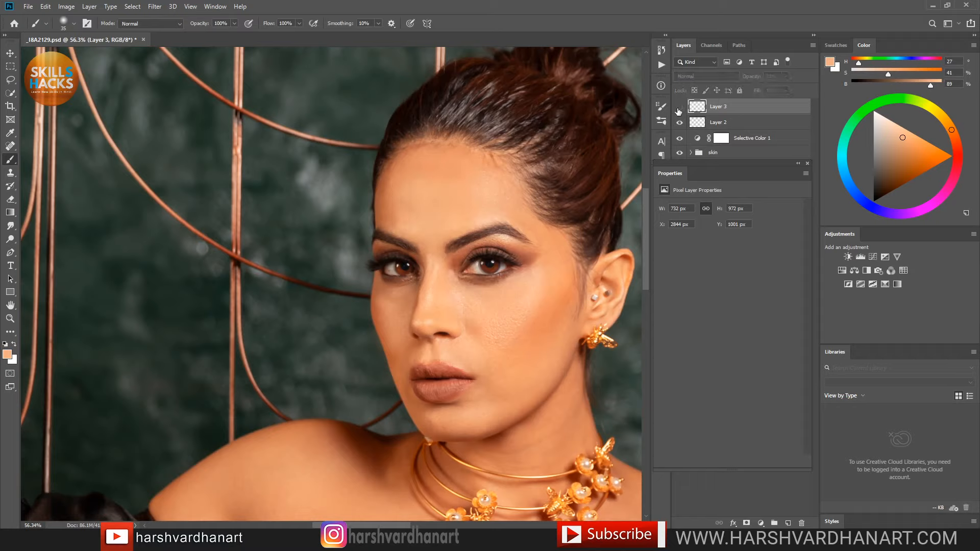
click(678, 108)
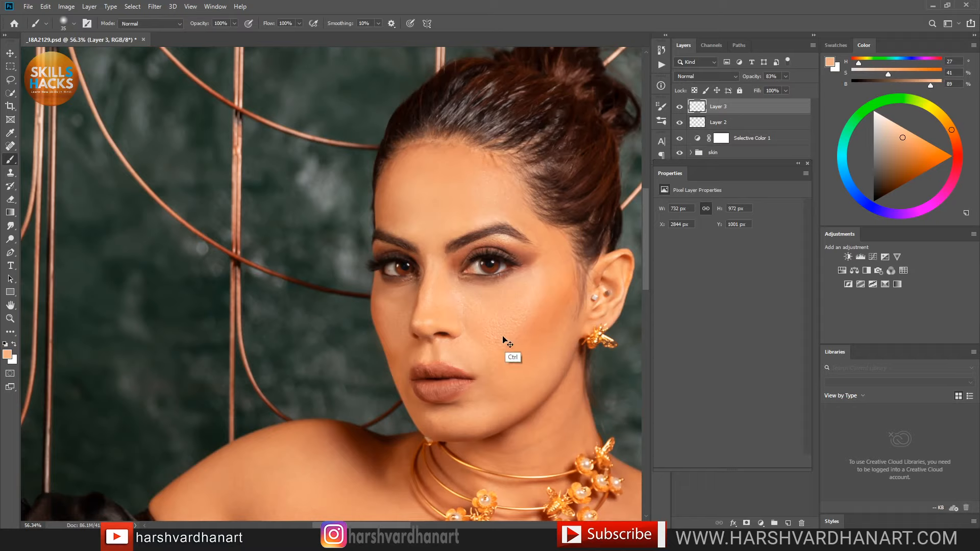
Step: Save the portrait and run Edit > Purge > All to free memory
key(ctrl+s)
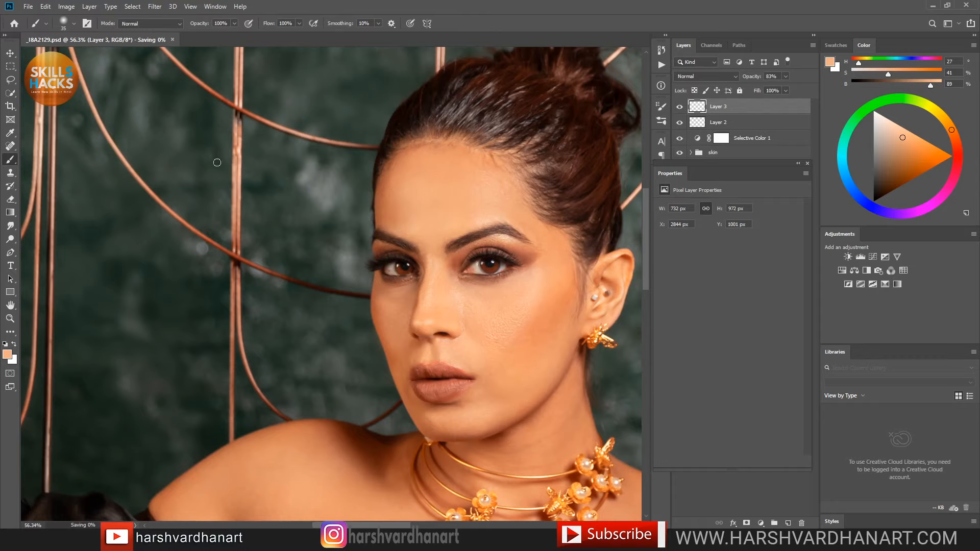
click(45, 7)
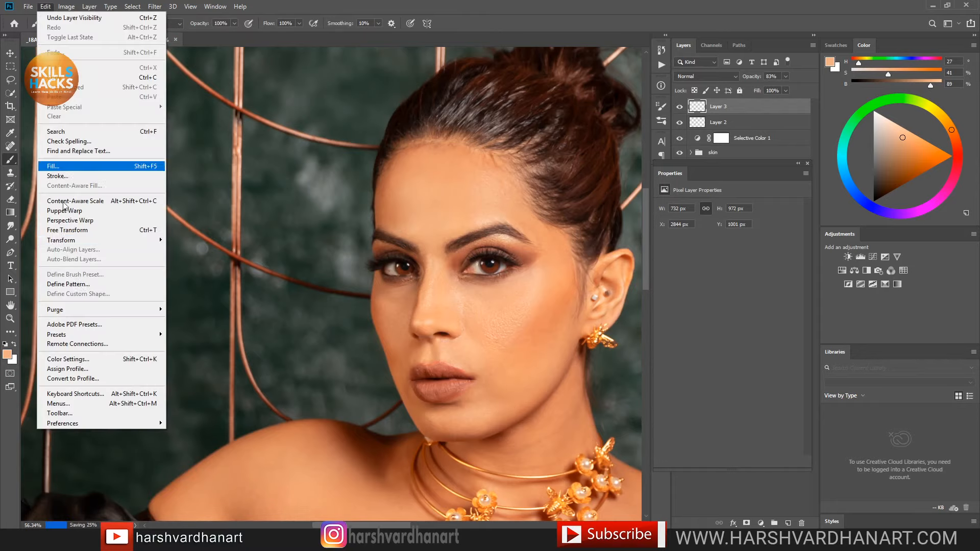
mouse_move(148, 310)
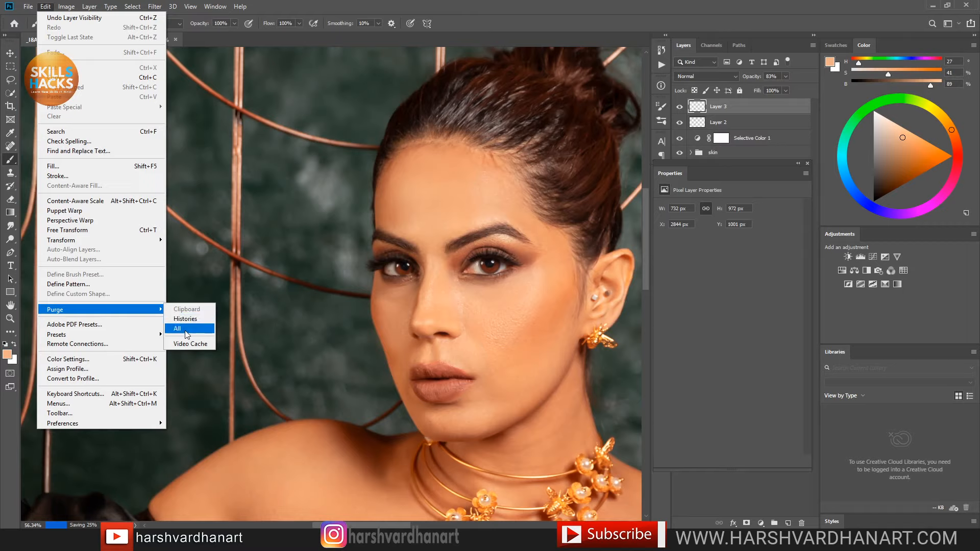
click(185, 329)
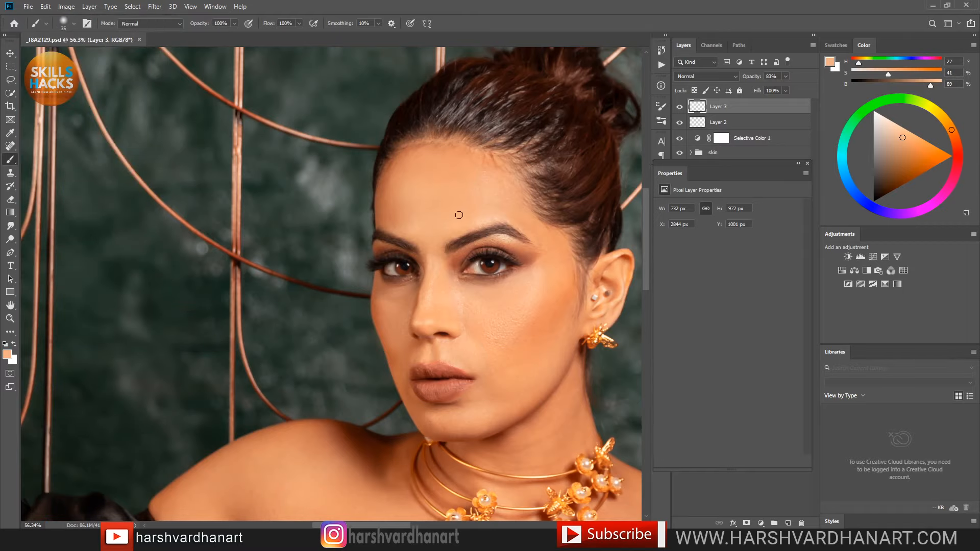
Step: Paint sampled cheek skin tone over the cheek and enlarge the brush to 45
drag(528, 339, 465, 365)
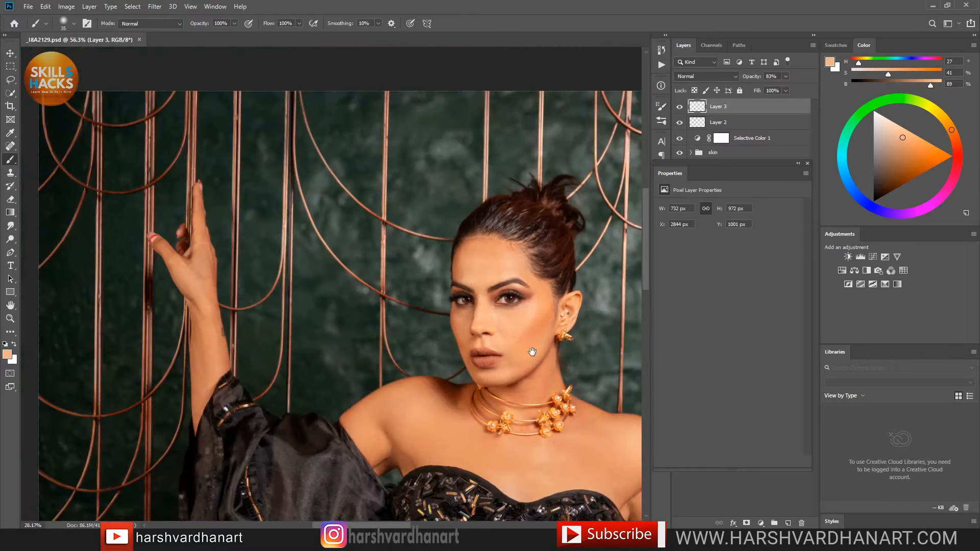
mouse_move(546, 353)
mouse_down()
mouse_move(494, 345)
mouse_move(499, 339)
mouse_move(435, 302)
mouse_up()
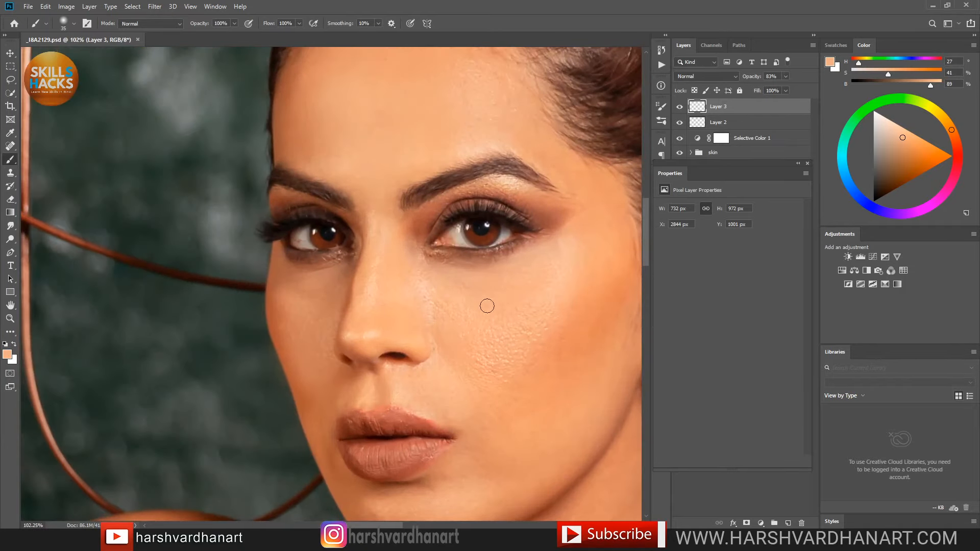
key(alt)
alt+click(444, 312)
drag(437, 312, 486, 335)
key(bracketright)
key(alt+Tab)
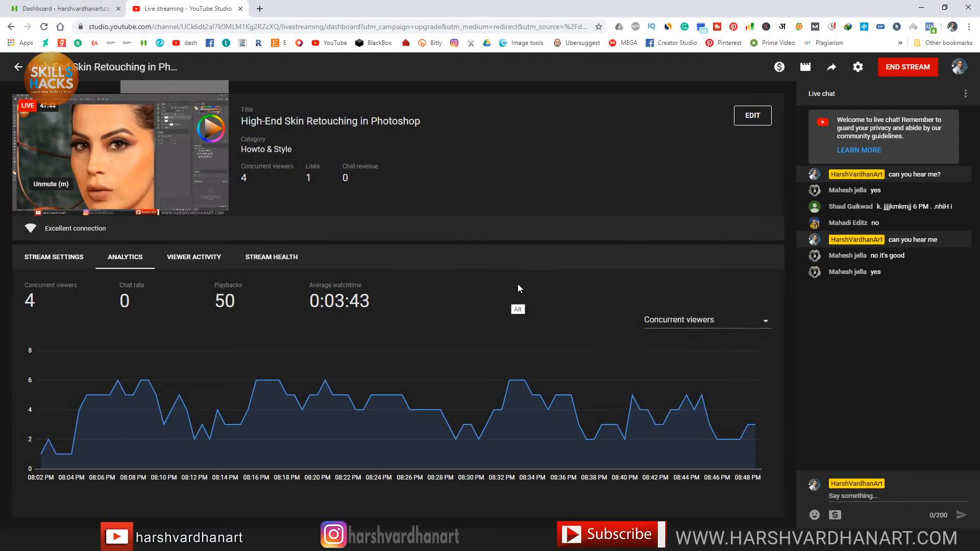
key(alt+Tab)
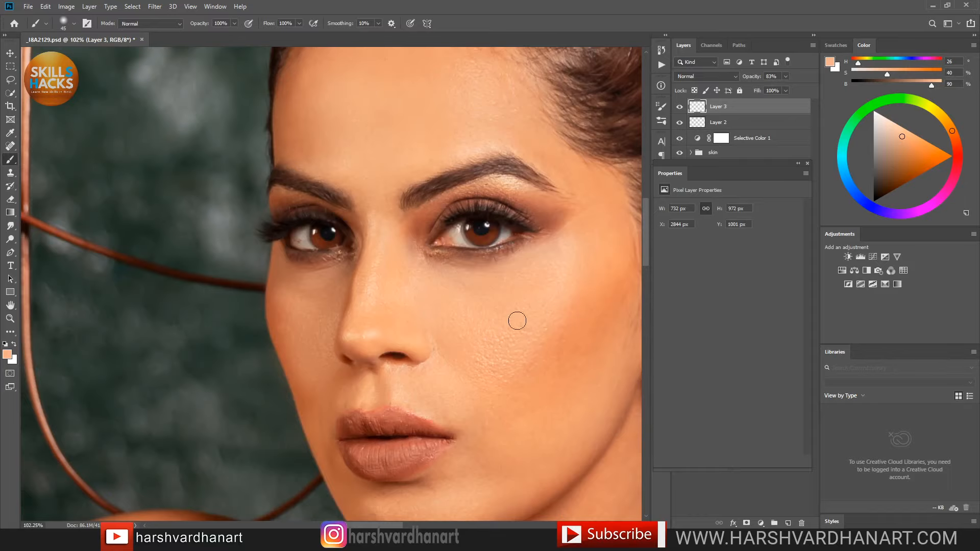
Step: Sample the nose skin tone and shrink the brush to 30
drag(562, 265, 510, 290)
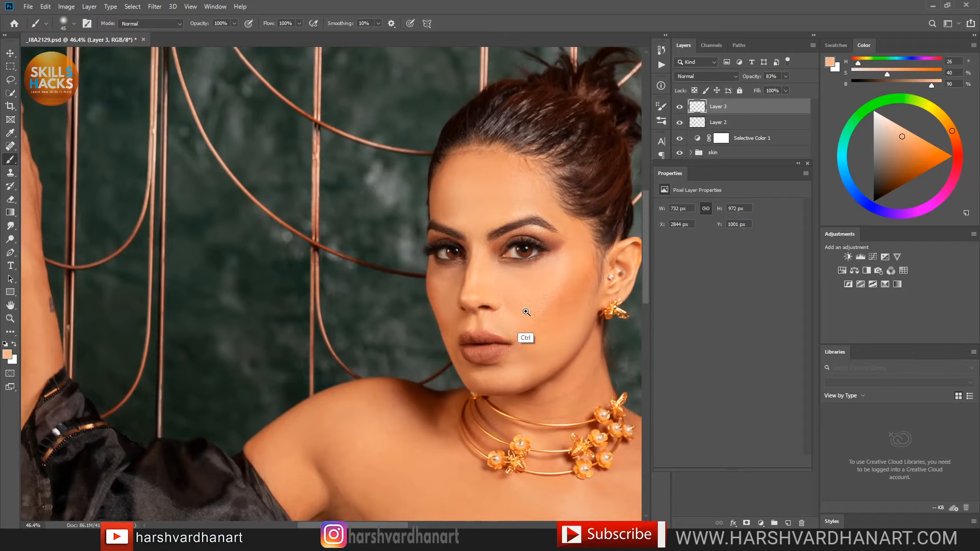
drag(440, 305, 490, 320)
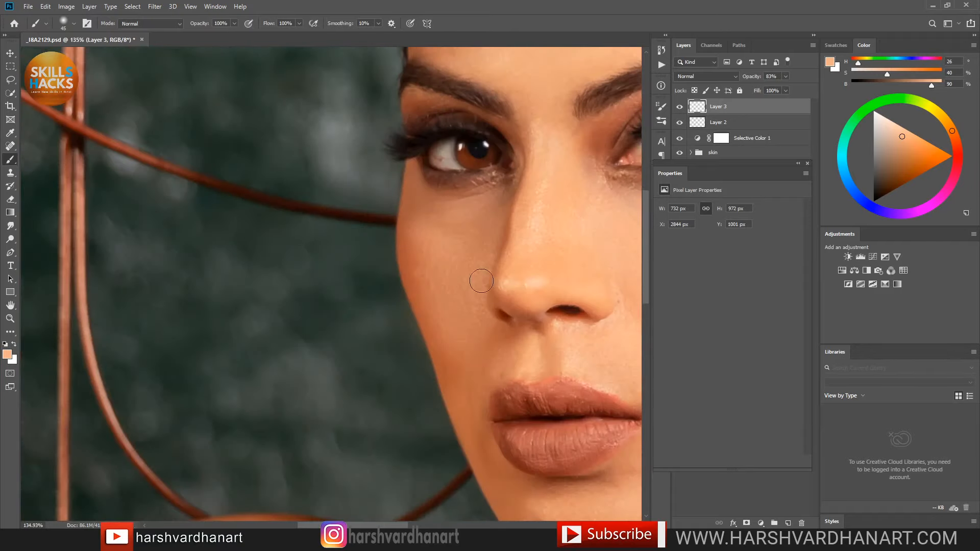
alt+click(517, 276)
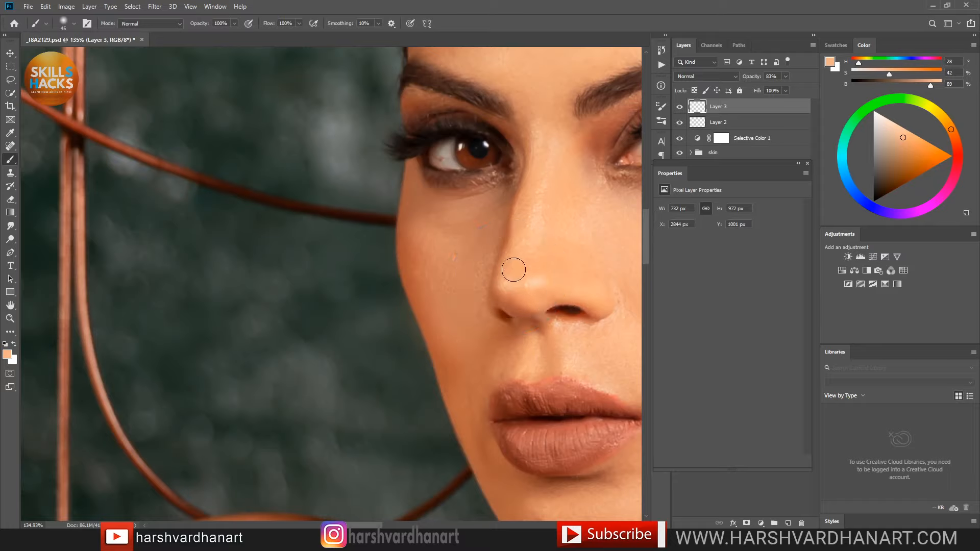
key(bracketleft)
key(bracketleft)
key(bracketleft)
Step: Frame the face, save the PSD with Ctrl+S, and sample a forehead skin tone
drag(548, 240, 512, 278)
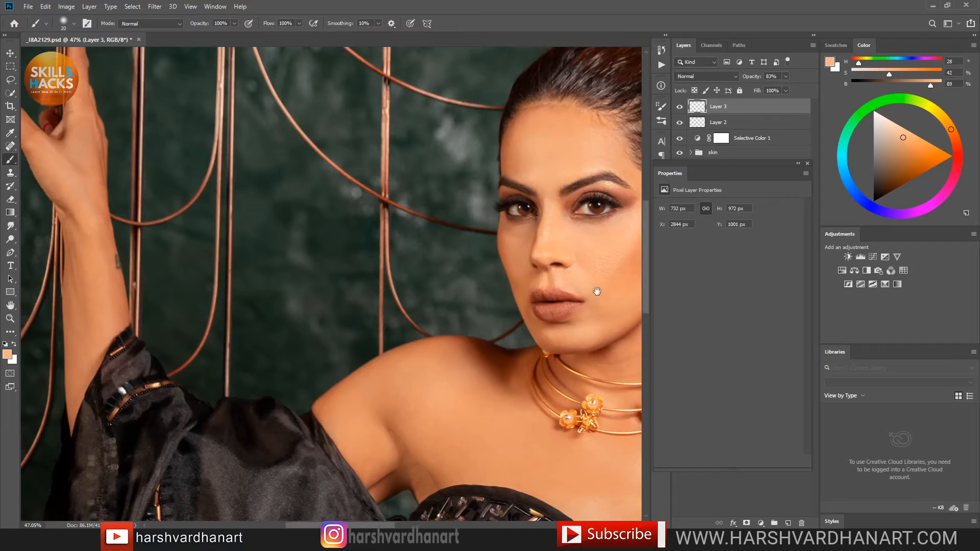
mouse_move(597, 291)
mouse_down()
mouse_move(503, 345)
mouse_move(562, 317)
mouse_up()
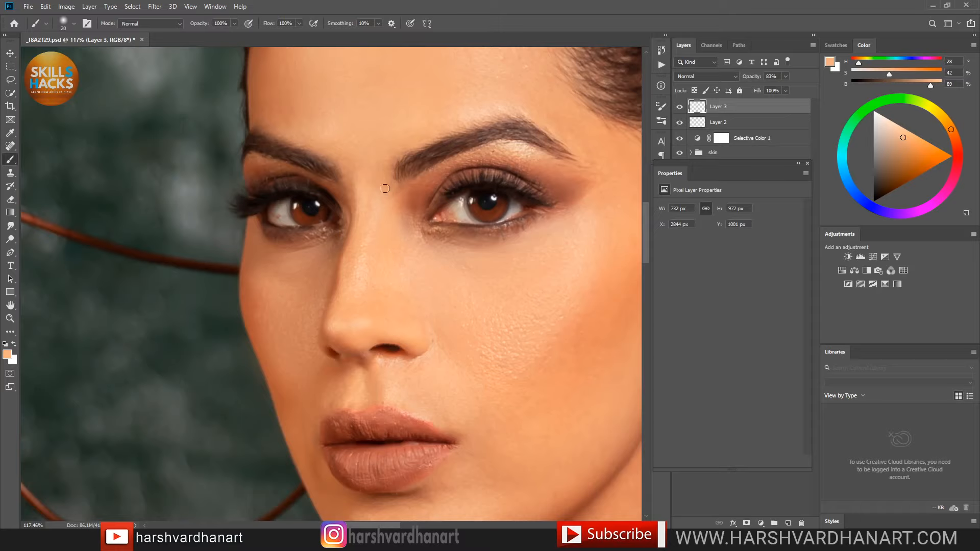
key(ctrl+s)
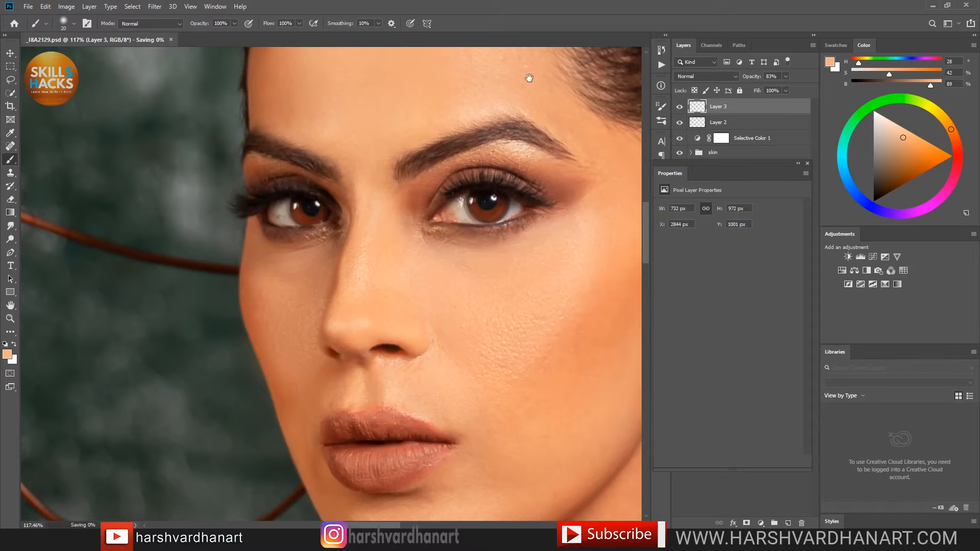
drag(542, 182, 542, 201)
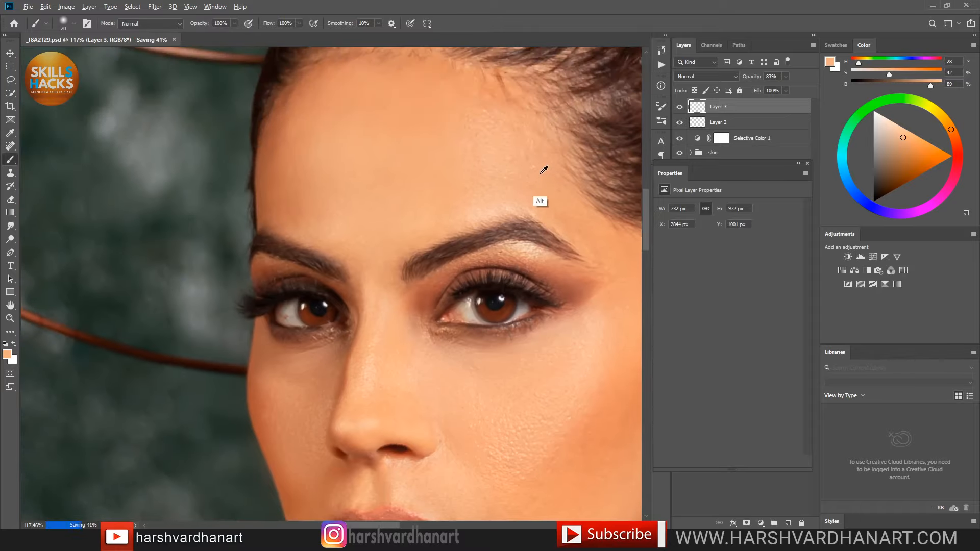
alt+click(530, 164)
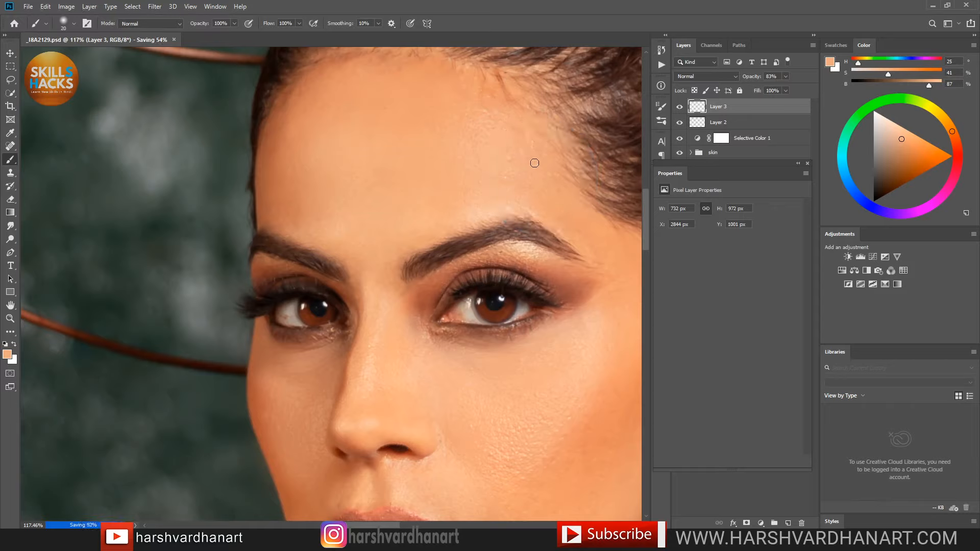
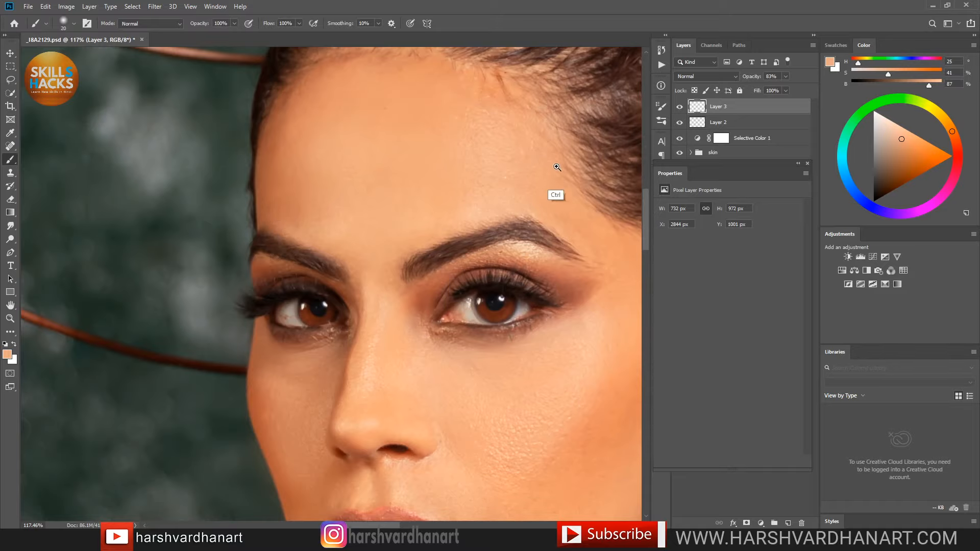
Step: Sample darker brown skin tones from just below the eye
mouse_move(556, 168)
mouse_down()
mouse_move(503, 191)
mouse_move(545, 195)
mouse_move(562, 221)
mouse_up()
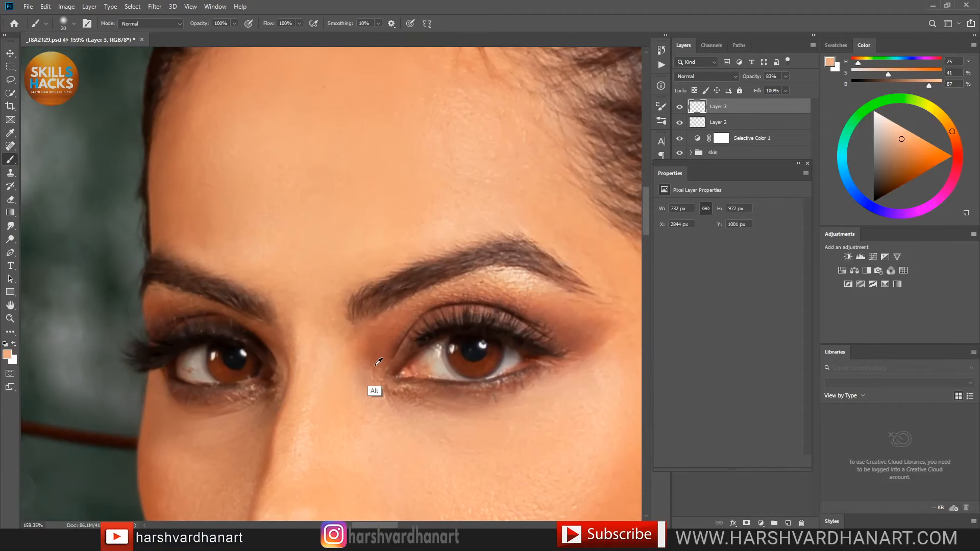
alt+click(374, 388)
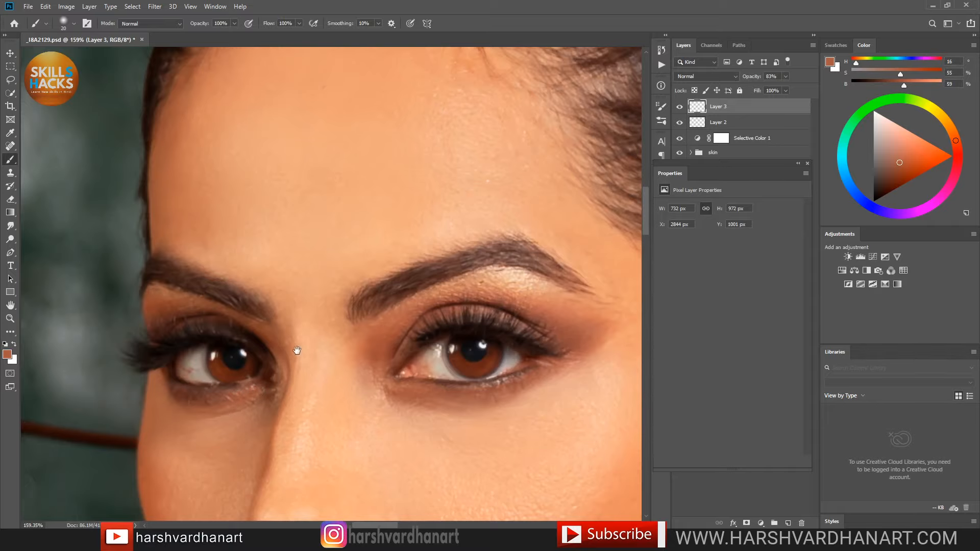
drag(297, 351, 444, 313)
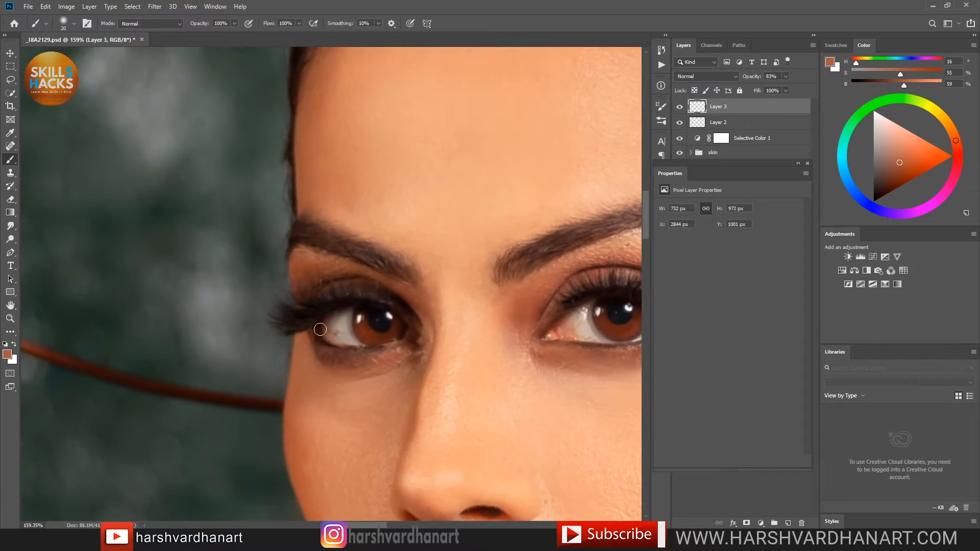
alt+click(363, 363)
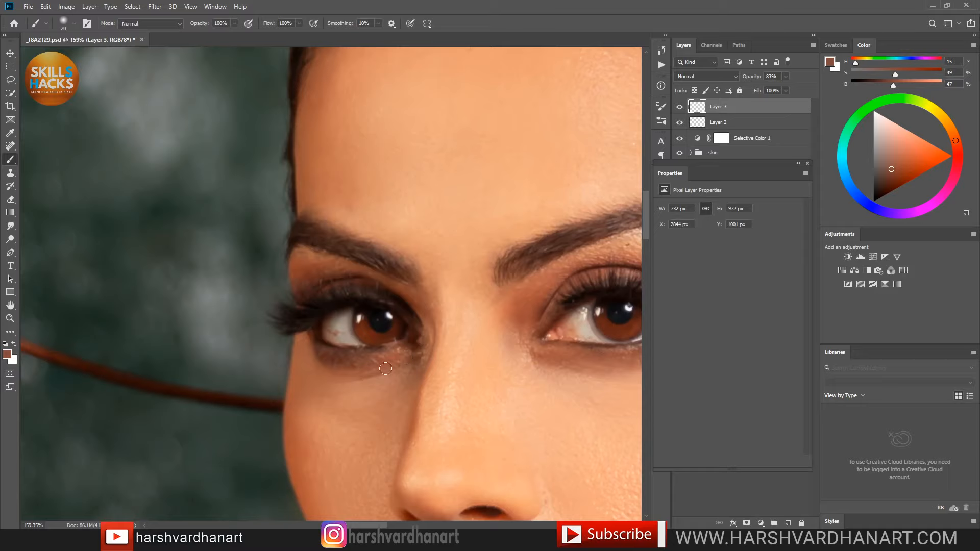
alt+click(342, 360)
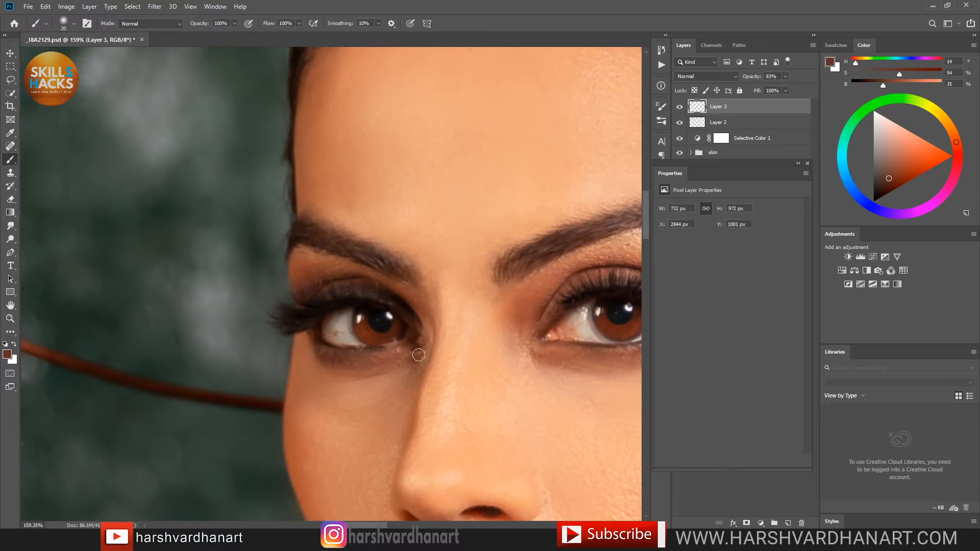
Step: Sample a lighter tan from the cheek and enlarge the brush to 50
drag(493, 262, 378, 307)
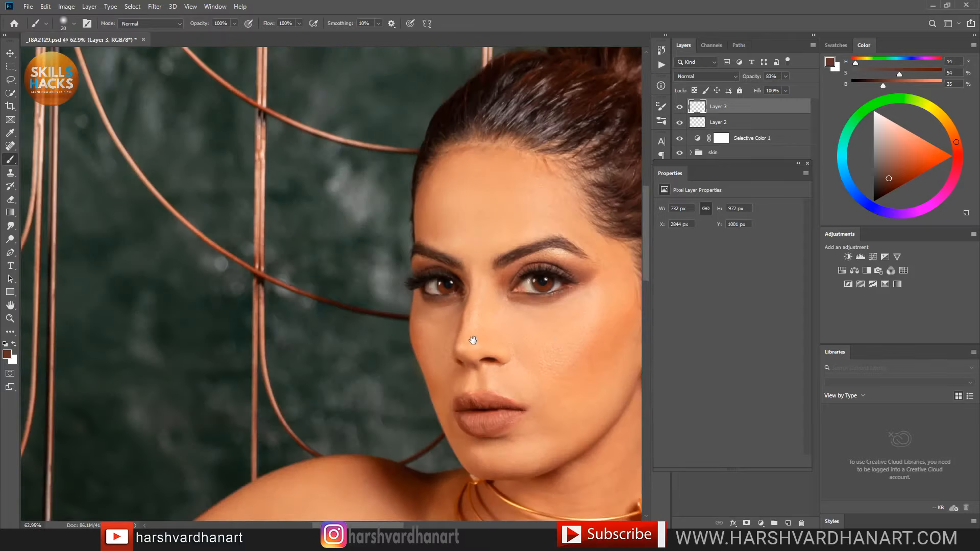
drag(473, 340, 438, 331)
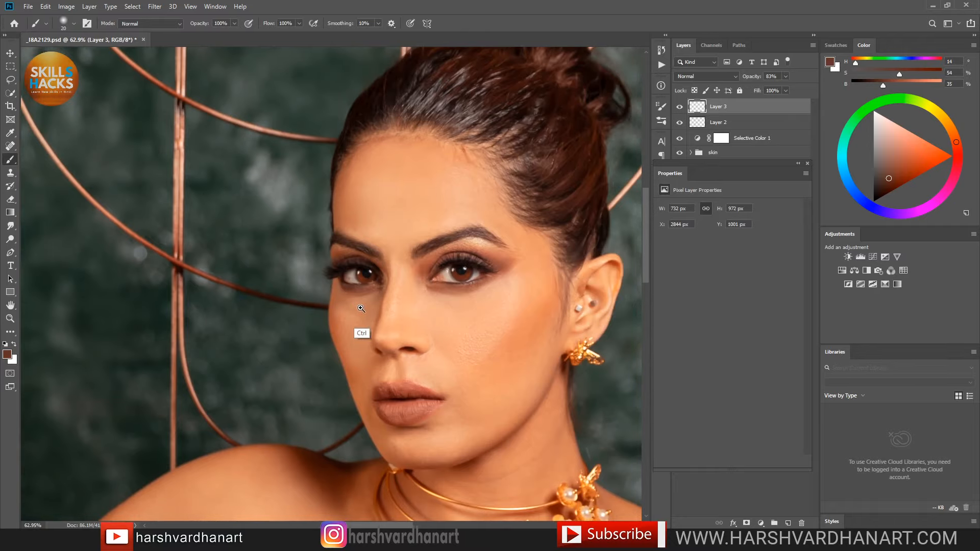
scroll(430, 332, up, 8)
alt+click(381, 309)
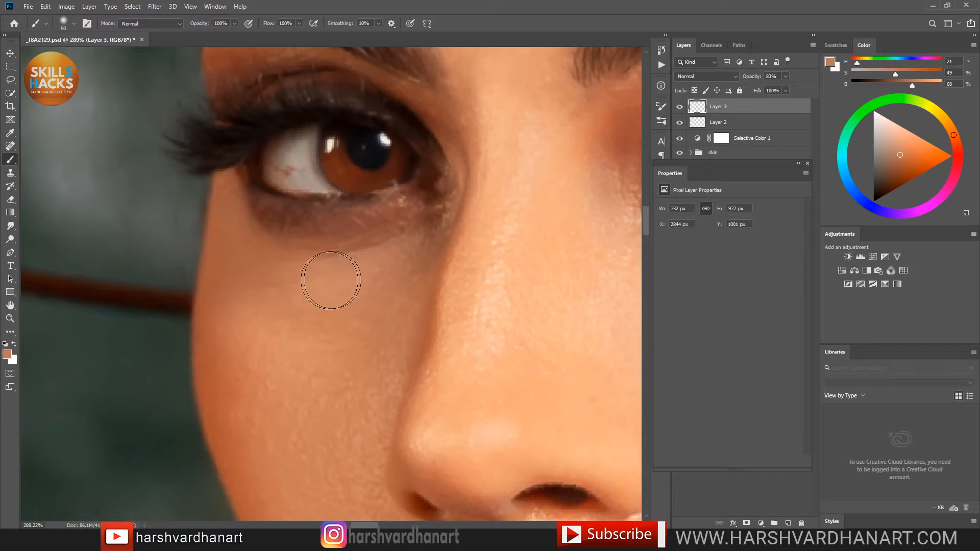
key(bracketright)
key(bracketright)
key(bracketright)
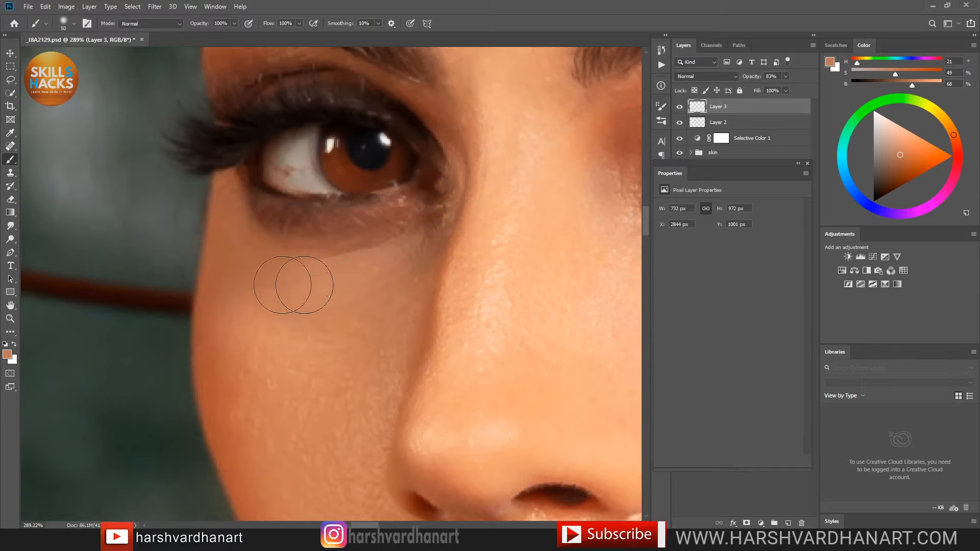
drag(463, 251, 440, 256)
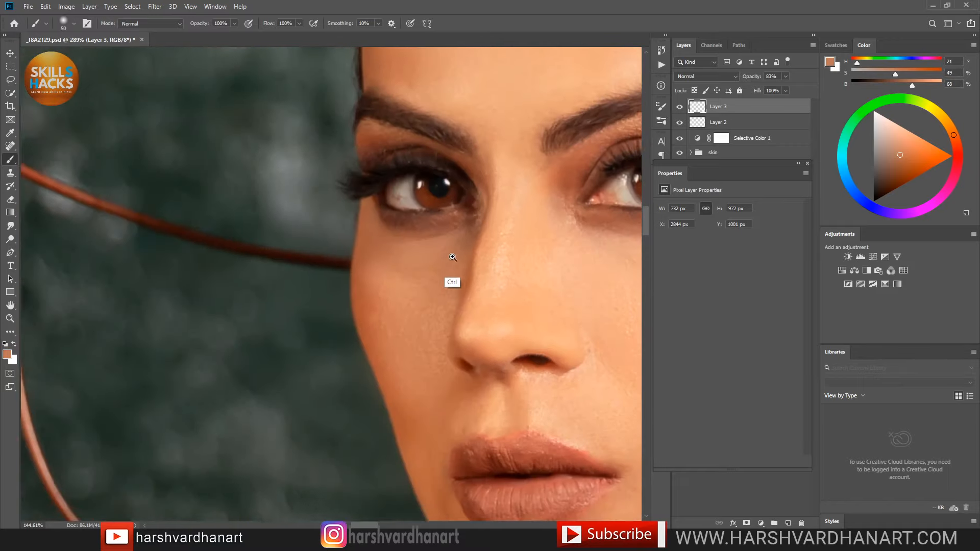
drag(512, 332, 476, 367)
Step: Add an empty Layer 4, save, and set the Spot Healing Brush to size 9
click(789, 523)
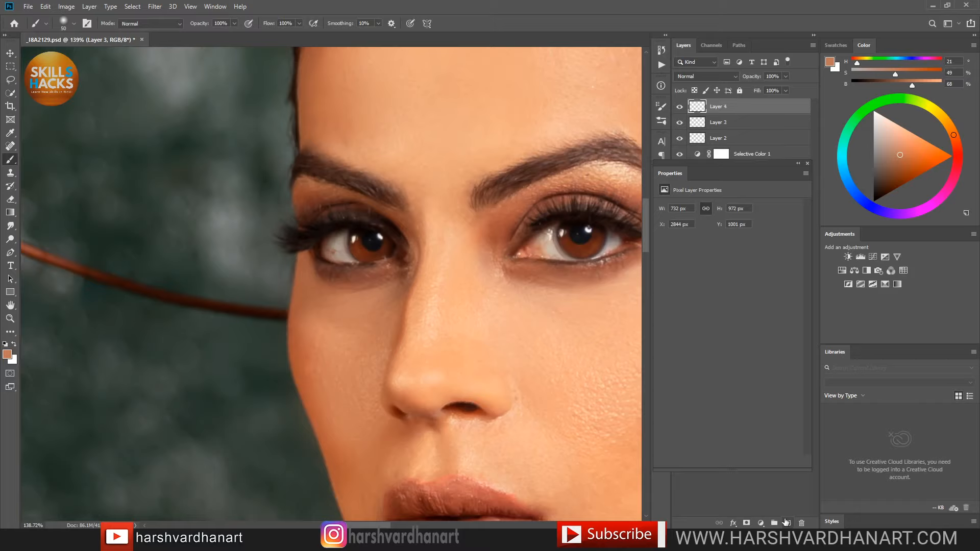
key(ctrl+s)
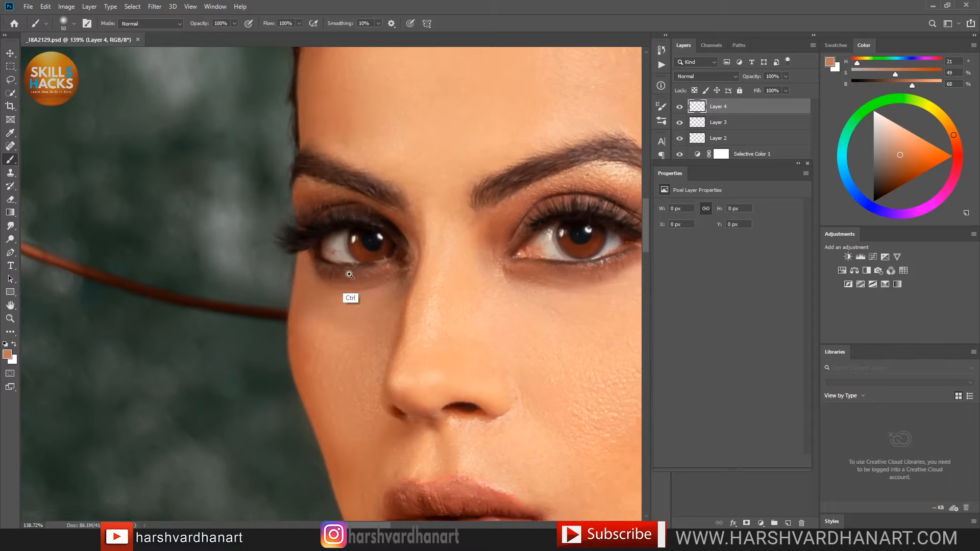
drag(313, 284, 354, 304)
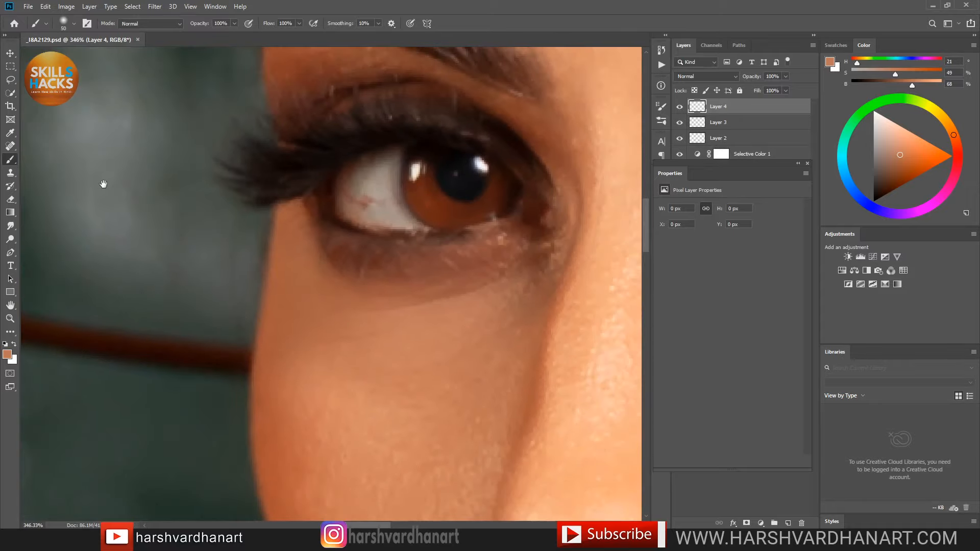
click(11, 146)
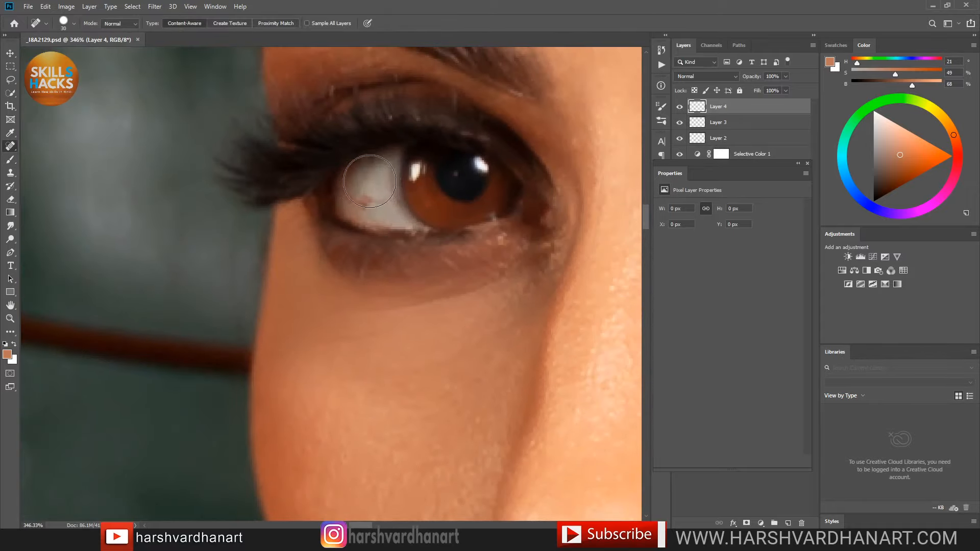
key(bracketleft)
key(bracketleft)
key(bracketleft)
Step: Heal the red marks on the first eye's white and the spots below it
drag(366, 201, 345, 193)
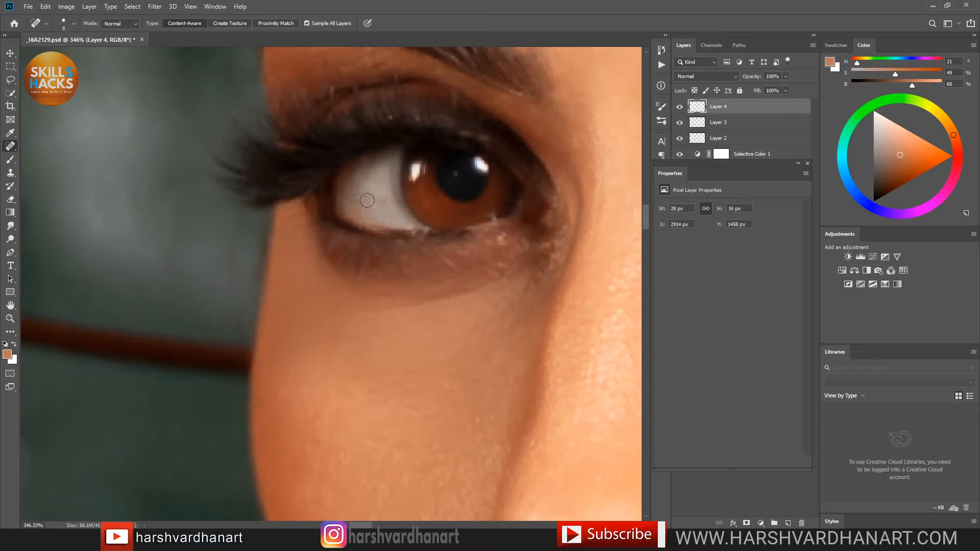
drag(351, 193, 351, 194)
click(503, 239)
click(504, 238)
Step: Heal the red specks on the right eye's white, including beside the lower iris
drag(519, 193, 479, 211)
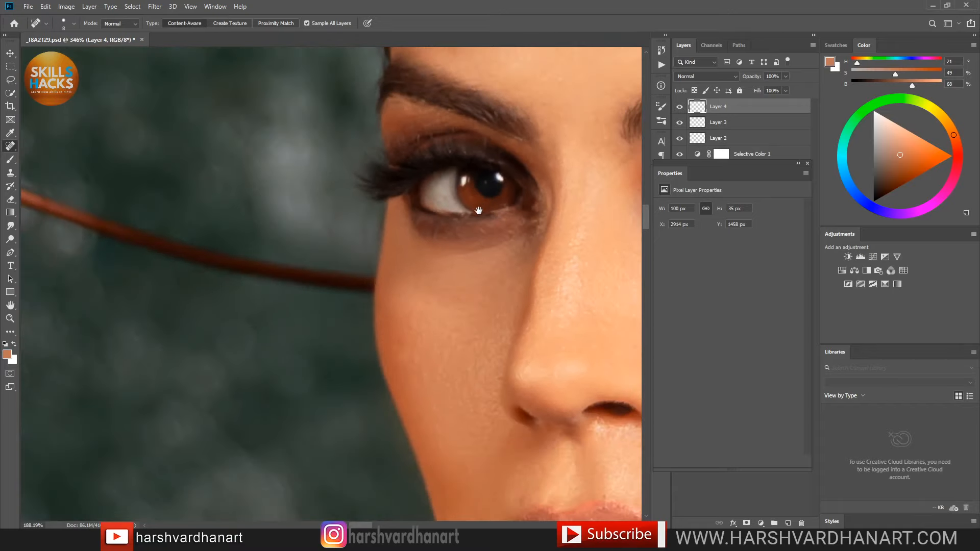
drag(515, 253, 365, 307)
drag(515, 291, 370, 308)
drag(442, 272, 478, 279)
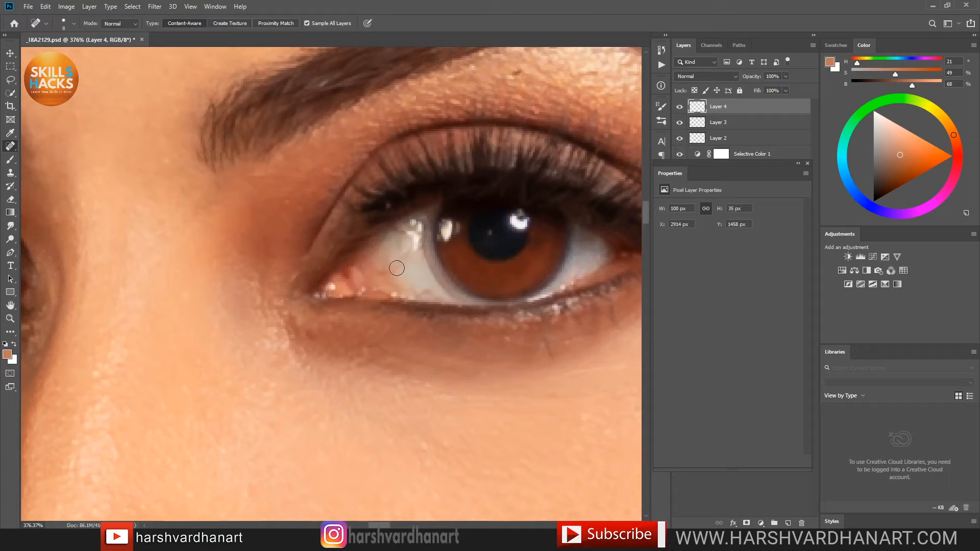
mouse_move(397, 268)
mouse_down()
mouse_move(377, 283)
mouse_move(424, 285)
mouse_move(439, 298)
mouse_move(421, 294)
mouse_up()
mouse_move(404, 257)
mouse_down()
mouse_move(393, 265)
mouse_move(435, 294)
mouse_move(426, 294)
mouse_up()
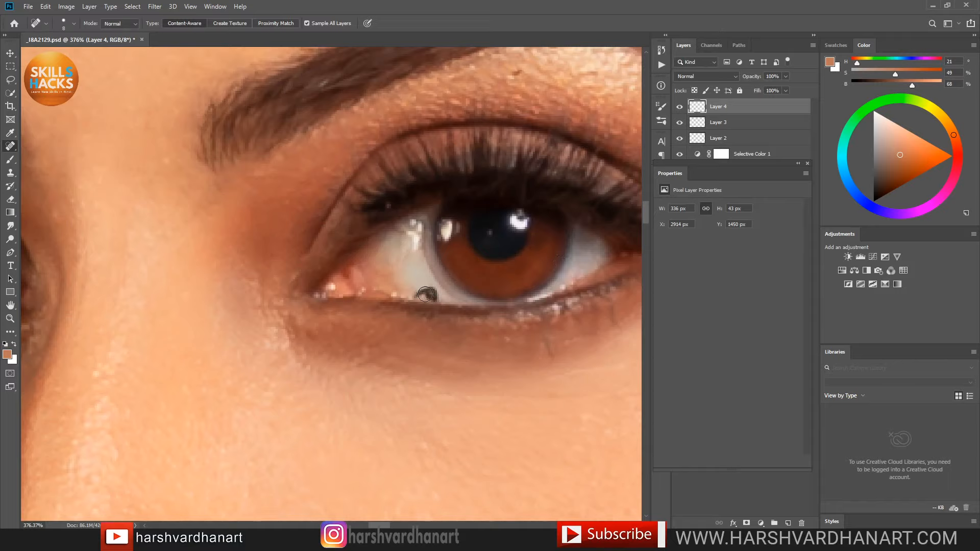
drag(417, 244, 397, 262)
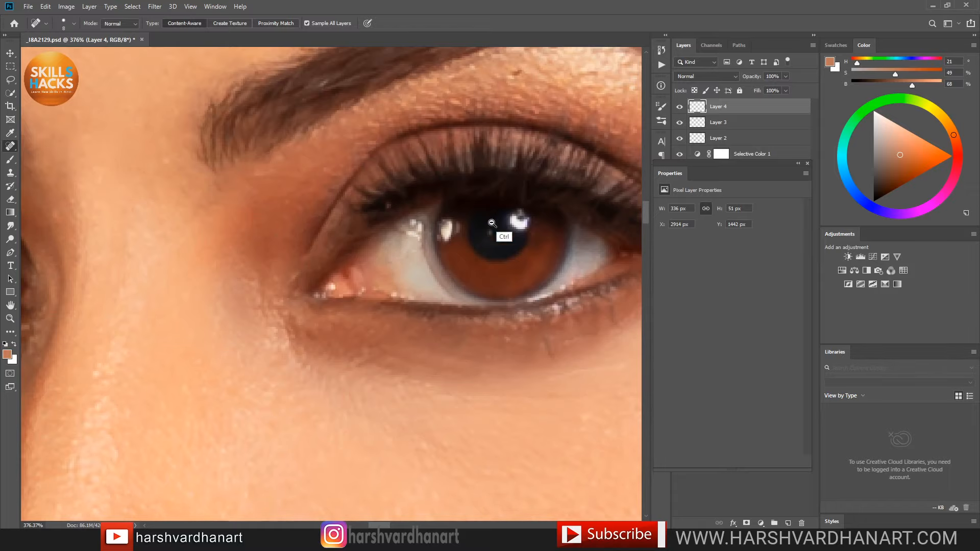
Step: Heal the inner corner of the eye white and small spots under the eye
drag(504, 212, 400, 266)
drag(553, 316, 607, 306)
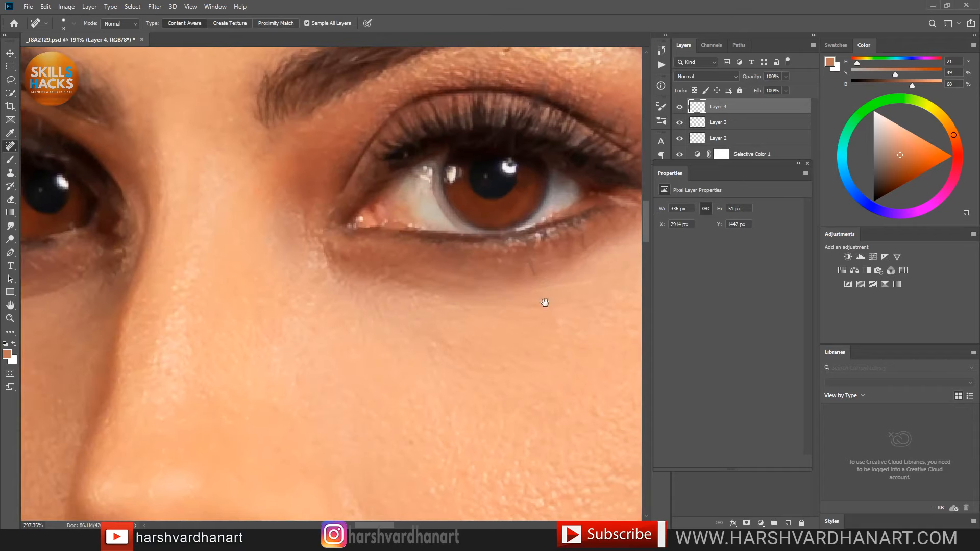
drag(532, 264, 534, 277)
drag(582, 236, 584, 244)
Step: Heal the specks along the brow bone
mouse_move(596, 120)
mouse_down()
mouse_move(567, 234)
mouse_move(554, 233)
mouse_up()
mouse_move(470, 187)
mouse_down()
mouse_move(463, 194)
mouse_move(524, 194)
mouse_move(513, 196)
mouse_up()
click(466, 192)
drag(514, 237, 400, 223)
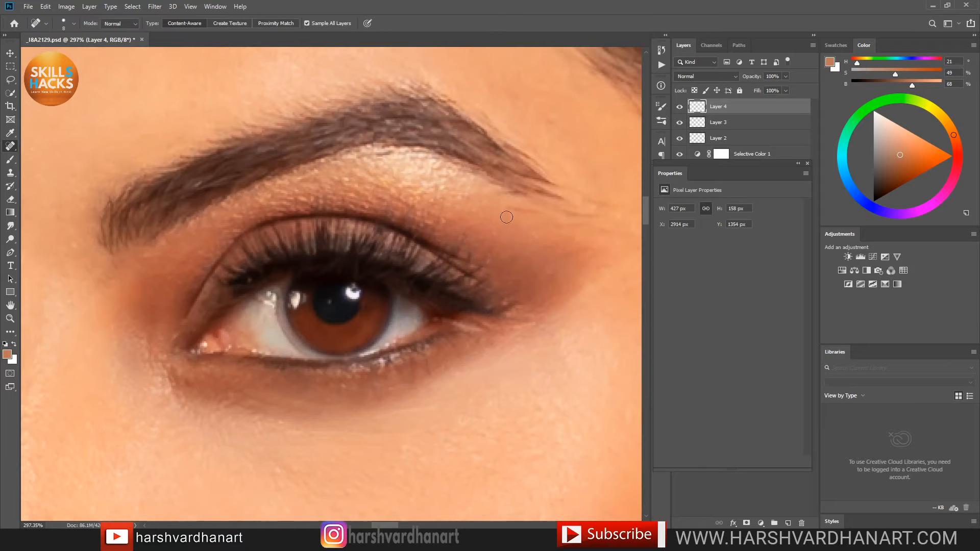
mouse_move(513, 210)
mouse_down()
mouse_move(535, 210)
mouse_move(531, 220)
mouse_up()
scroll(499, 247, down, 10)
drag(437, 348, 453, 284)
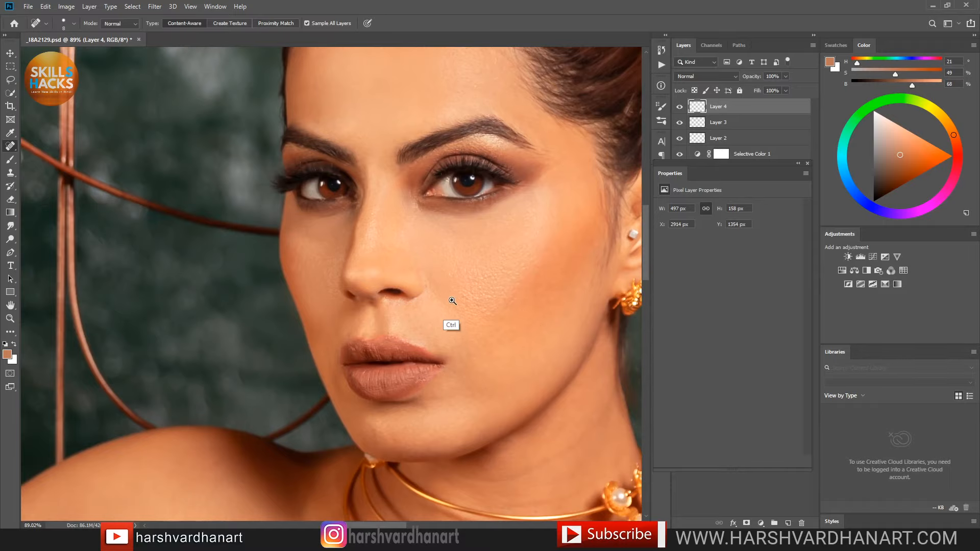
scroll(452, 319, up, 2)
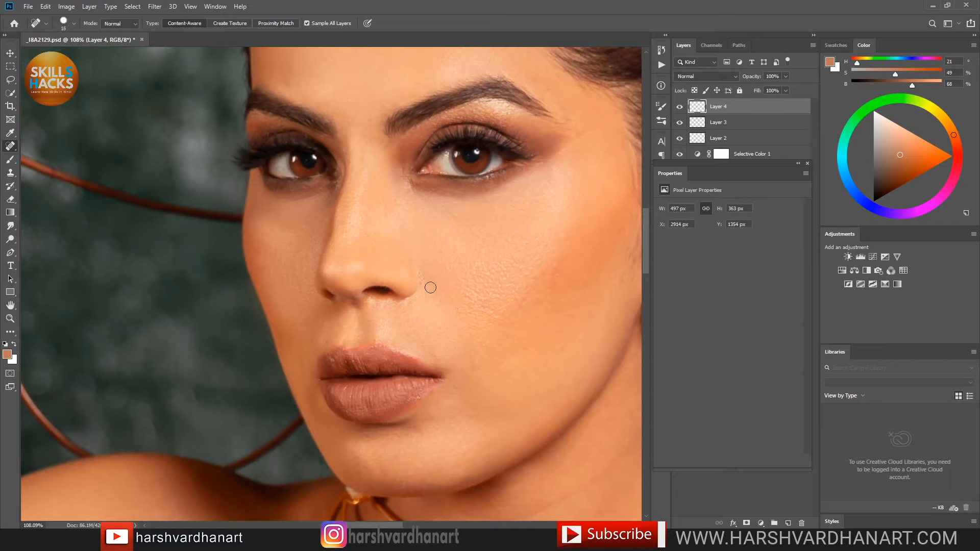
Step: Heal the blemishes and marks beside the nostril
mouse_move(437, 293)
mouse_down()
mouse_move(448, 316)
mouse_move(438, 280)
mouse_move(420, 269)
mouse_up()
click(421, 283)
click(427, 291)
drag(426, 294, 426, 294)
drag(535, 267, 482, 288)
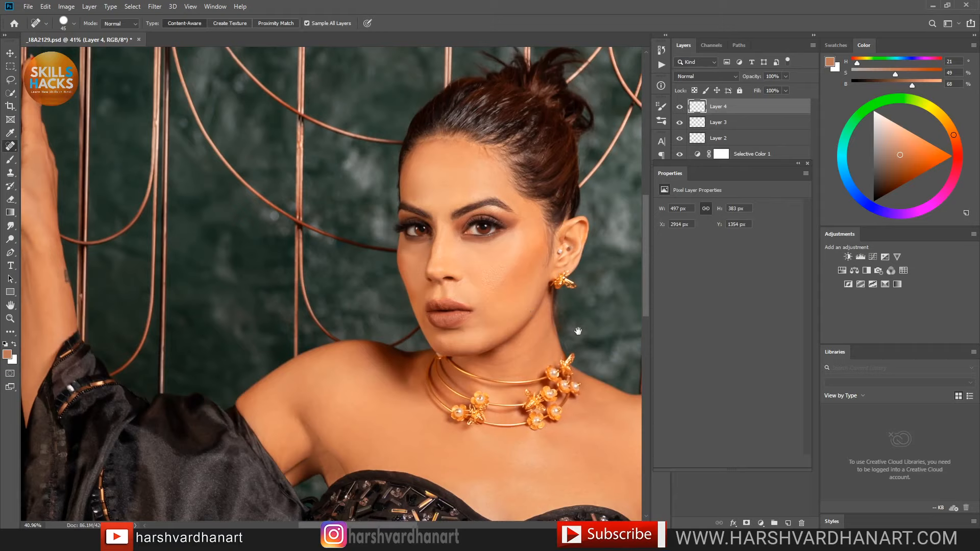
Step: Compare the portrait with Layer 4 hidden and shown, then heal a chin blemish
click(680, 108)
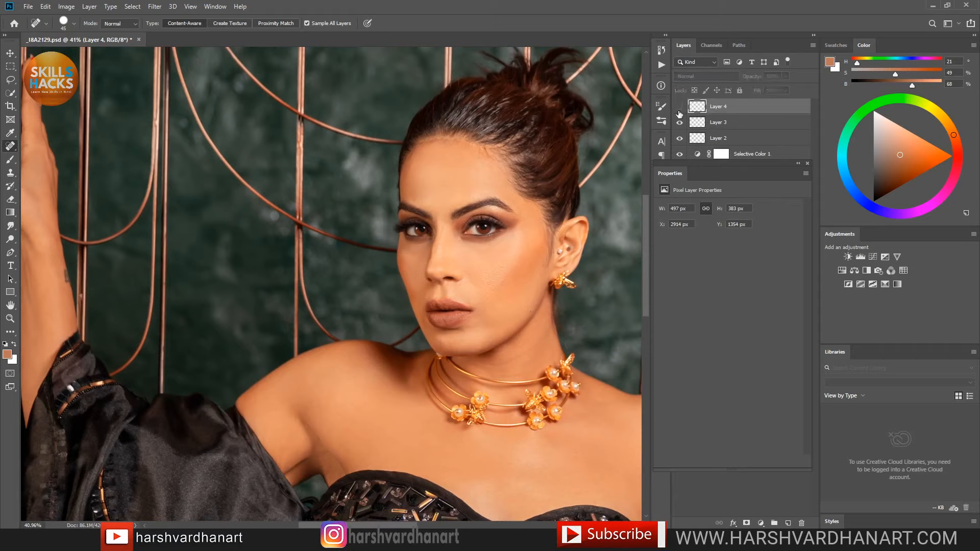
click(679, 109)
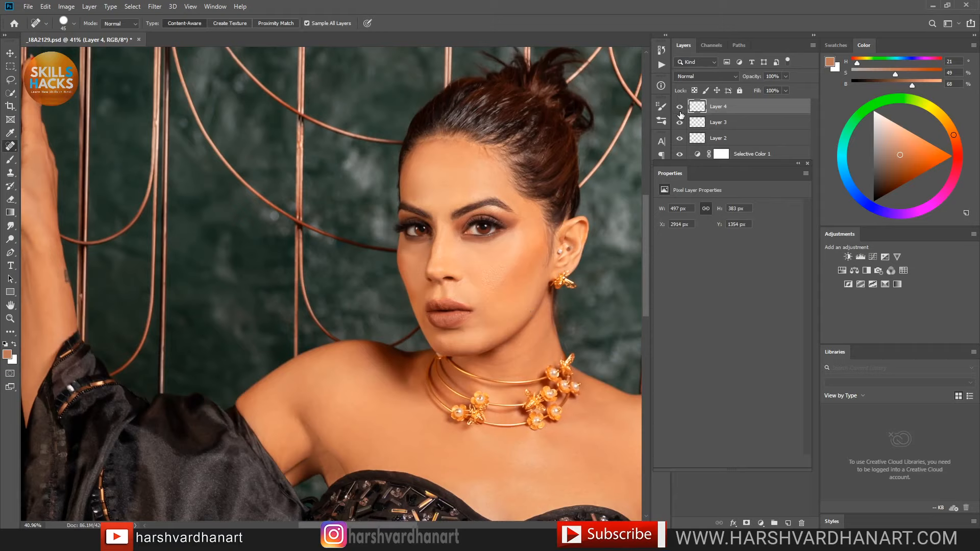
click(679, 109)
click(680, 109)
drag(463, 335, 515, 344)
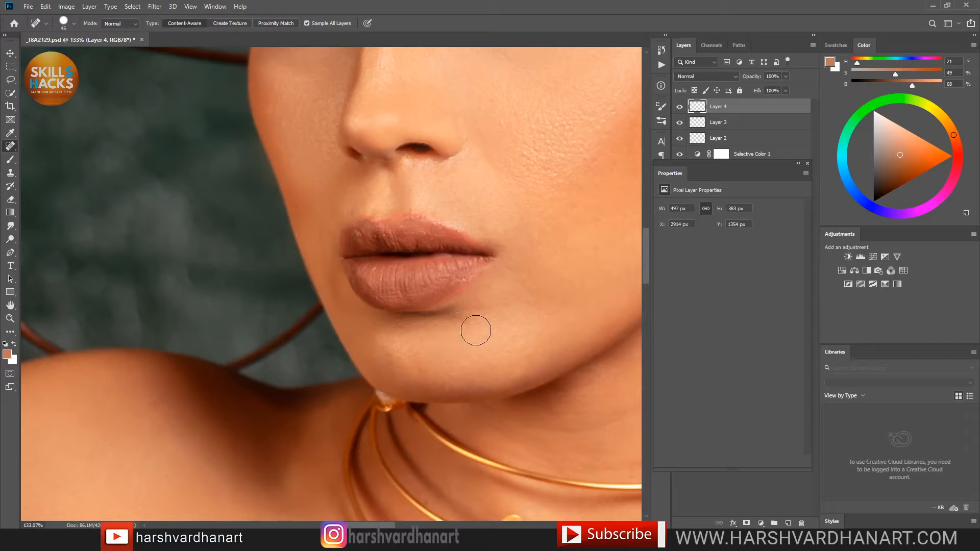
drag(459, 326, 485, 318)
Step: Save the document and purge all cached memory via Edit > Purge > All
key(ctrl+s)
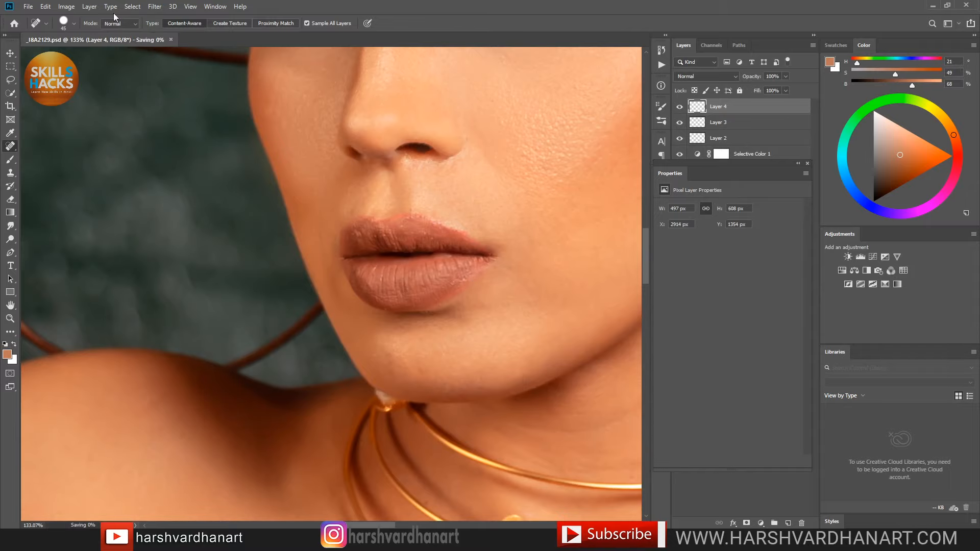
click(46, 7)
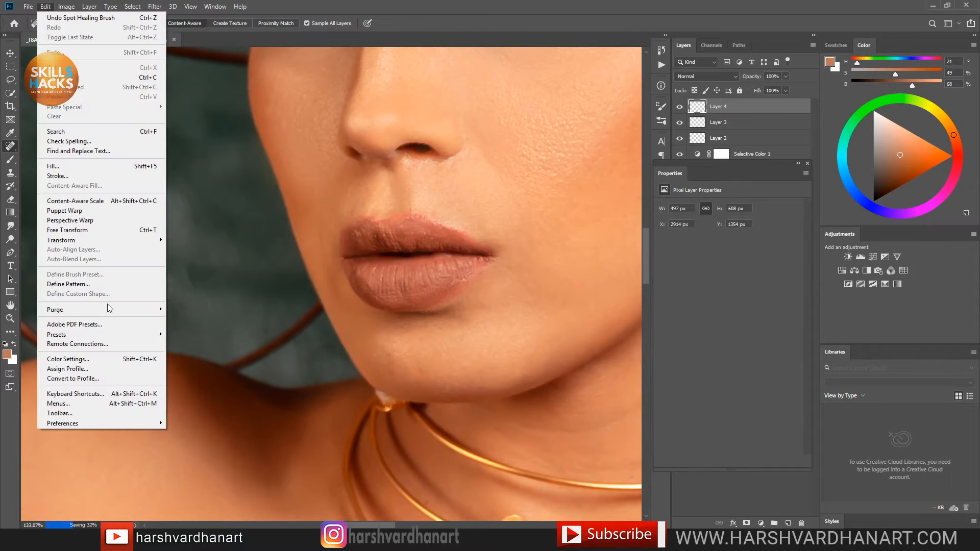
mouse_move(128, 309)
click(182, 329)
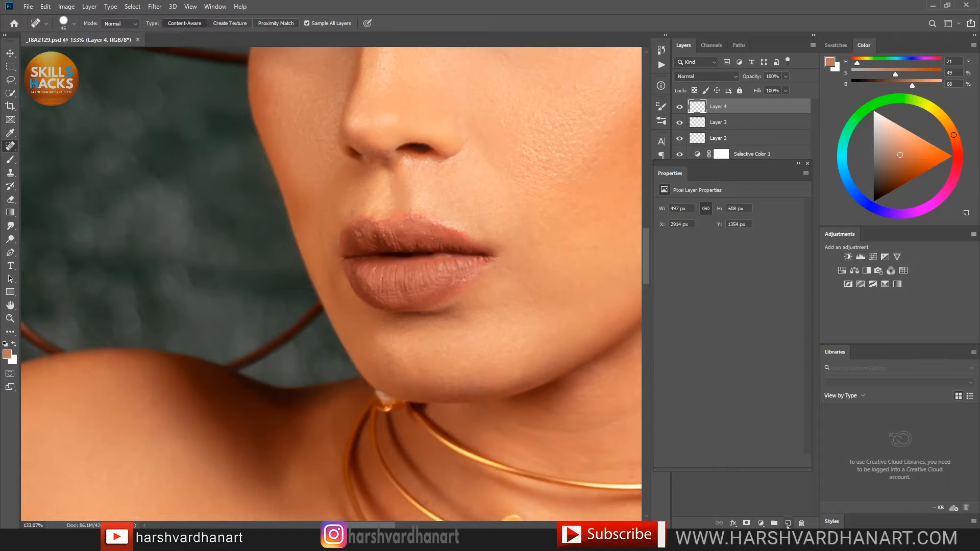
Step: Add a new Soft Light layer and pick a saturated bright red
click(789, 523)
click(711, 78)
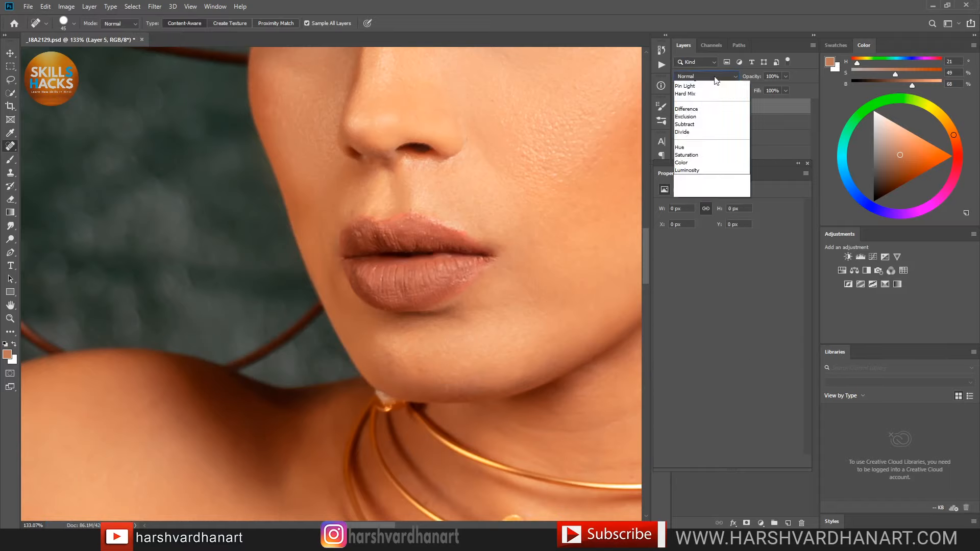
click(706, 209)
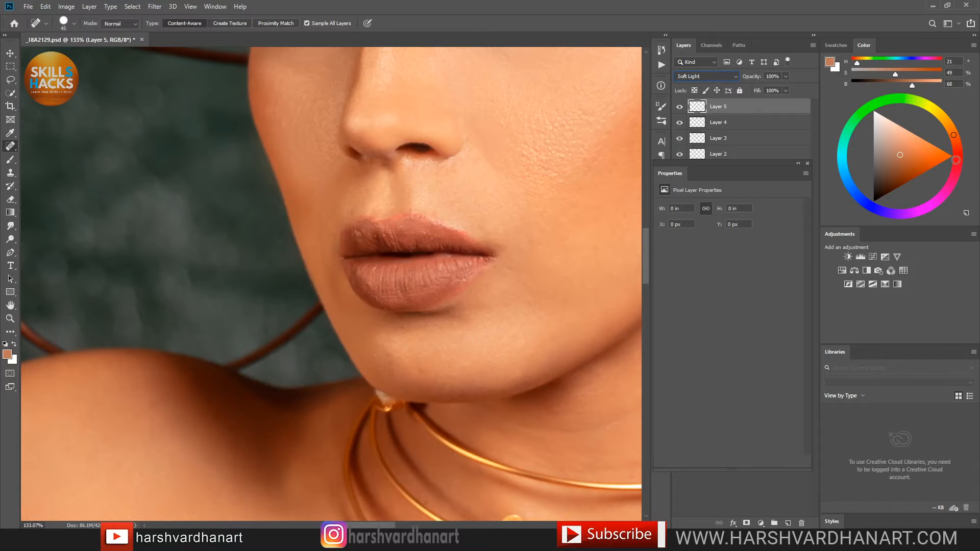
click(958, 157)
drag(935, 161, 940, 165)
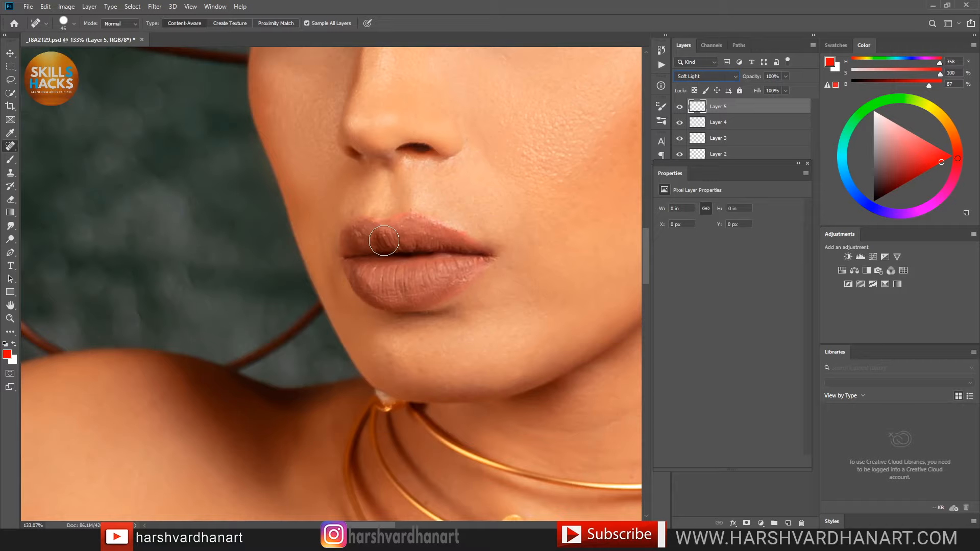
Step: Brush red over the upper and lower lips with a progressively smaller brush
click(10, 160)
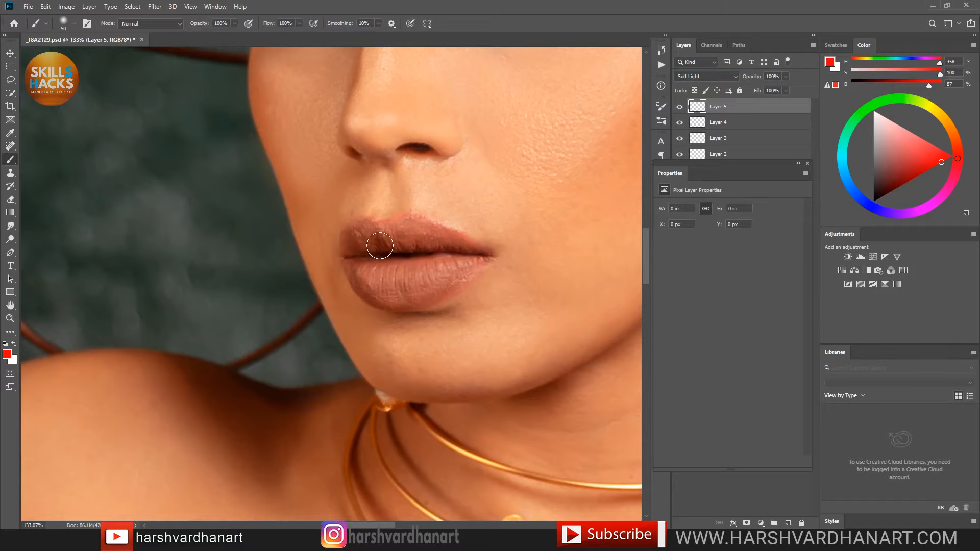
key(bracketleft)
mouse_move(371, 235)
mouse_down()
mouse_move(396, 236)
mouse_move(357, 235)
mouse_move(412, 236)
mouse_move(379, 239)
mouse_move(400, 228)
mouse_move(469, 249)
mouse_move(391, 237)
mouse_move(351, 236)
mouse_up()
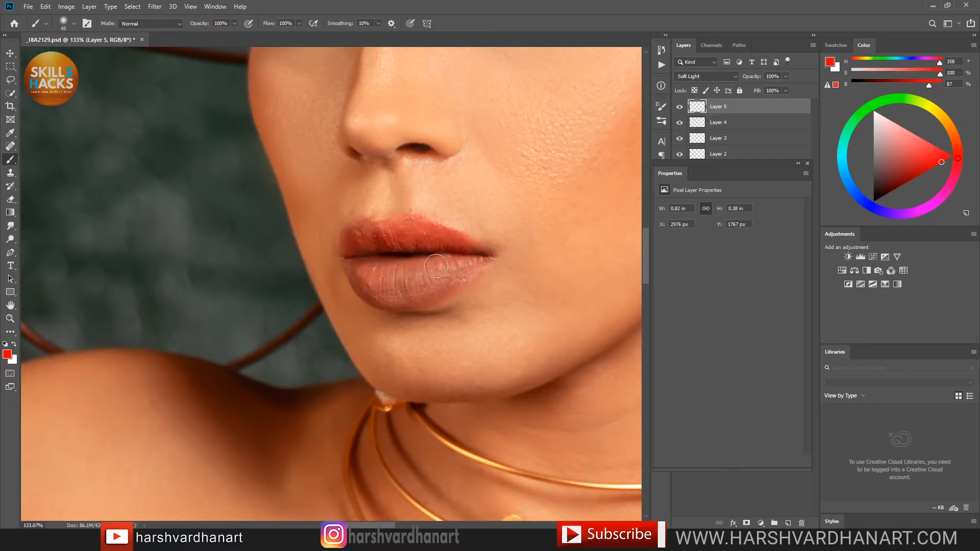
mouse_move(419, 281)
mouse_down()
mouse_move(382, 289)
mouse_move(462, 264)
mouse_move(430, 283)
mouse_move(470, 261)
mouse_move(411, 297)
mouse_move(376, 285)
mouse_move(435, 277)
mouse_move(364, 271)
mouse_move(388, 272)
mouse_up()
key([)
key([)
key([)
key([)
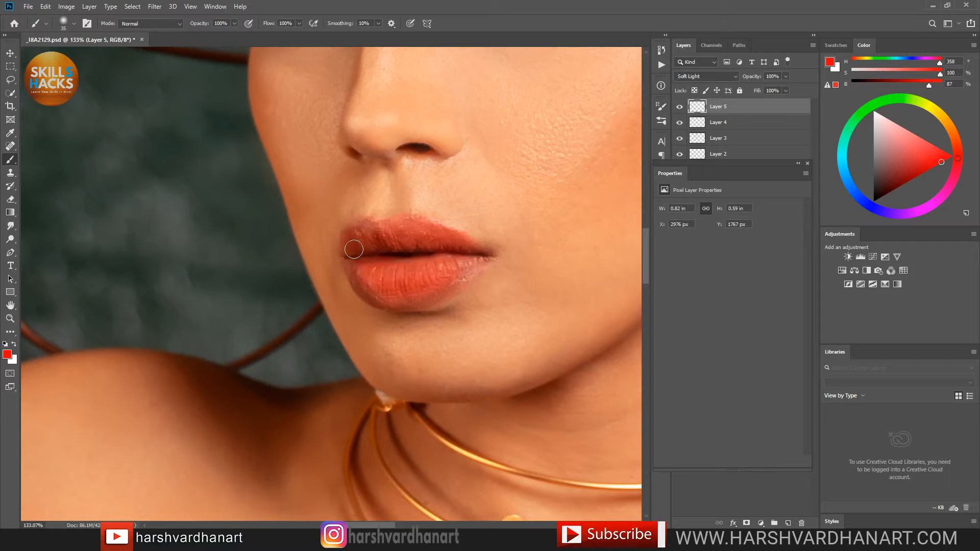
key(bracketleft)
mouse_move(476, 257)
mouse_down()
mouse_move(405, 300)
mouse_move(364, 276)
mouse_move(361, 289)
mouse_move(353, 254)
mouse_up()
mouse_move(428, 227)
mouse_down()
mouse_move(441, 236)
mouse_move(388, 230)
mouse_up()
Step: Inspect the red lips, then add an empty Layer 6 with white as foreground colour
drag(513, 189, 456, 213)
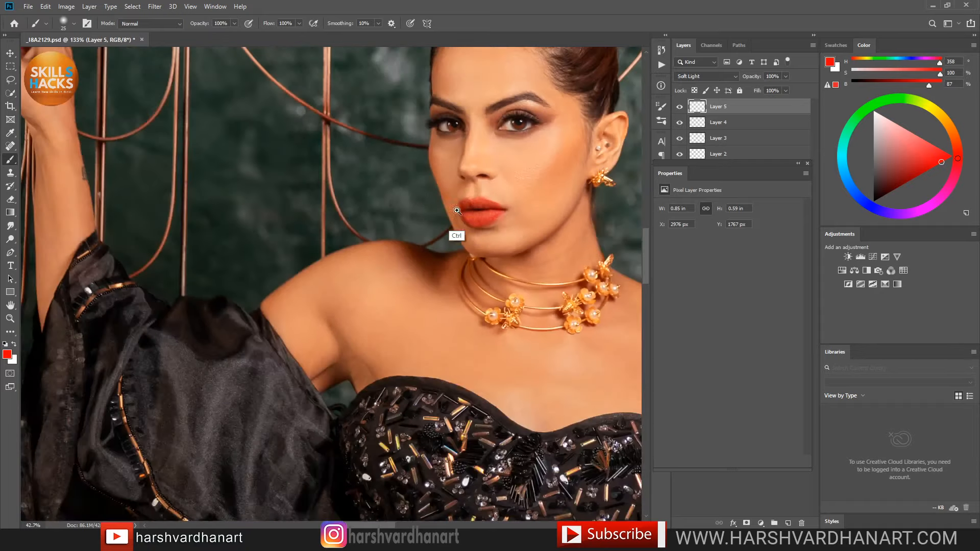
mouse_move(557, 251)
mouse_down()
mouse_move(471, 315)
mouse_move(494, 324)
mouse_up()
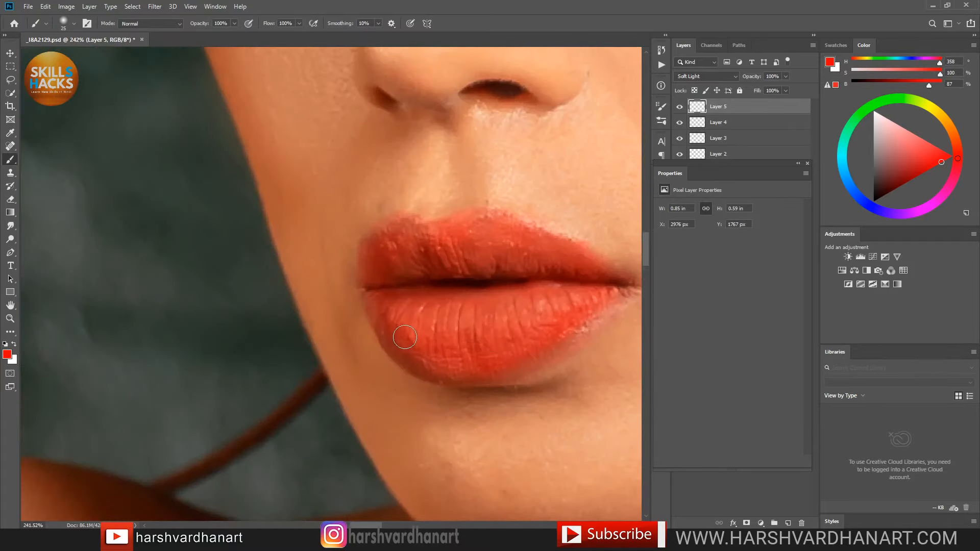
key(bracketleft)
key(bracketleft)
key(bracketleft)
key(bracketleft)
key(bracketleft)
scroll(561, 306, down, 3)
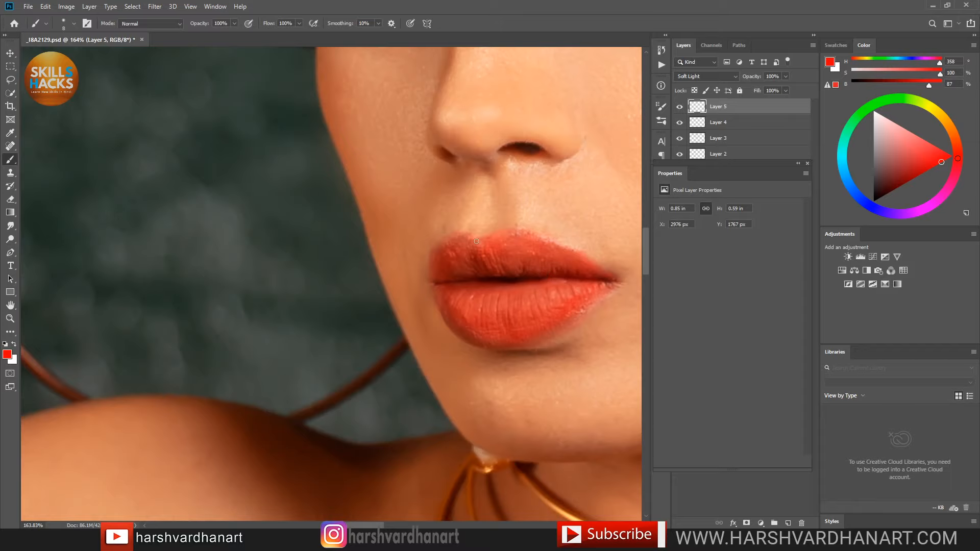
drag(575, 231, 535, 235)
drag(577, 272, 441, 315)
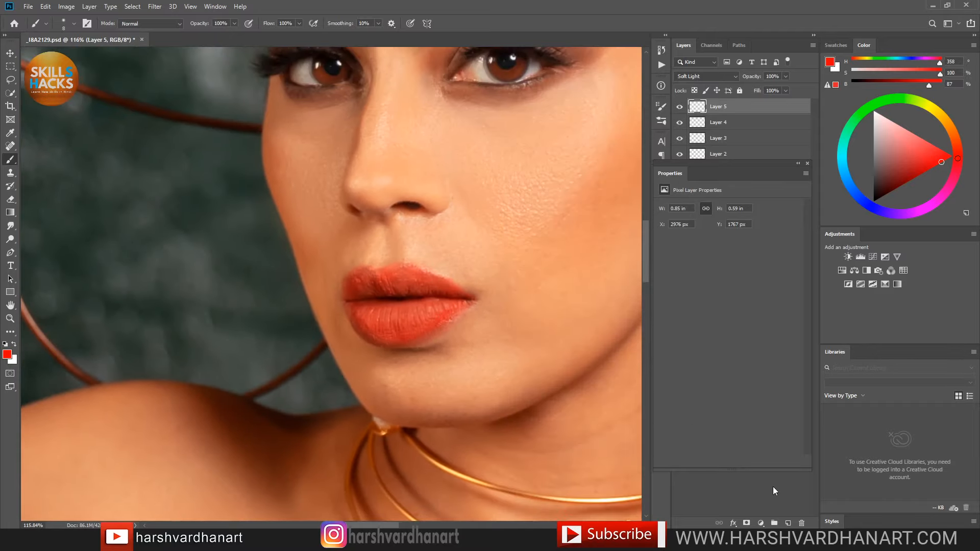
click(788, 523)
key(x)
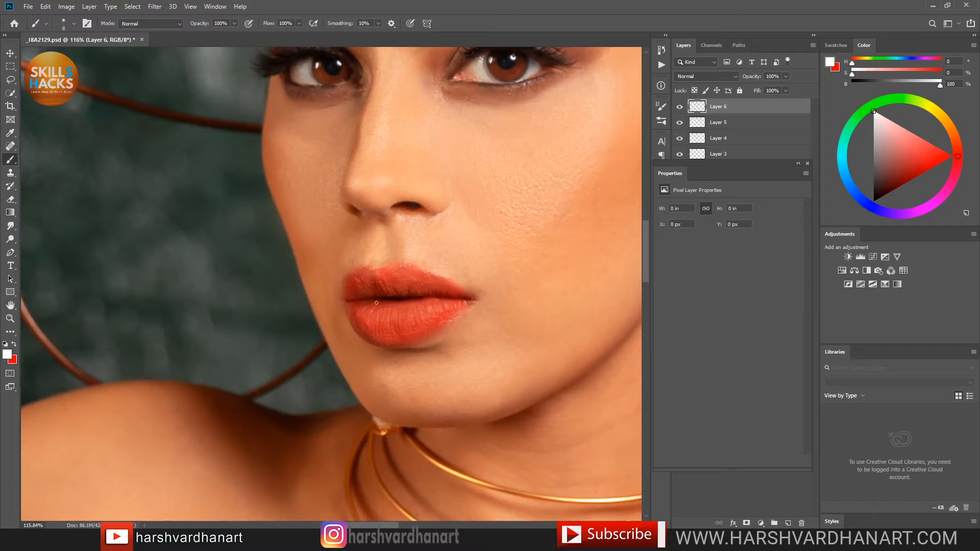
Step: Set Layer 6's blend mode to Screen
key(bracketright)
click(699, 76)
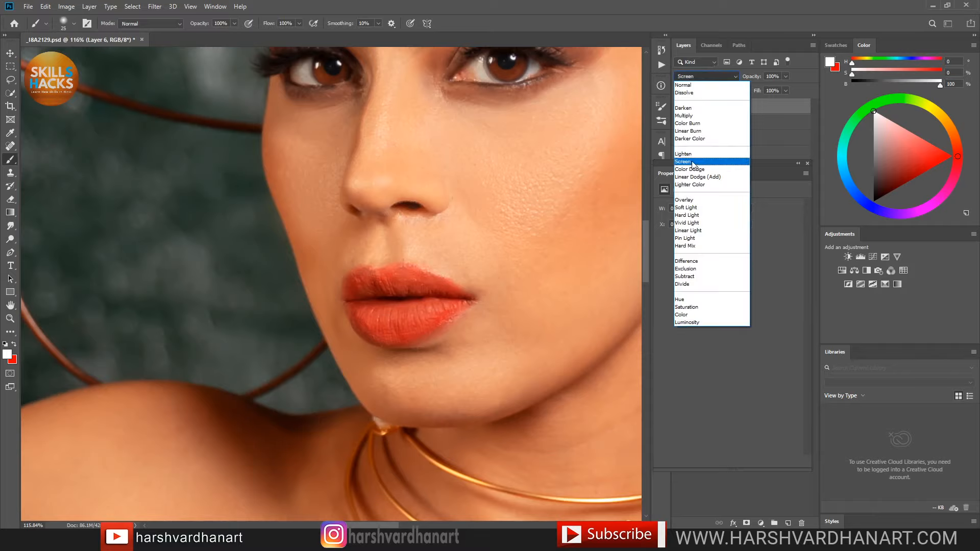
click(694, 162)
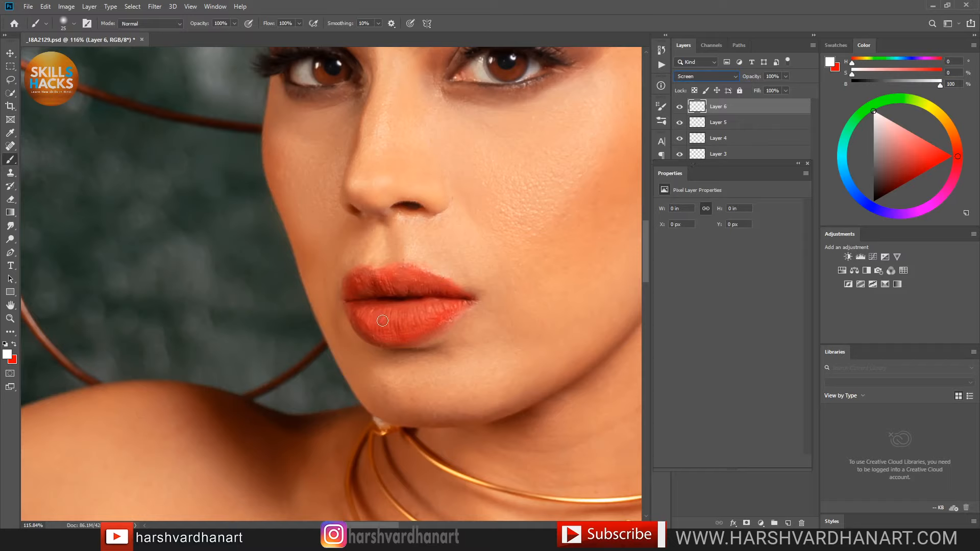
Step: Dab small white highlights onto the upper and lower lips
drag(366, 318, 439, 310)
key(bracketleft)
key(bracketleft)
key(bracketleft)
key(bracketleft)
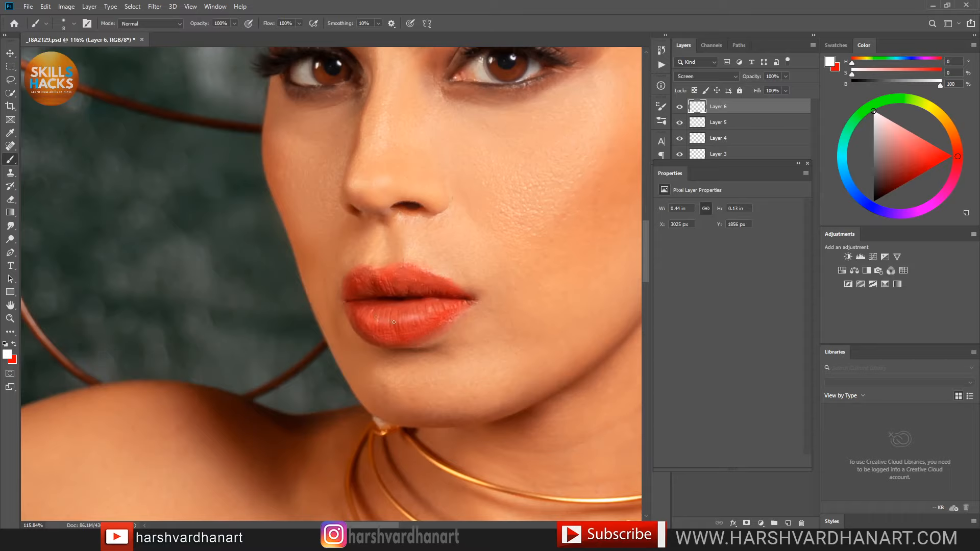
key(ctrl+z)
click(403, 280)
click(379, 337)
click(374, 282)
key(bracketright)
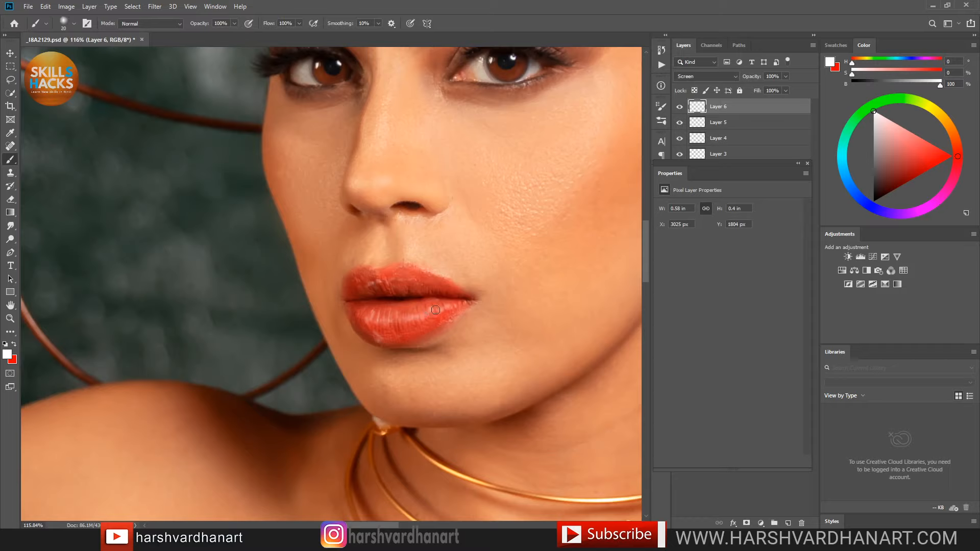
key(bracketleft)
key(bracketleft)
key(bracketleft)
Step: Blur the highlight layer with a Gaussian Blur radius of about 3 and compare
click(155, 6)
mouse_move(201, 123)
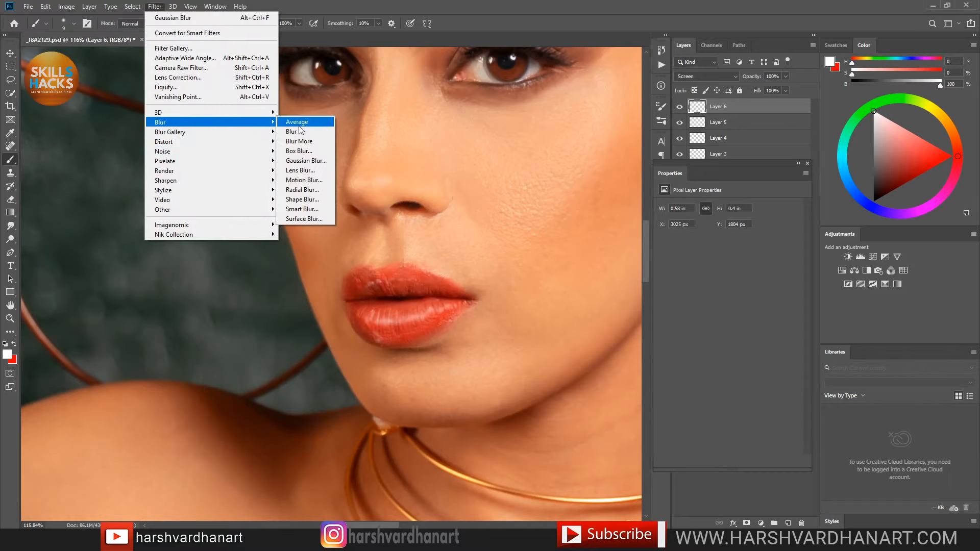
click(307, 161)
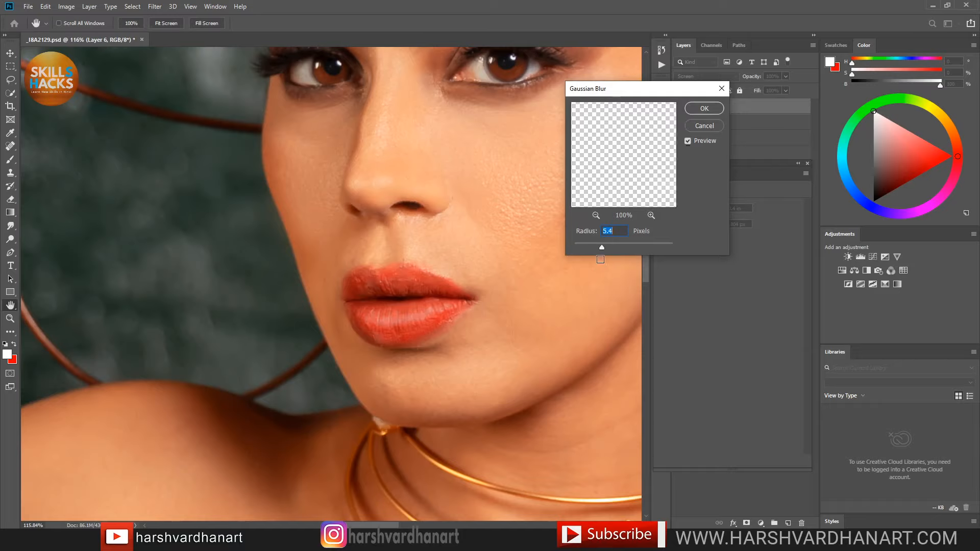
drag(591, 249, 588, 247)
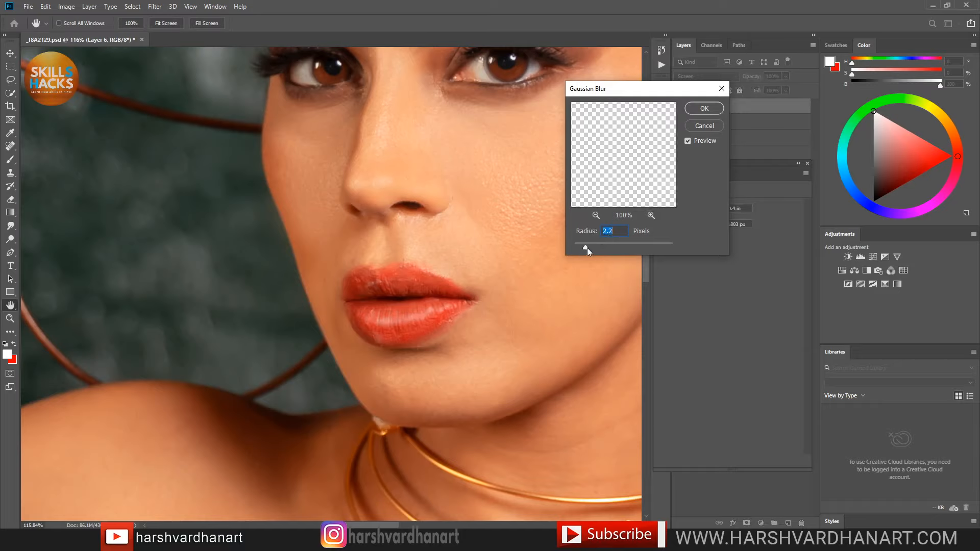
drag(589, 247, 589, 248)
click(701, 110)
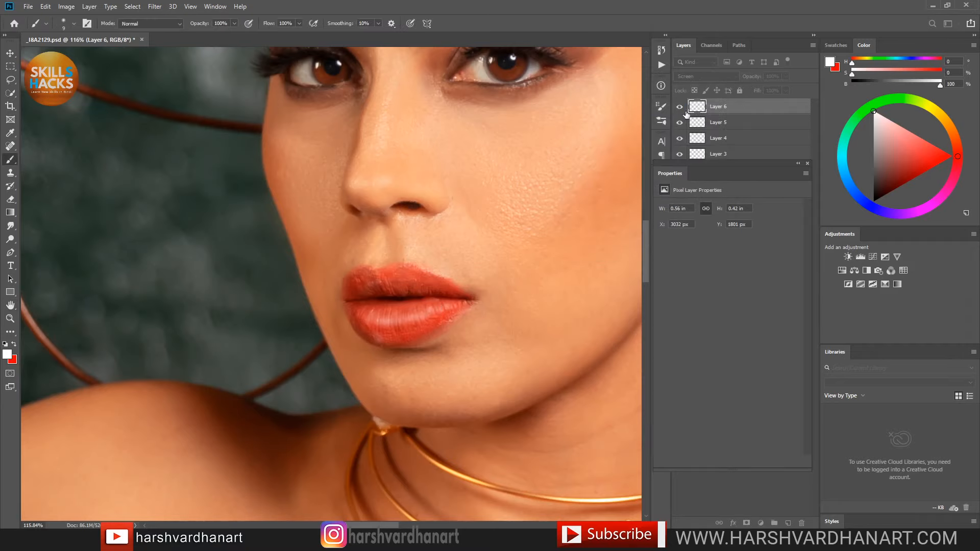
click(679, 108)
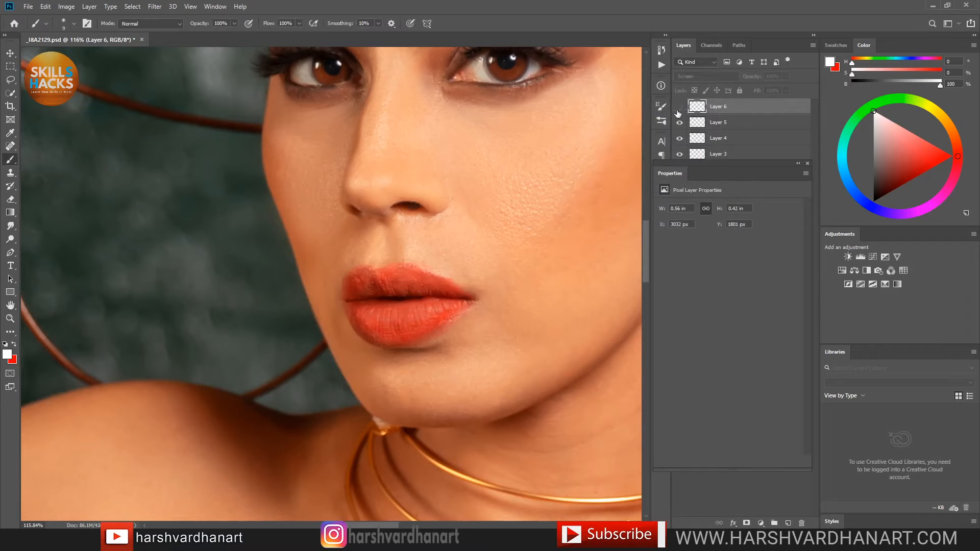
click(679, 108)
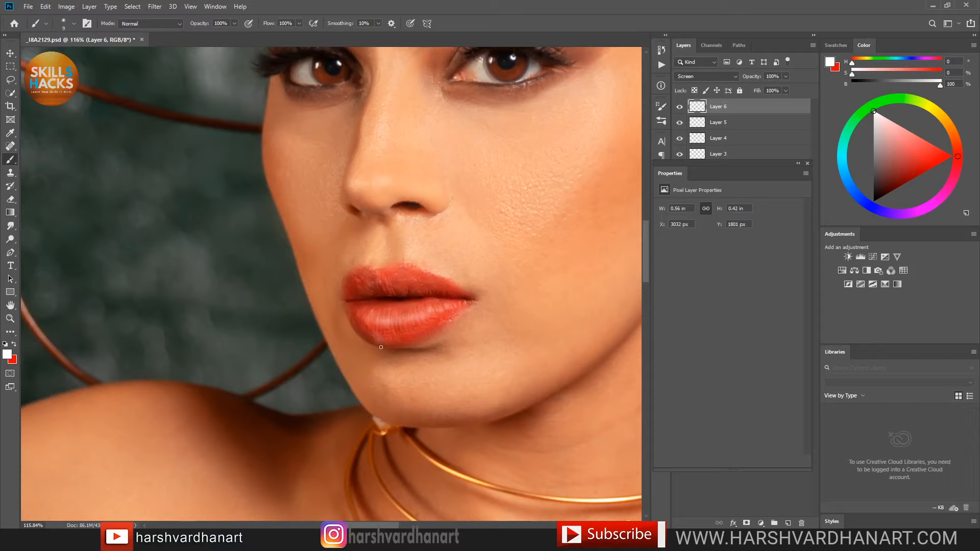
Step: Erase stray highlight along the lower lip edge, then return to the Brush
key(e)
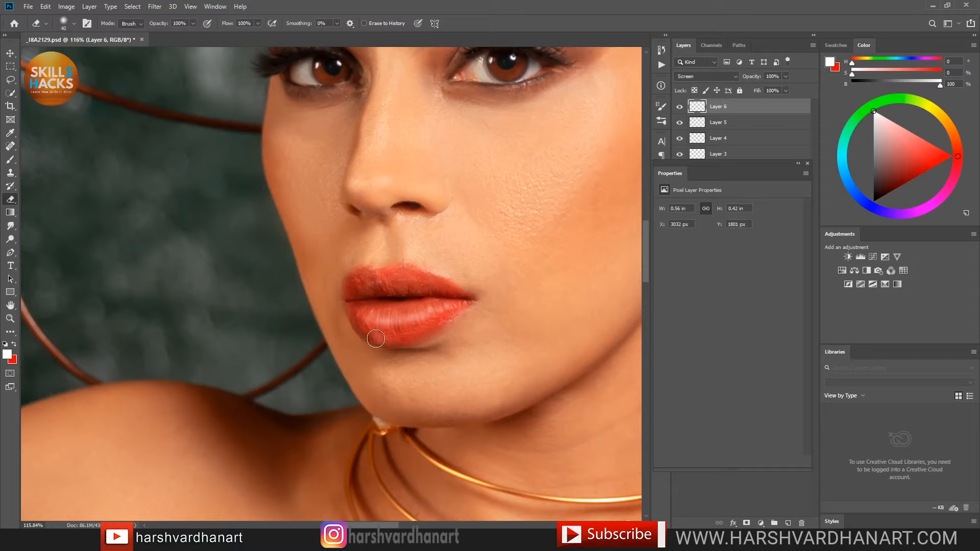
key(bracketright)
key(bracketright)
key(bracketright)
key(bracketright)
key(bracketright)
click(379, 340)
drag(380, 341, 405, 343)
key(bracketleft)
key(bracketleft)
key(b)
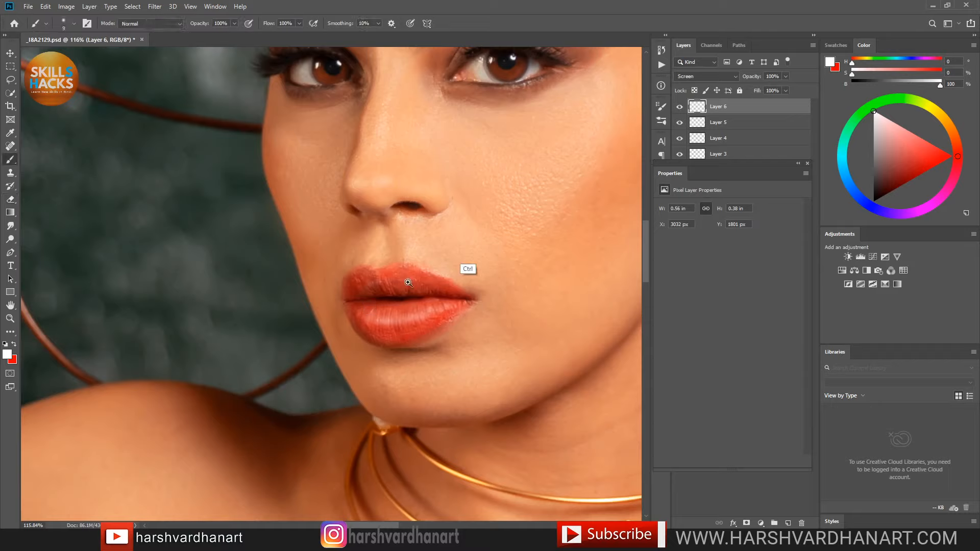
drag(470, 262, 403, 268)
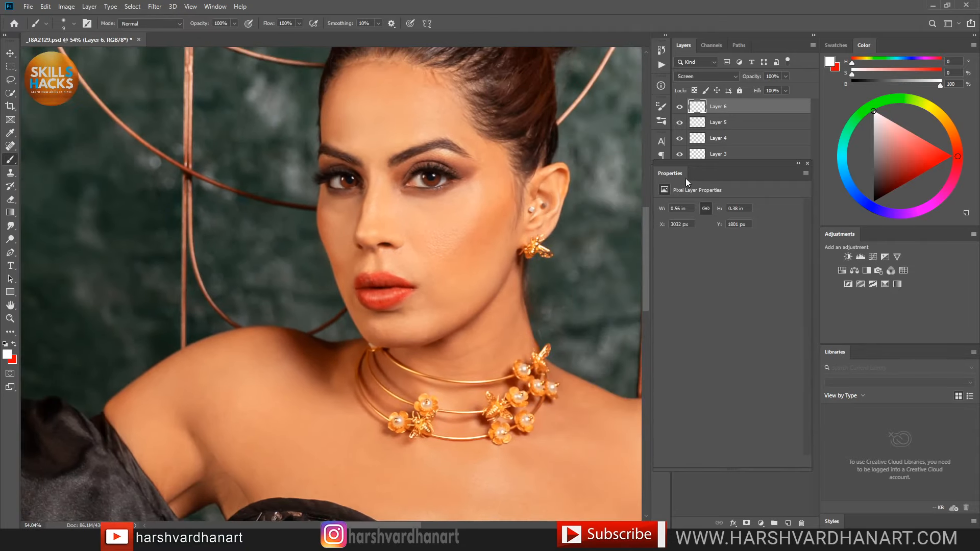
Step: Compare with the Background alone, then group all retouch layers into Group 1
drag(675, 173, 608, 250)
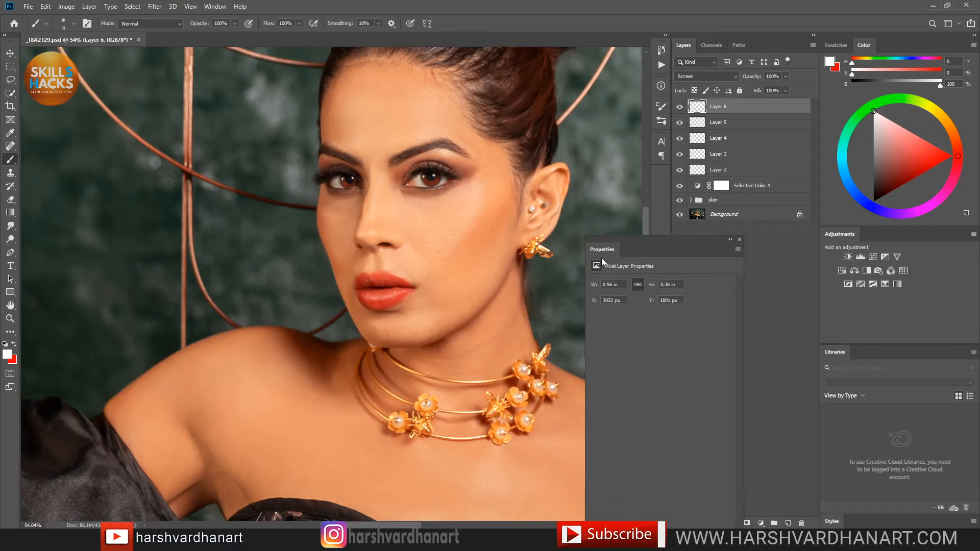
ctrl+alt+click(680, 215)
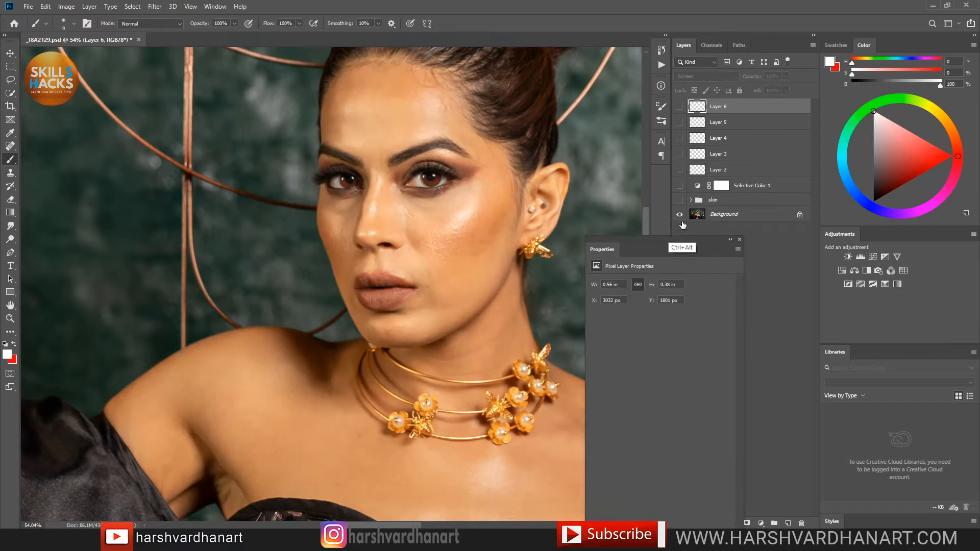
ctrl+alt+click(679, 216)
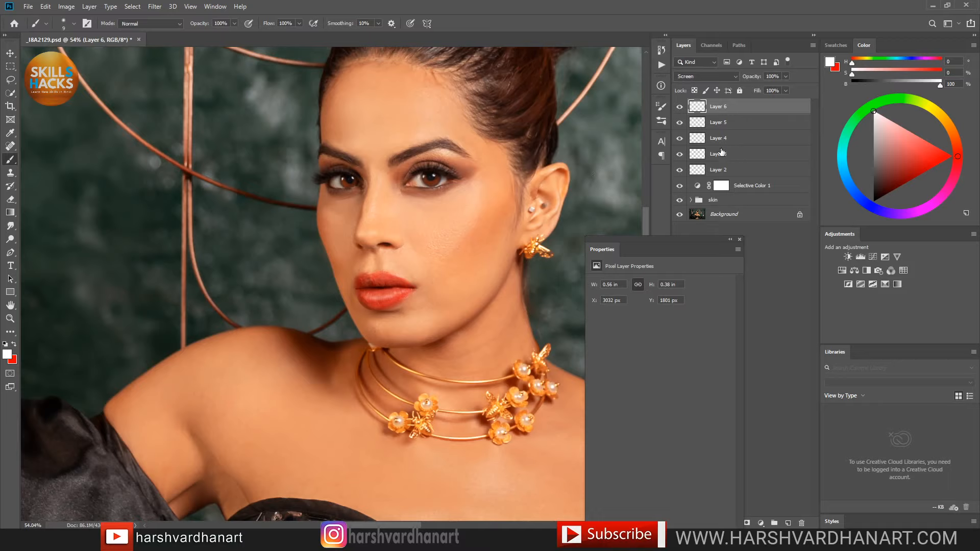
shift+click(700, 201)
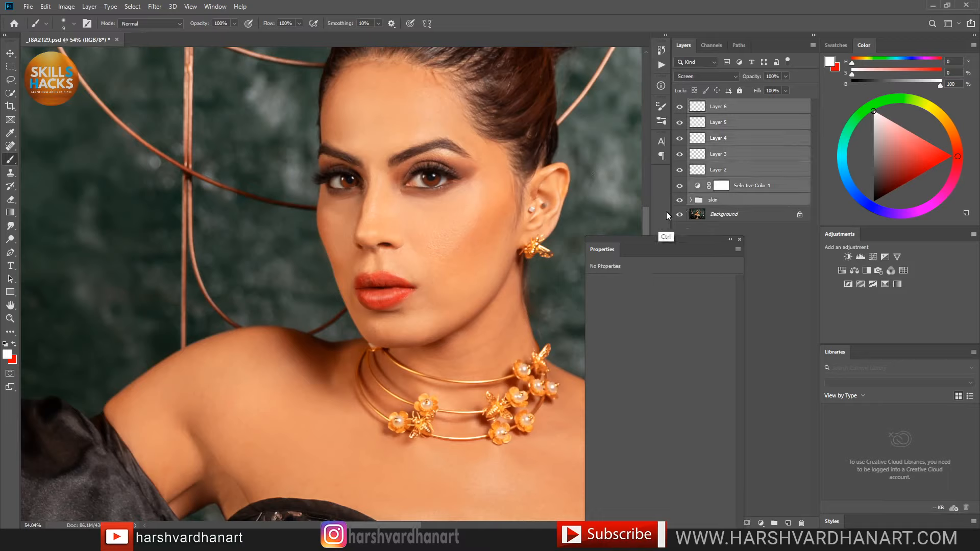
key(ctrl+g)
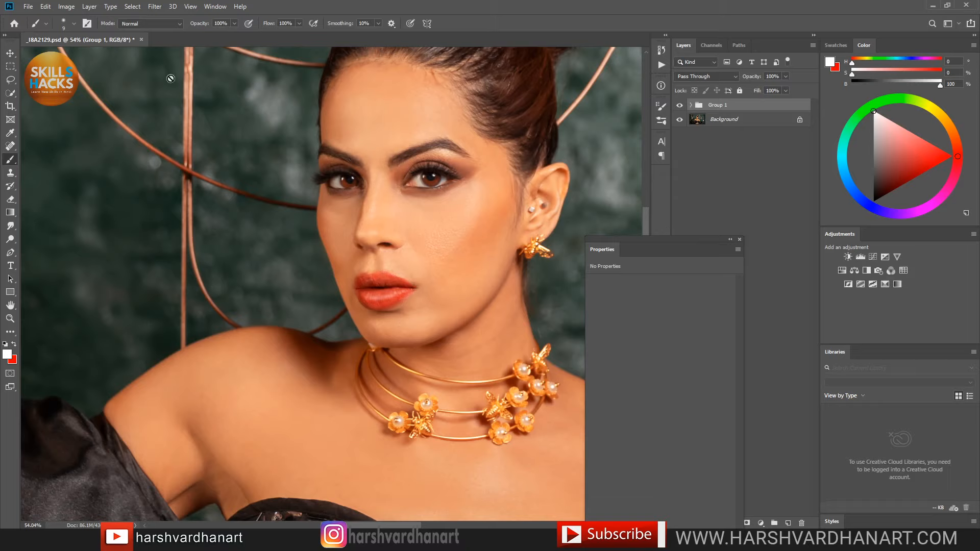
Step: Purge all cached data, save, and briefly switch to the dashboard and back
click(45, 7)
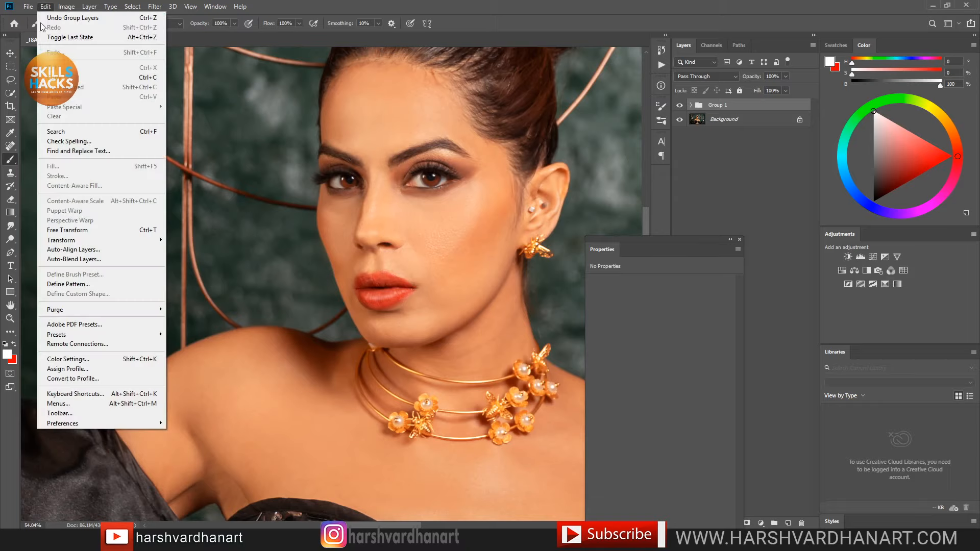
mouse_move(161, 310)
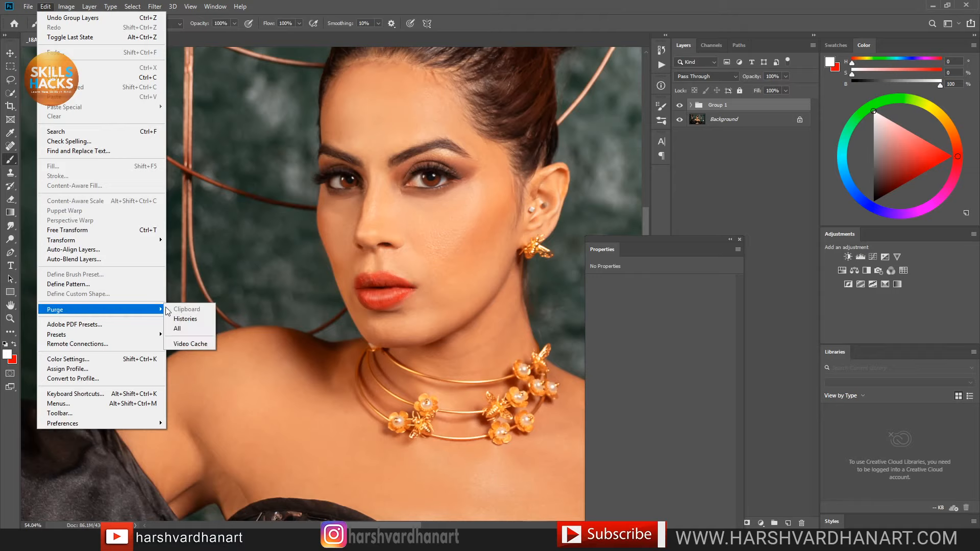
click(177, 329)
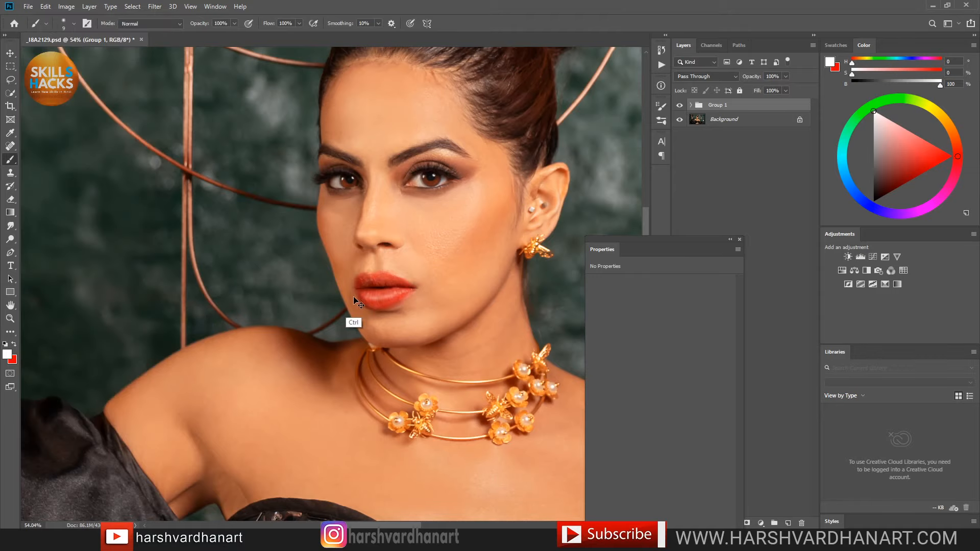
key(ctrl+s)
key(alt+Tab)
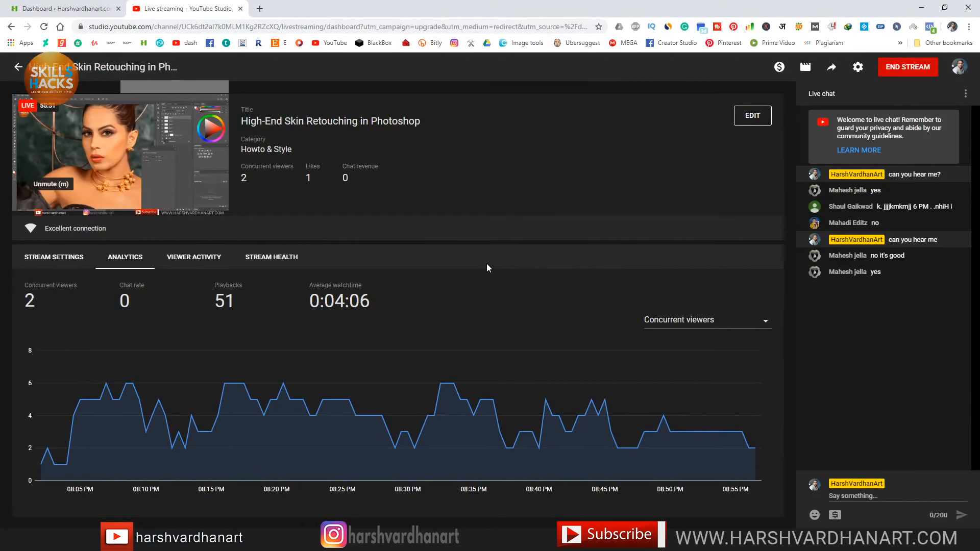
key(alt)
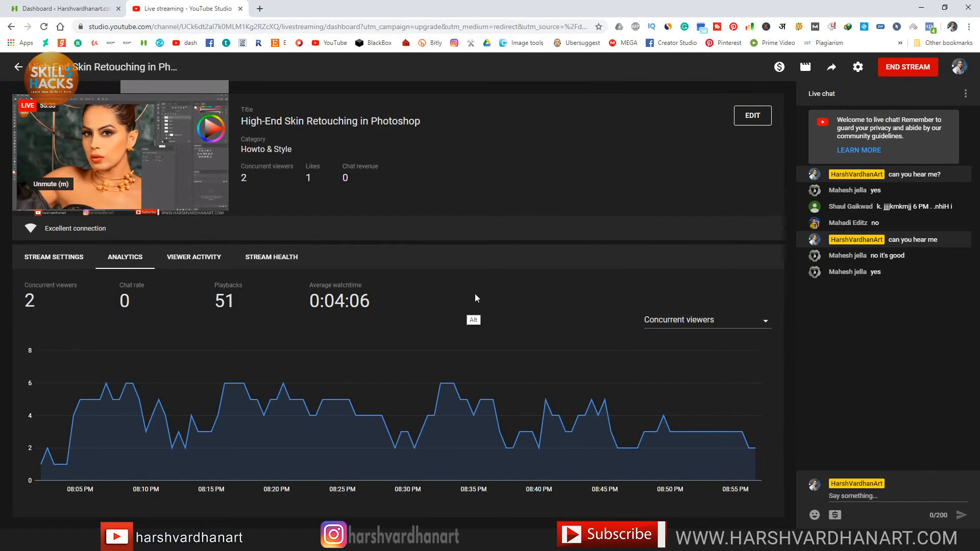
key(alt+Tab)
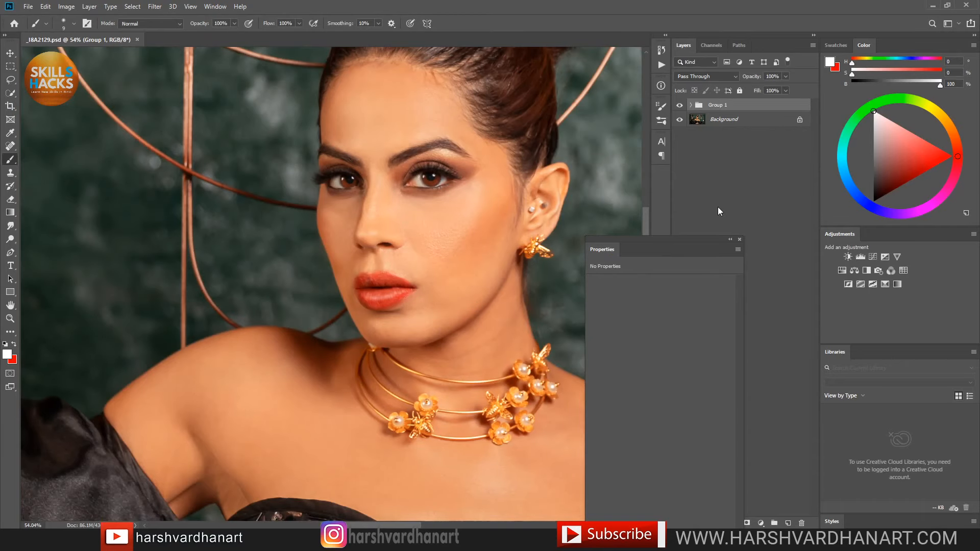
Step: Add and then delete a Curves 1 adjustment layer, and show the Actions list
click(873, 259)
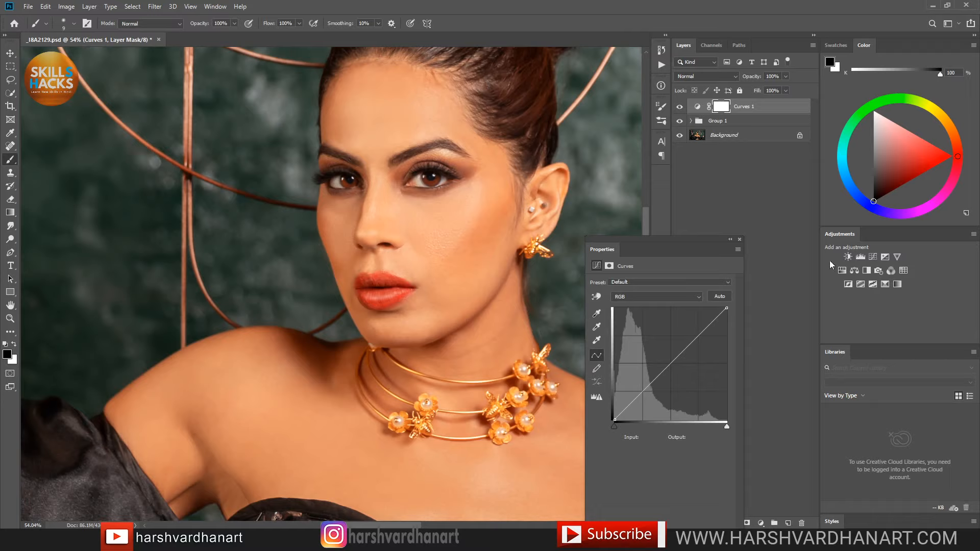
click(698, 106)
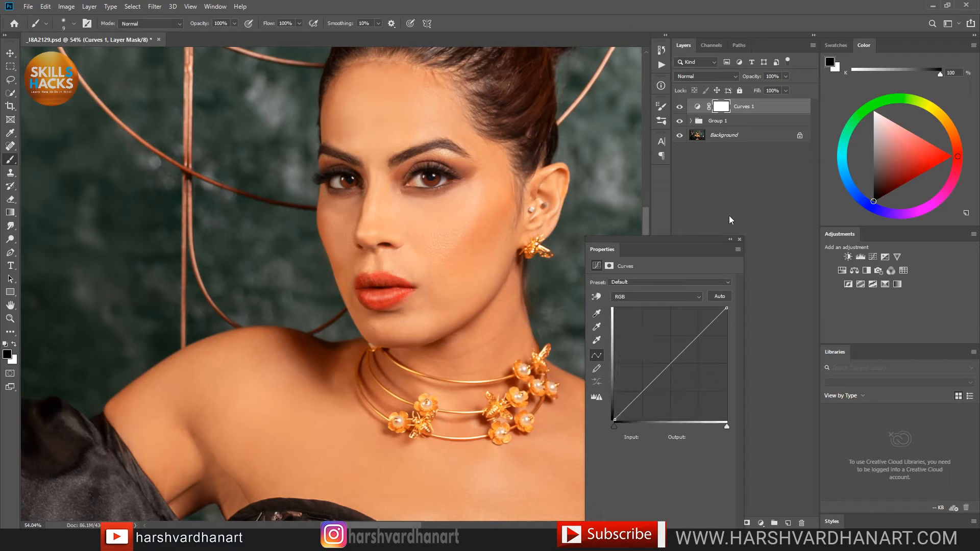
click(801, 524)
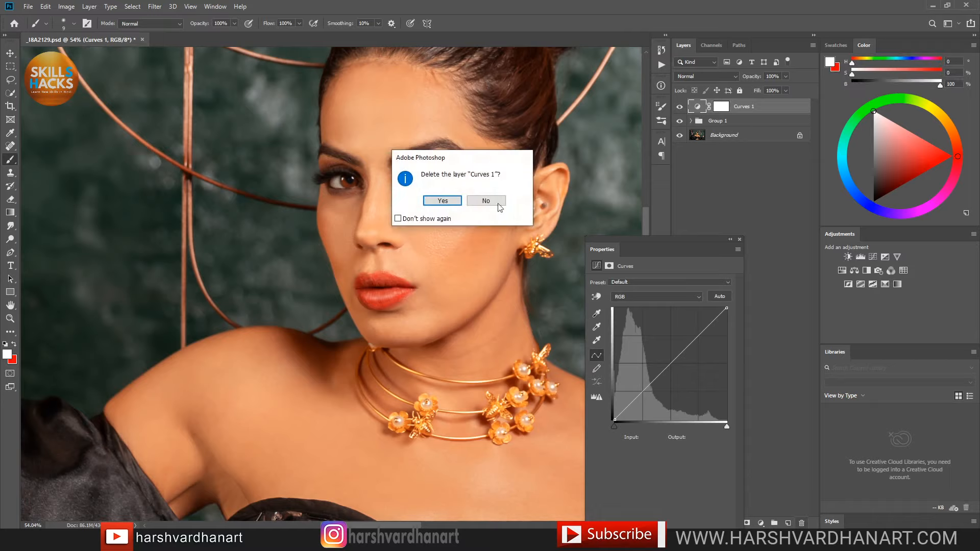
click(442, 200)
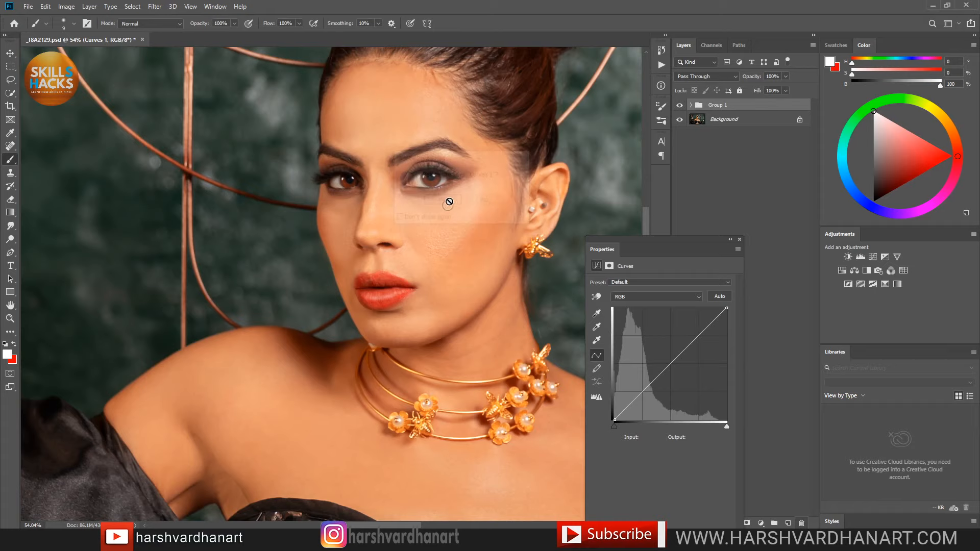
click(660, 66)
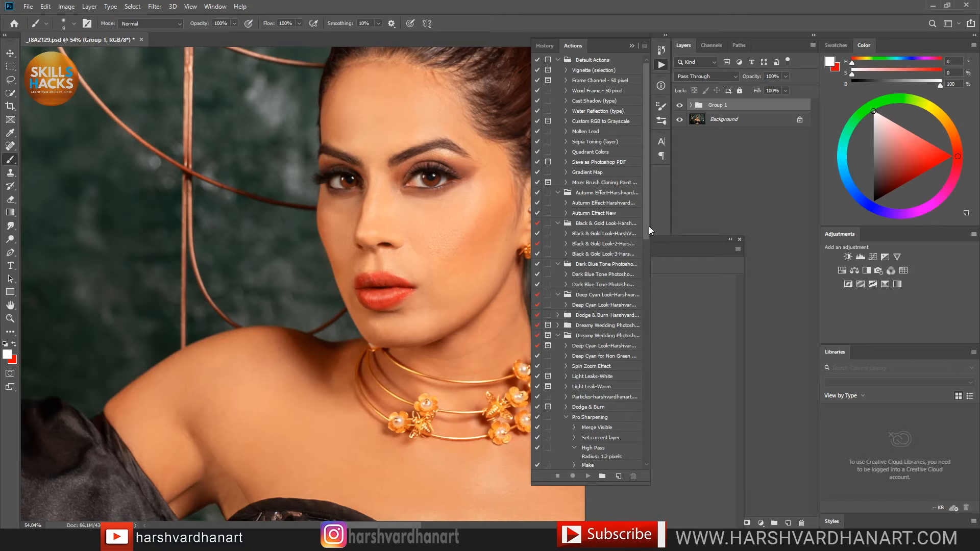
Step: Load the Dodge & Burn ATN file from the Dodge & Burn Photoshop Action folder
drag(648, 227, 657, 394)
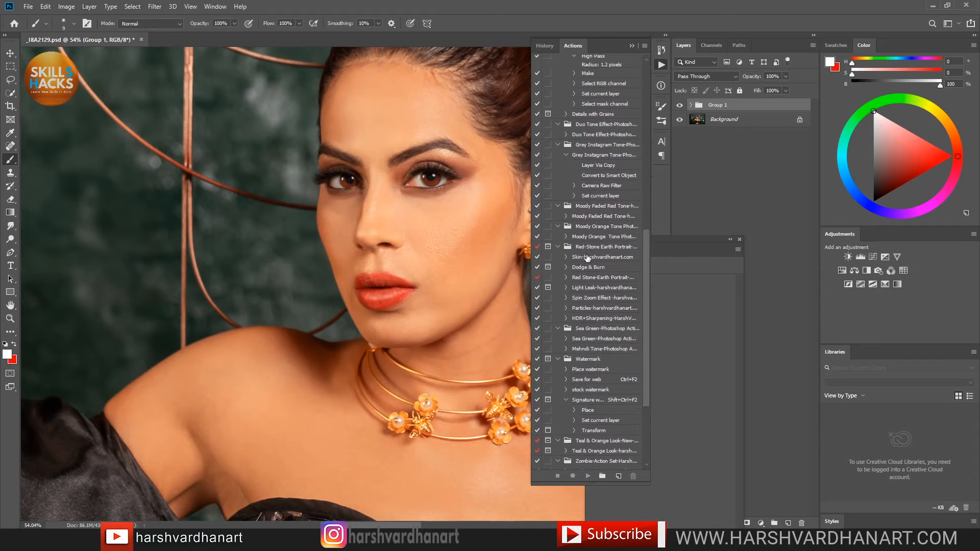
click(644, 46)
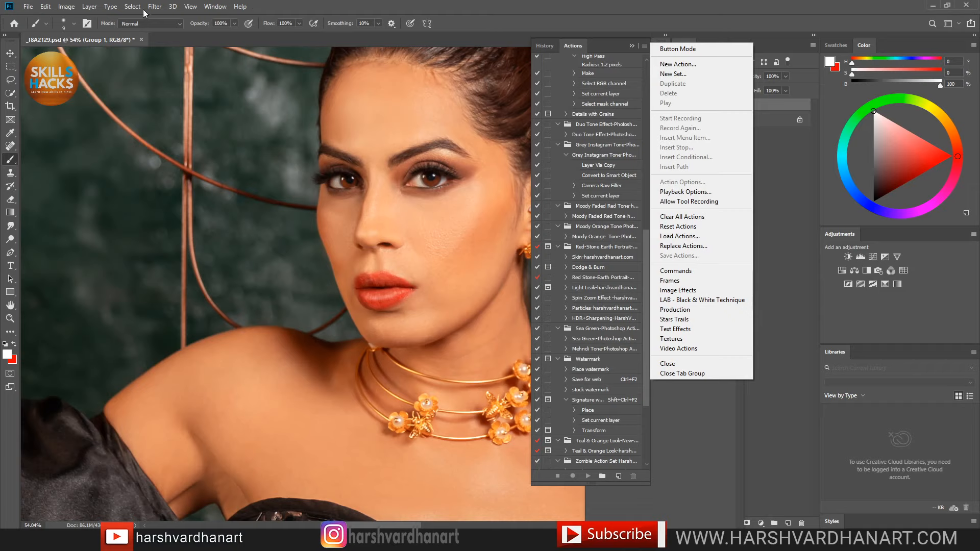
click(215, 6)
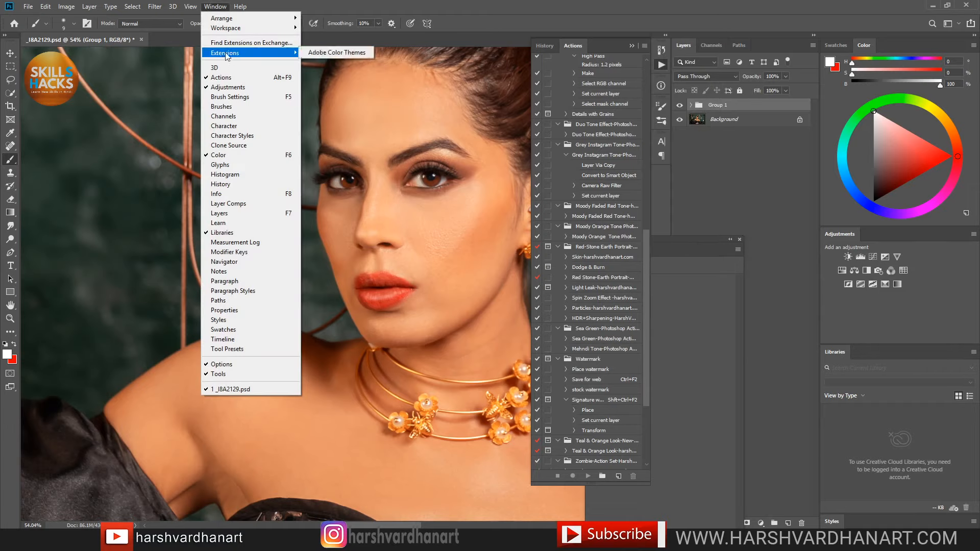
click(645, 46)
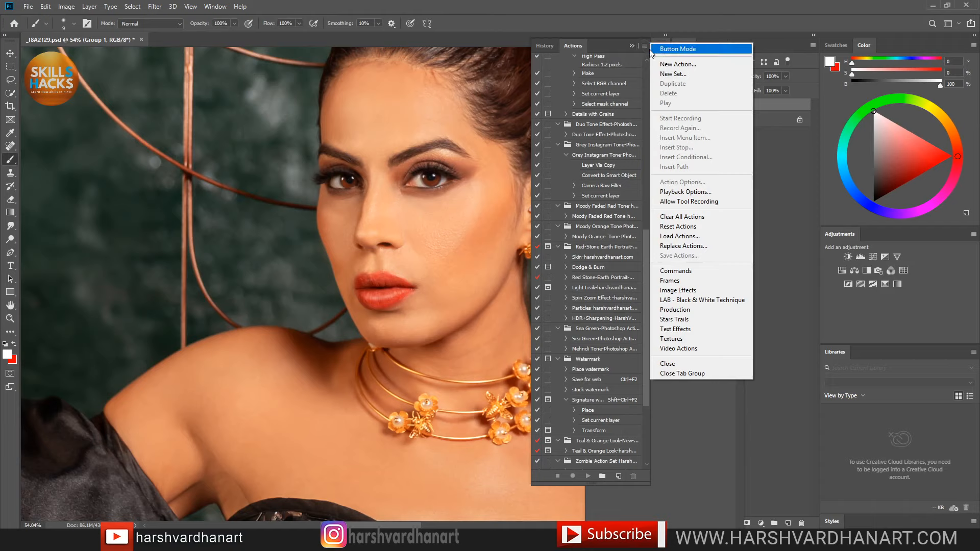
click(706, 237)
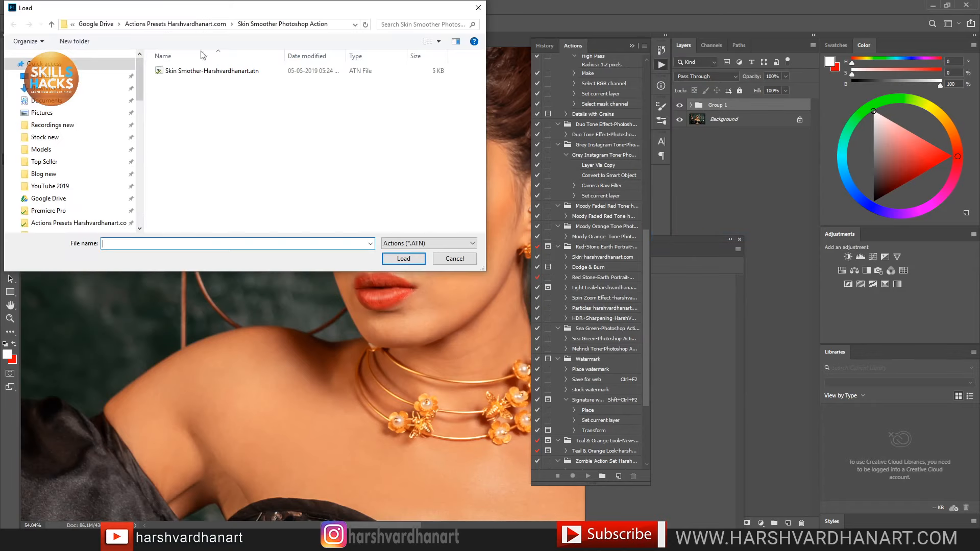
click(179, 24)
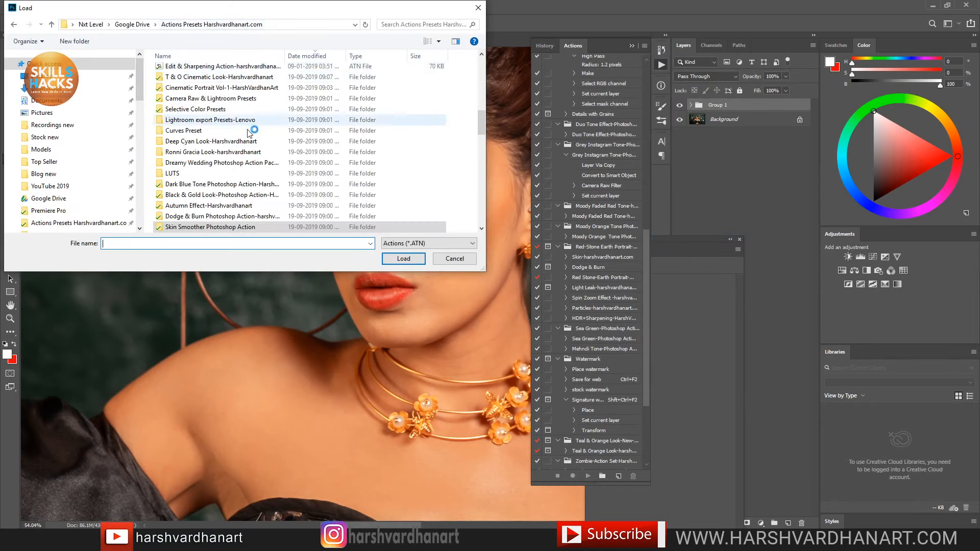
double_click(229, 216)
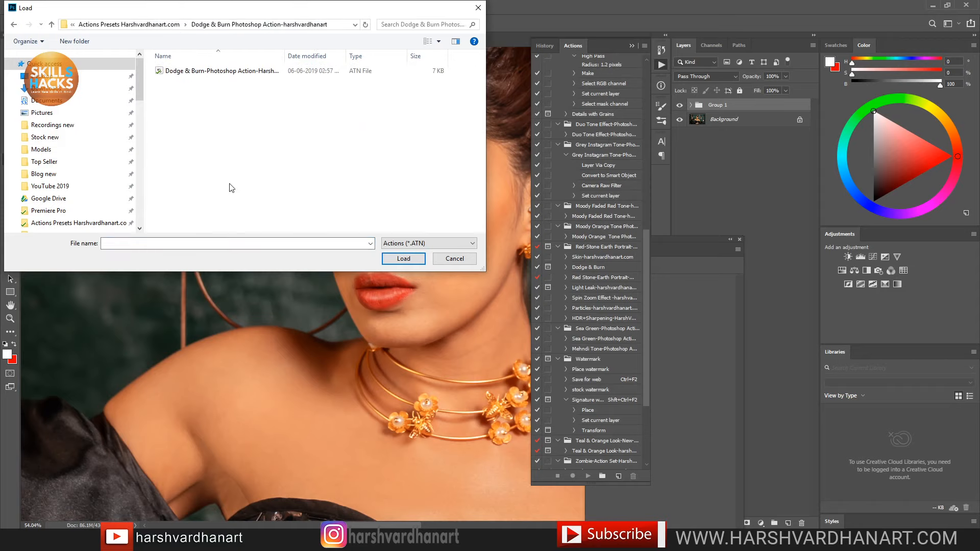
click(236, 75)
click(403, 259)
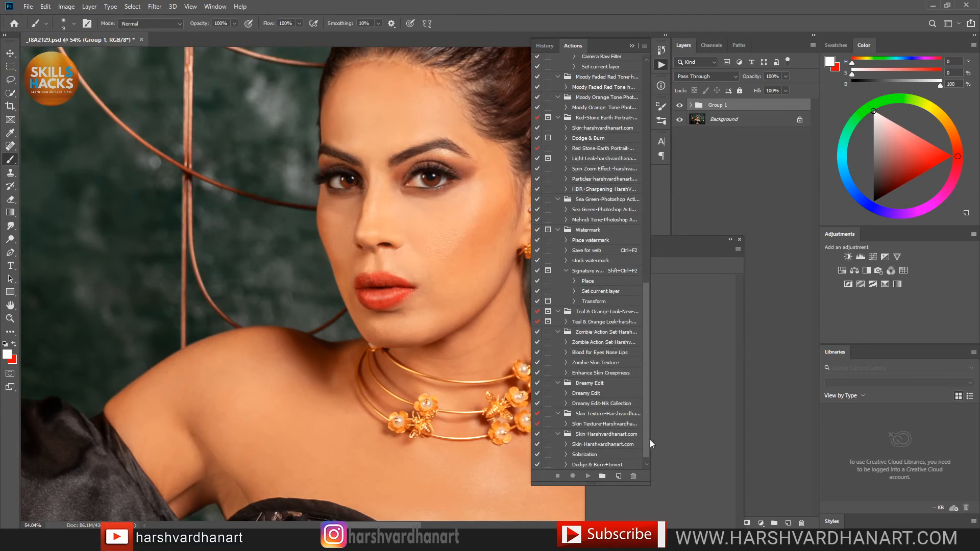
Step: Play the Dodge & Burn action from the newly loaded Dodge & Burn set
scroll(649, 455, down, 1)
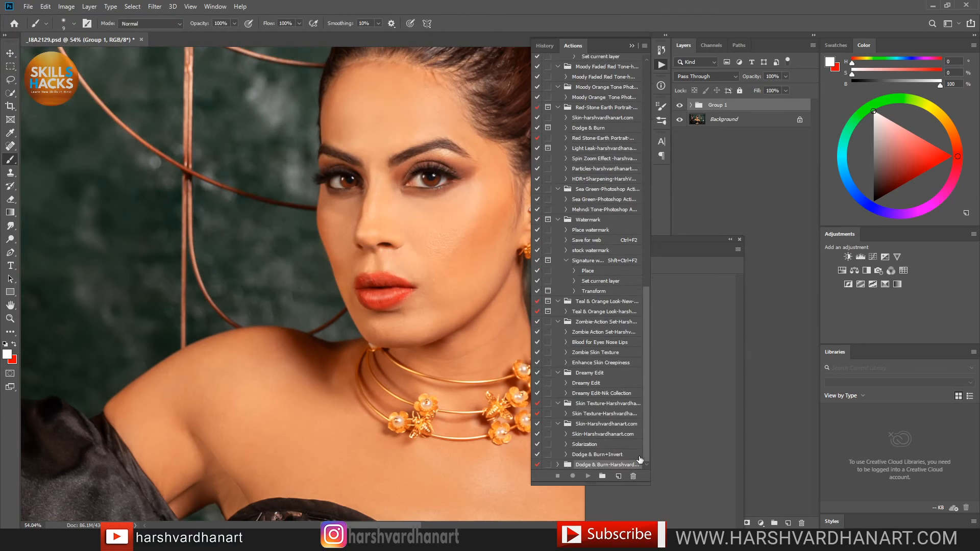
click(557, 465)
scroll(650, 455, down, 1)
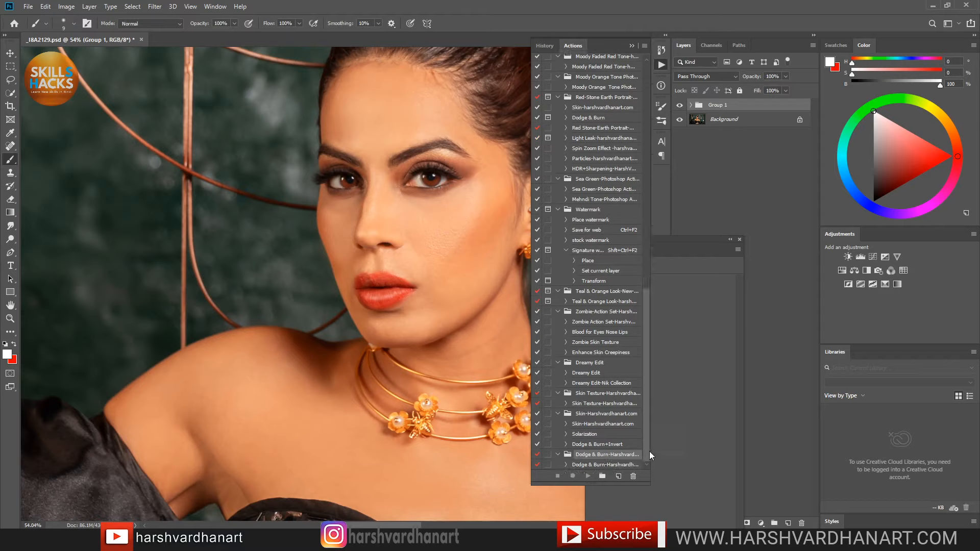
click(611, 465)
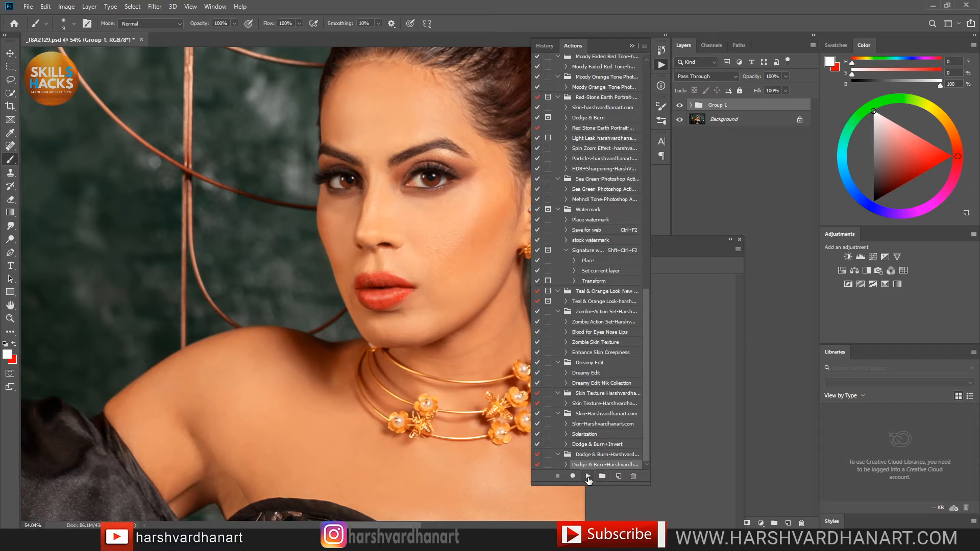
click(588, 476)
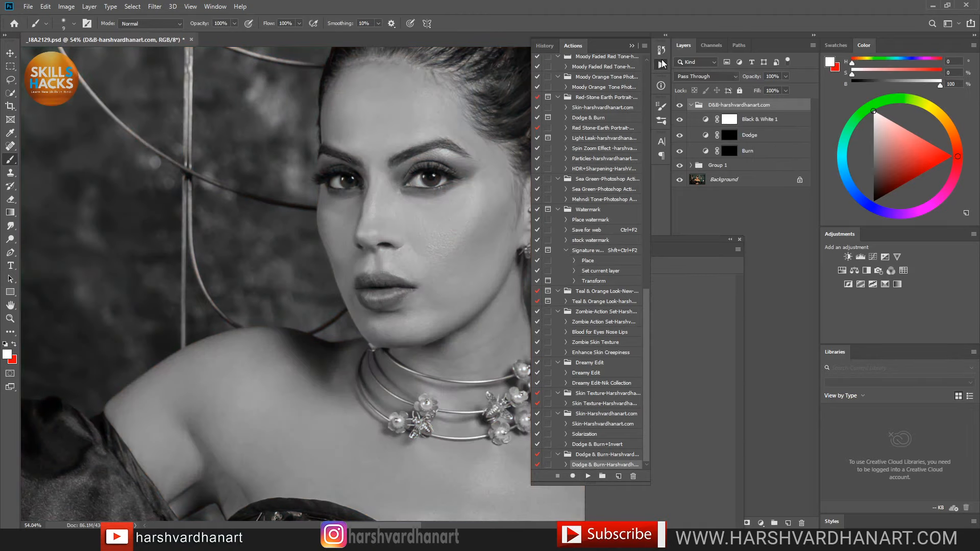
Step: Toggle the Black & White 1 layer on and off to compare grayscale with colour, leaving it visible
click(661, 63)
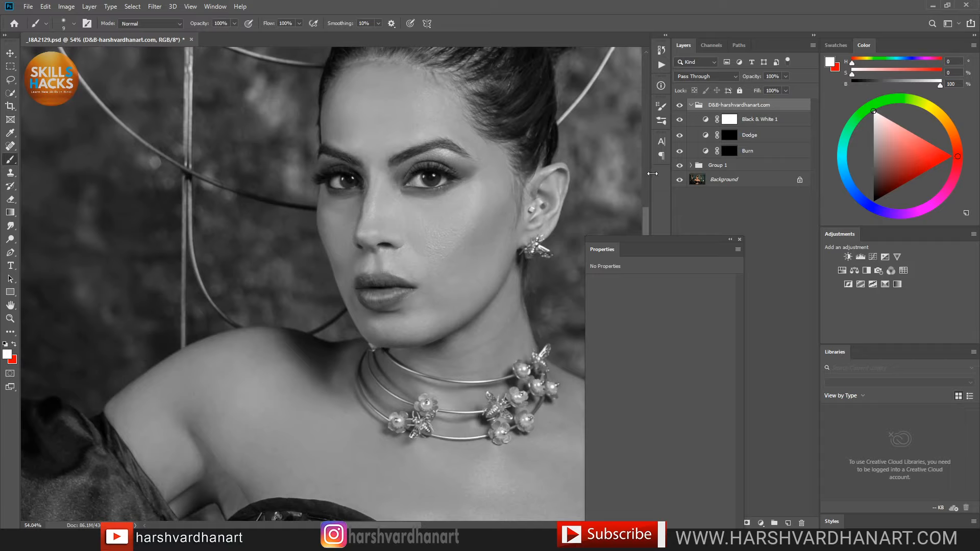
click(704, 120)
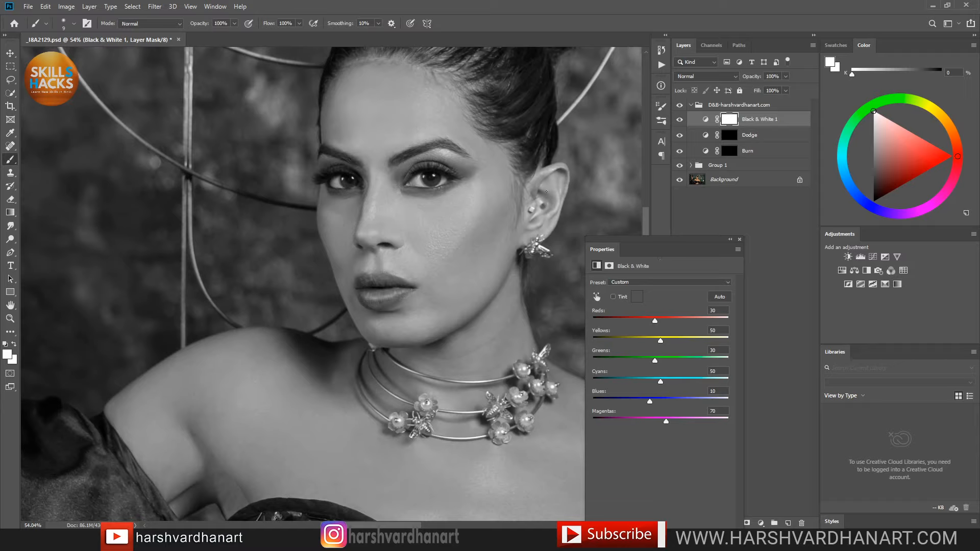
click(680, 120)
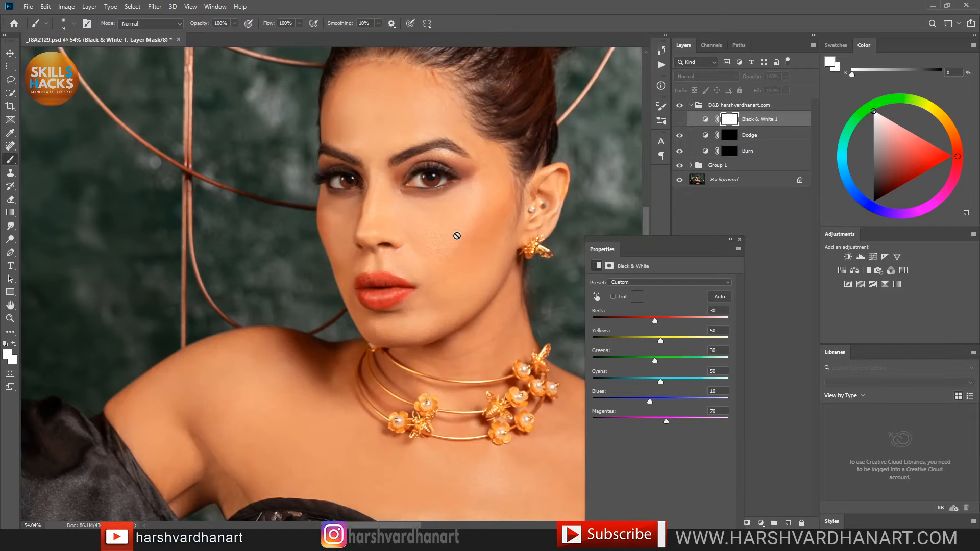
click(680, 121)
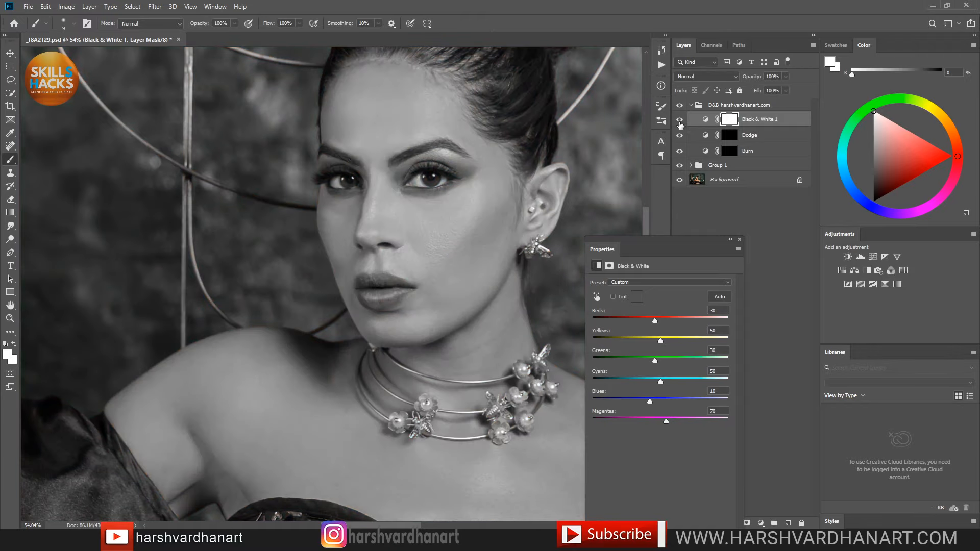
click(680, 121)
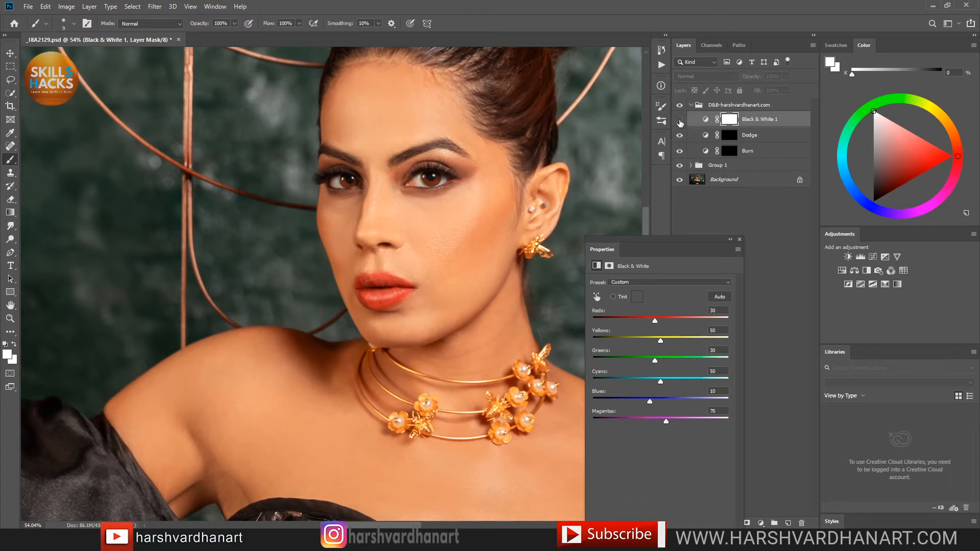
click(679, 121)
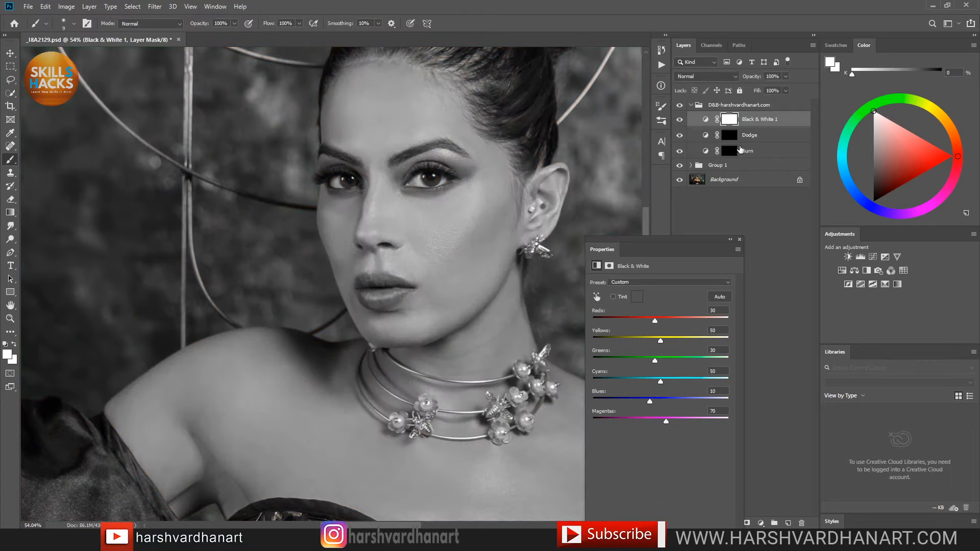
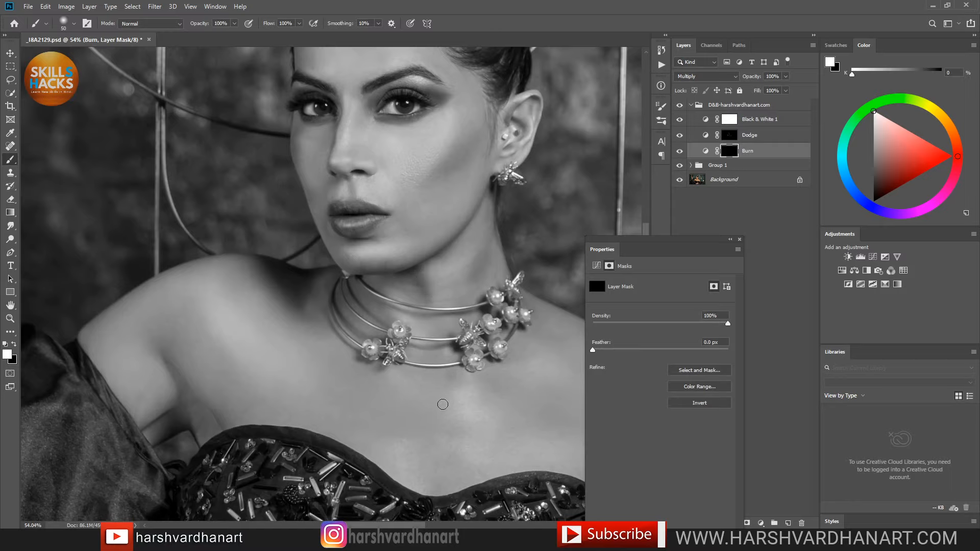
Step: Burn the shadow along the neck and shoulder with an enlarged brush on the Burn mask
key(bracketright)
drag(491, 382, 416, 313)
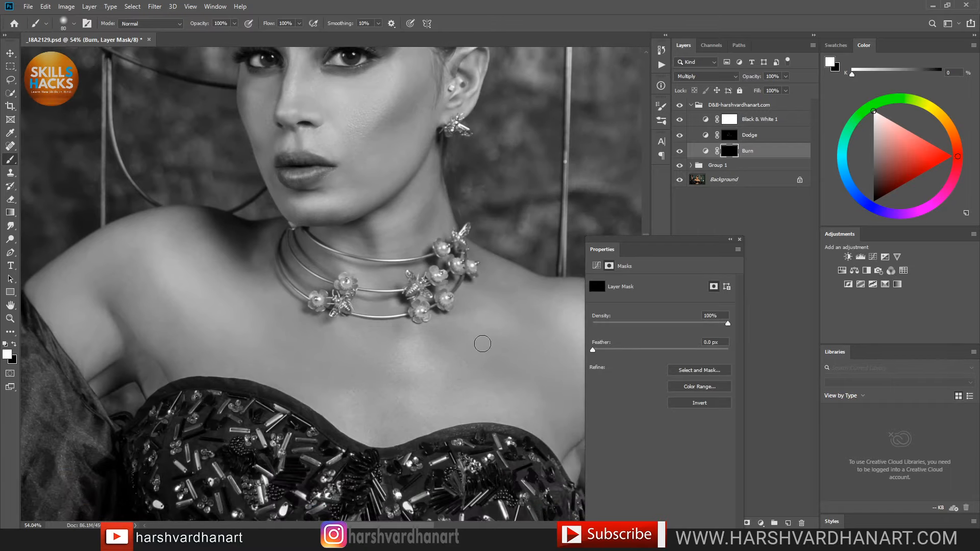
key(bracketright)
key(bracketright)
key(bracketright)
key(bracketright)
mouse_move(202, 223)
mouse_down()
mouse_move(212, 227)
mouse_move(191, 223)
mouse_up()
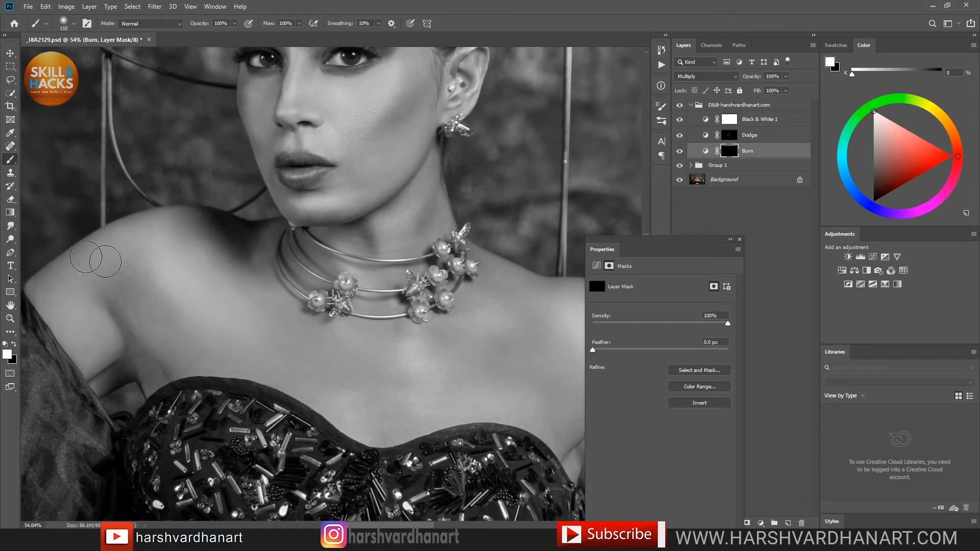
drag(354, 404, 211, 355)
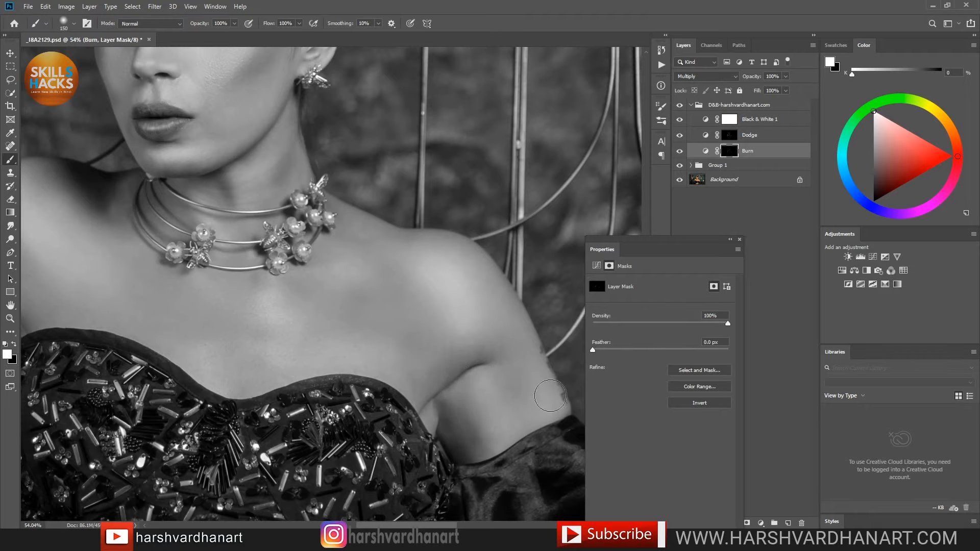
drag(539, 456, 536, 389)
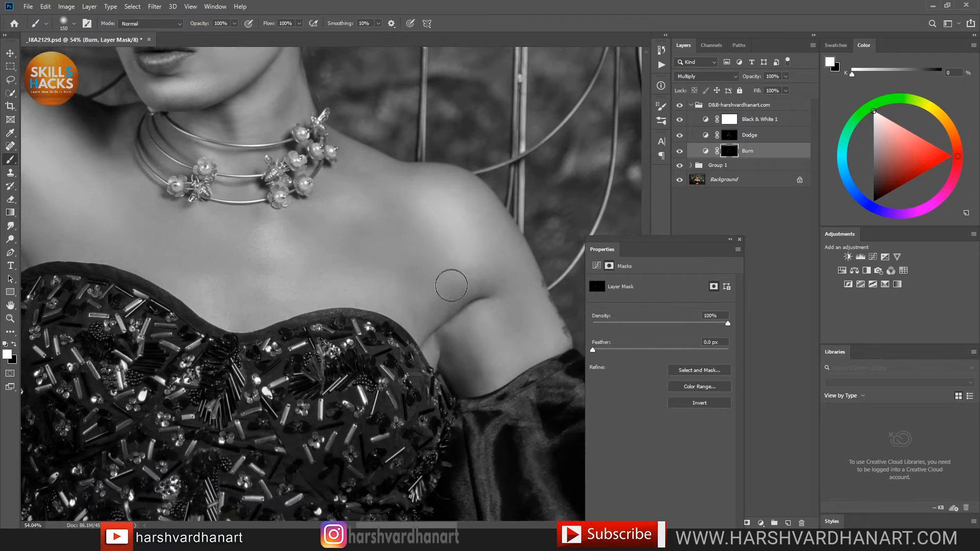
drag(414, 273, 363, 277)
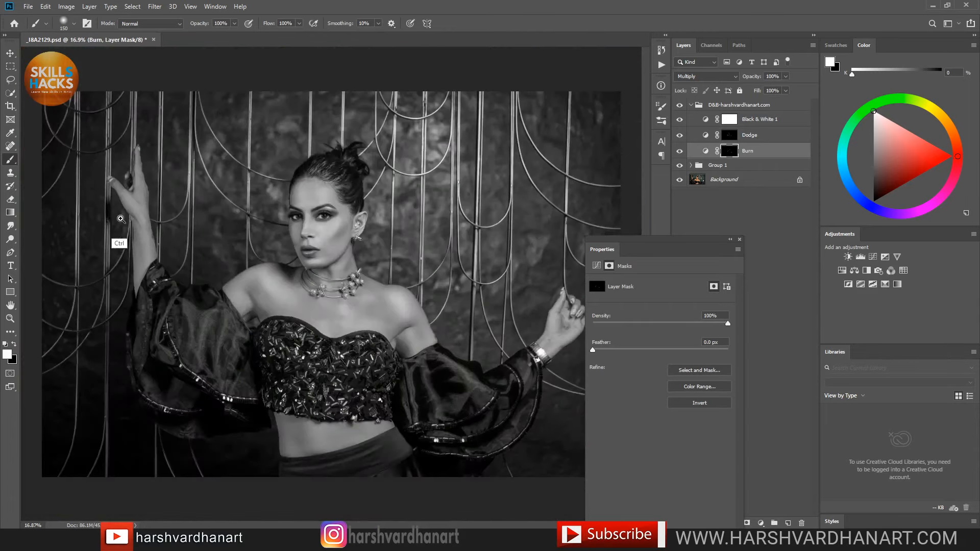
Step: Darken the shadow down the raised forearm with a smaller brush
mouse_move(157, 237)
mouse_down()
mouse_move(177, 247)
mouse_move(169, 240)
mouse_up()
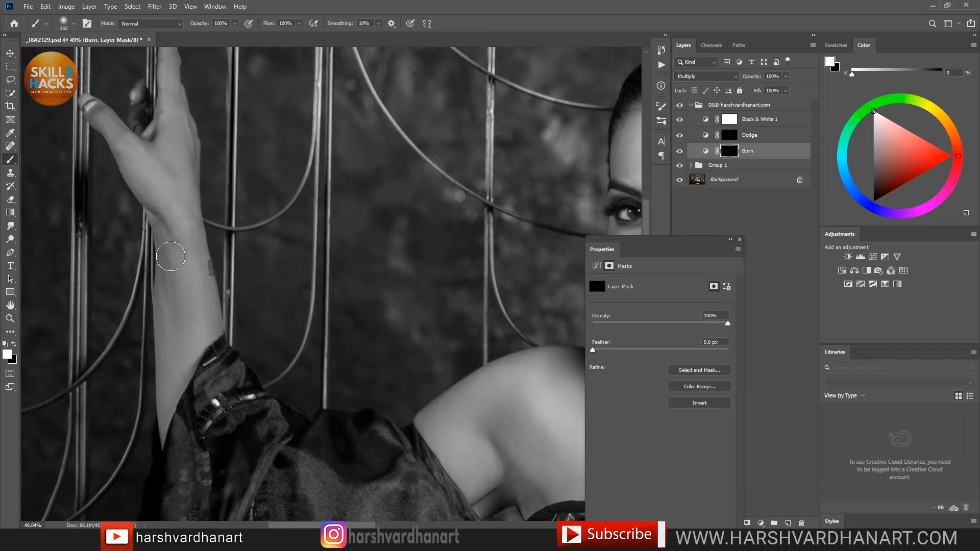
key(bracketleft)
key(bracketleft)
key(bracketleft)
key(bracketleft)
drag(184, 329, 194, 373)
Step: Burn shadows on the wrist and palm of the other raised hand
drag(369, 305, 241, 269)
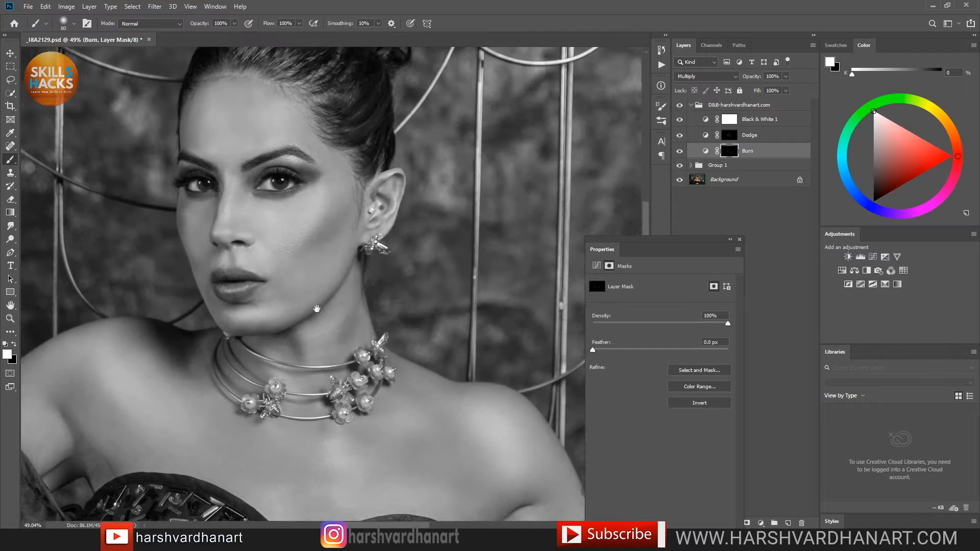
drag(317, 309, 175, 256)
drag(365, 290, 235, 279)
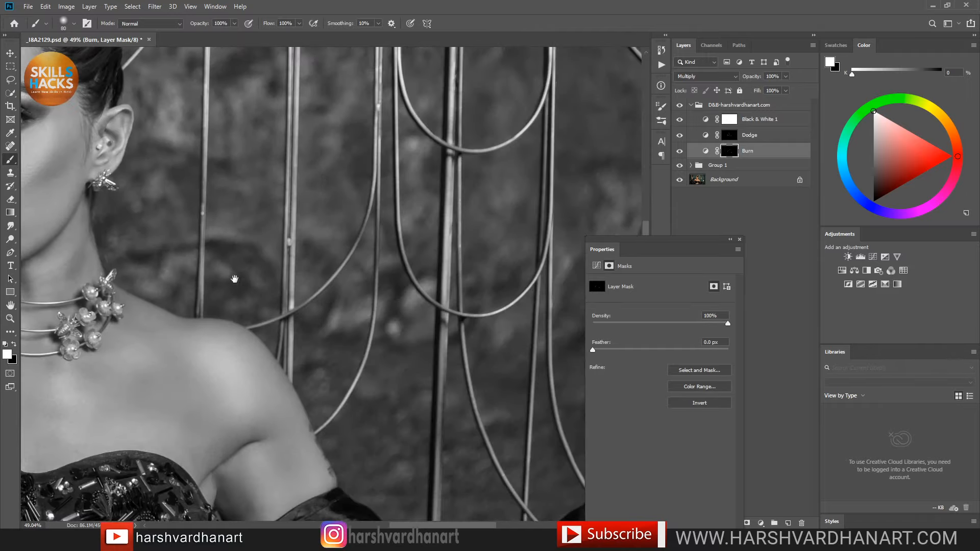
drag(306, 331, 186, 313)
mouse_move(454, 326)
mouse_down()
mouse_move(359, 308)
mouse_move(345, 208)
mouse_up()
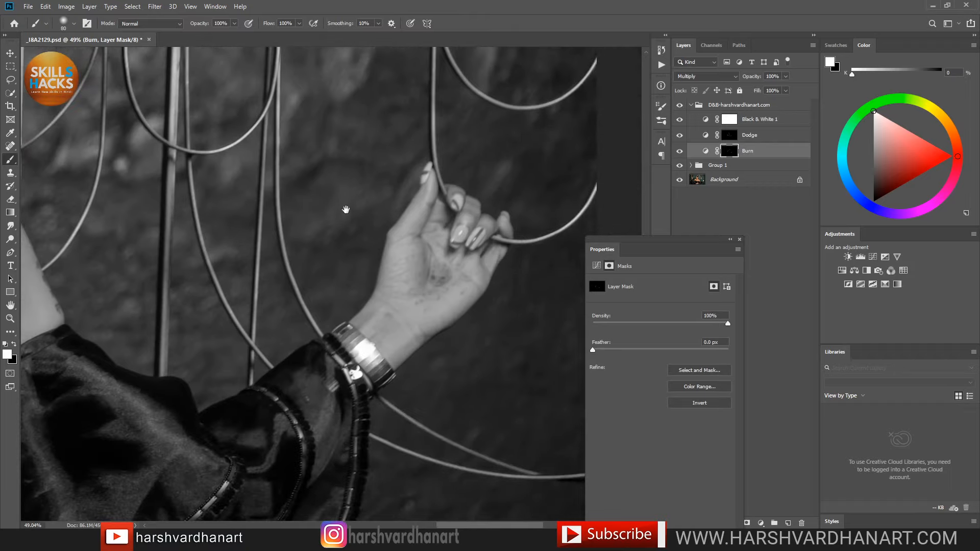
click(385, 321)
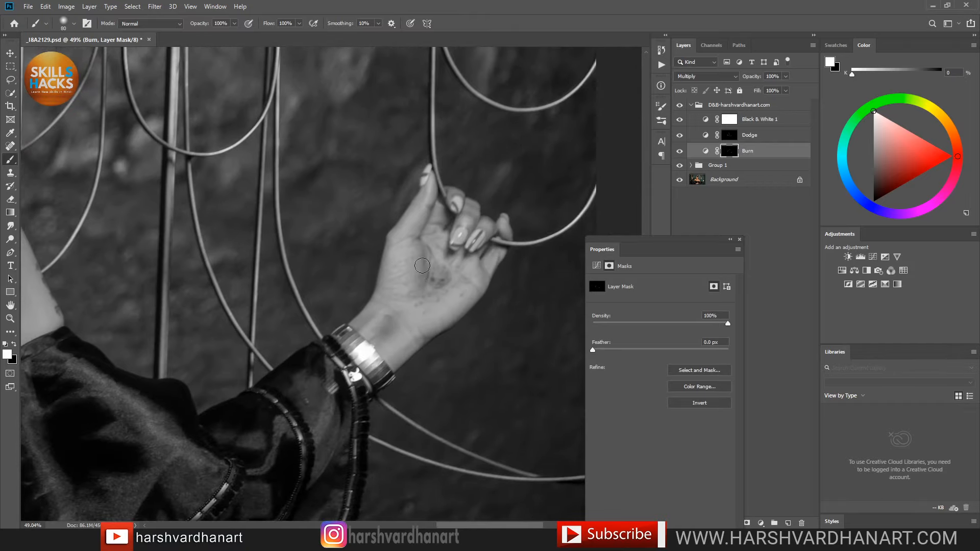
mouse_move(423, 266)
mouse_down()
mouse_move(454, 217)
mouse_move(472, 207)
mouse_move(452, 289)
mouse_up()
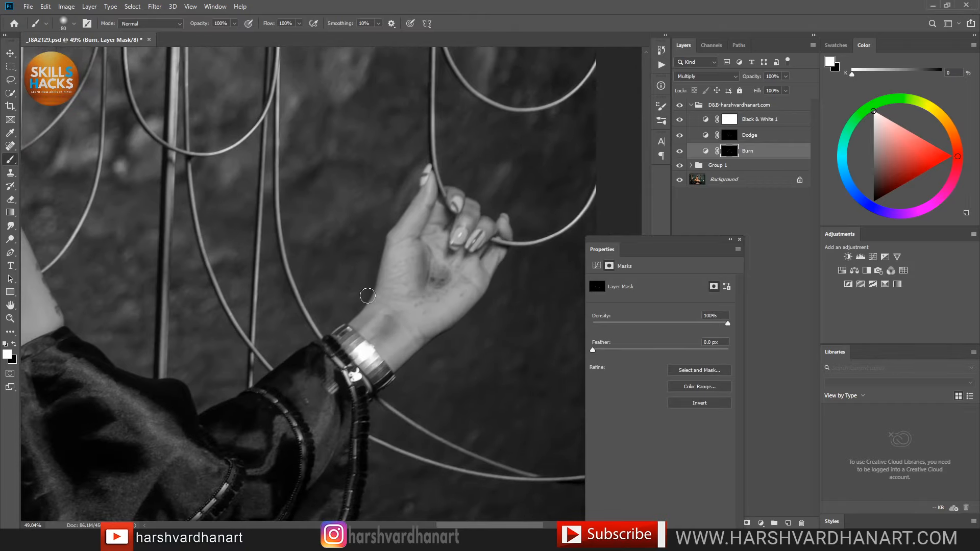
drag(376, 232, 179, 251)
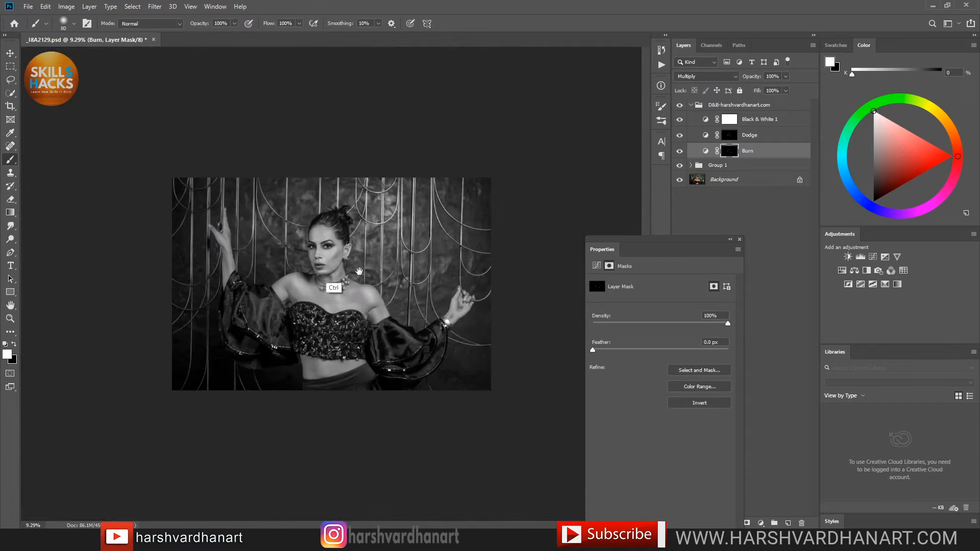
drag(359, 271, 411, 284)
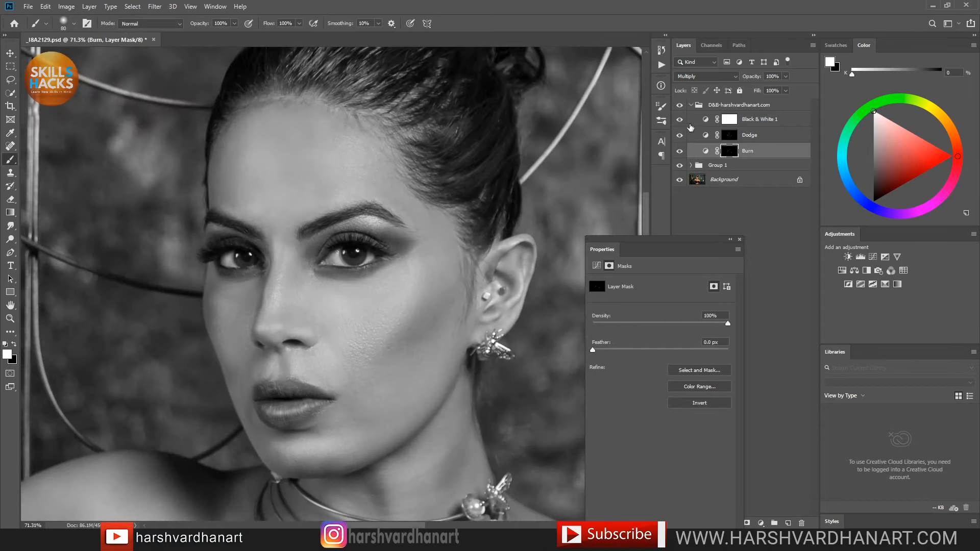
Step: Hide the Black & White 1 layer to see the portrait in colour
click(678, 122)
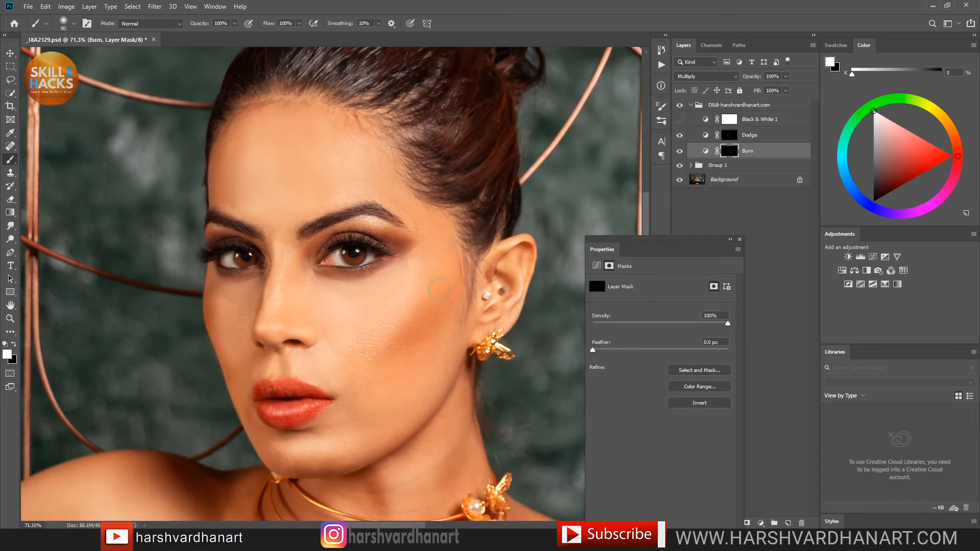
drag(428, 247, 407, 310)
drag(393, 361, 406, 366)
Step: Target the Dodge layer with a small white brush, testing and undoing a stroke beside the lip
click(737, 139)
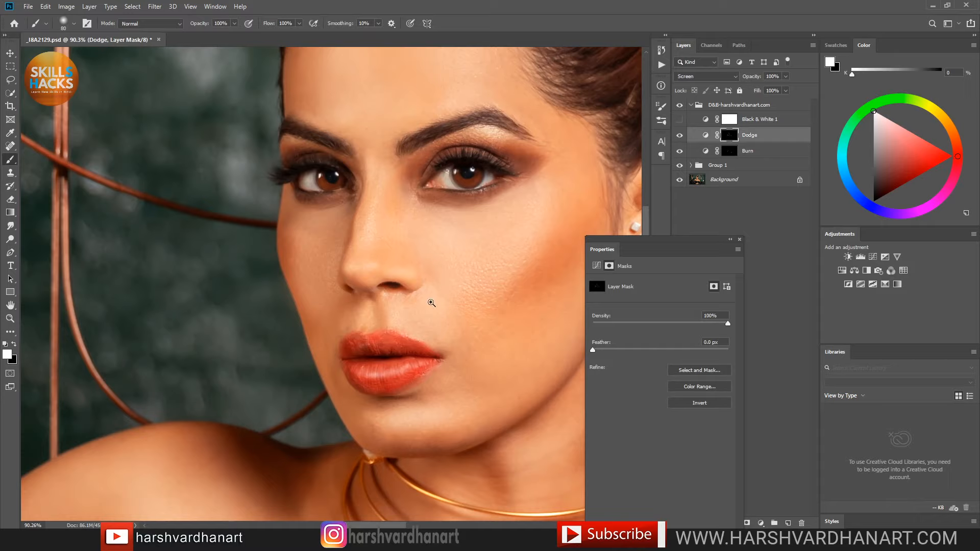
drag(353, 341, 372, 346)
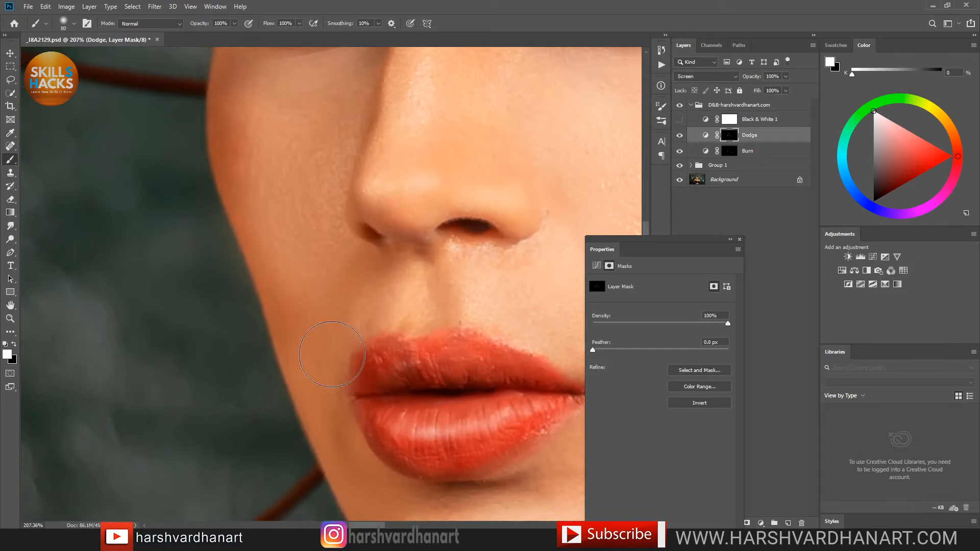
key(bracketleft)
key(bracketleft)
key(bracketleft)
key(bracketleft)
key(bracketleft)
key(bracketleft)
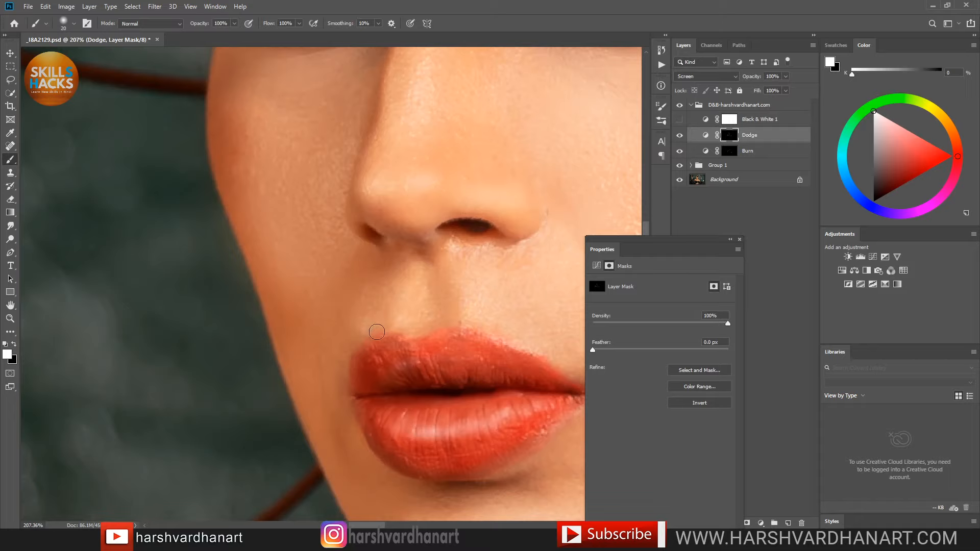
key(x)
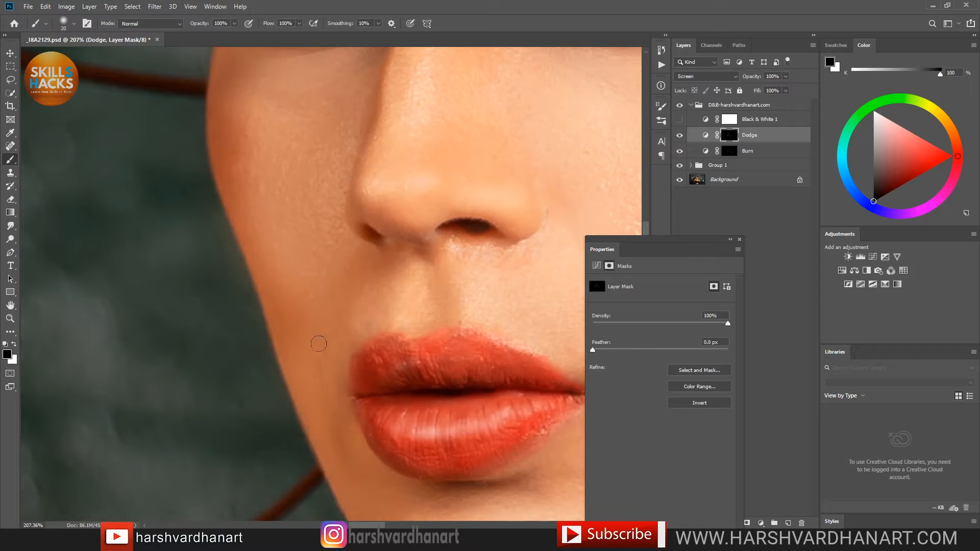
key(x)
drag(313, 356, 334, 372)
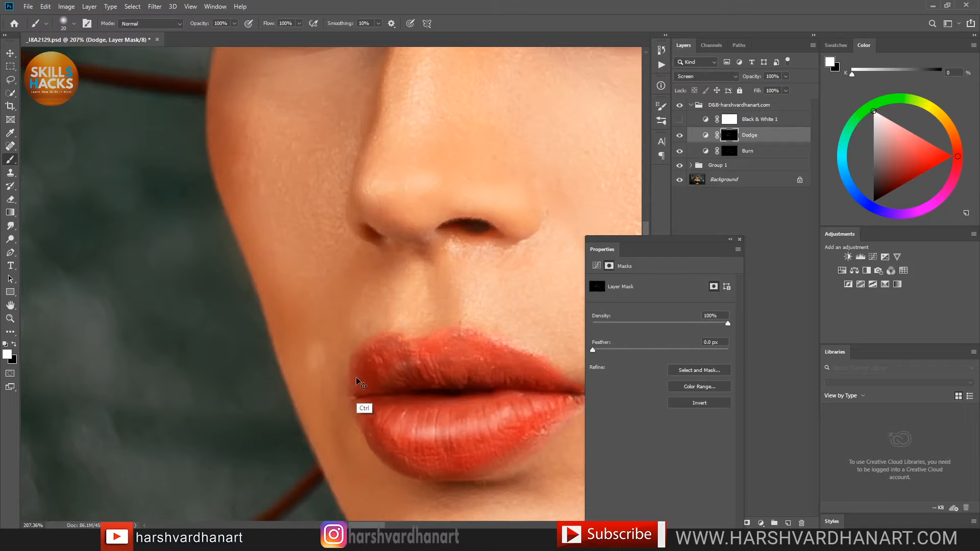
key(ctrl+z)
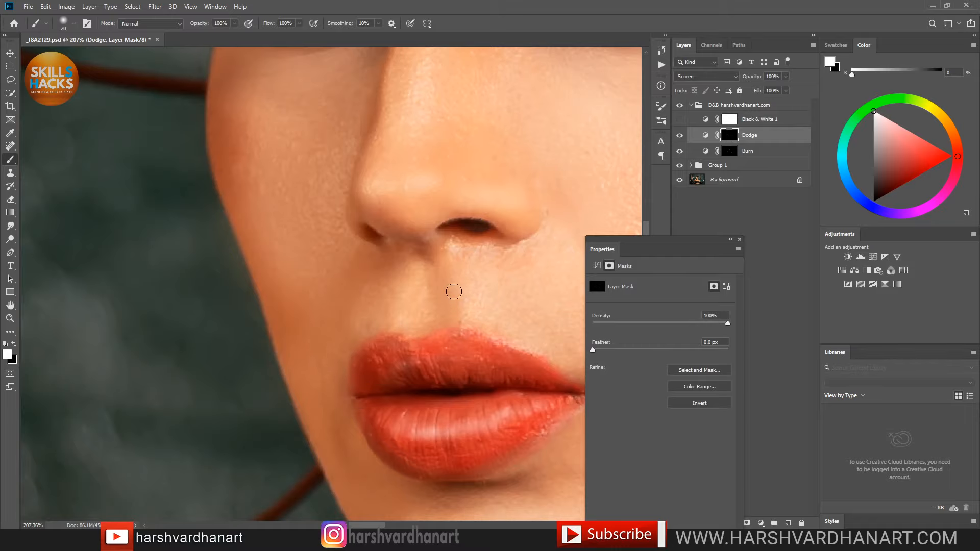
Step: Dodge the skin under the nostril and brighten the iris
drag(501, 247, 416, 320)
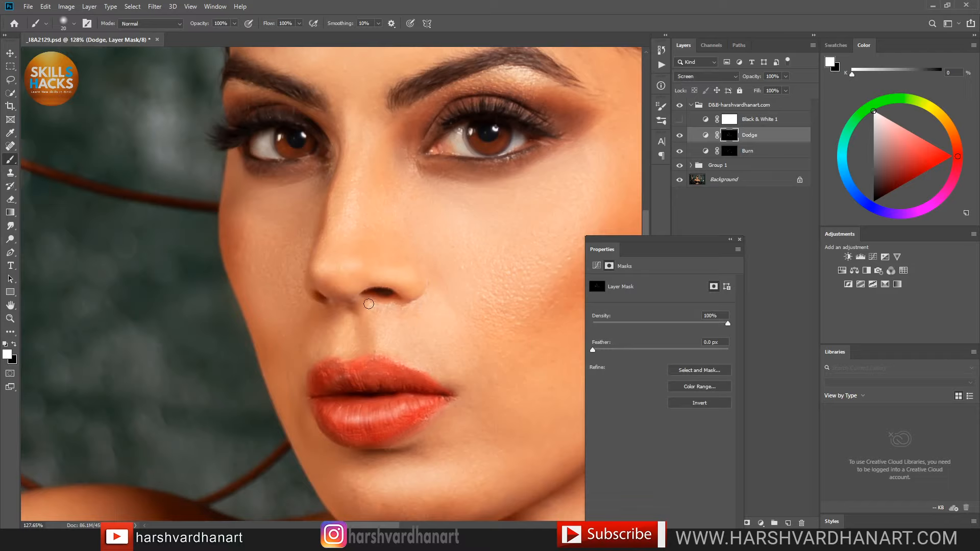
drag(369, 304, 404, 304)
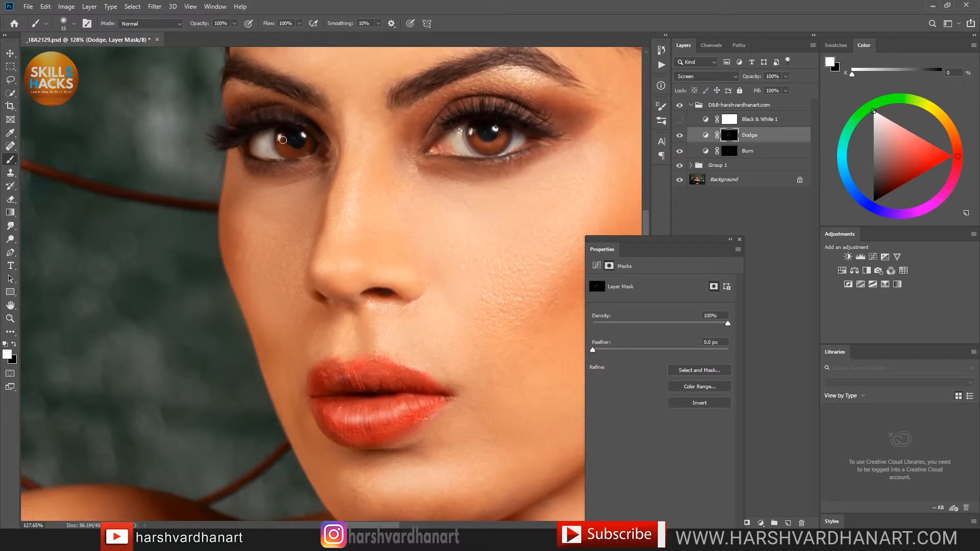
mouse_move(293, 149)
mouse_down()
mouse_move(303, 144)
mouse_move(290, 149)
mouse_up()
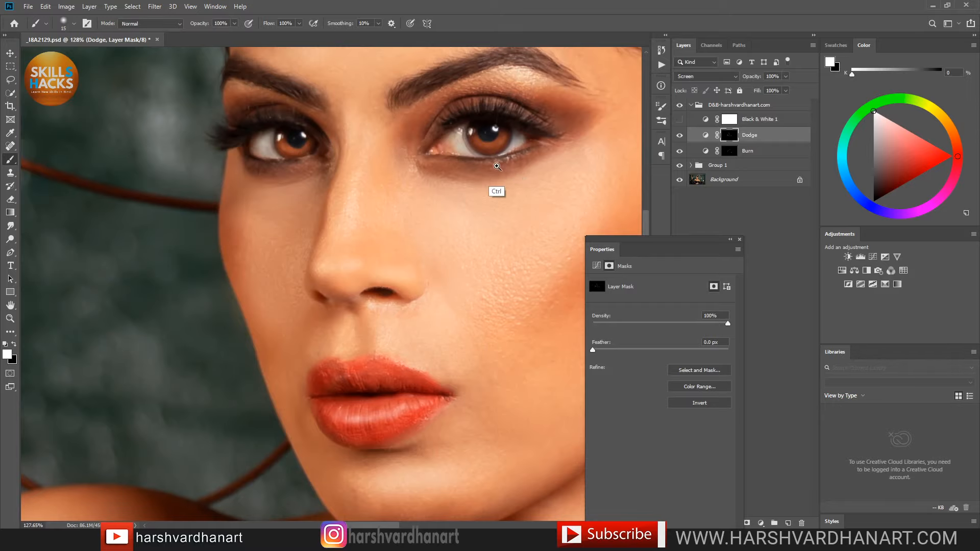
scroll(505, 189, down, 4)
drag(410, 254, 446, 260)
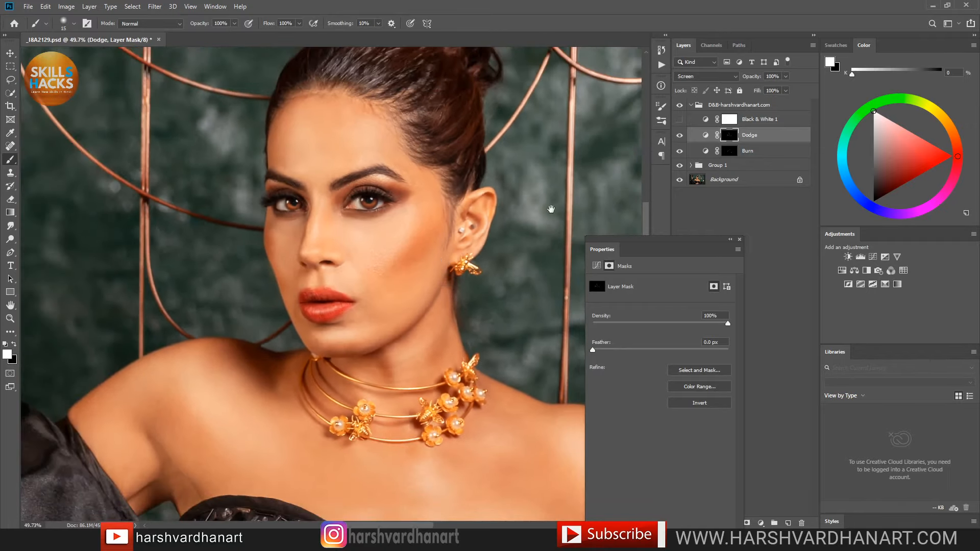
Step: Show and collapse the D&B group, then save _8A2129.psd
click(679, 106)
click(695, 109)
click(692, 104)
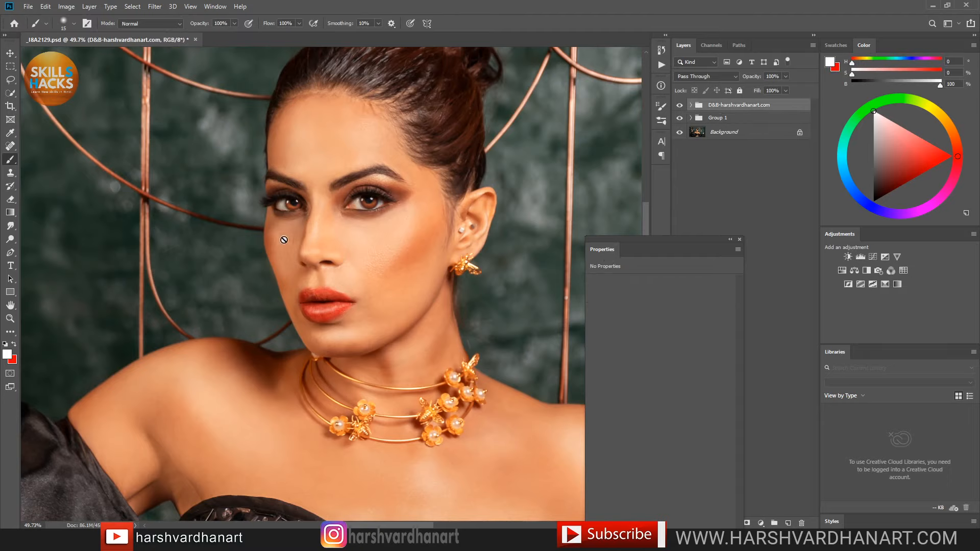
key(ctrl+s)
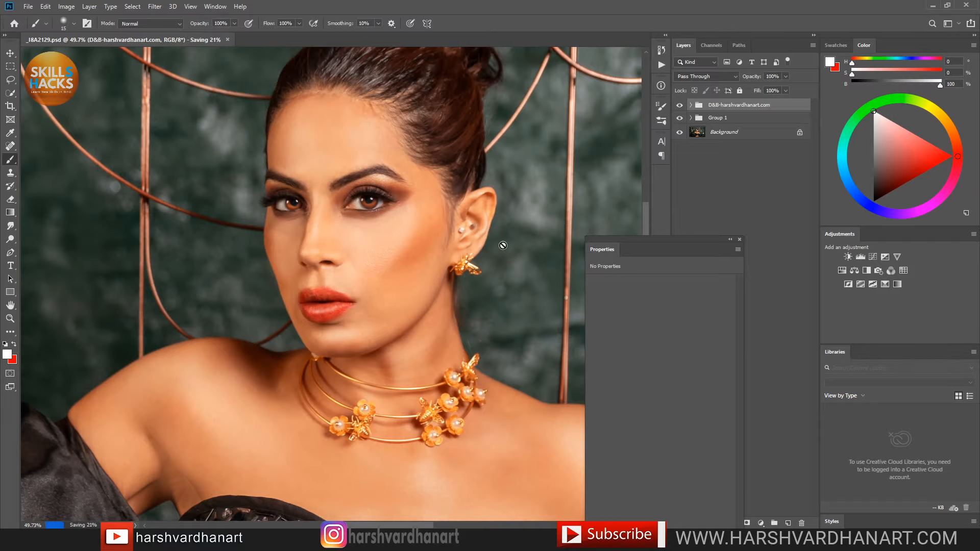
drag(444, 204, 510, 236)
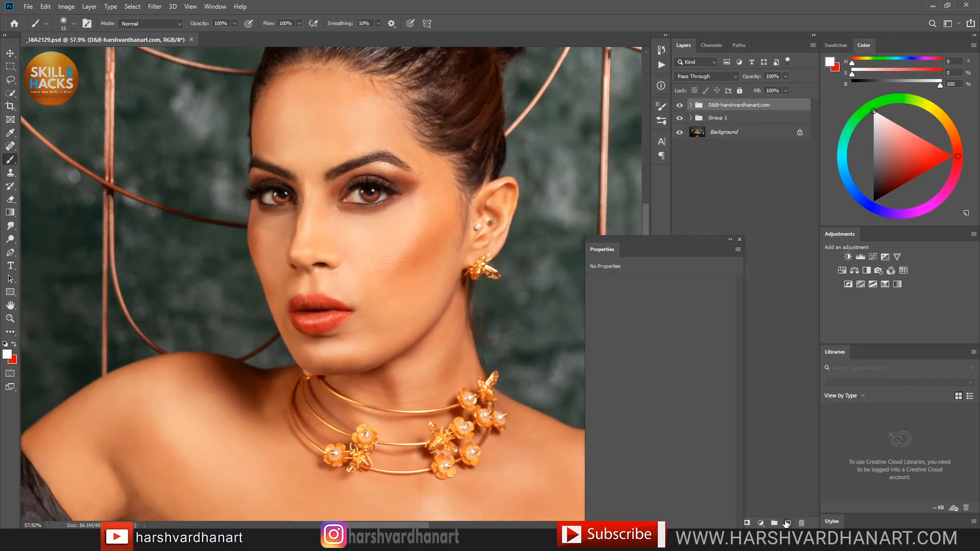
Step: Add Layer 7 in Soft Light blend mode with red as the paint colour
click(788, 524)
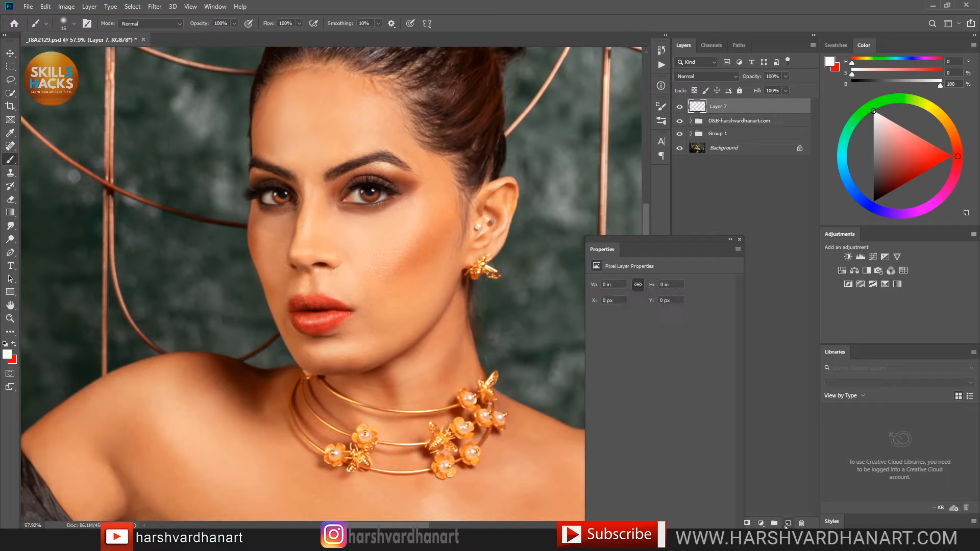
click(705, 78)
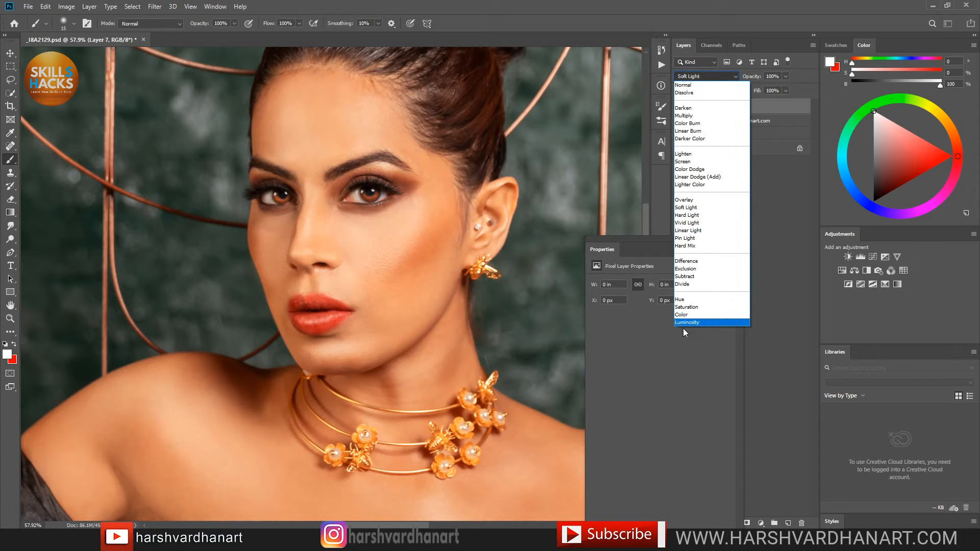
click(703, 210)
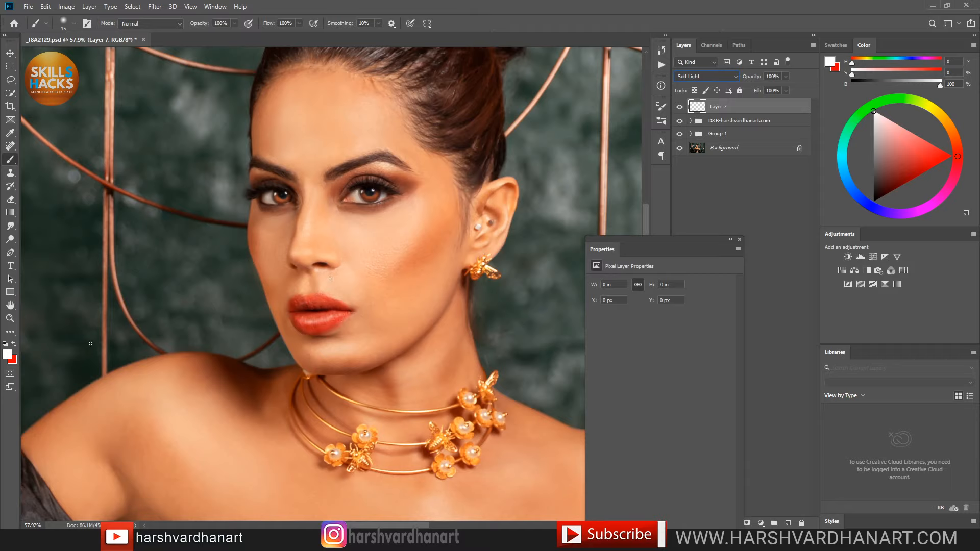
click(15, 345)
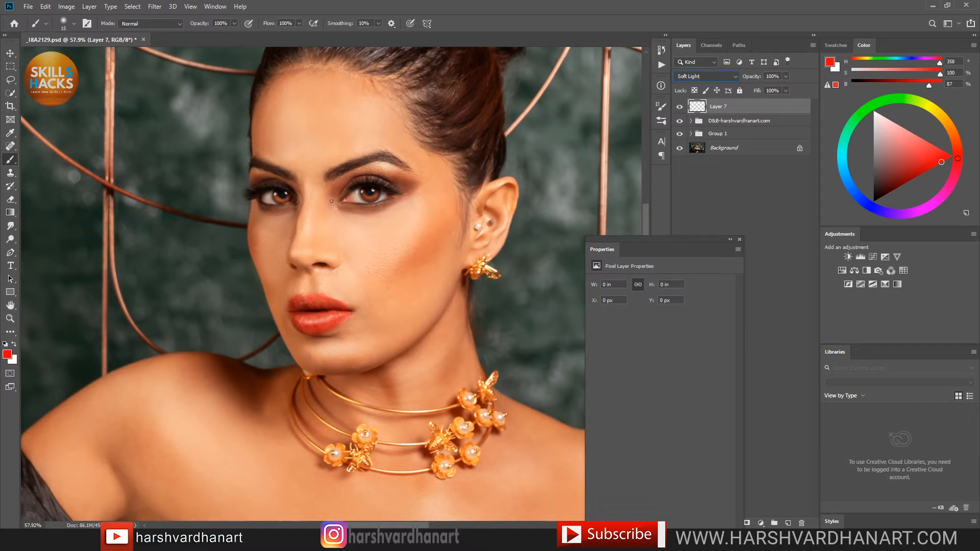
Step: Paint warm red blush over both cheeks and the forehead with a larger brush
click(426, 245)
key(bracketright)
key(bracketright)
key(bracketright)
key(bracketright)
key(bracketright)
key(bracketright)
key(bracketright)
key(bracketright)
key(bracketright)
key(bracketright)
key(bracketright)
key(bracketright)
mouse_move(447, 211)
mouse_down()
mouse_move(396, 271)
mouse_move(446, 203)
mouse_move(433, 219)
mouse_move(439, 177)
mouse_up()
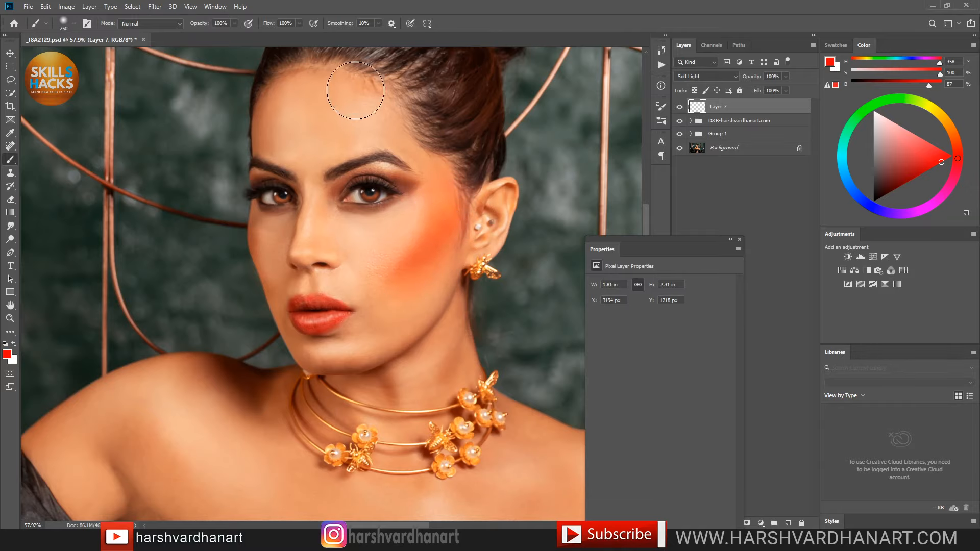
mouse_move(396, 115)
mouse_down()
mouse_move(290, 109)
mouse_move(281, 98)
mouse_move(253, 128)
mouse_move(271, 111)
mouse_up()
click(509, 4)
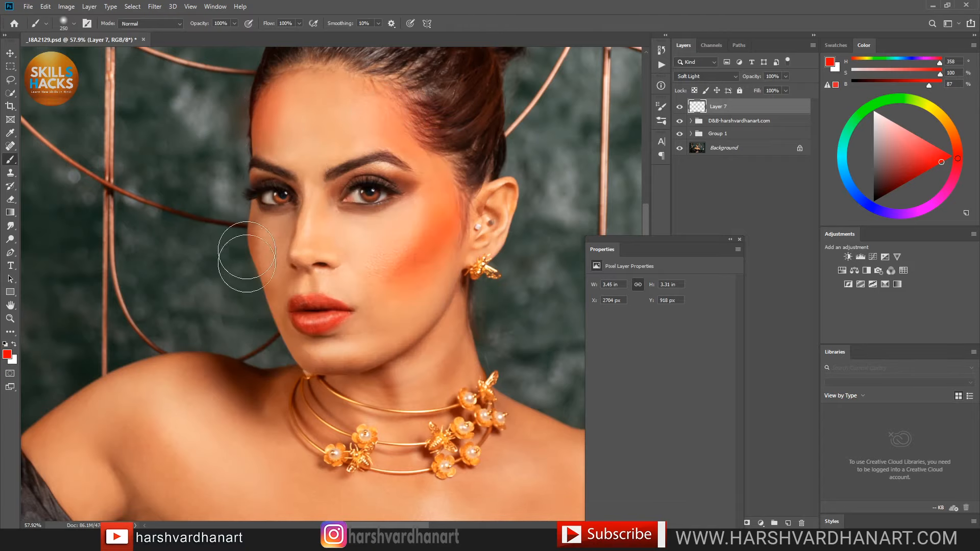
drag(259, 239, 252, 256)
Step: Brush red tone over the chin, down the neck and onto the upper ear
key(bracketleft)
key(bracketleft)
key(bracketleft)
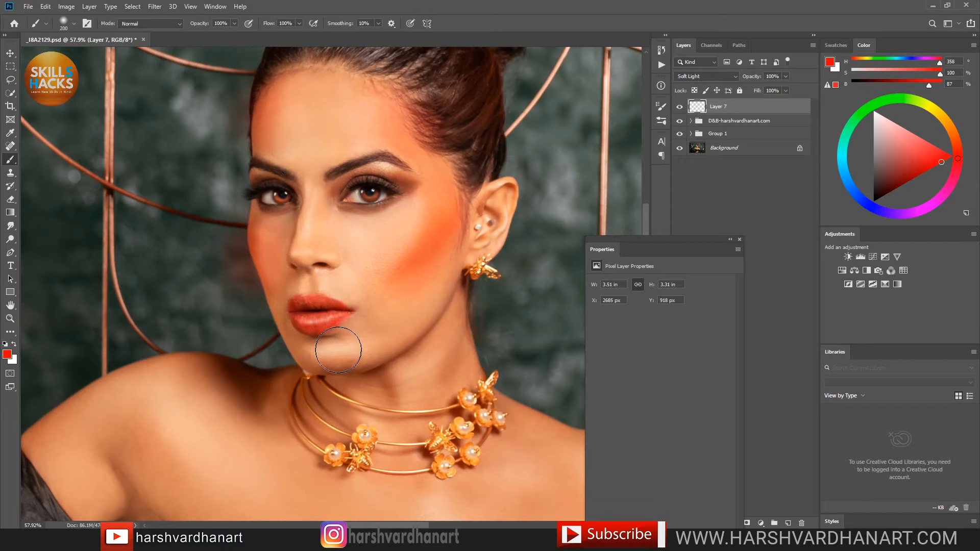
key(bracketleft)
mouse_move(317, 357)
mouse_down()
mouse_move(348, 355)
mouse_move(313, 355)
mouse_move(337, 353)
mouse_move(381, 363)
mouse_up()
key(bracketleft)
key(bracketleft)
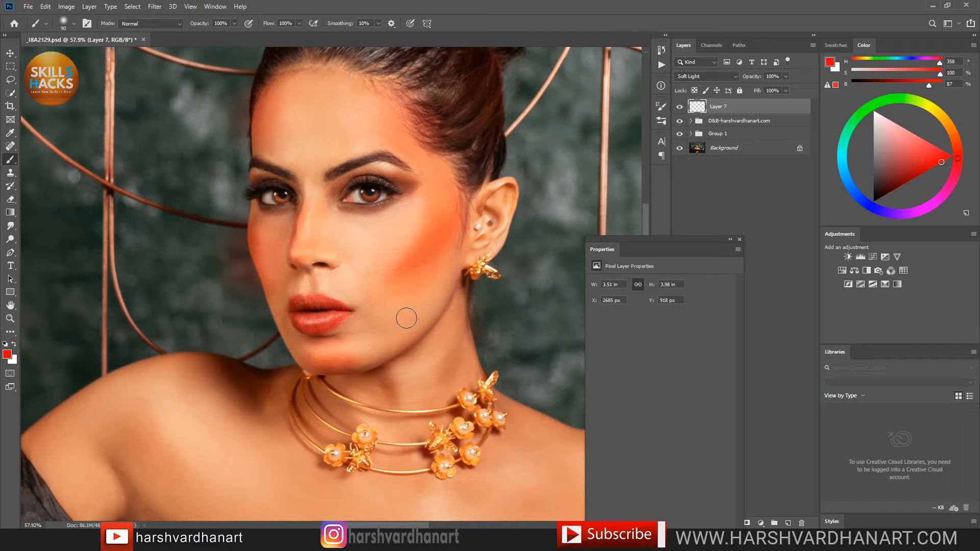
key(bracketright)
drag(452, 327, 443, 402)
drag(509, 197, 499, 200)
Step: Lower Layer 7's opacity to 30% and toggle it off and on to compare
click(786, 75)
drag(768, 88, 764, 86)
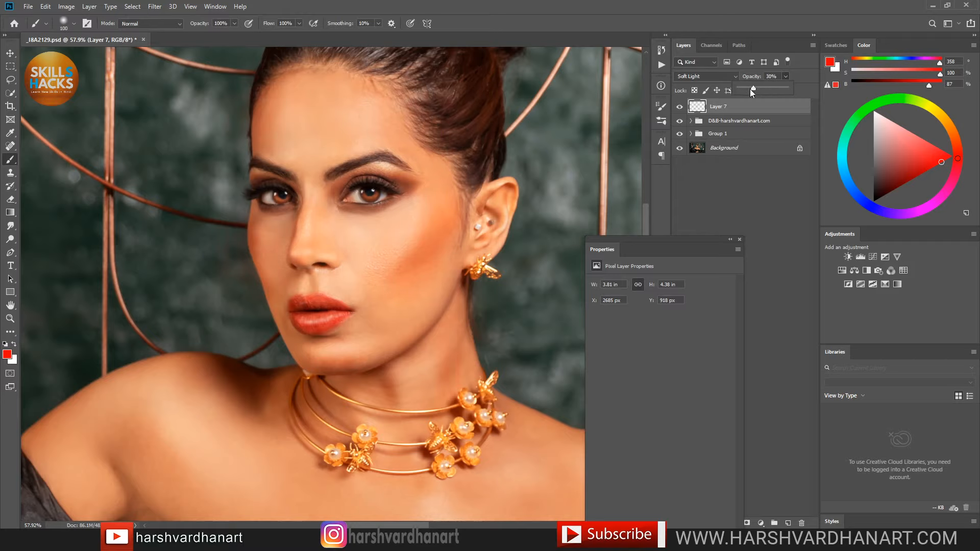
click(679, 107)
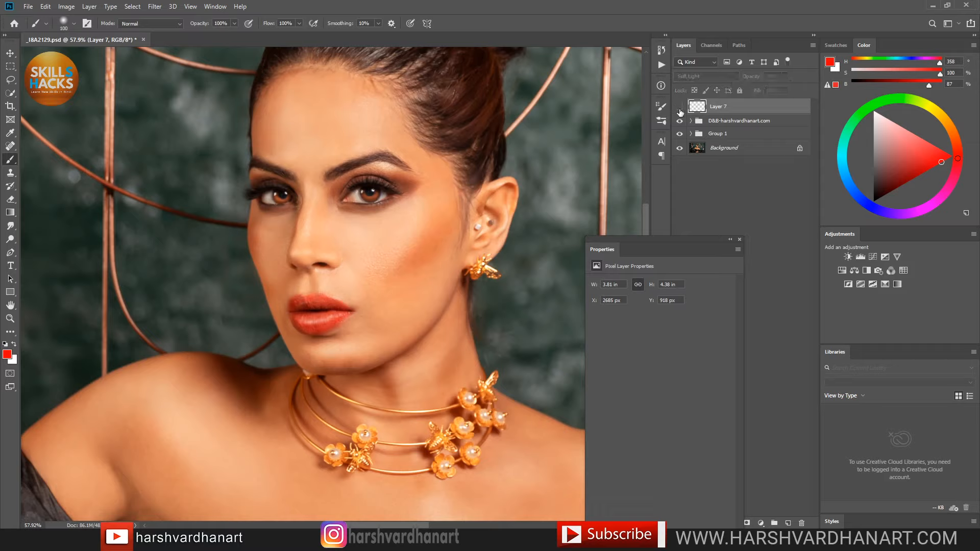
click(679, 107)
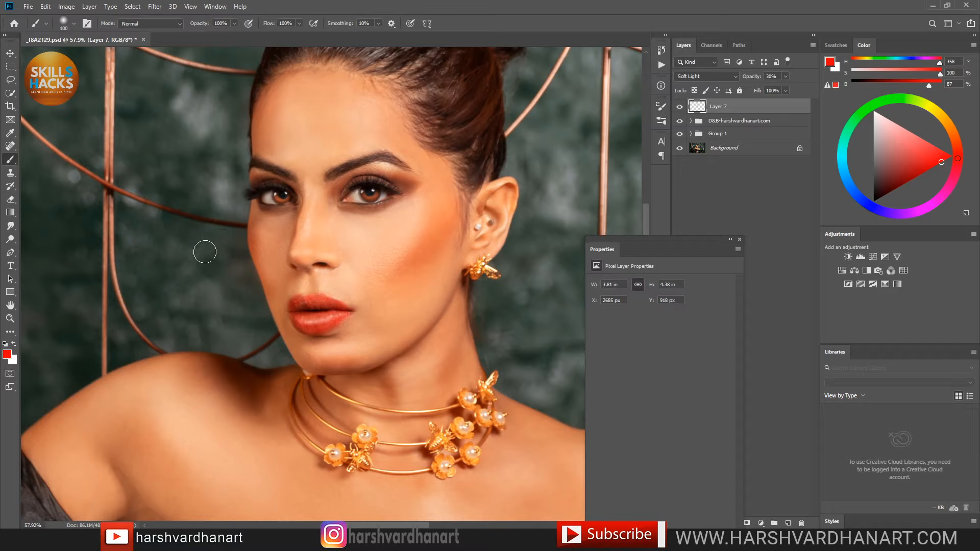
Step: Erase the stray blush from the background beside the ear with an enlarged eraser
key(e)
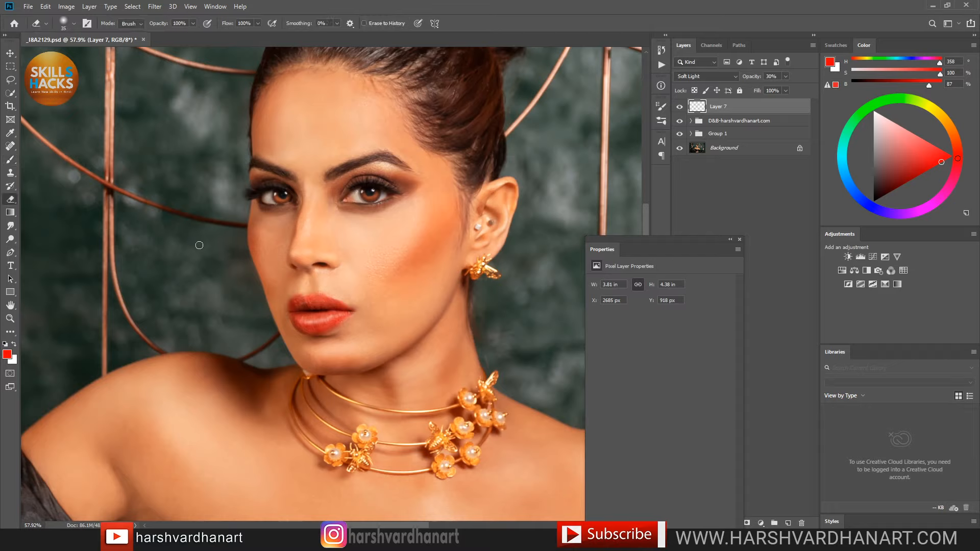
key(bracketright)
key(bracketright)
key(bracketright)
key(bracketright)
key(bracketright)
key(bracketright)
mouse_move(519, 164)
mouse_down()
mouse_move(556, 218)
mouse_move(521, 275)
mouse_move(529, 288)
mouse_move(525, 280)
mouse_up()
drag(469, 161, 495, 171)
drag(433, 172, 416, 281)
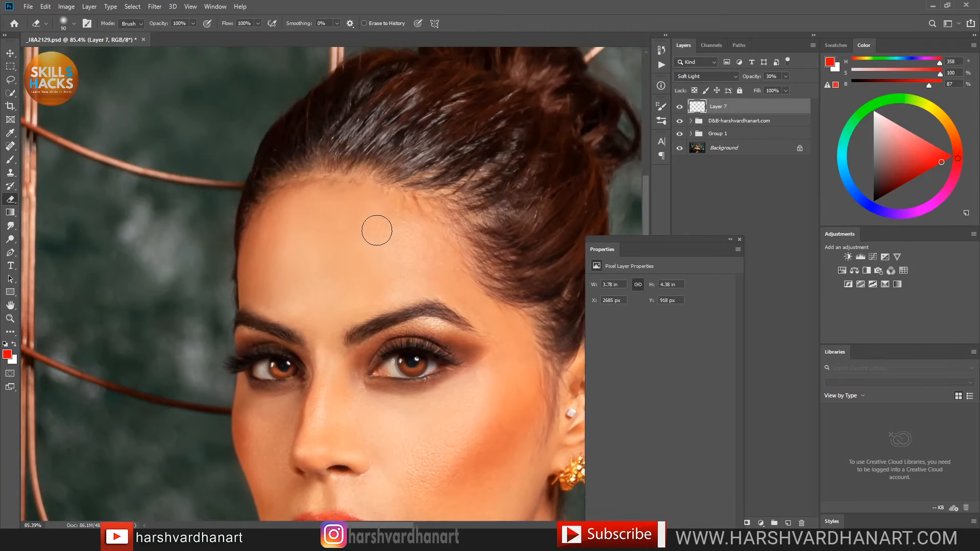
Step: Return to a larger brush and toggle Layer 7 twice to compare the face with and without blush
key(b)
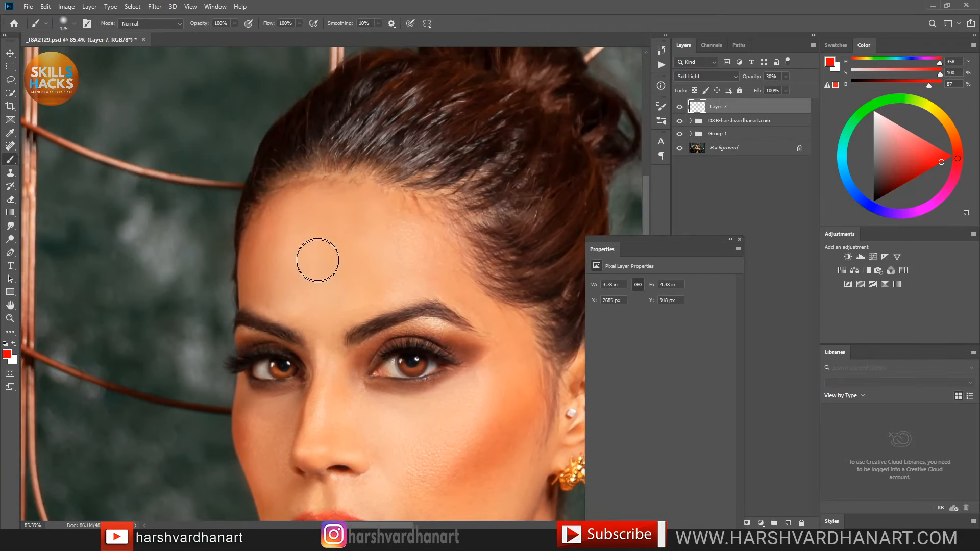
key(bracketright)
key(bracketright)
key(bracketright)
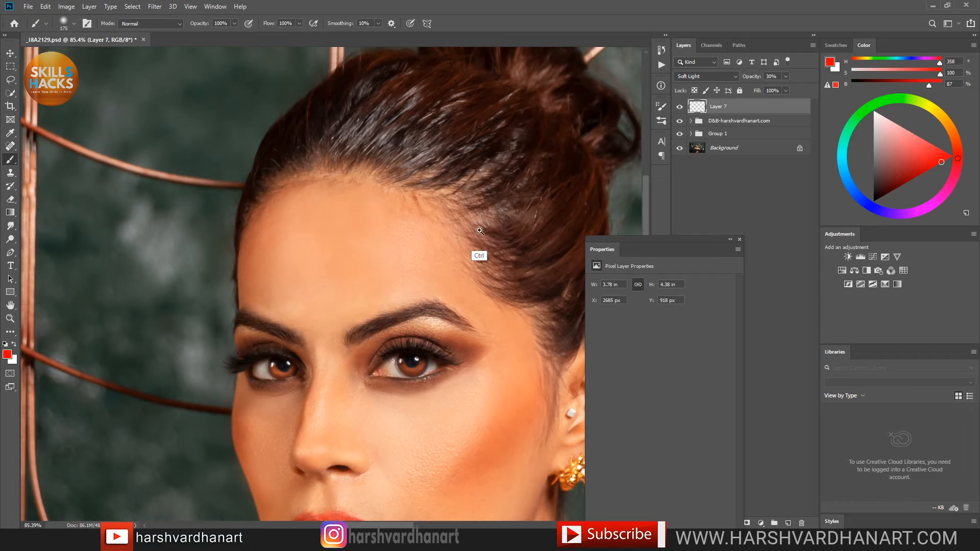
drag(479, 230, 406, 255)
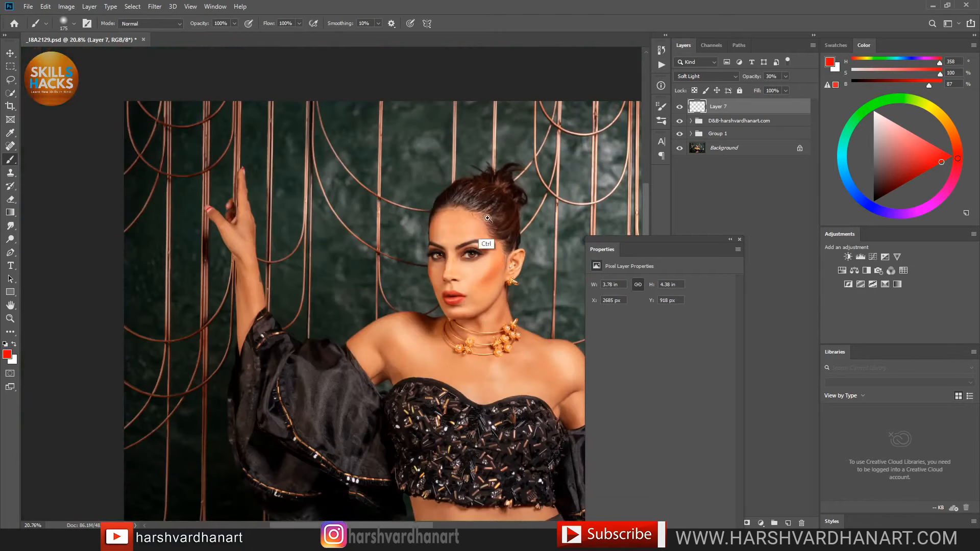
drag(488, 221, 539, 225)
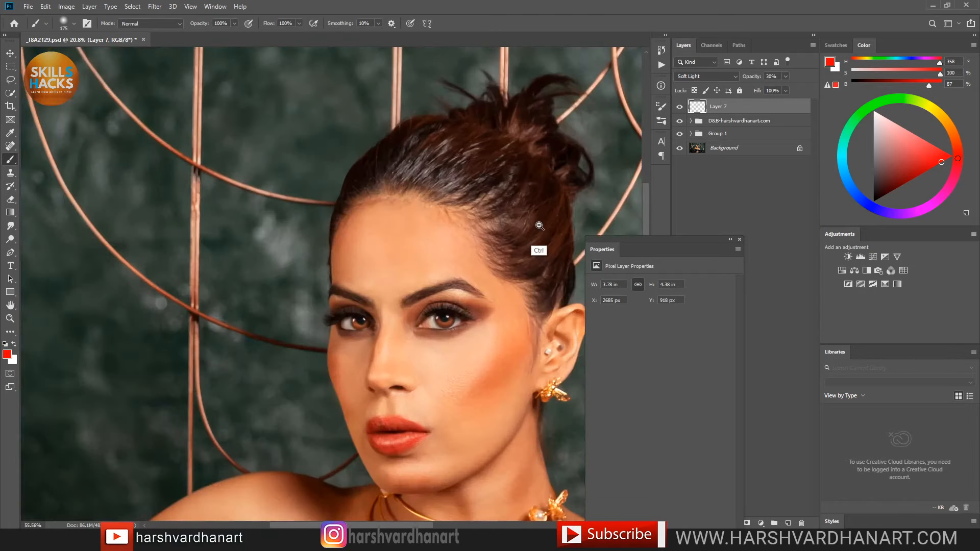
click(675, 107)
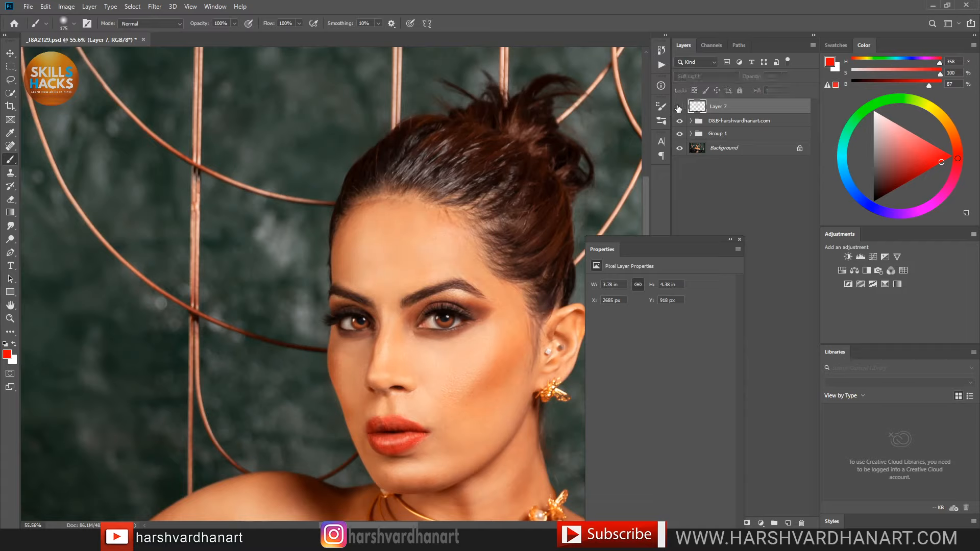
click(678, 107)
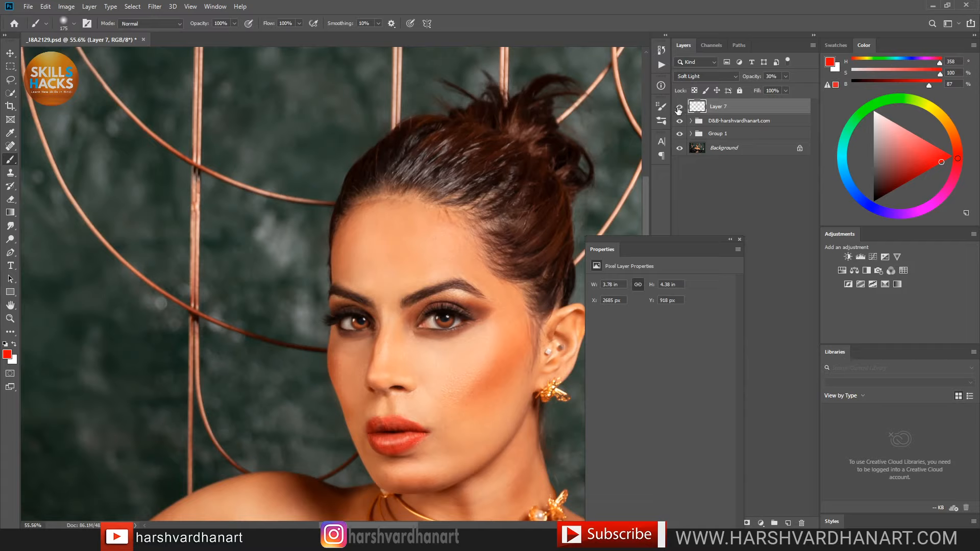
click(679, 107)
click(679, 107)
Step: Save _8A2129.psd with the blush work, then switch over to OBS
key(bracketleft)
key(bracketleft)
key(bracketleft)
key(bracketleft)
key(bracketleft)
key(bracketleft)
key(bracketleft)
key(bracketleft)
key(bracketleft)
key(ctrl+s)
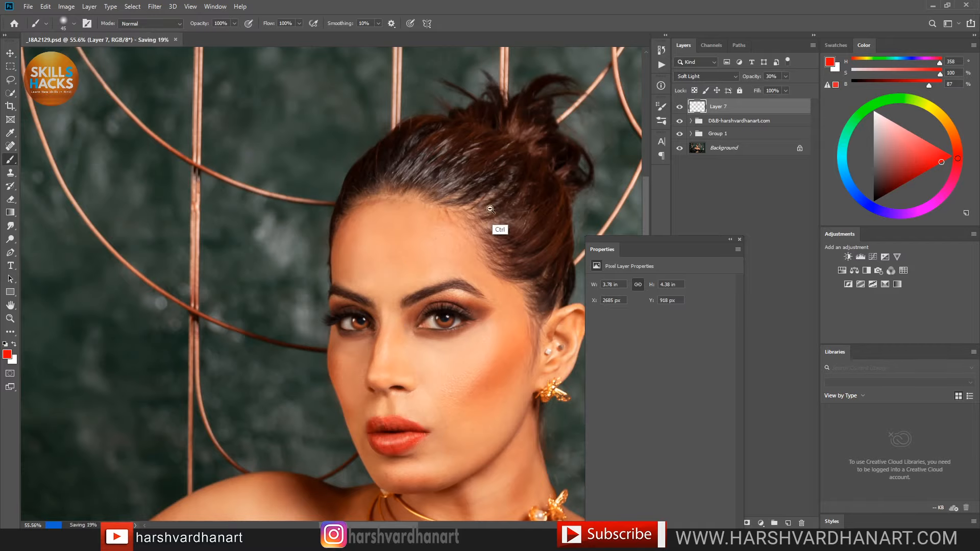
drag(505, 201, 452, 223)
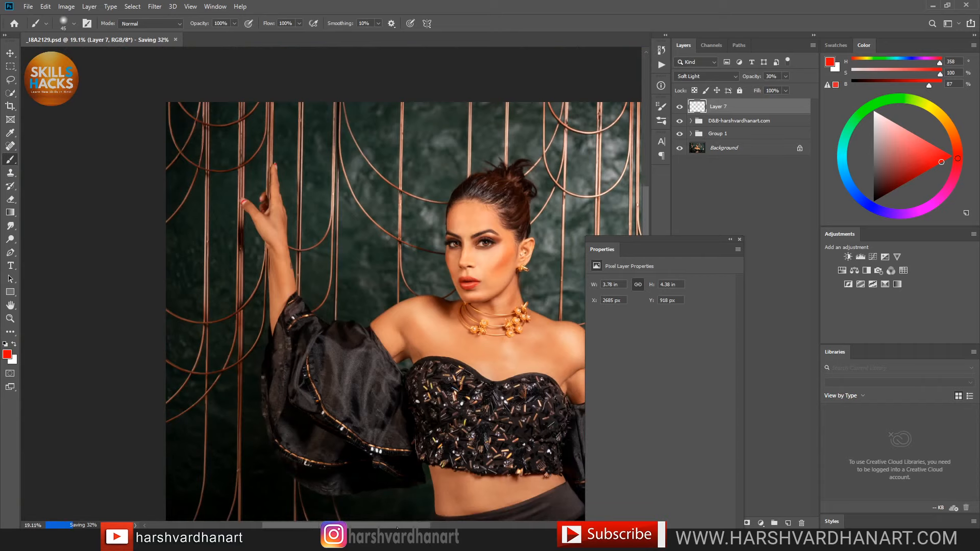
key(alt+Tab)
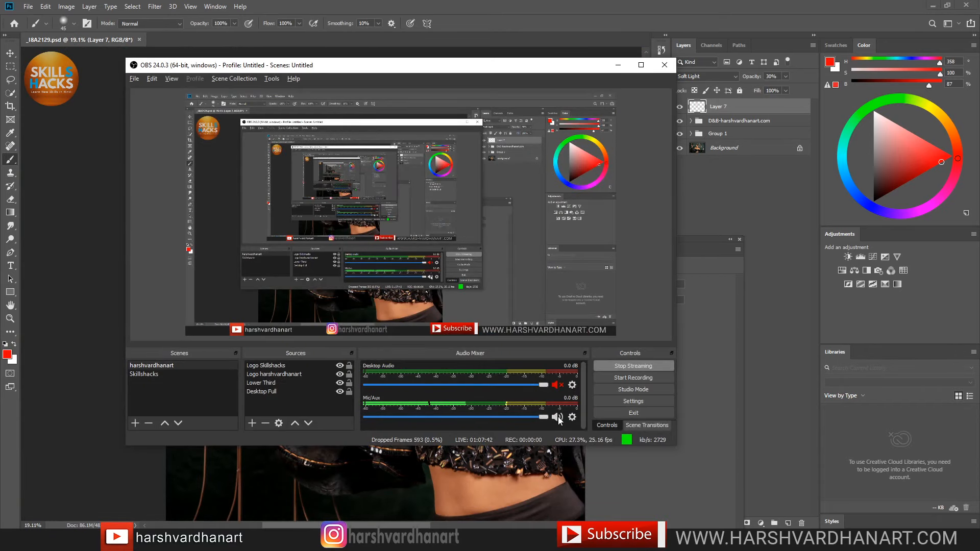
Step: Mute and unmute the Mic/Aux channel in OBS, then minimize its window
click(559, 418)
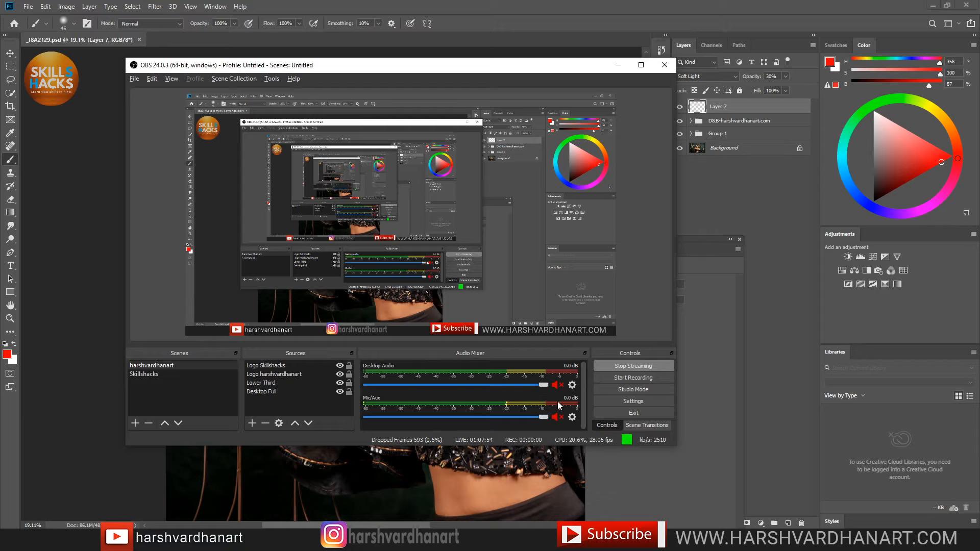
click(557, 417)
click(619, 66)
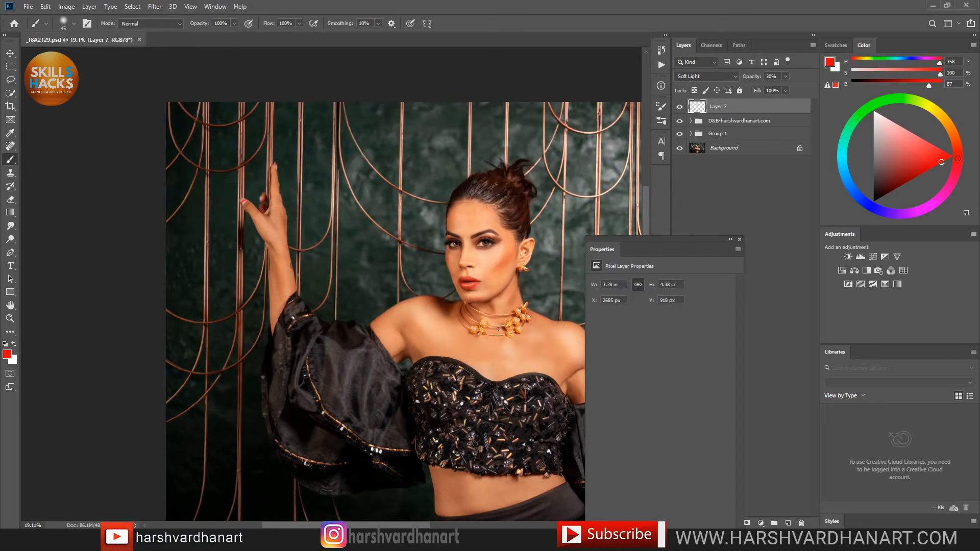
Step: Return to Photoshop, move the Properties panel aside and zoom out to 11.6%
key(alt+Tab)
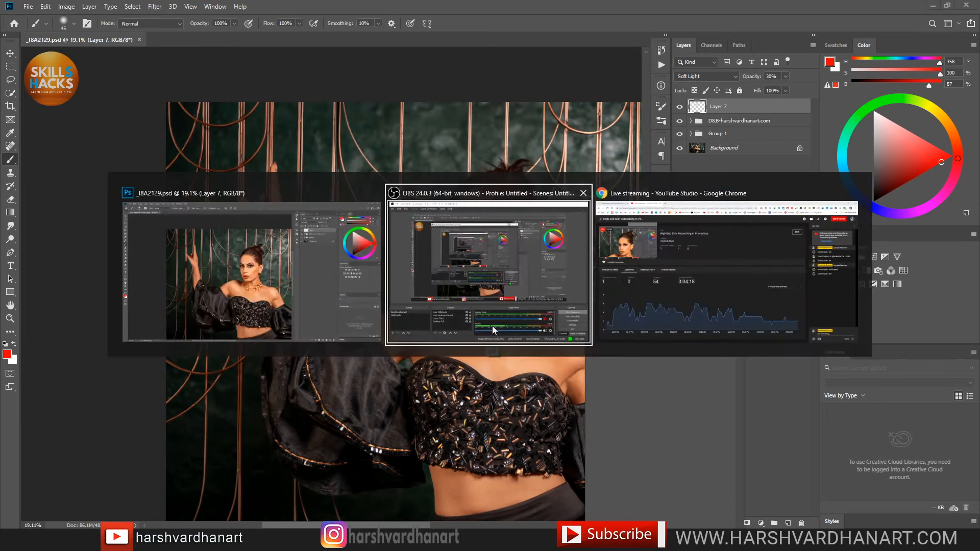
key(alt+Tab)
key(alt+Tab)
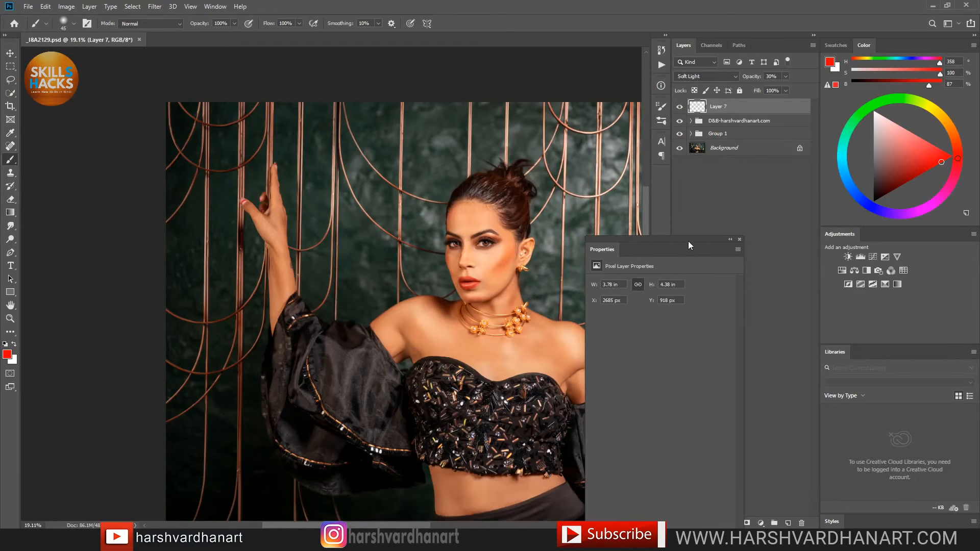
drag(675, 242, 703, 237)
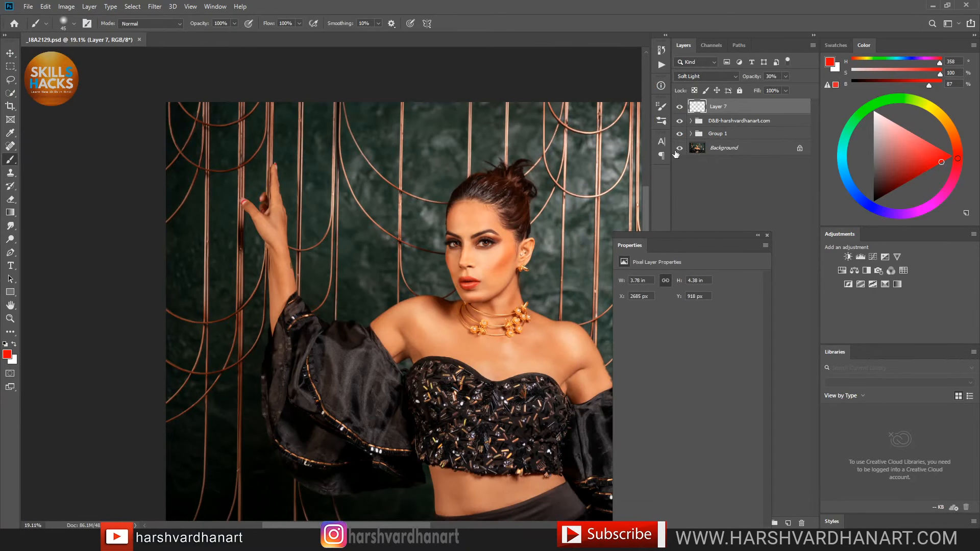
drag(528, 279, 485, 295)
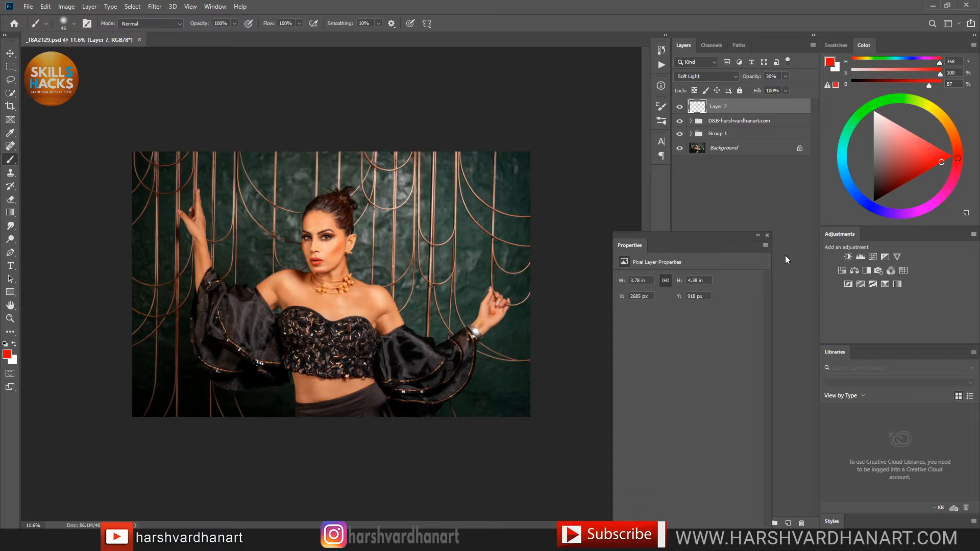
Step: Add Selective Color 2 and set Greens to Cyan +47, Magenta -8, Black -10
click(884, 284)
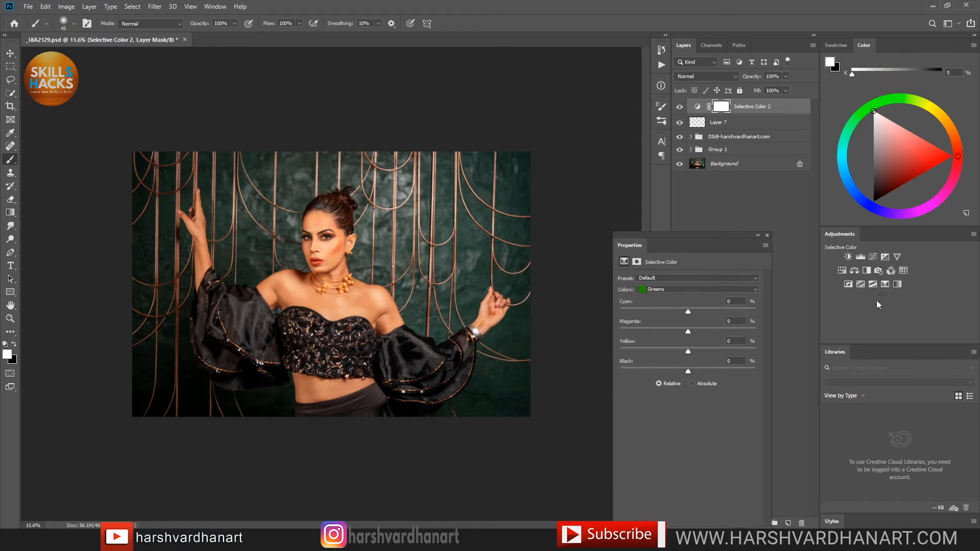
click(687, 289)
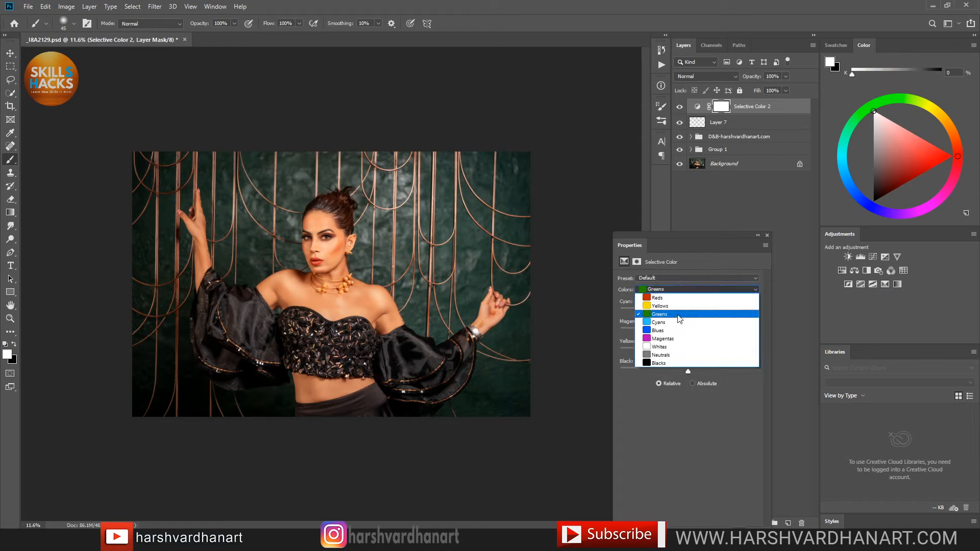
click(679, 315)
drag(687, 309, 712, 308)
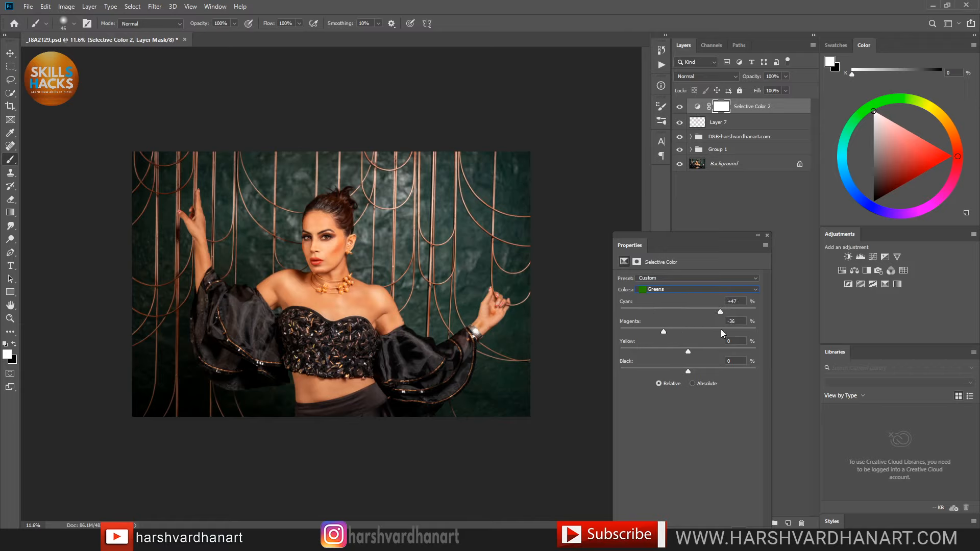
drag(663, 331, 684, 330)
mouse_move(688, 372)
mouse_down()
mouse_move(724, 369)
mouse_move(681, 373)
mouse_up()
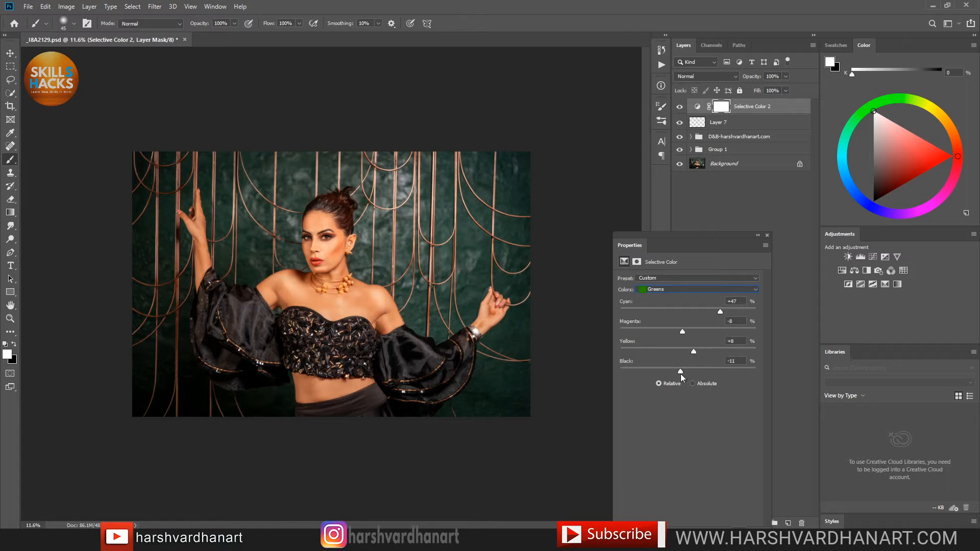
click(685, 289)
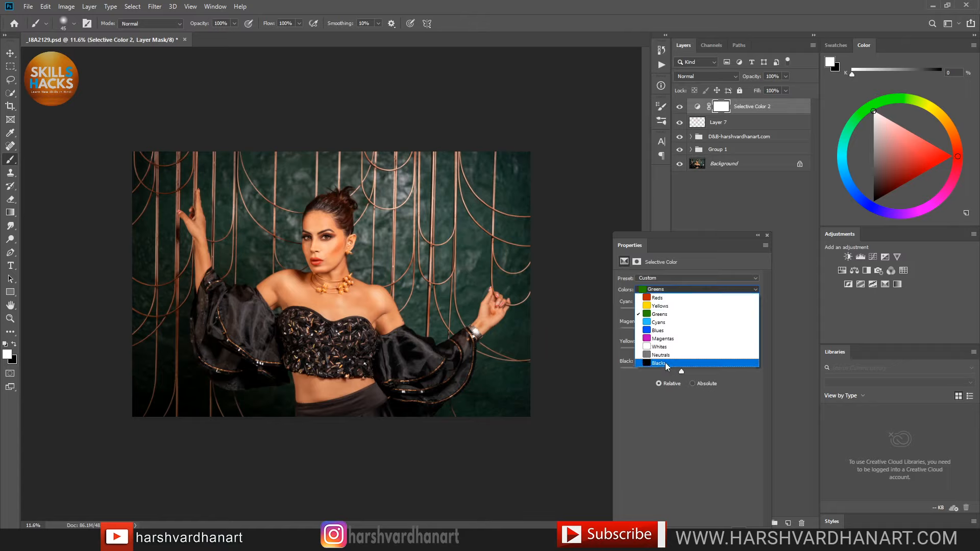
Step: Adjust the Blacks range, lowering cyan, magenta and yellow and adding black
click(663, 363)
mouse_move(688, 311)
mouse_down()
mouse_move(679, 311)
mouse_move(690, 311)
mouse_up()
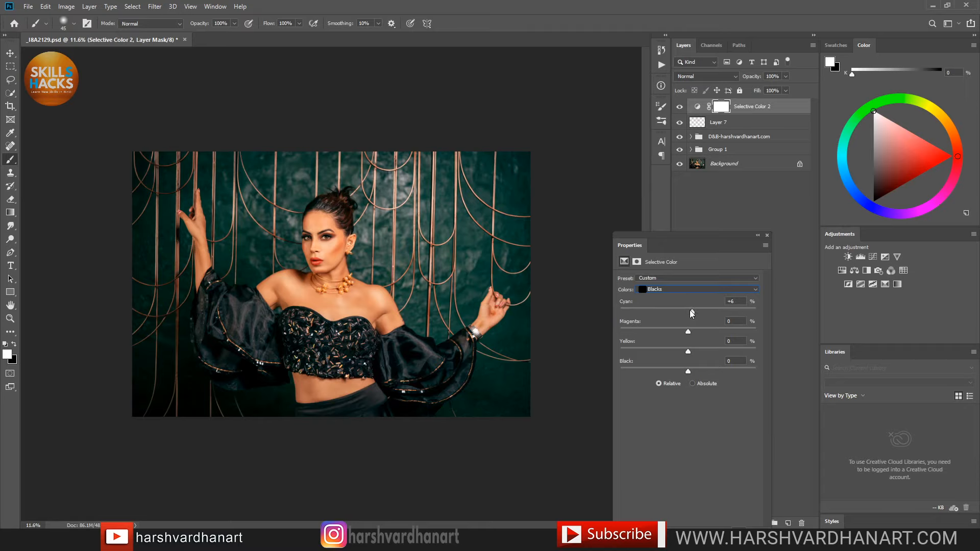
drag(693, 309, 698, 330)
click(688, 332)
drag(687, 332, 689, 334)
drag(688, 352, 685, 353)
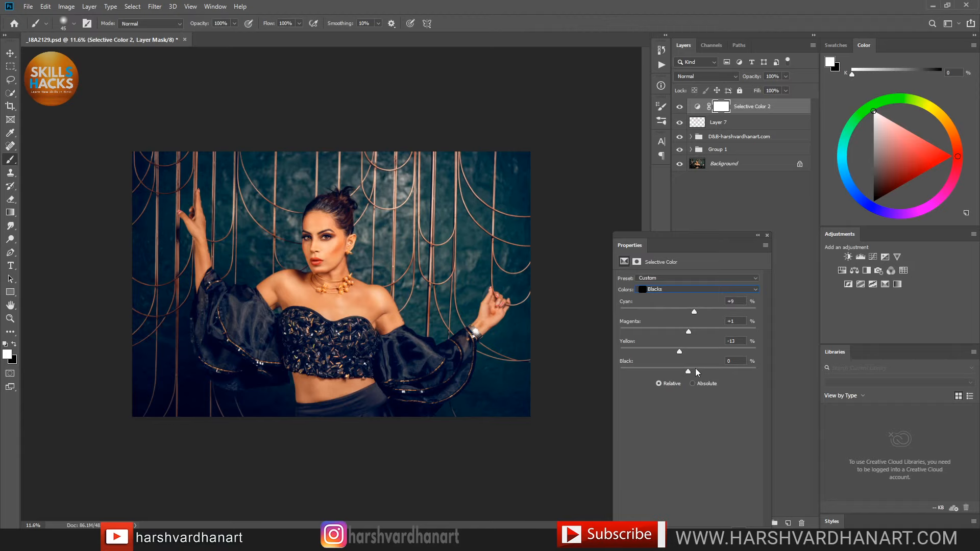
drag(696, 371, 698, 373)
Step: Toggle Selective Color 2 off and on twice to compare the grade
click(679, 108)
click(680, 109)
click(679, 108)
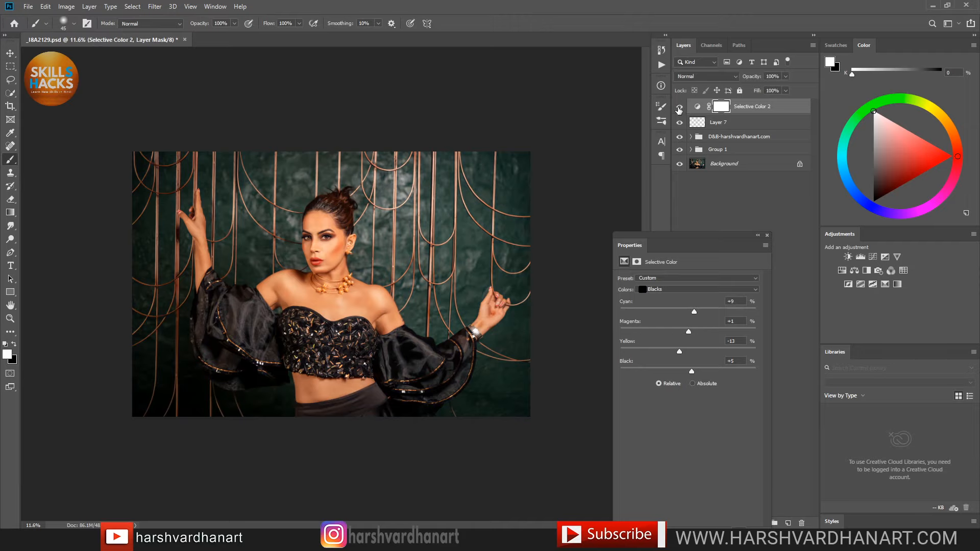
click(679, 108)
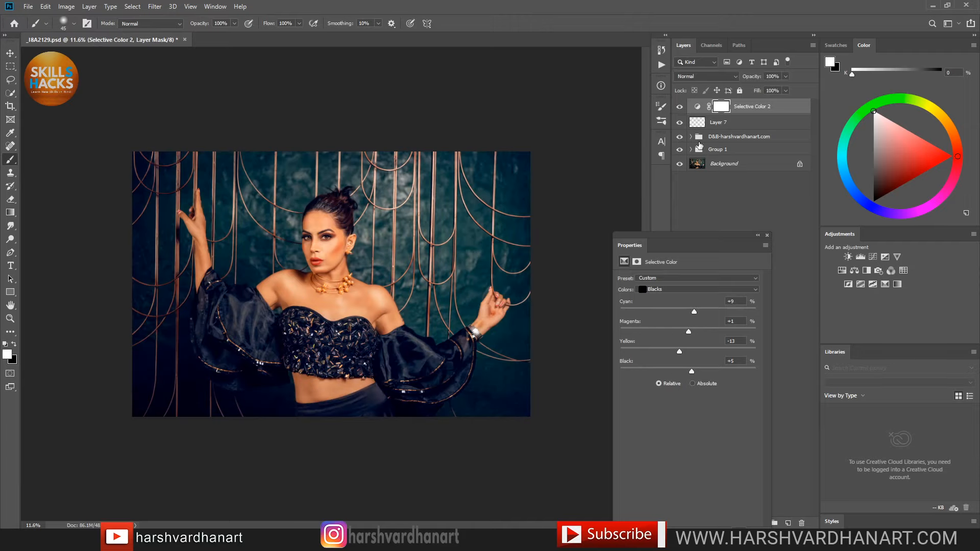
Step: Set Neutrals to Cyan +2, Magenta -5, Yellow -6 and Black +4
click(693, 291)
click(673, 353)
drag(689, 312, 678, 311)
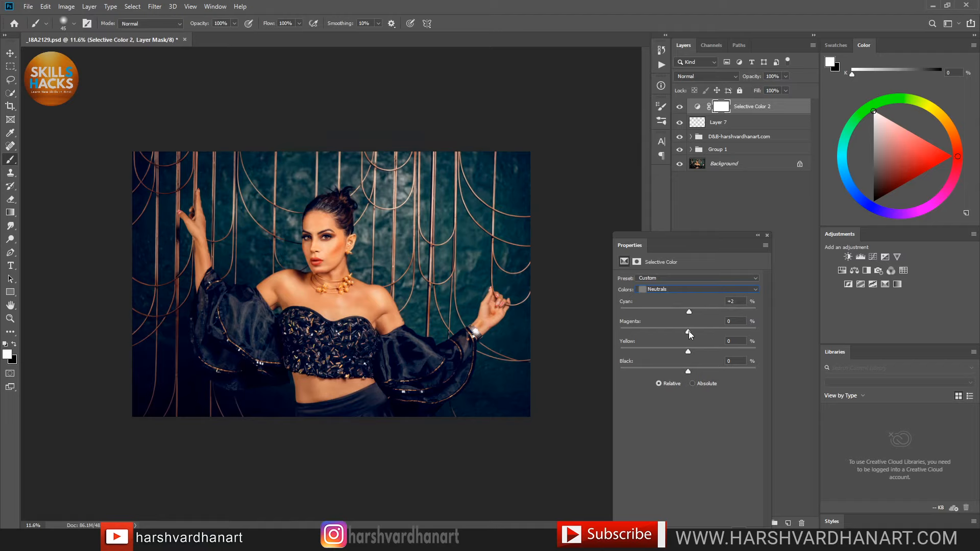
drag(688, 331, 687, 329)
drag(689, 330, 688, 354)
drag(688, 372, 687, 372)
Step: Add an Exposure adjustment layer with Gamma Correction 0.89 and Exposure +0.25
click(885, 257)
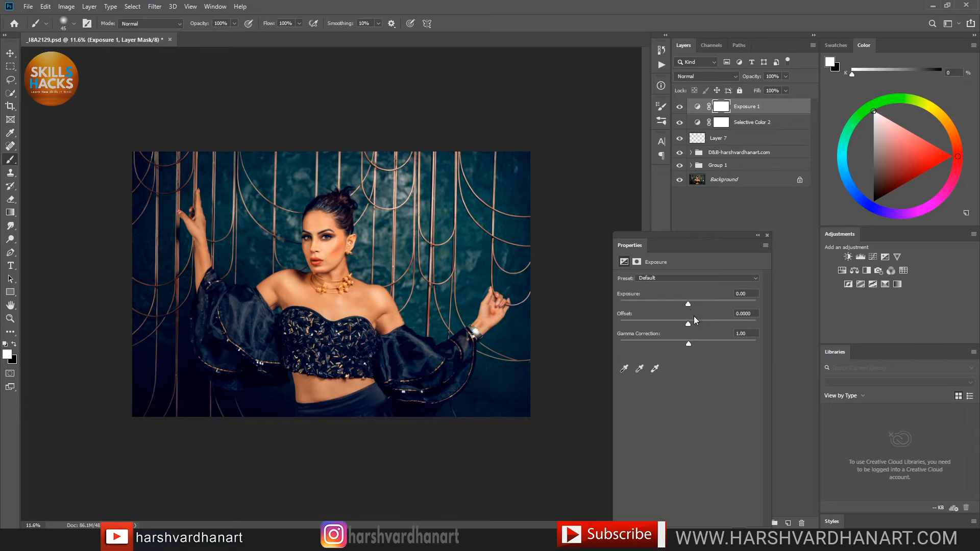
drag(689, 343, 700, 342)
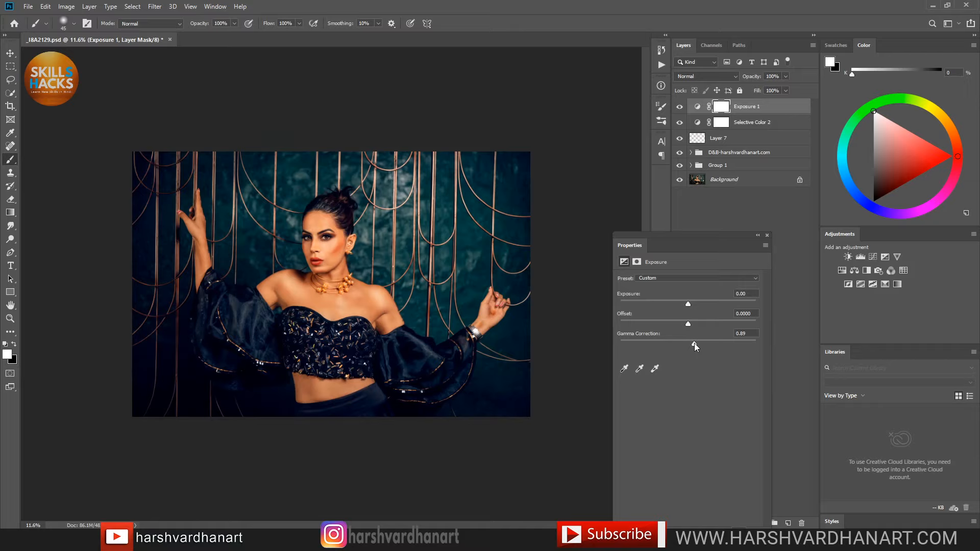
click(688, 305)
click(692, 304)
click(692, 304)
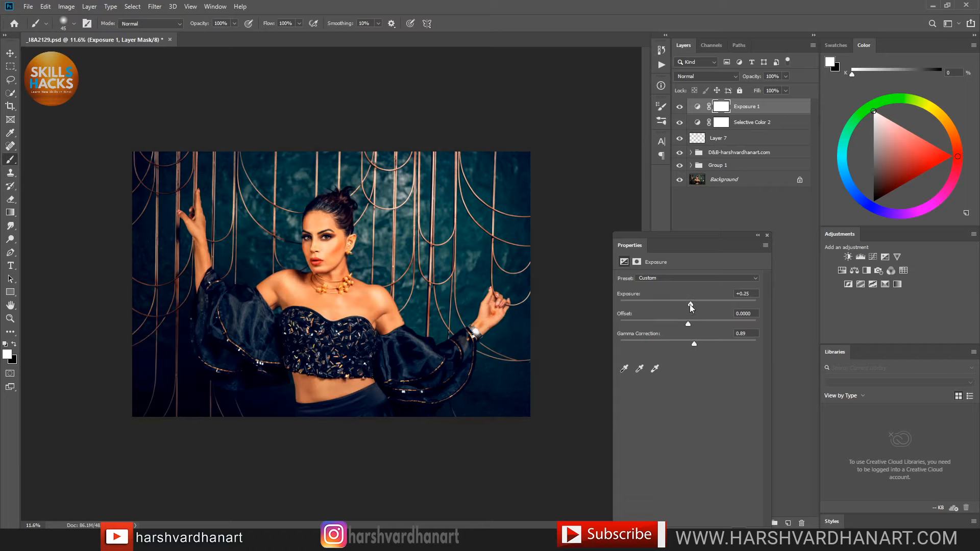
Step: Toggle Exposure 1 off and on twice to compare the brightening
click(679, 107)
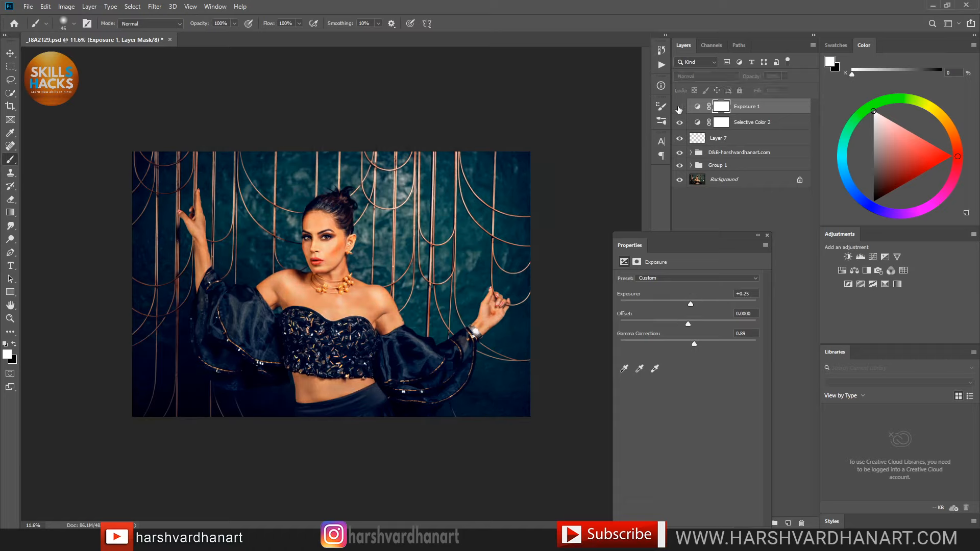
click(679, 107)
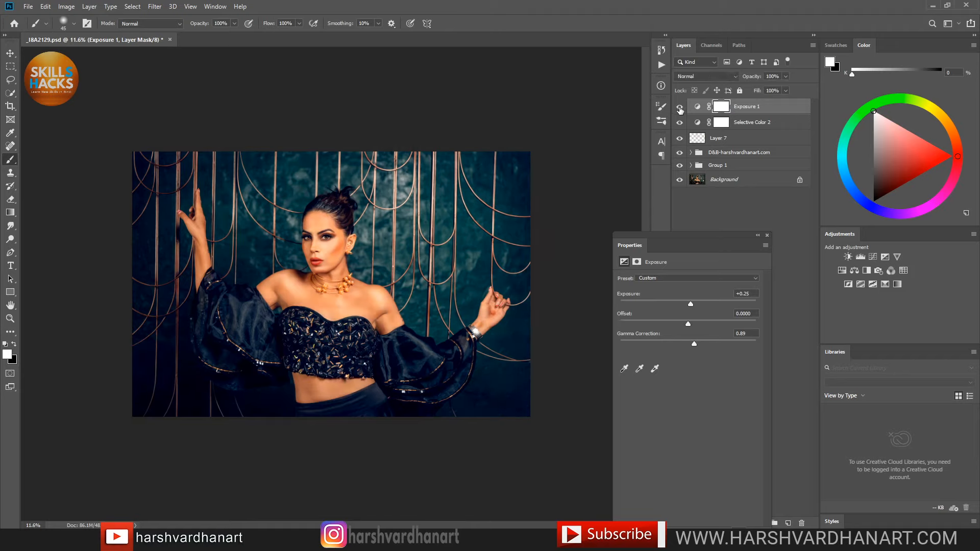
click(680, 108)
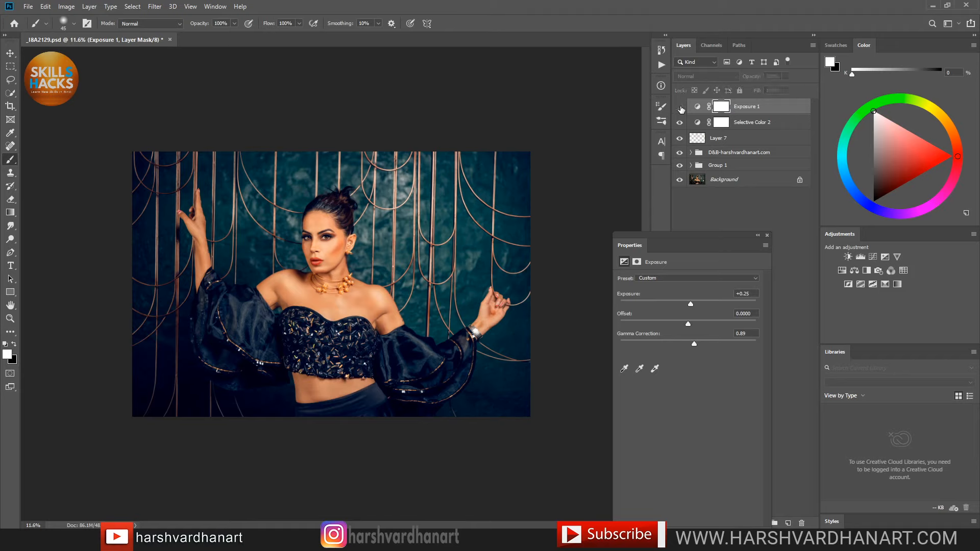
click(681, 108)
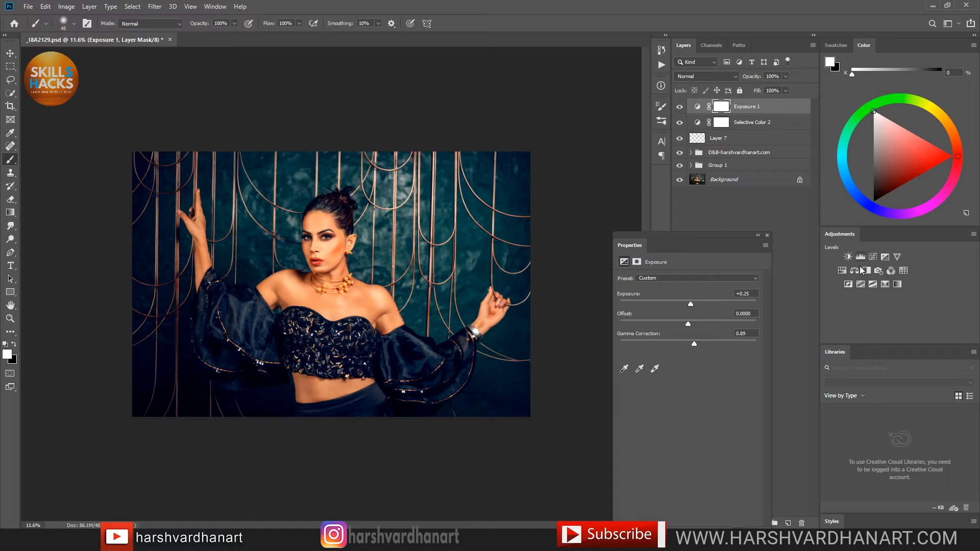
Step: Add Curves 1 lifting the midtones (Input 119, Output 137) and invert its mask to black
click(873, 257)
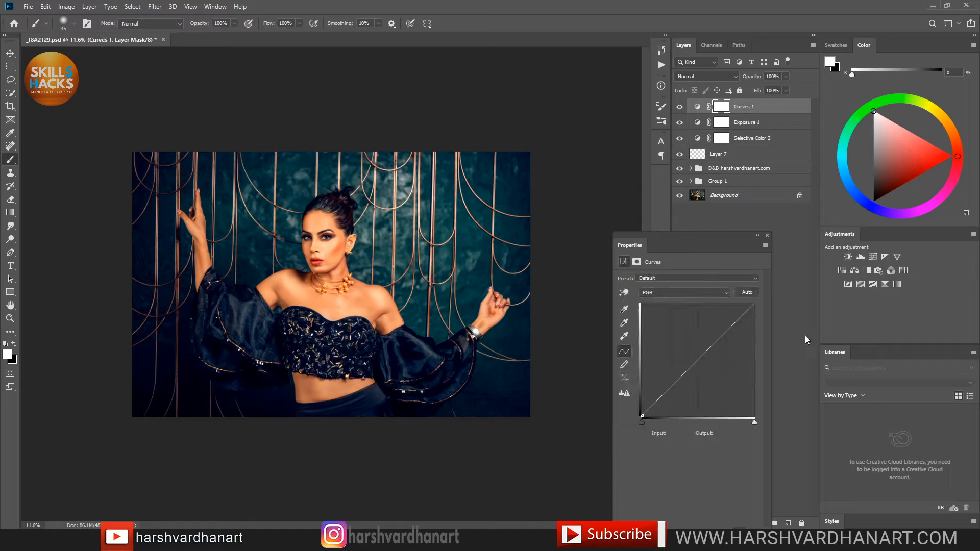
mouse_move(702, 361)
mouse_down()
mouse_move(687, 347)
mouse_move(694, 356)
mouse_up()
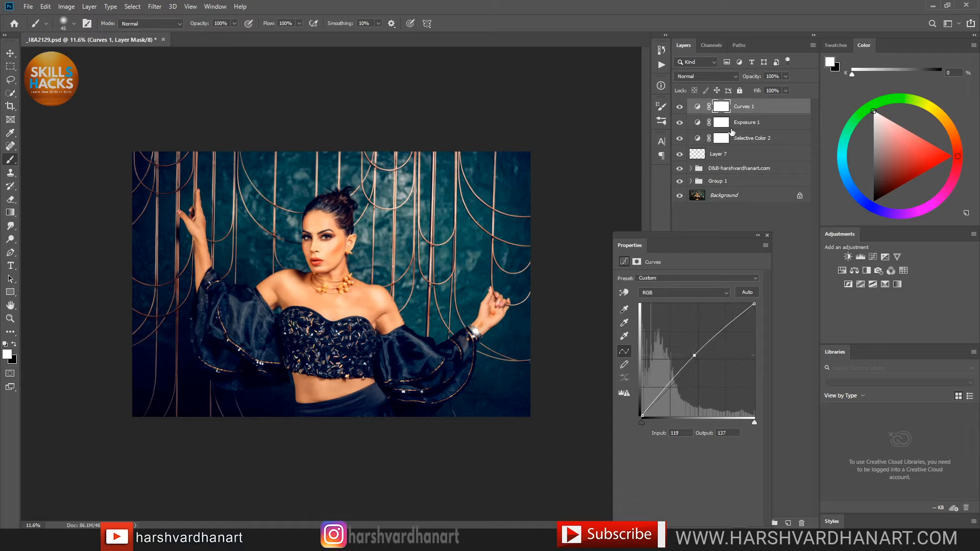
key(ctrl+i)
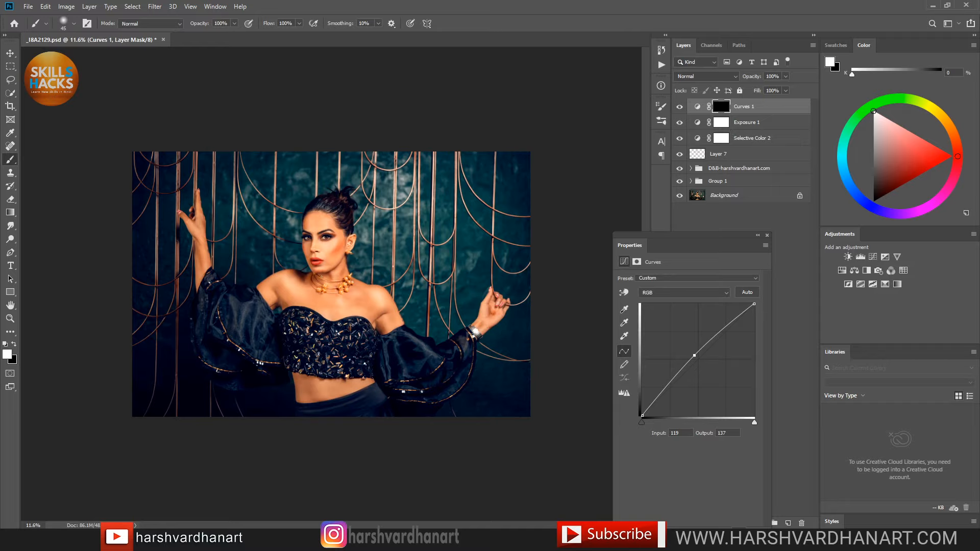
Step: With a larger brush, paint white over the face and neck, then compare Curves 1 on and off
key(bracketright)
key(bracketright)
key(bracketright)
key(bracketright)
key(bracketright)
key(bracketright)
key(bracketright)
key(bracketright)
key(bracketright)
mouse_move(317, 236)
mouse_down()
mouse_move(323, 278)
mouse_move(348, 278)
mouse_move(387, 307)
mouse_move(321, 296)
mouse_move(330, 240)
mouse_move(332, 307)
mouse_move(314, 316)
mouse_move(320, 338)
mouse_move(382, 337)
mouse_move(294, 328)
mouse_move(276, 290)
mouse_move(333, 230)
mouse_move(410, 353)
mouse_move(393, 334)
mouse_move(240, 281)
mouse_move(204, 241)
mouse_move(324, 246)
mouse_move(398, 226)
mouse_move(377, 250)
mouse_move(376, 215)
mouse_move(371, 278)
mouse_move(439, 330)
mouse_move(461, 288)
mouse_move(584, 319)
mouse_up()
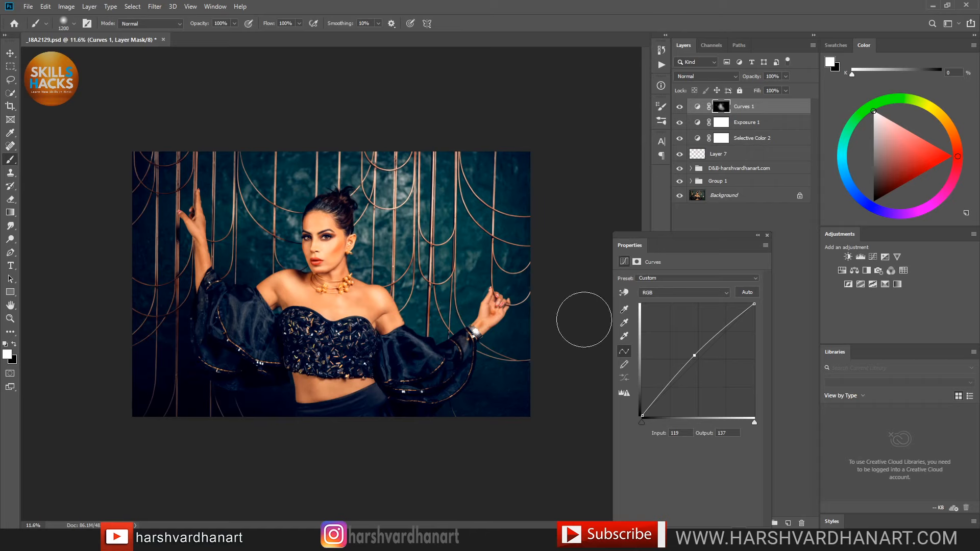
click(680, 107)
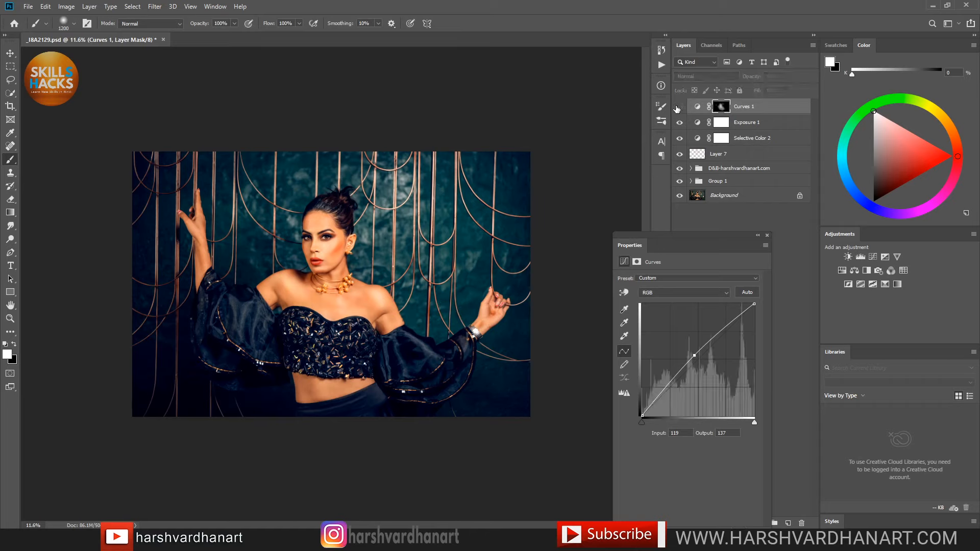
click(679, 107)
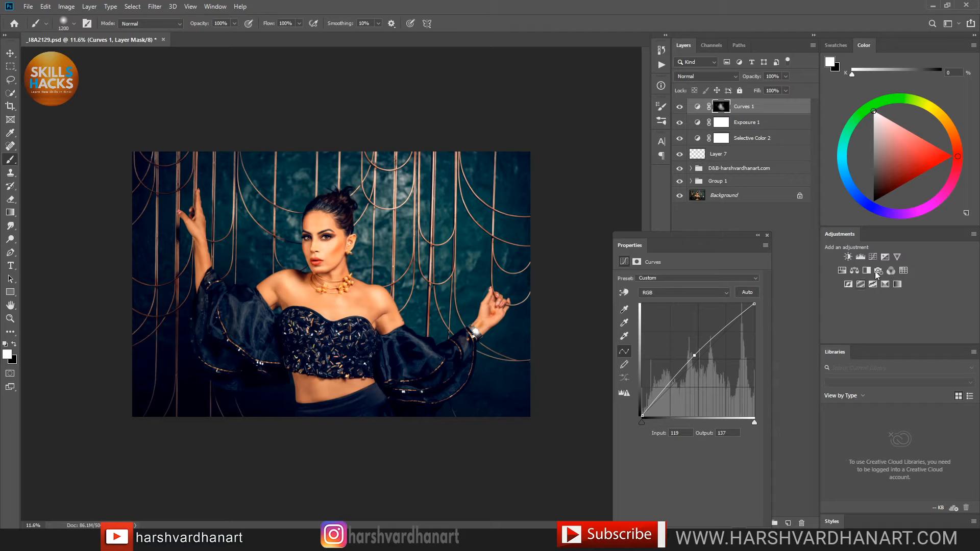
Step: Add Curves 2 that darkens the midtones and lifts the black point to Output 14
click(885, 257)
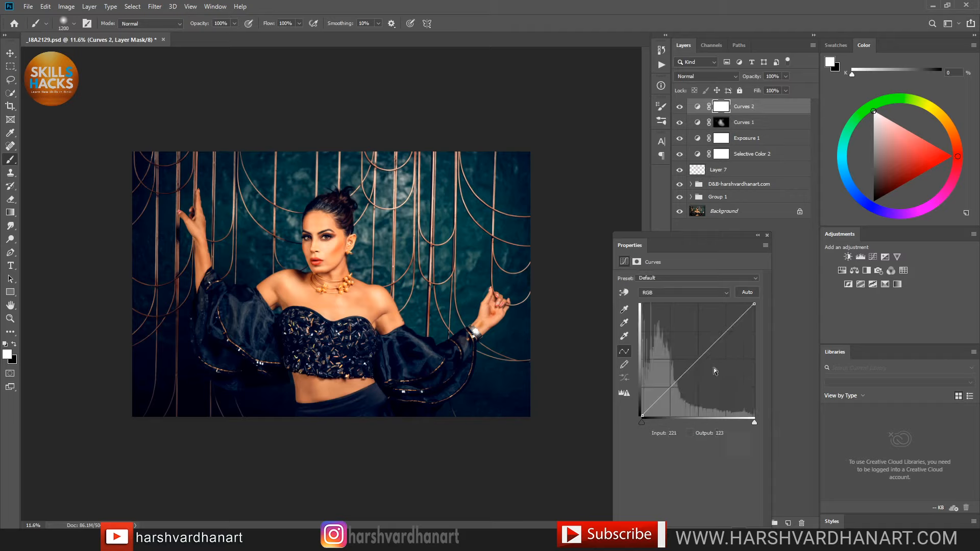
mouse_move(717, 368)
mouse_down()
mouse_move(710, 384)
mouse_move(702, 376)
mouse_up()
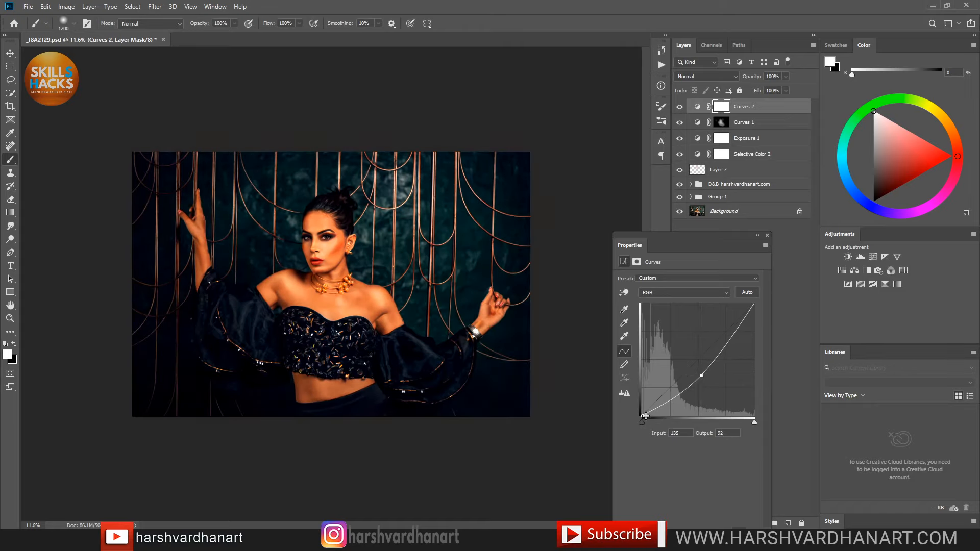
drag(641, 417, 632, 410)
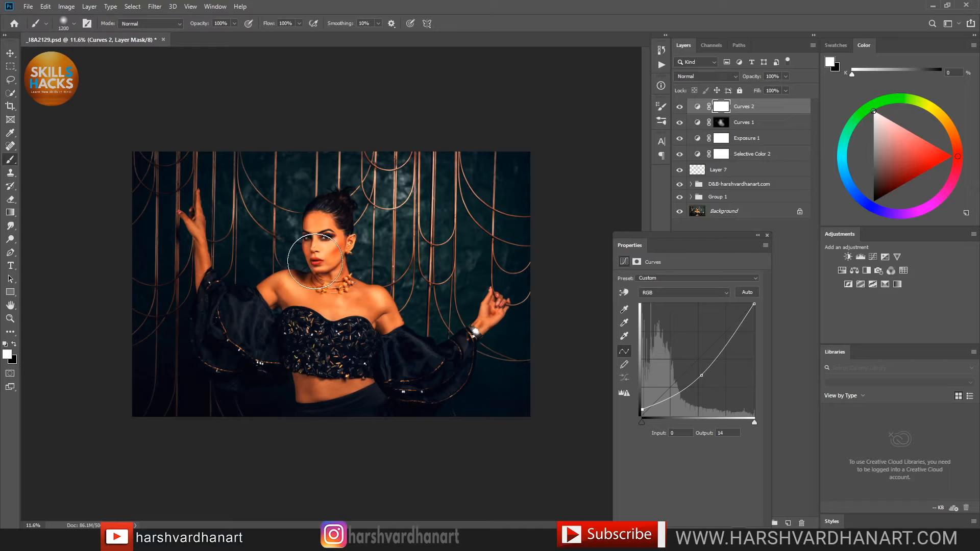
Step: Paint black on the Curves 2 mask over the chest, right hand, sleeve and midriff
key(x)
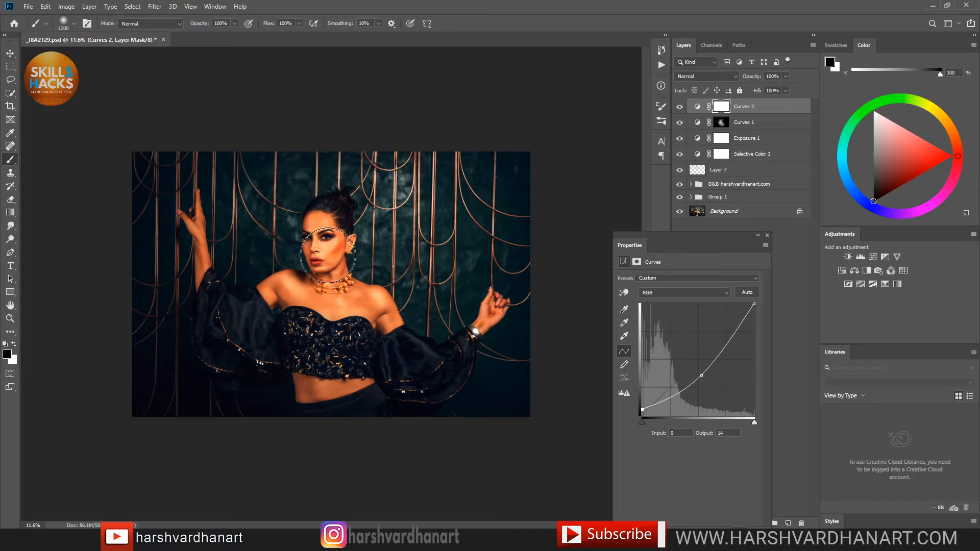
key(bracketright)
key(bracketright)
key(bracketright)
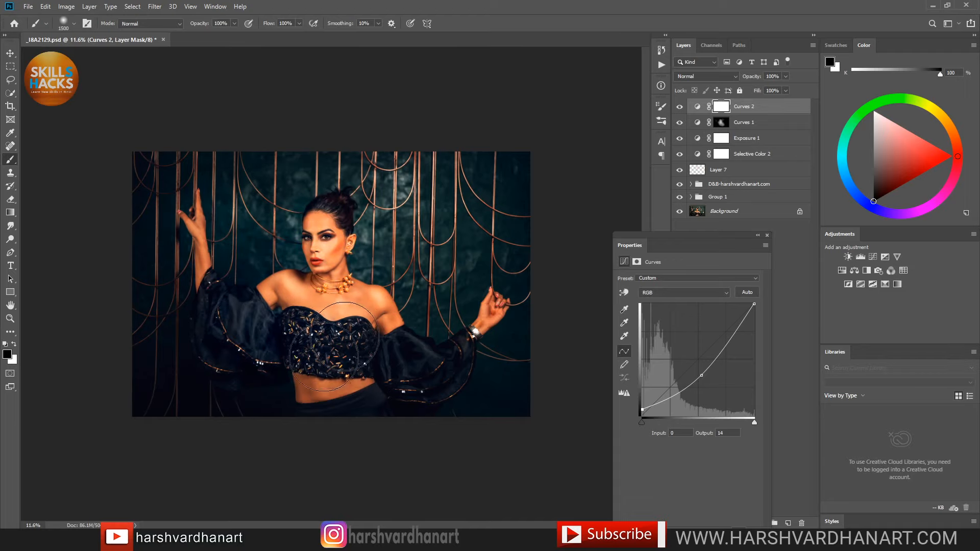
mouse_move(354, 340)
mouse_down()
mouse_move(412, 355)
mouse_move(480, 324)
mouse_move(482, 315)
mouse_move(451, 329)
mouse_move(487, 303)
mouse_up()
mouse_move(245, 334)
mouse_down()
mouse_move(214, 332)
mouse_move(250, 345)
mouse_up()
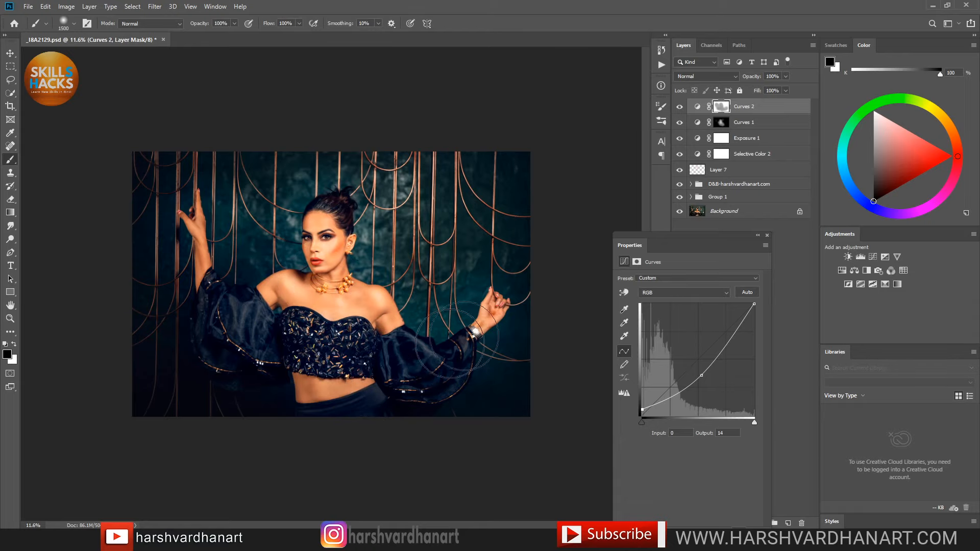
drag(338, 377, 343, 380)
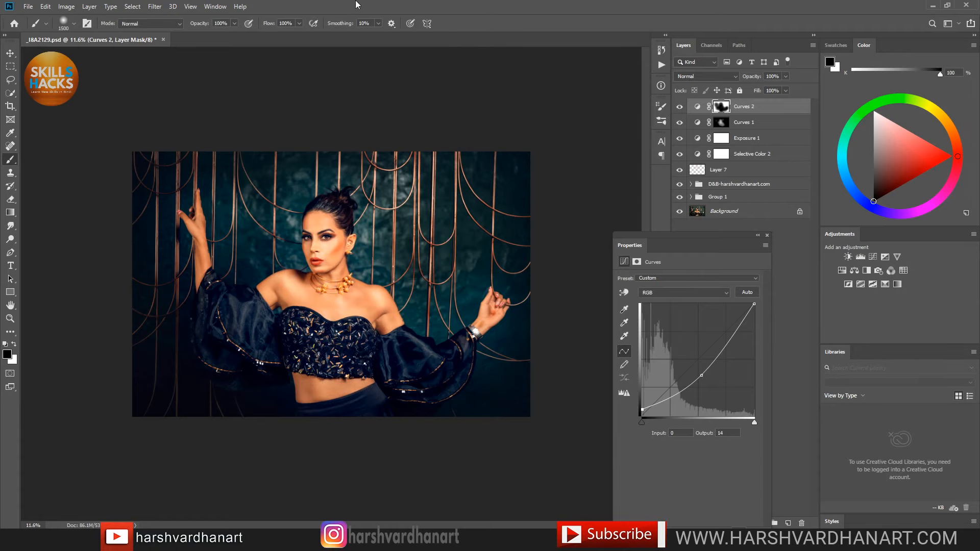
Step: Apply a 3-pixel Gaussian Blur to the Curves 2 mask
click(156, 6)
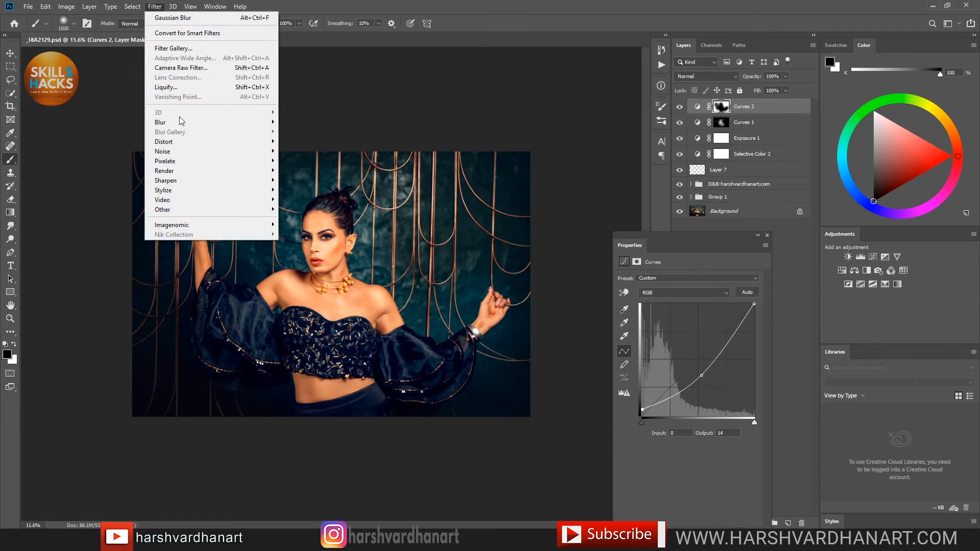
mouse_move(192, 125)
click(306, 160)
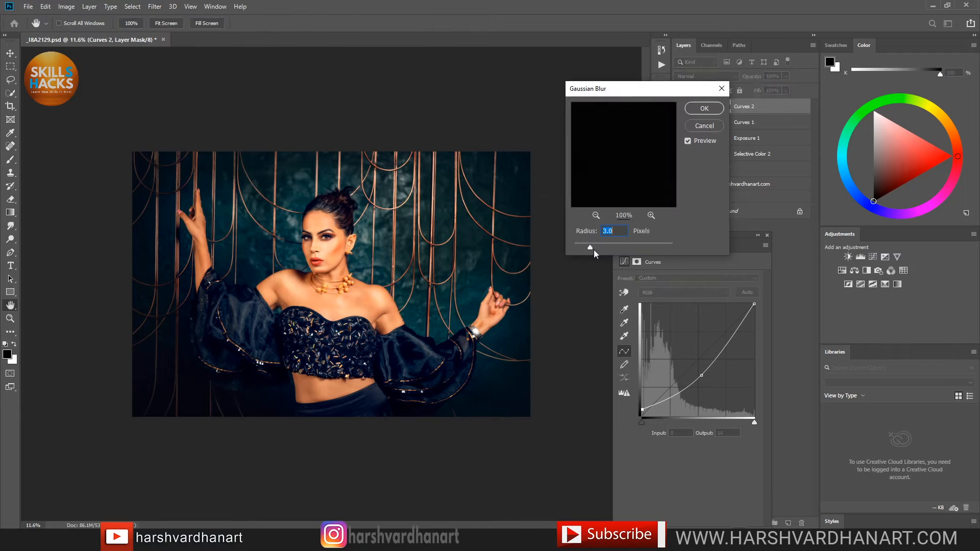
click(705, 108)
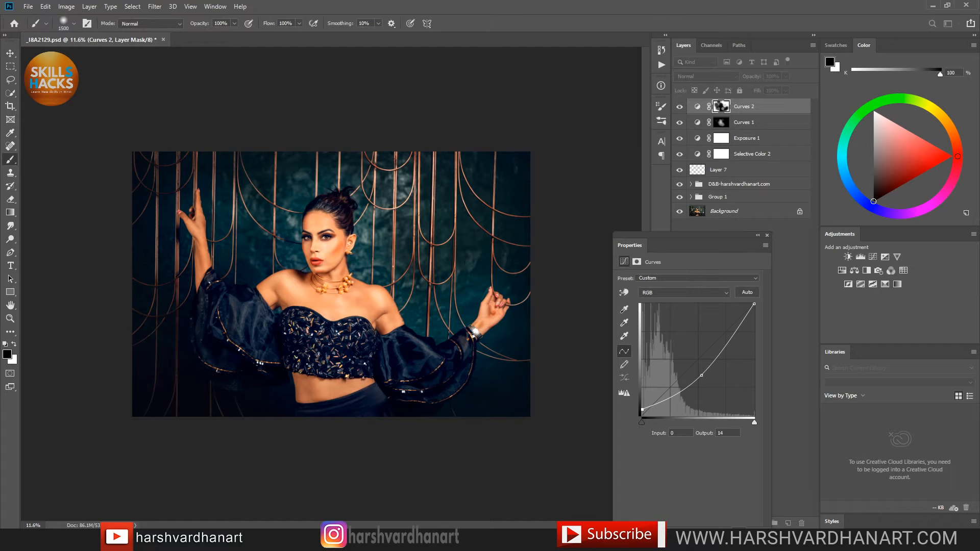
Step: Toggle Curves 2 off and on to compare the background darkening
click(679, 108)
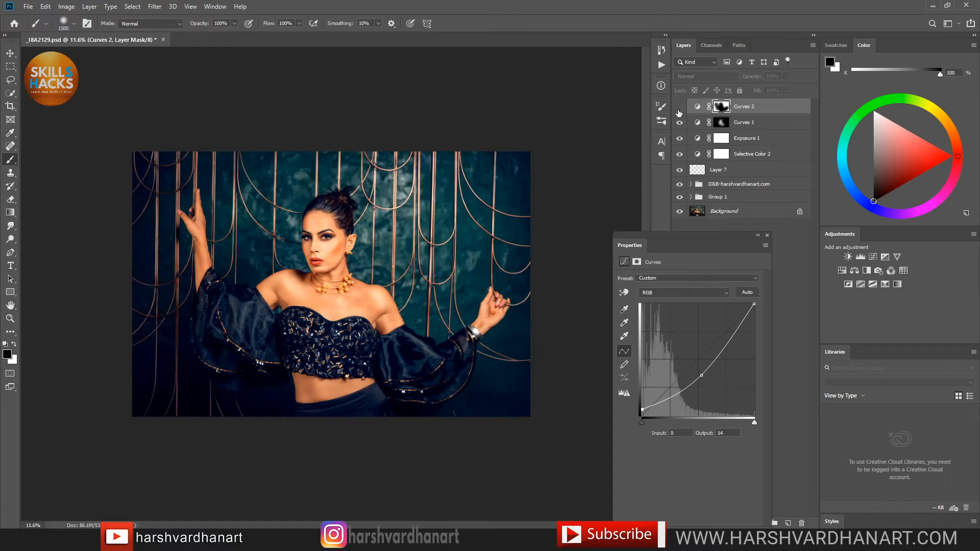
click(680, 109)
click(679, 109)
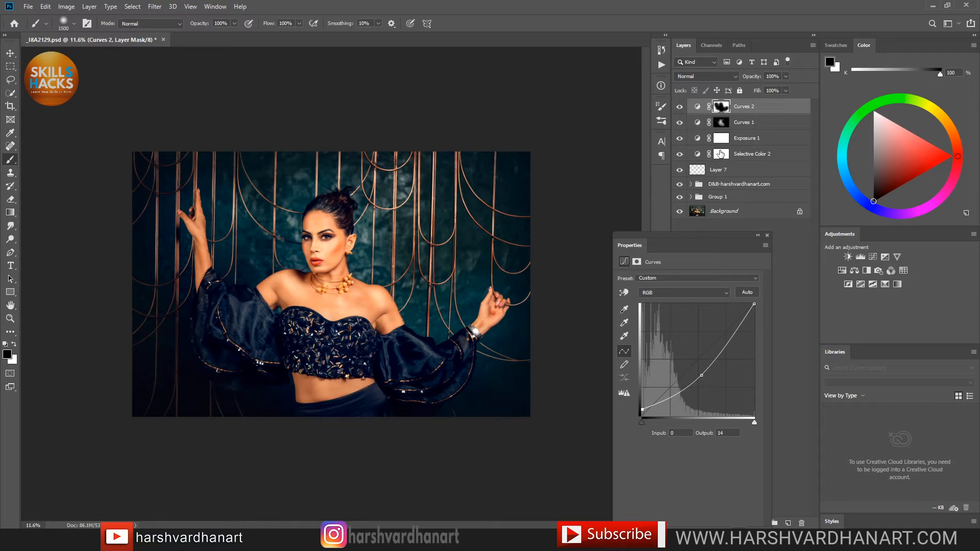
Step: Stamp all visible layers into Layer 8 and set its blend mode to Linear Light
drag(715, 148, 714, 141)
key(ctrl+alt+shift+e)
click(721, 75)
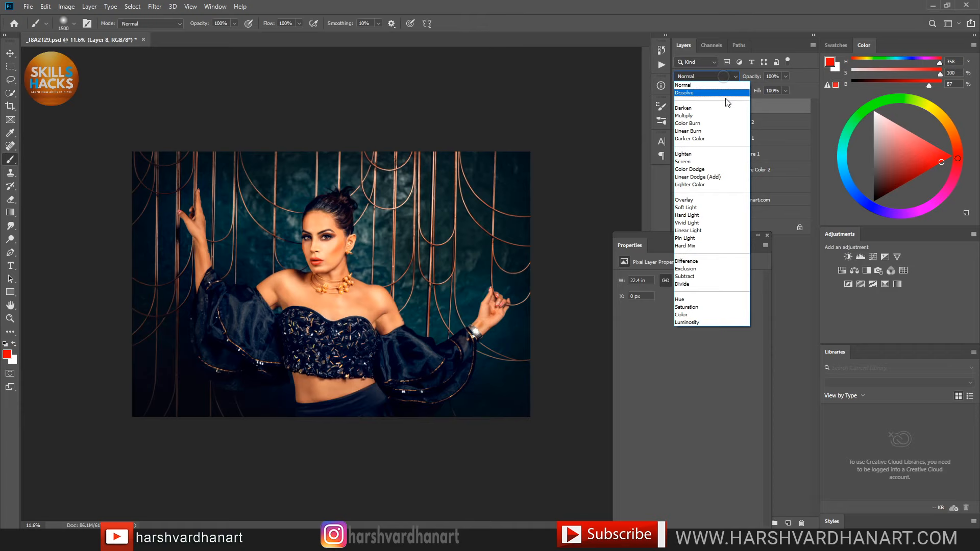
click(704, 231)
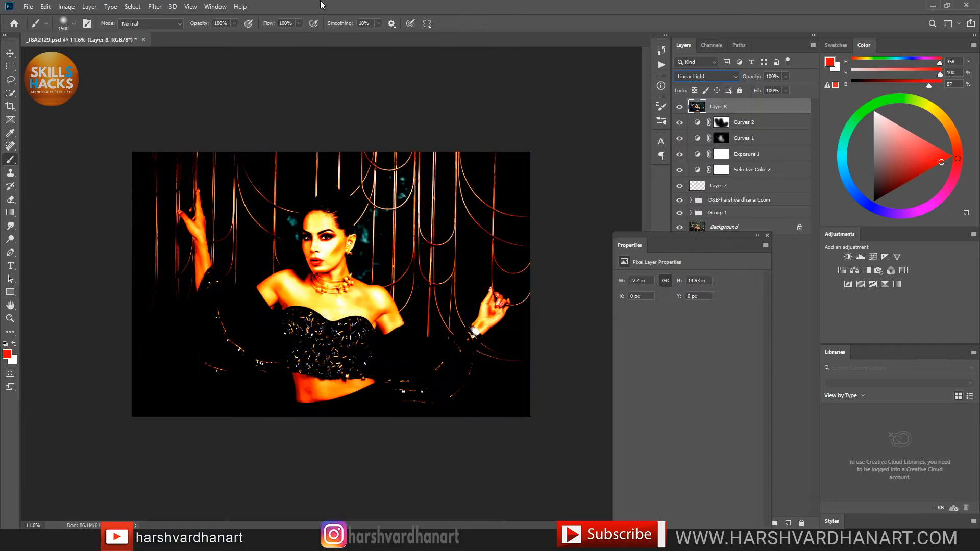
Step: Run a High Pass filter with a 1.2-pixel radius on Layer 8
click(155, 6)
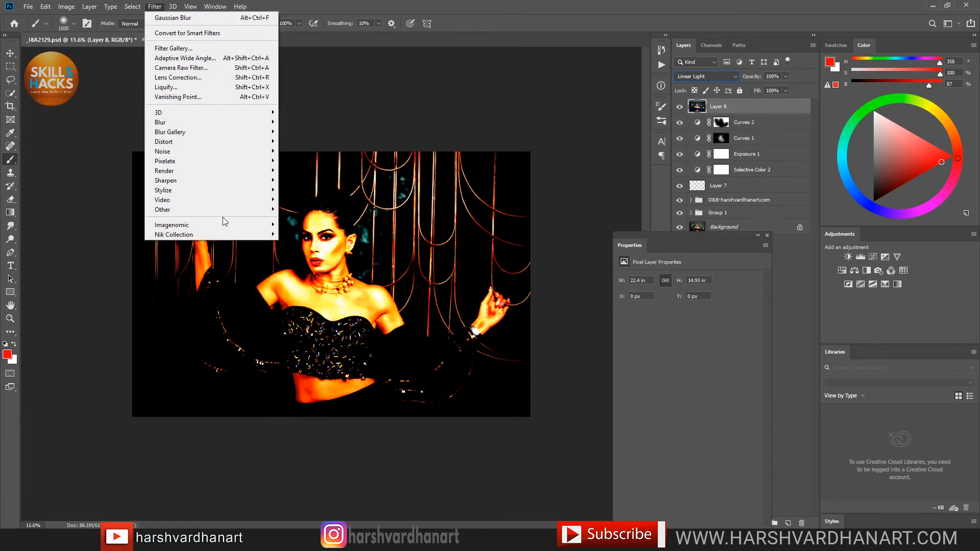
mouse_move(237, 217)
click(300, 219)
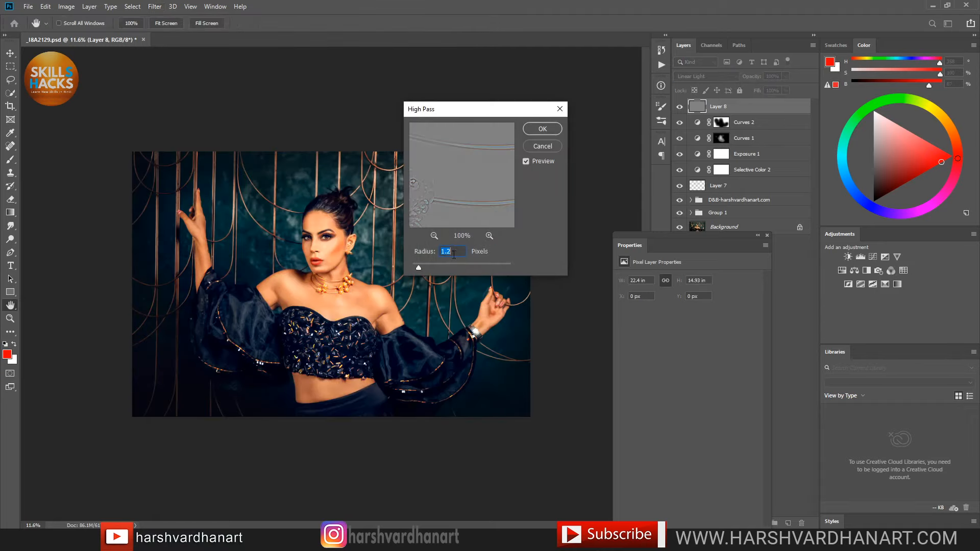
click(545, 129)
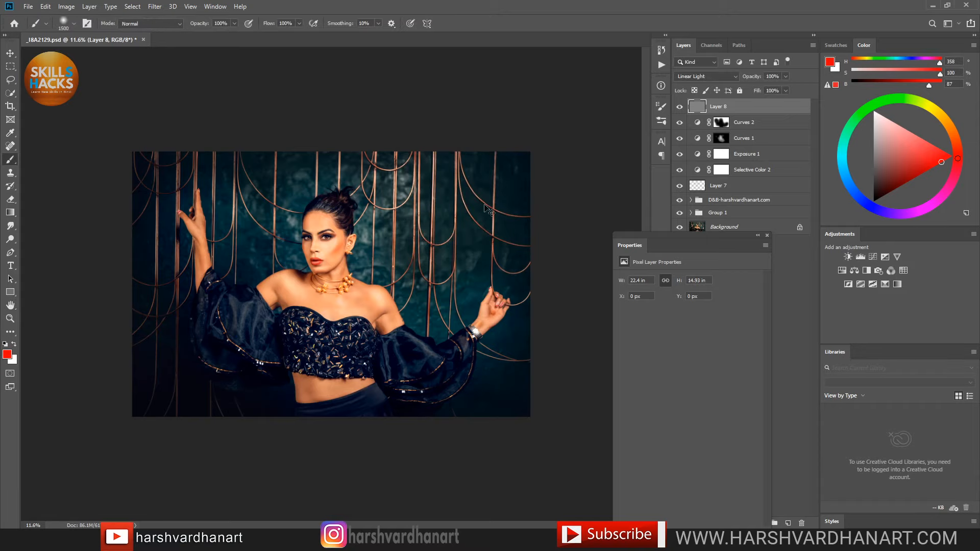
Step: Zoom in on the chest, toggle Layer 8 off and on to judge the sharpening, and dock Properties
drag(330, 283, 386, 276)
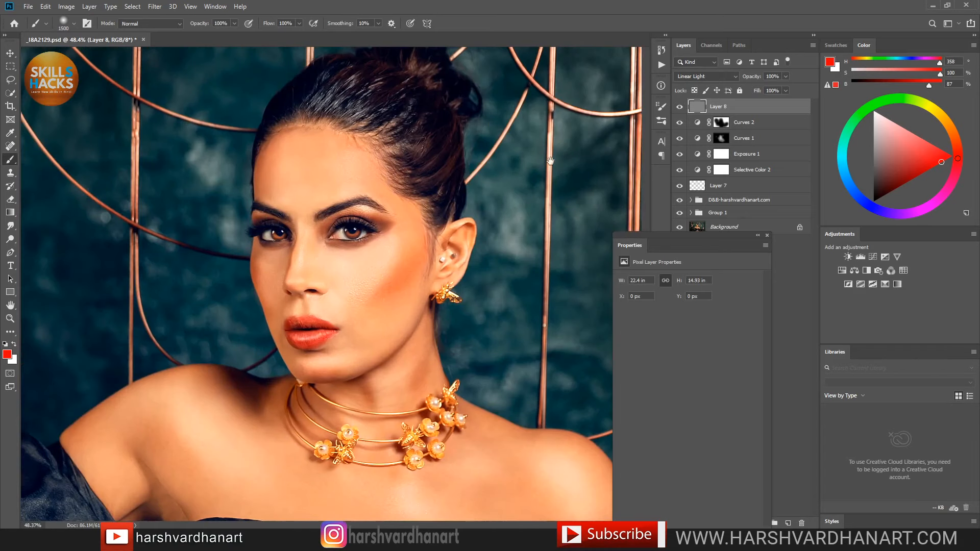
click(680, 107)
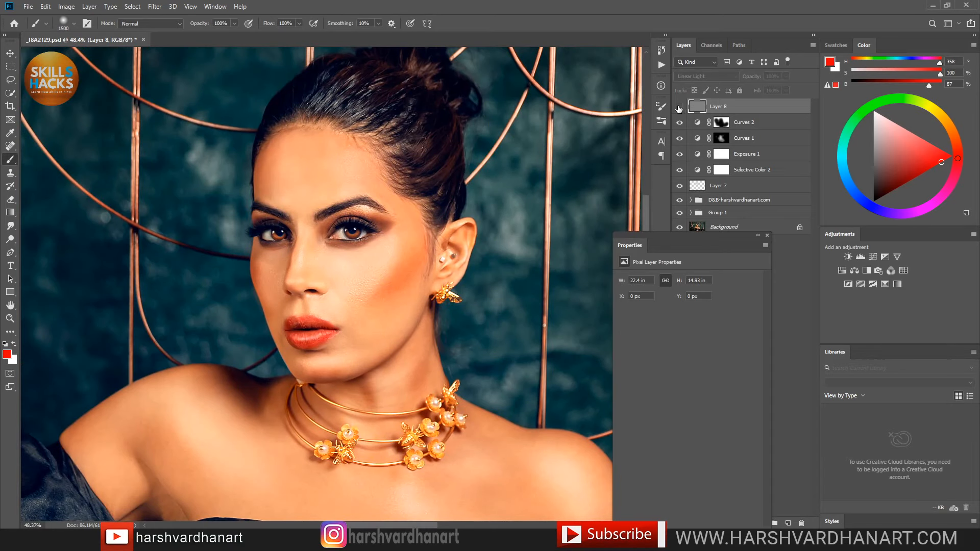
click(680, 106)
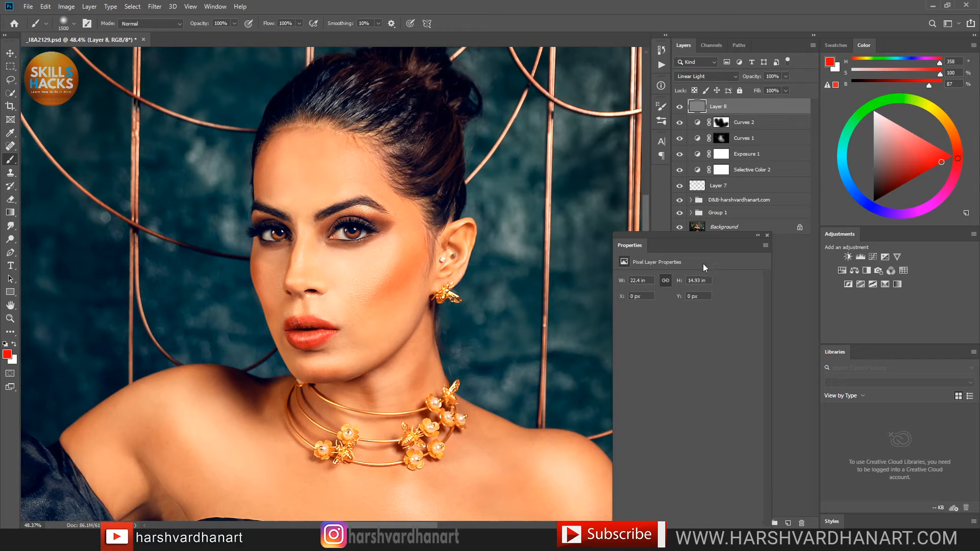
drag(714, 235, 669, 204)
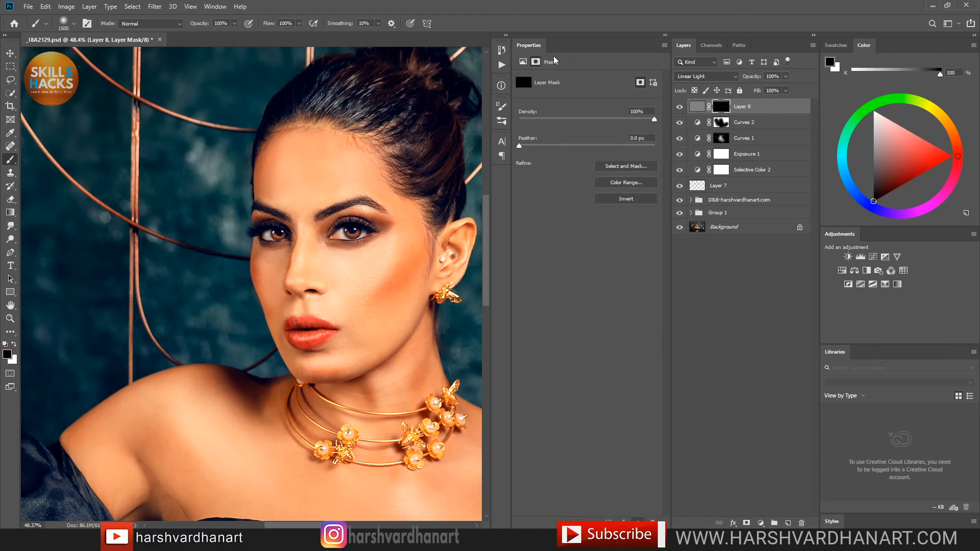
Step: Widen the canvas, switch to white and choose a smaller Soft Round brush
mouse_move(531, 48)
mouse_down()
mouse_move(548, 125)
mouse_move(594, 141)
mouse_move(639, 127)
mouse_move(619, 128)
mouse_move(596, 163)
mouse_up()
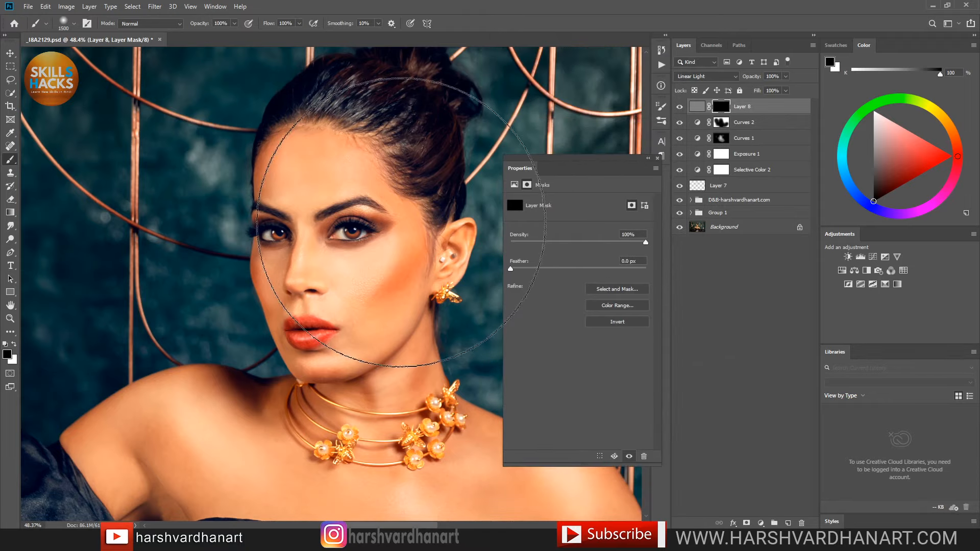
key(x)
key(bracketleft)
key(bracketleft)
key(bracketleft)
key(bracketleft)
key(bracketleft)
key(bracketleft)
key(bracketleft)
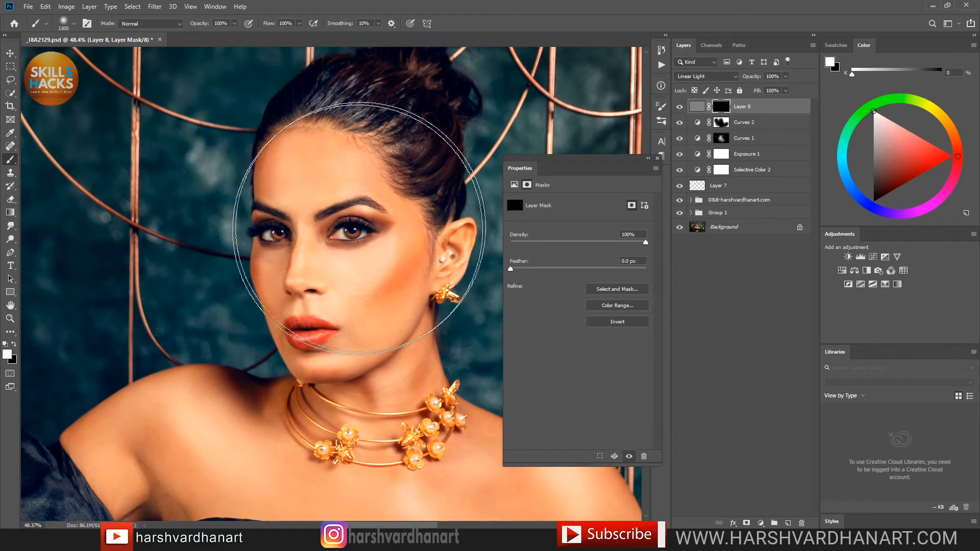
key(bracketleft)
right_click(369, 206)
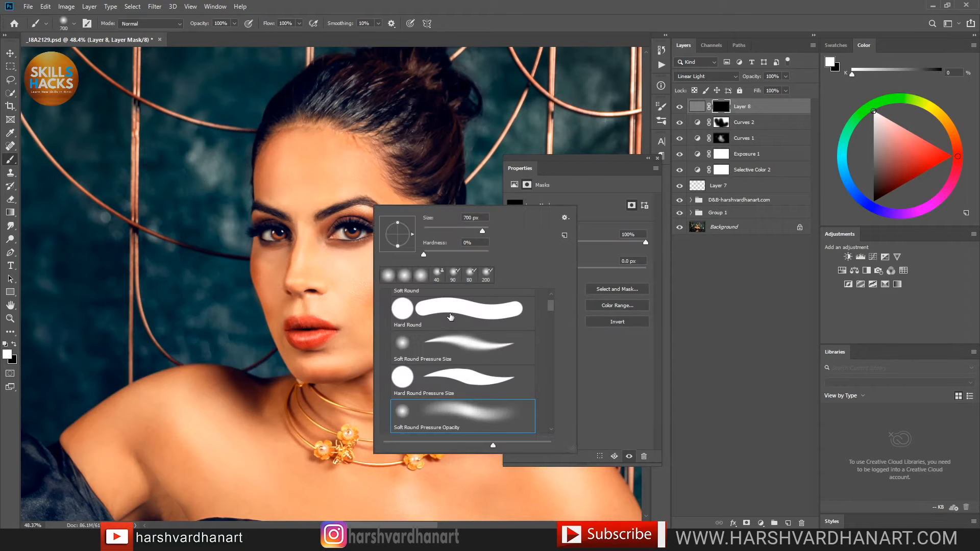
scroll(555, 302, up, 2)
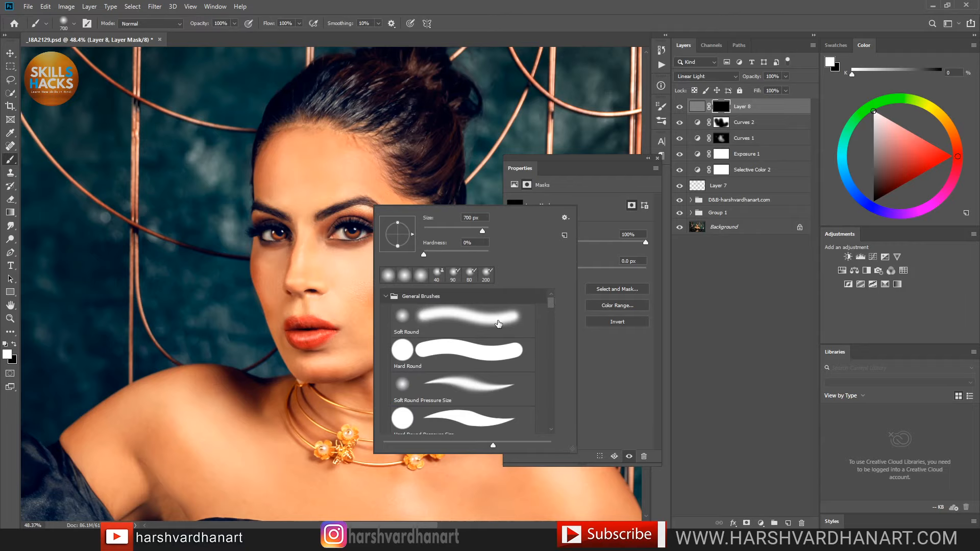
click(489, 320)
click(527, 40)
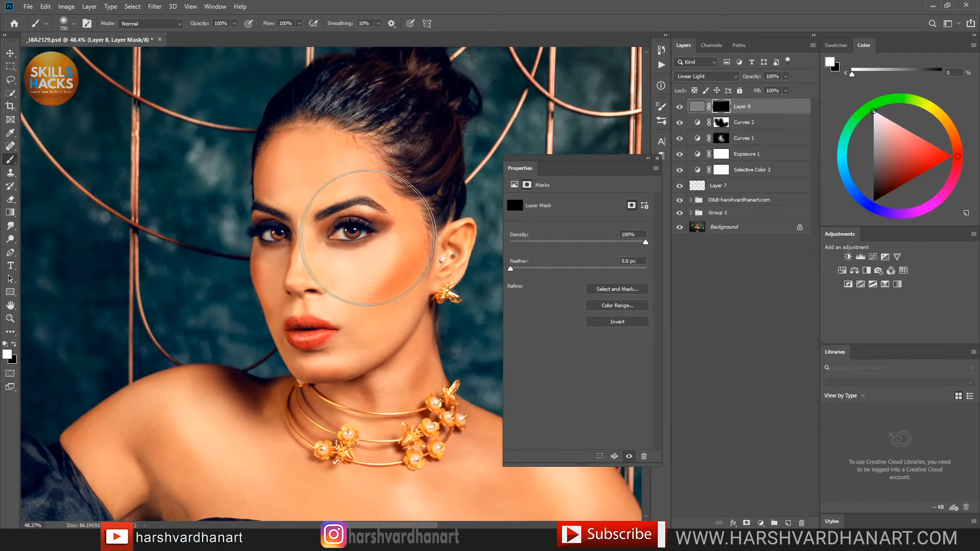
Step: Paint white on Layer 8's mask over both eyes and the necklace flowers
key(bracketleft)
key(bracketleft)
key(bracketleft)
key(bracketleft)
key(bracketleft)
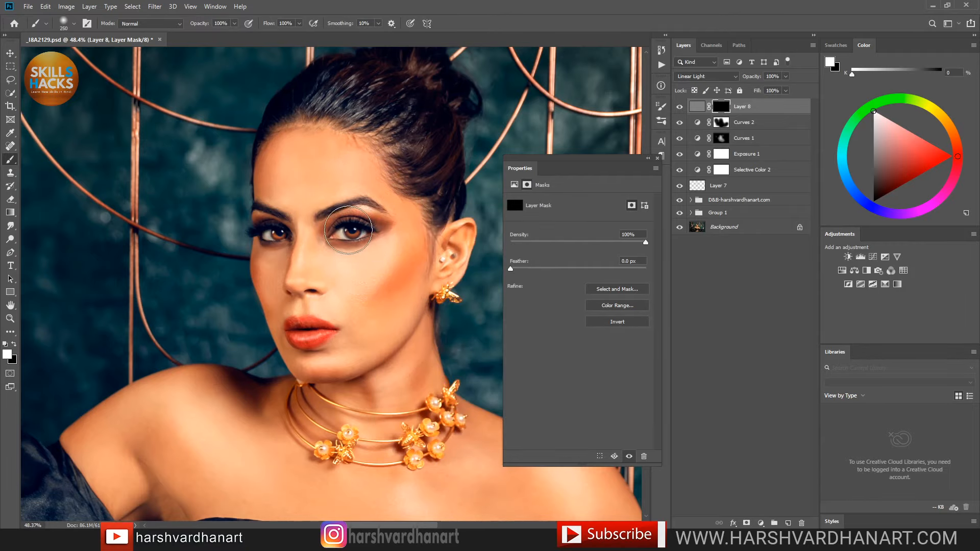
key(bracketleft)
key(bracketleft)
mouse_move(342, 233)
mouse_down()
mouse_move(333, 212)
mouse_move(360, 212)
mouse_up()
drag(268, 236, 275, 230)
key(bracketright)
key(bracketright)
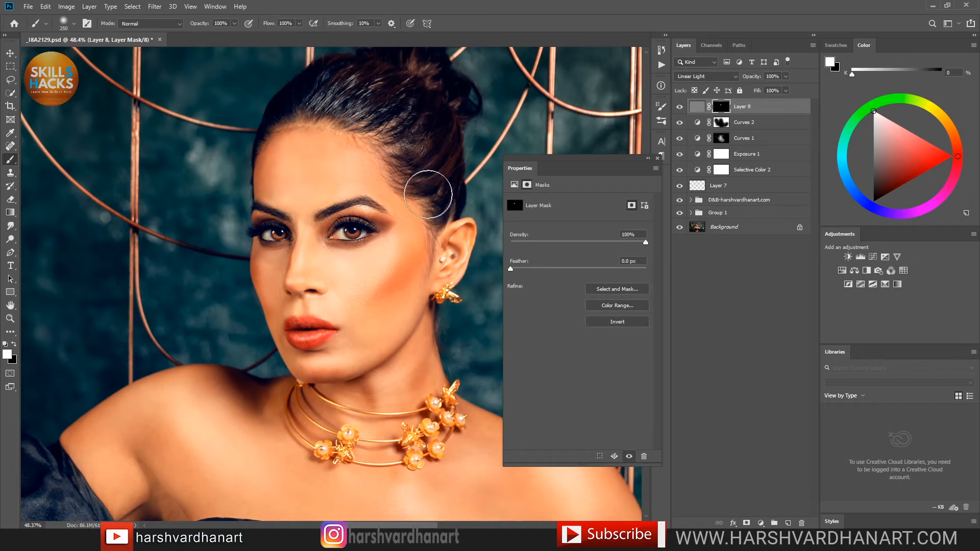
key(bracketleft)
key(bracketleft)
key(bracketleft)
key(bracketleft)
key(bracketleft)
key(bracketleft)
key(bracketright)
key(bracketright)
mouse_move(429, 429)
mouse_down()
mouse_move(434, 405)
mouse_move(428, 428)
mouse_up()
drag(330, 439, 349, 444)
key(bracketright)
key(bracketright)
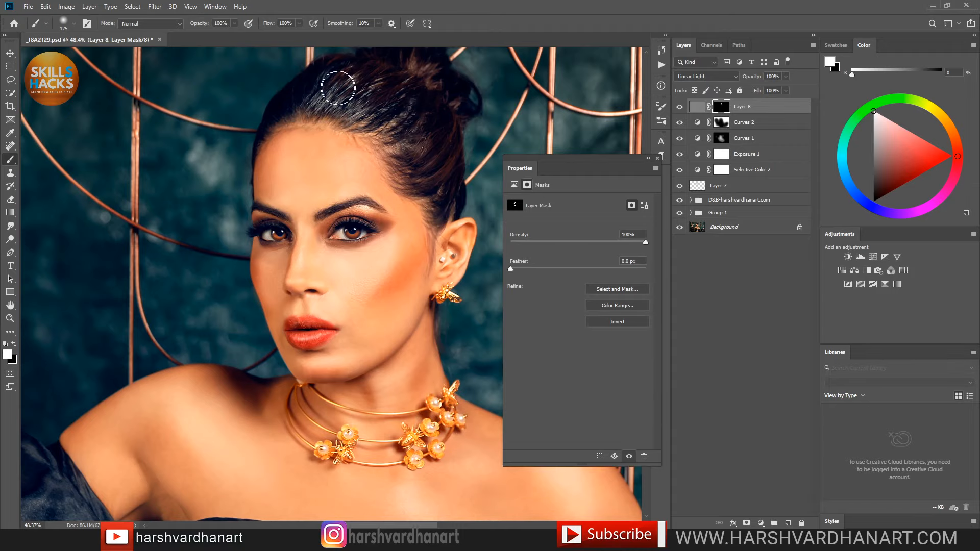
Step: Paint the sharpening back across the hair, eyes, eyebrows and lips
drag(442, 120, 455, 215)
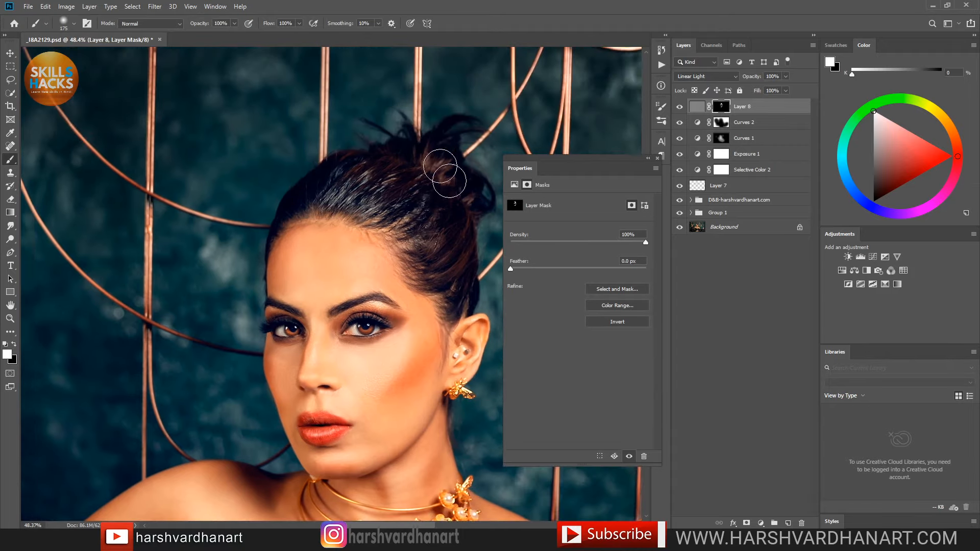
mouse_move(358, 184)
mouse_down()
mouse_move(290, 206)
mouse_move(334, 179)
mouse_move(401, 210)
mouse_move(442, 255)
mouse_move(459, 224)
mouse_up()
drag(459, 282, 432, 197)
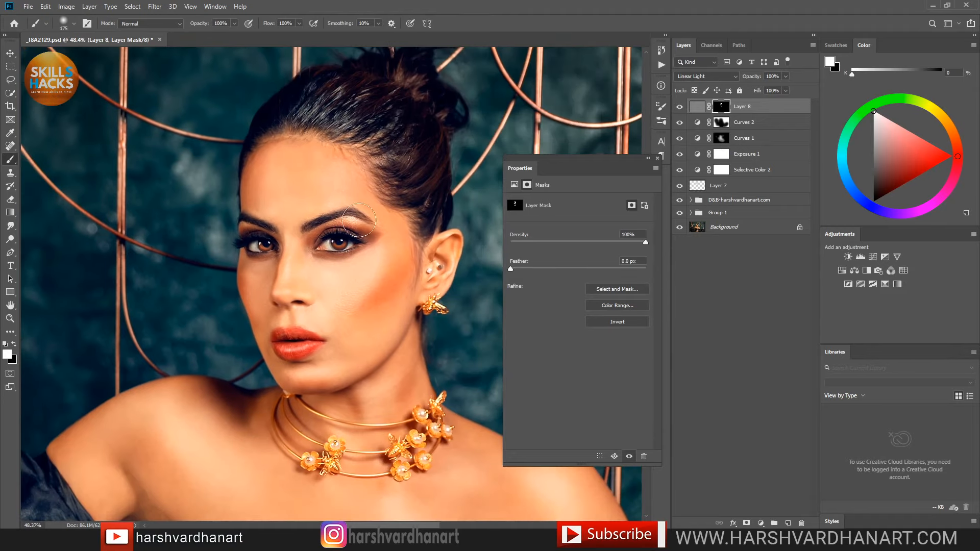
mouse_move(248, 247)
mouse_down()
mouse_move(338, 239)
mouse_move(337, 224)
mouse_move(248, 230)
mouse_move(268, 244)
mouse_up()
mouse_move(304, 357)
mouse_down()
mouse_move(293, 357)
mouse_move(292, 343)
mouse_up()
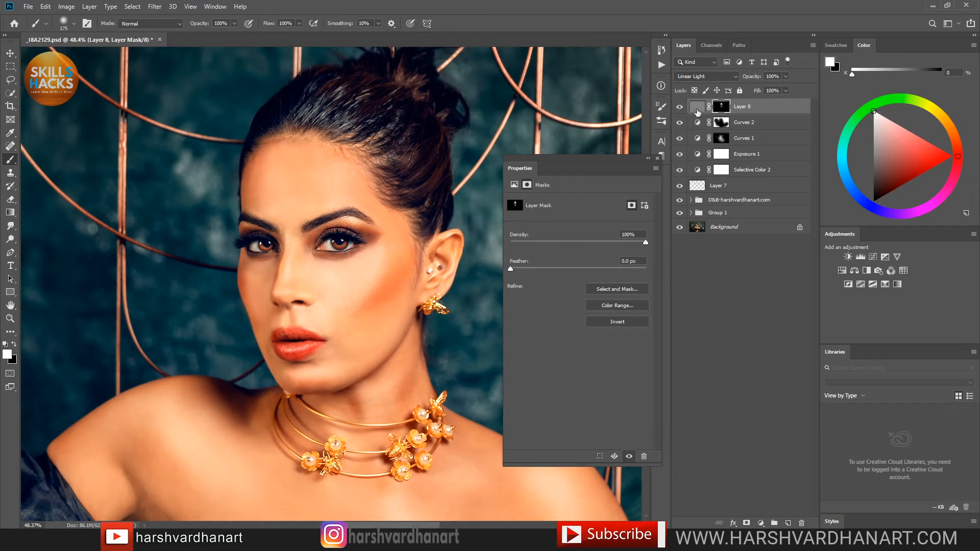
Step: Duplicate the masked Layer 8 with Ctrl+J, checking the effect on and off
click(681, 106)
click(677, 107)
key(ctrl+j)
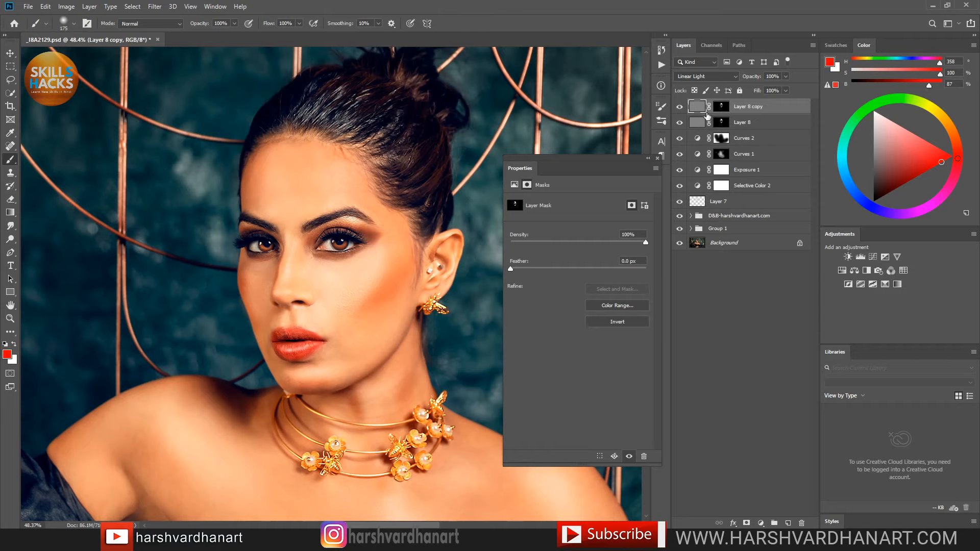
click(679, 107)
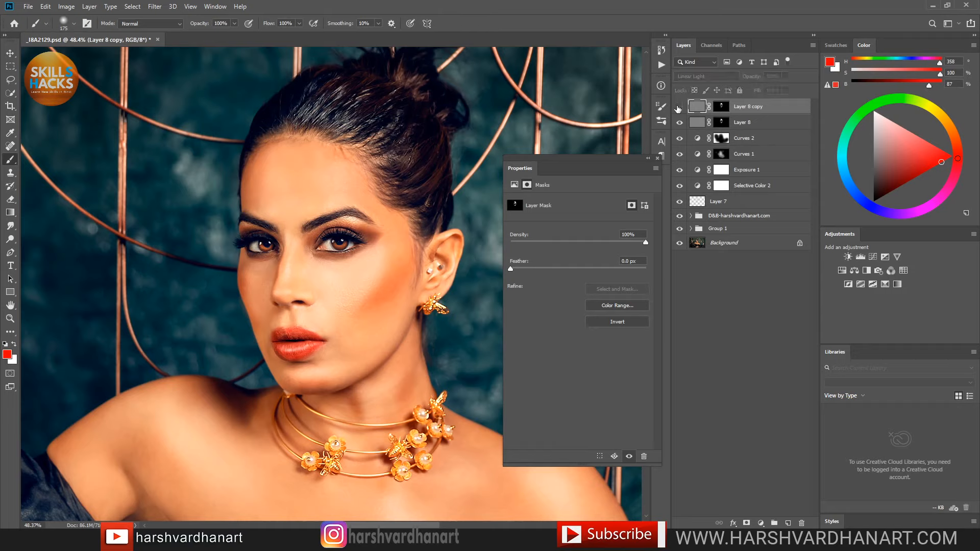
click(680, 107)
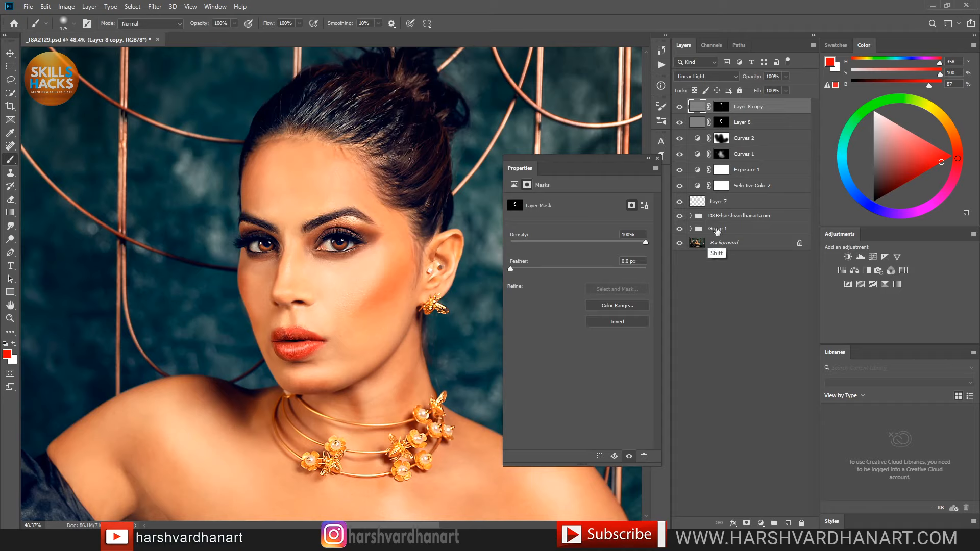
Step: Group all layers above Background into Group 2 and zoom out to the full figure
key(ctrl+alt+a)
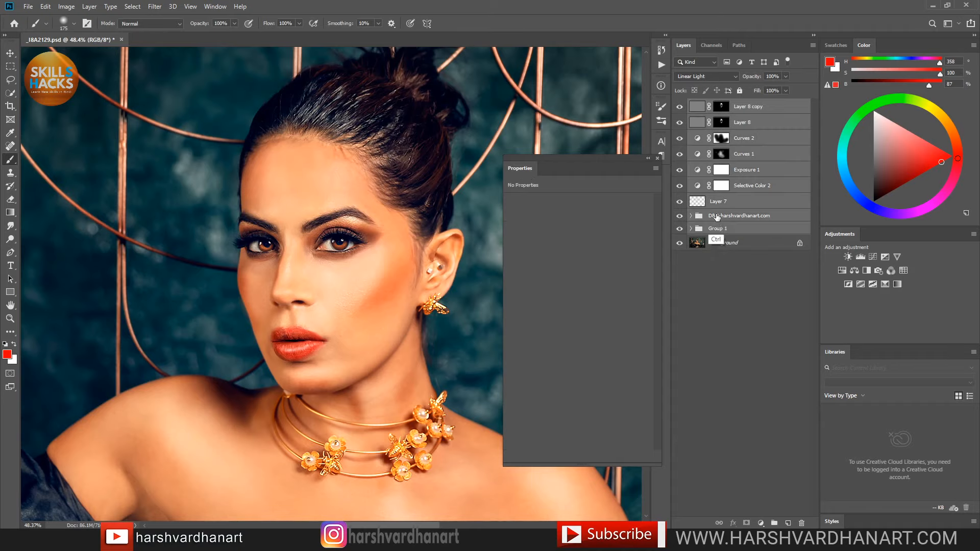
key(ctrl+g)
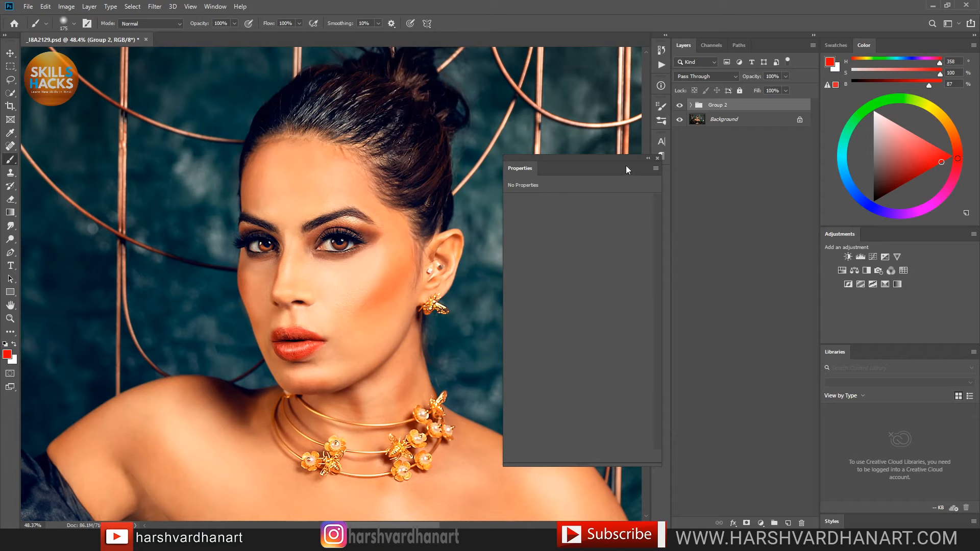
drag(522, 164, 892, 45)
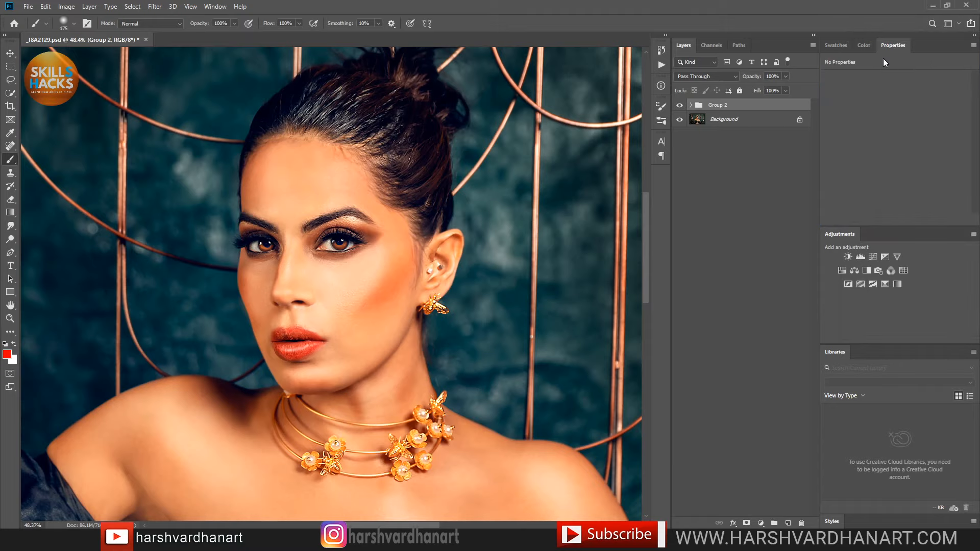
scroll(450, 224, down, 5)
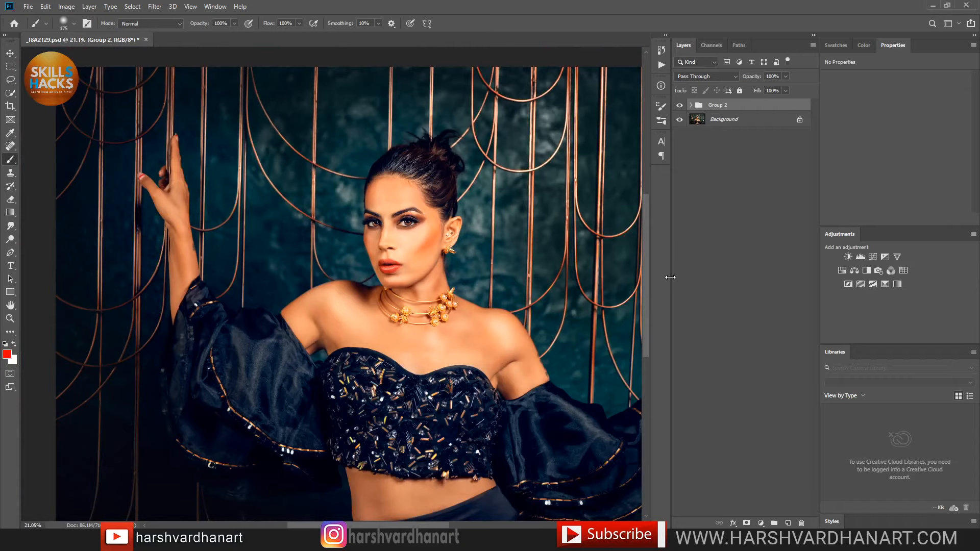
Step: Cycle the screen mode with F to a clean full-screen view of the photo
key(f)
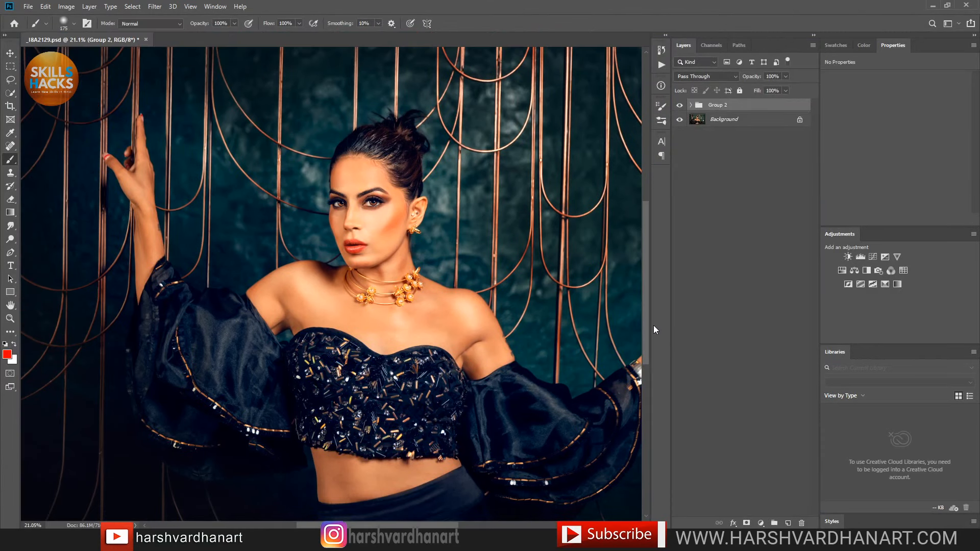
key(f)
key(f)
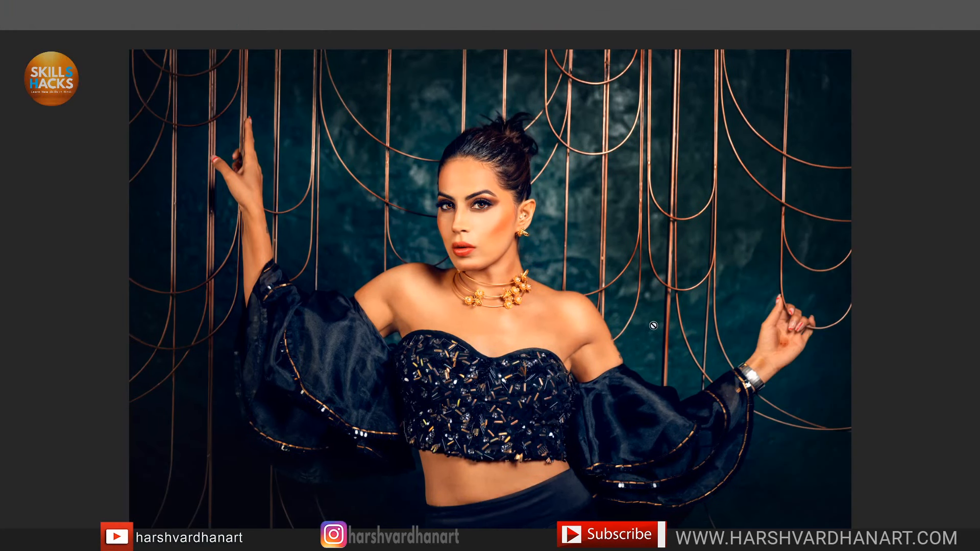
key(f)
scroll(654, 326, up, 1)
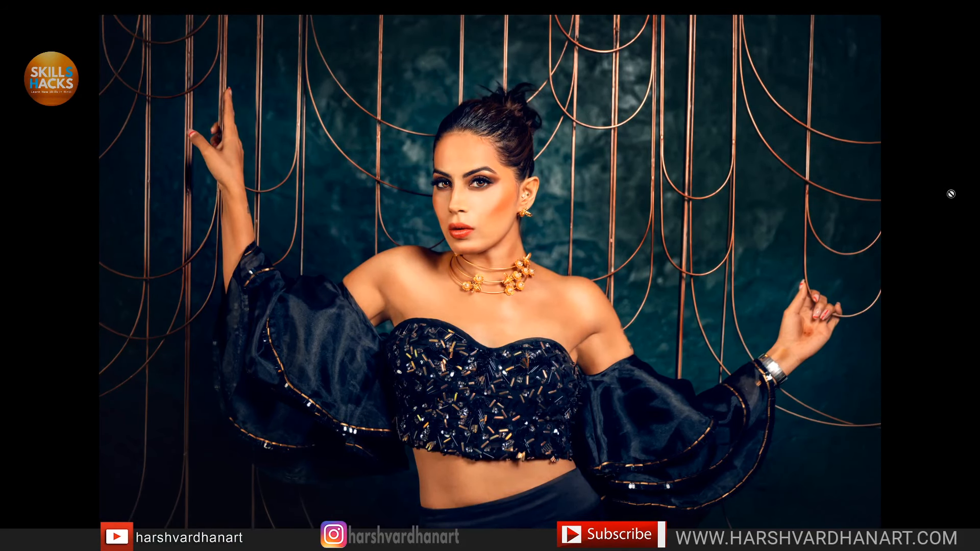
Step: Hide Group 2 to show the unretouched original for comparison
mouse_move(978, 187)
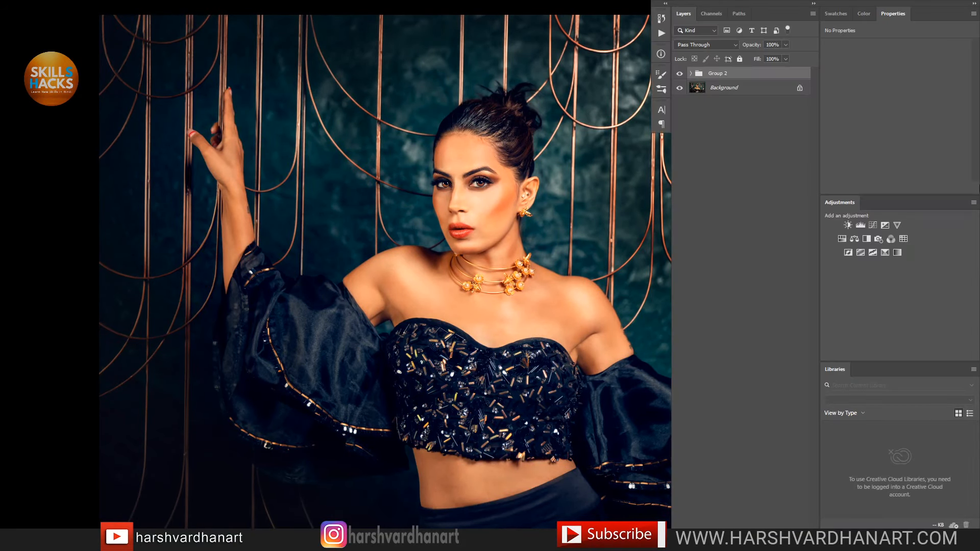
click(680, 75)
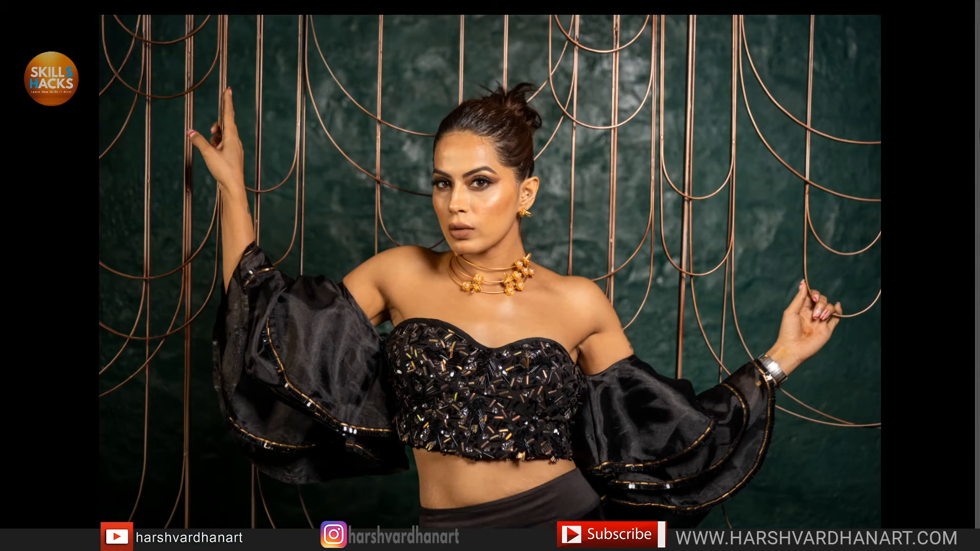
mouse_move(977, 158)
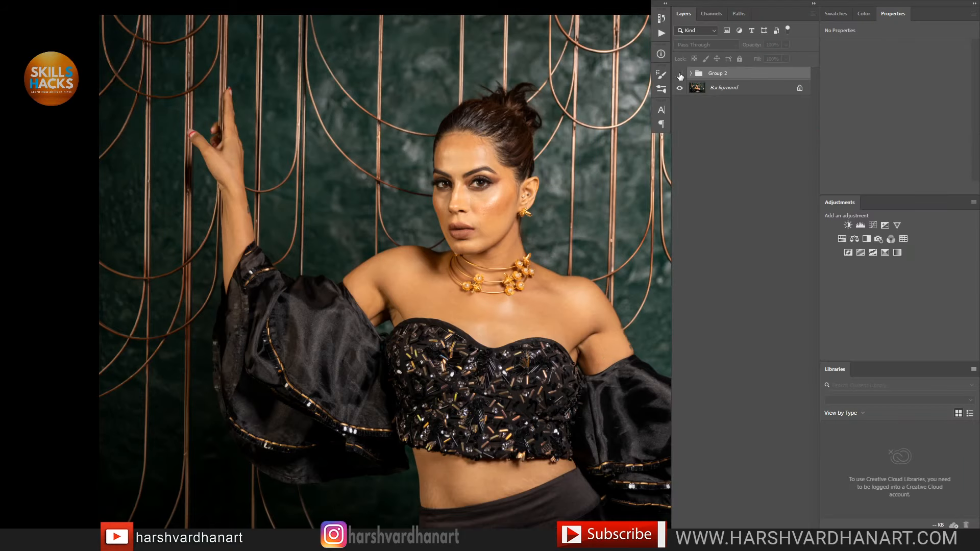